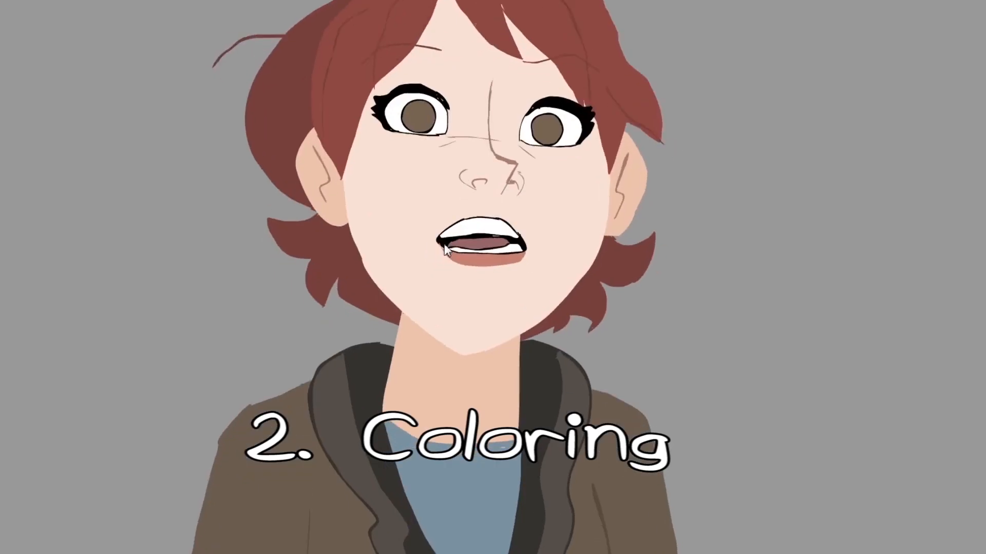
right_click(444, 244)
click(469, 296)
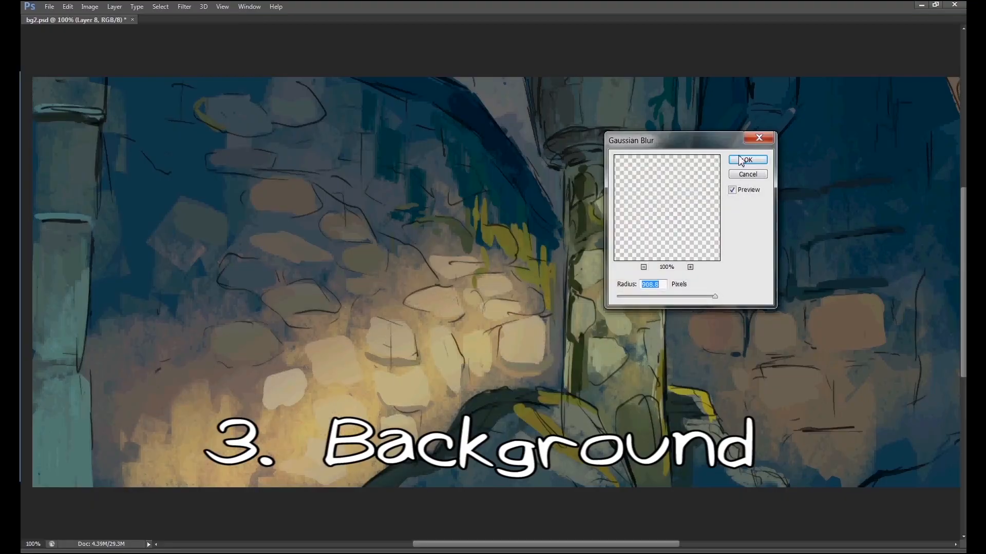
Step: Apply the Gaussian Blur to Layer 8 of the bg2.psd background painting
click(745, 160)
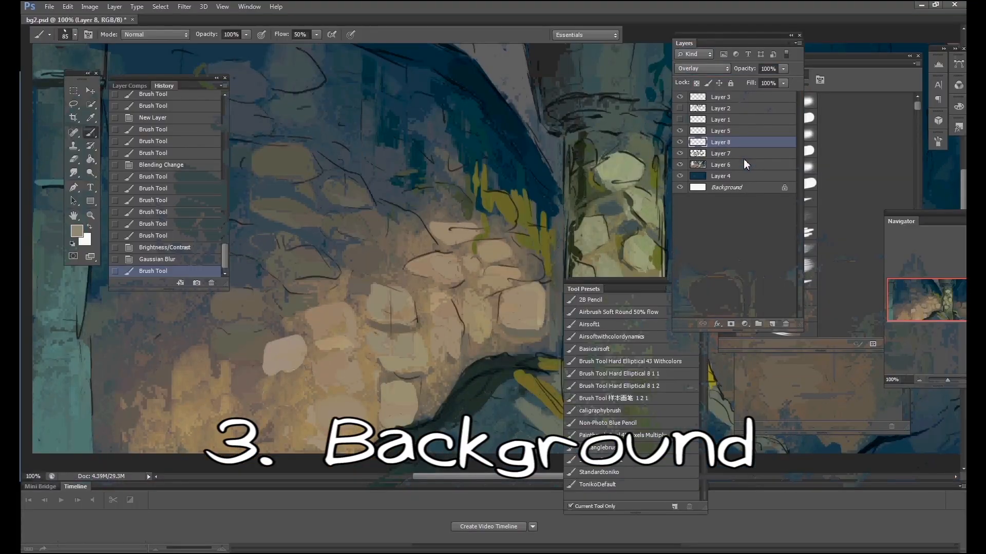
click(183, 6)
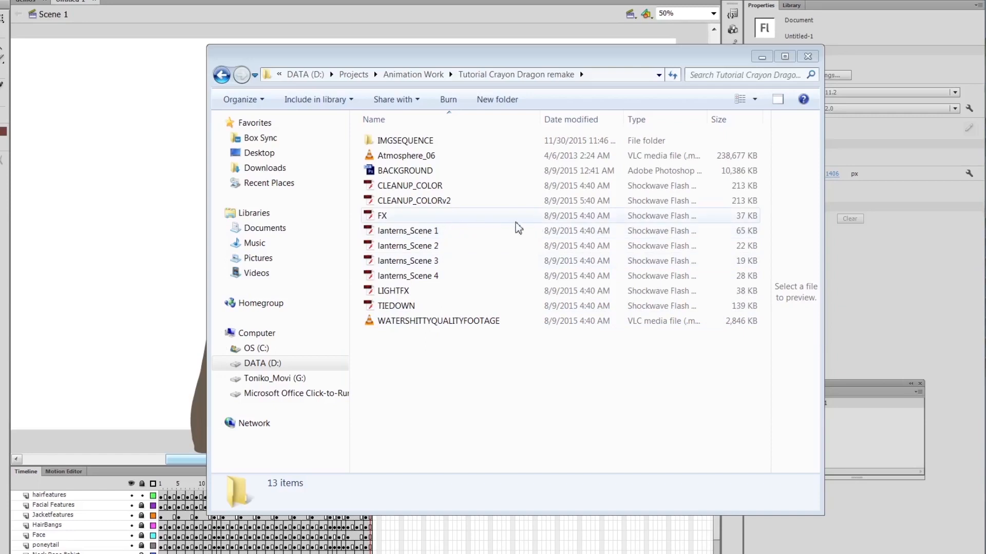
Step: Preview the FX Flash movie and the Atmosphere_06 video from the Tutorial Crayon Dragon remake folder
double_click(491, 216)
double_click(873, 23)
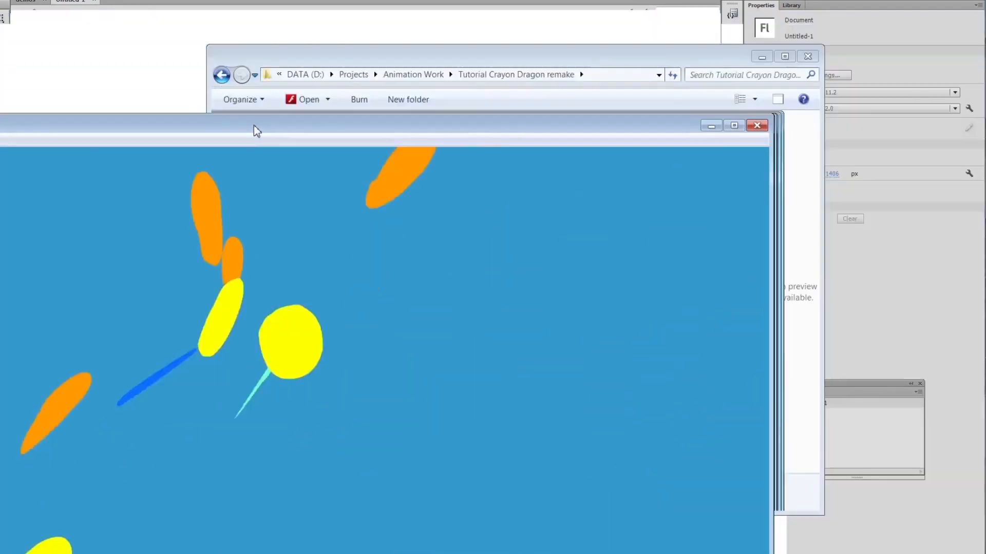
click(757, 126)
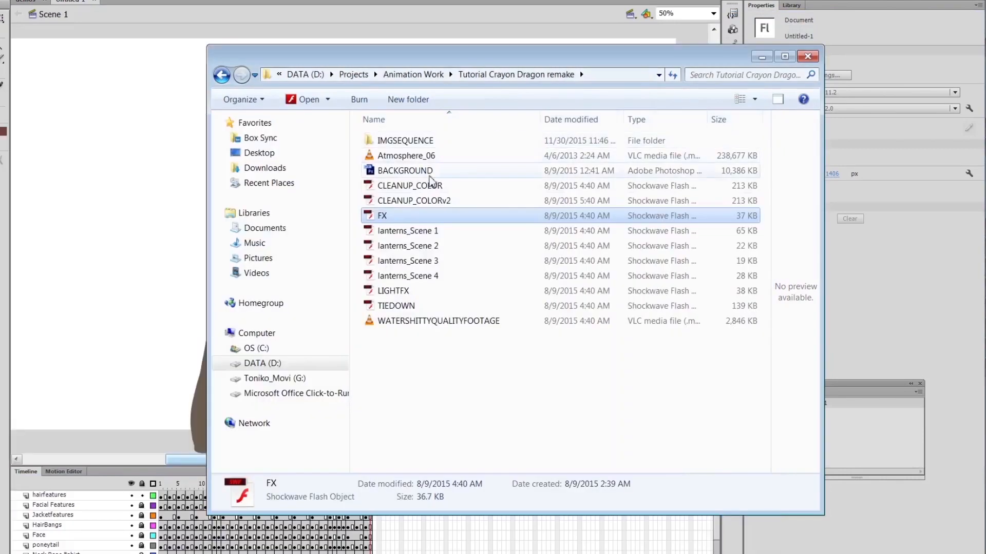
double_click(434, 156)
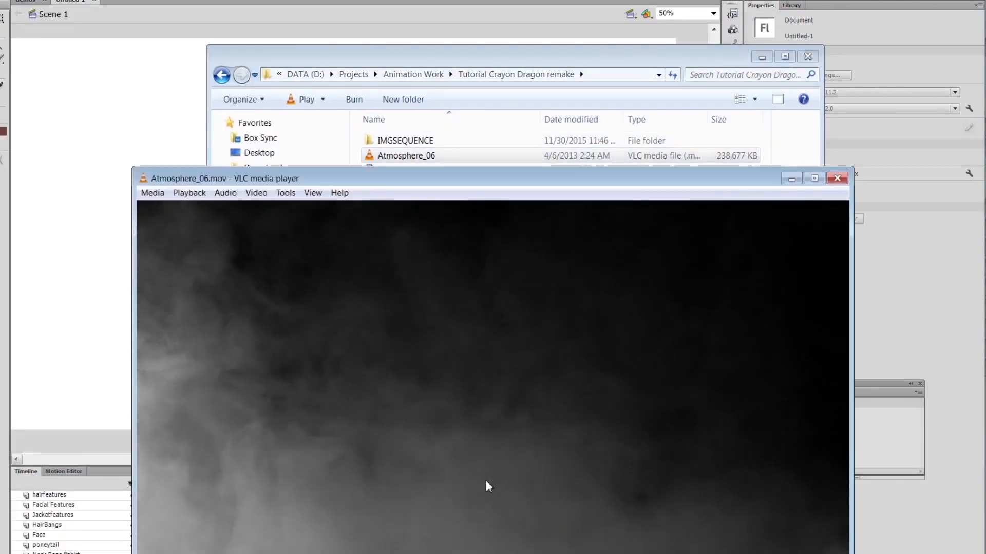
click(836, 178)
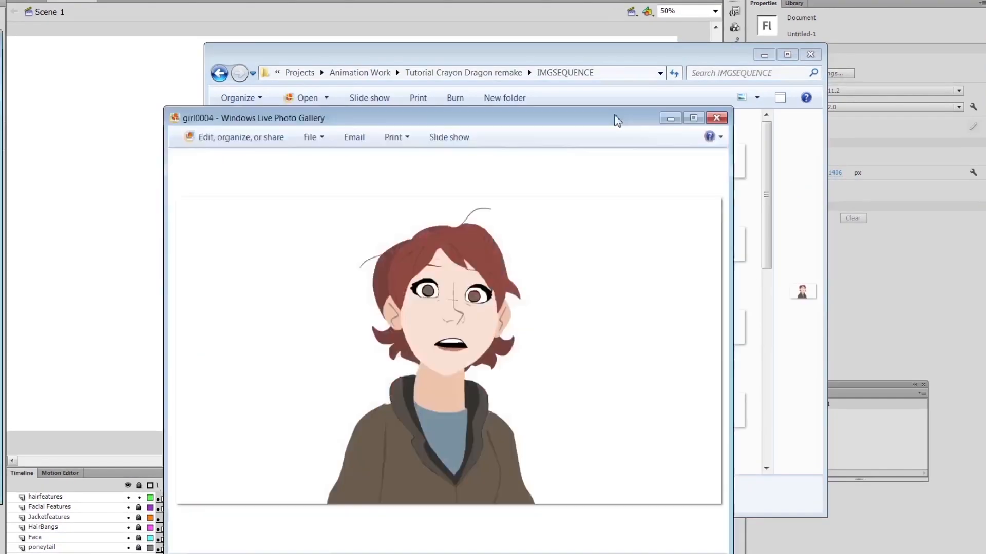
Step: Browse the exported girl frames in the IMGSEQUENCE folder from girl0004 to about girl0017, and close the viewer
drag(616, 122, 660, 72)
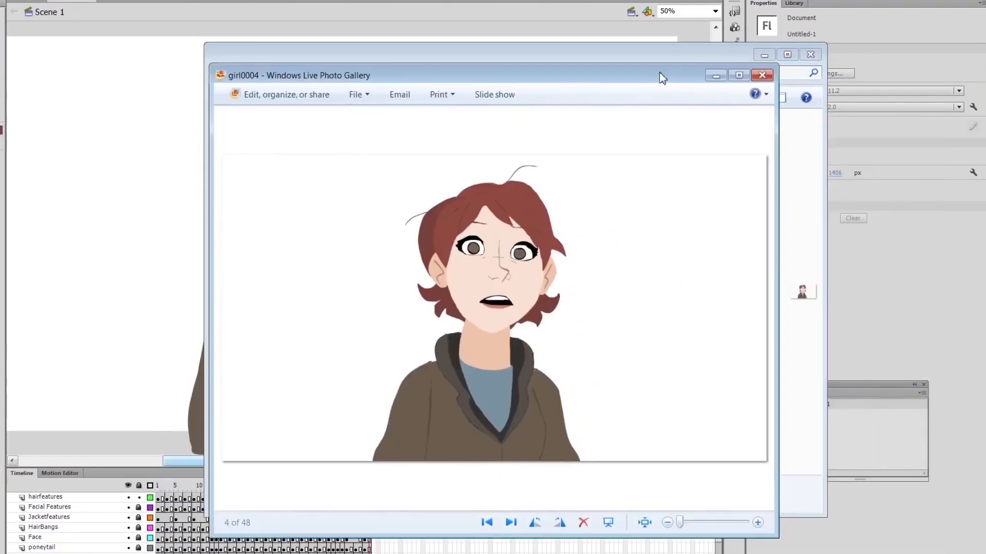
key(Right)
key(Right)
key(Right)
key(Right)
key(Right)
key(Right)
key(Right)
key(Right)
key(Right)
key(Right)
key(Right)
key(Right)
key(Right)
key(Right)
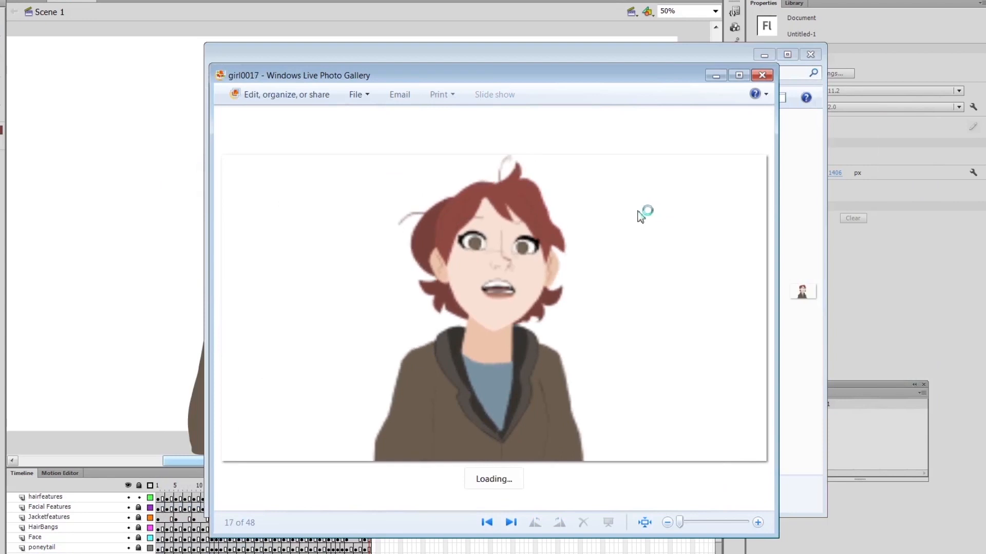
click(759, 78)
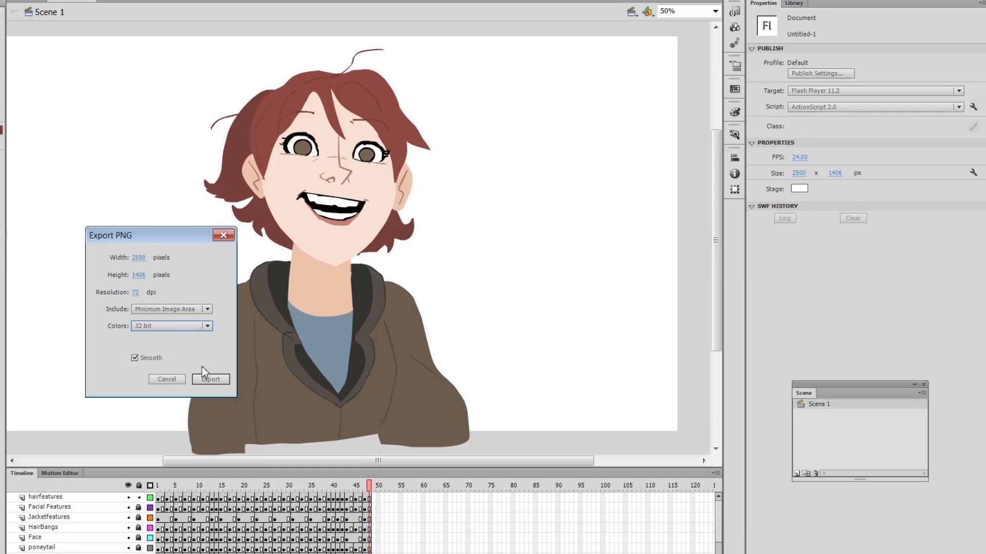
Step: Export the character animation as PNG at 2500 × 1406 pixels, 72 dpi, minimum image area, 32 bit, with smoothing
click(210, 378)
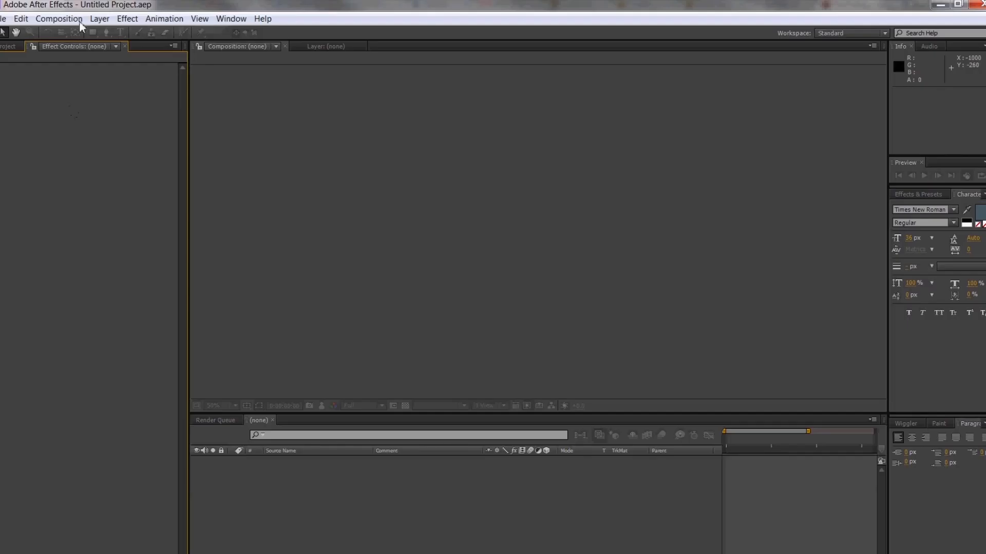
Step: Create a 1920 × 800 px composition at 24 fps with a 3-second duration, and save the project as CRAYONDRAGON_REMAKE
click(79, 20)
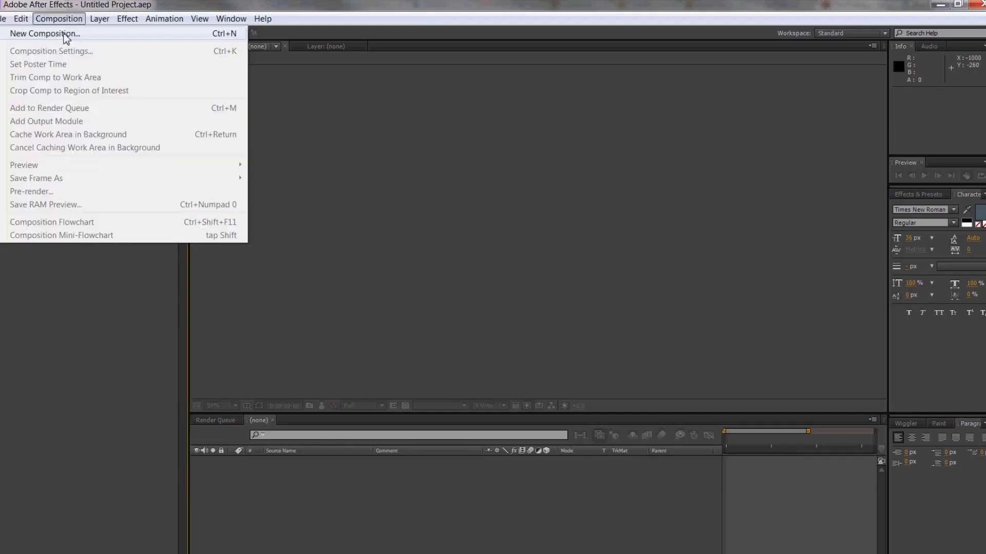
click(61, 34)
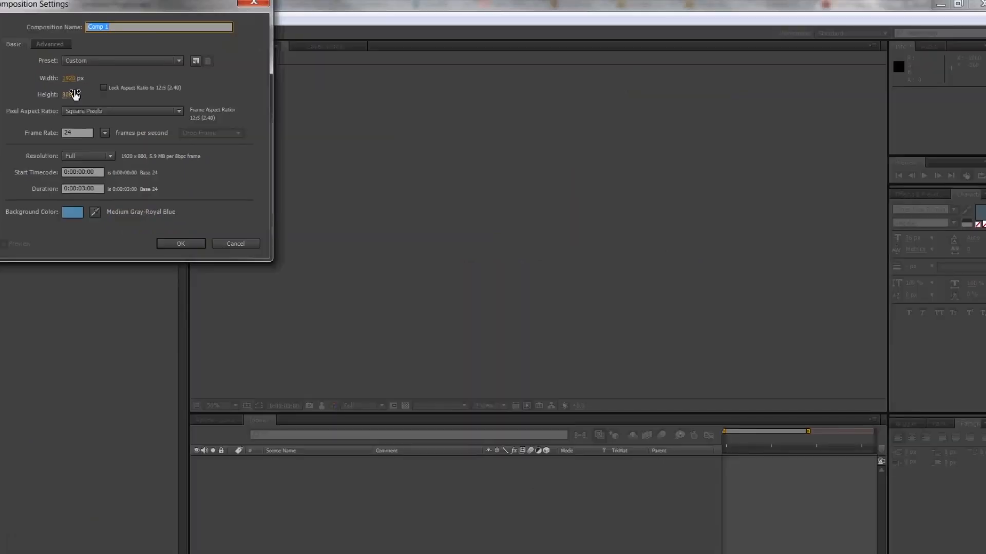
click(189, 241)
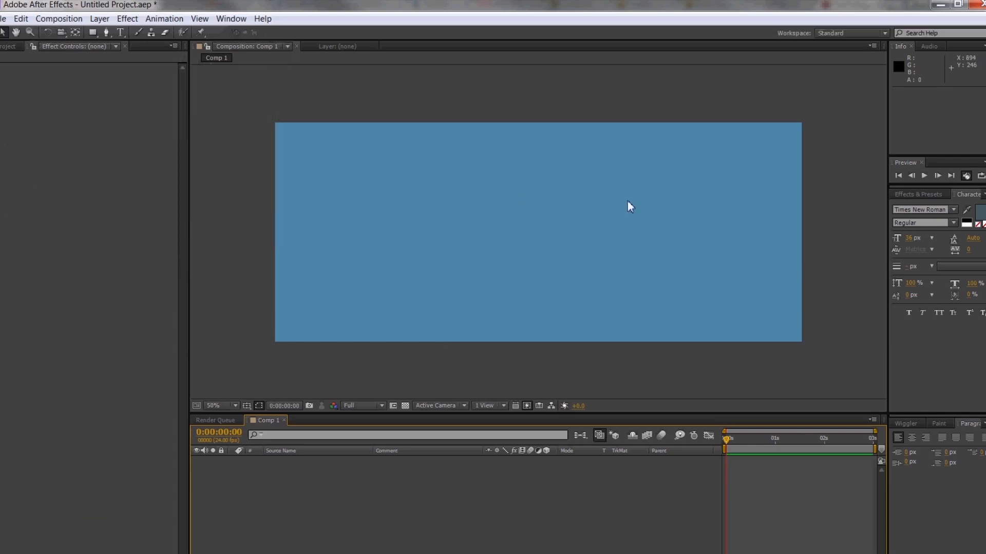
click(358, 209)
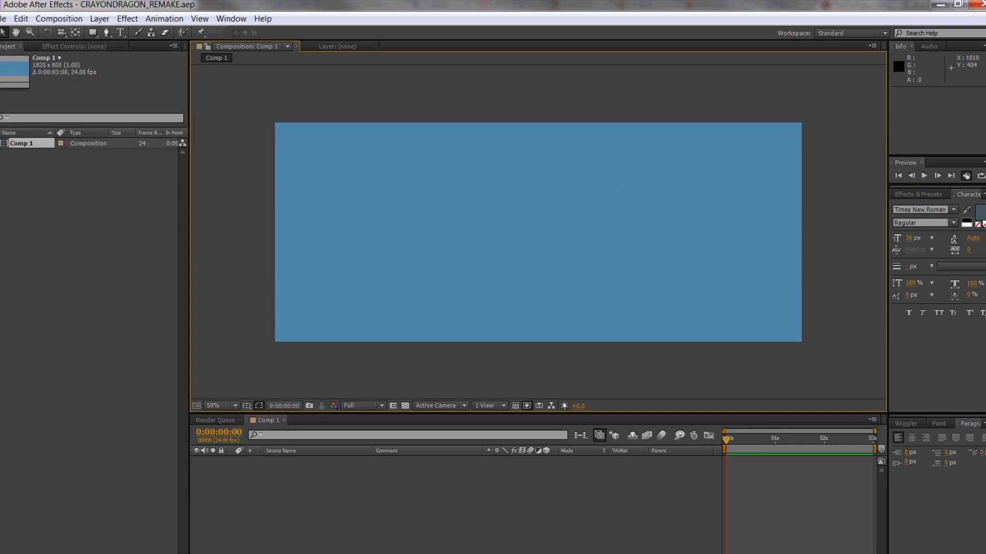
Step: Import all the files of the Tutorial Crayon Dragon remake folder, from Atmosphere_06 to WATERSHITTYQUALITYFOOTAGE, into the After Effects project
mouse_move(984, 159)
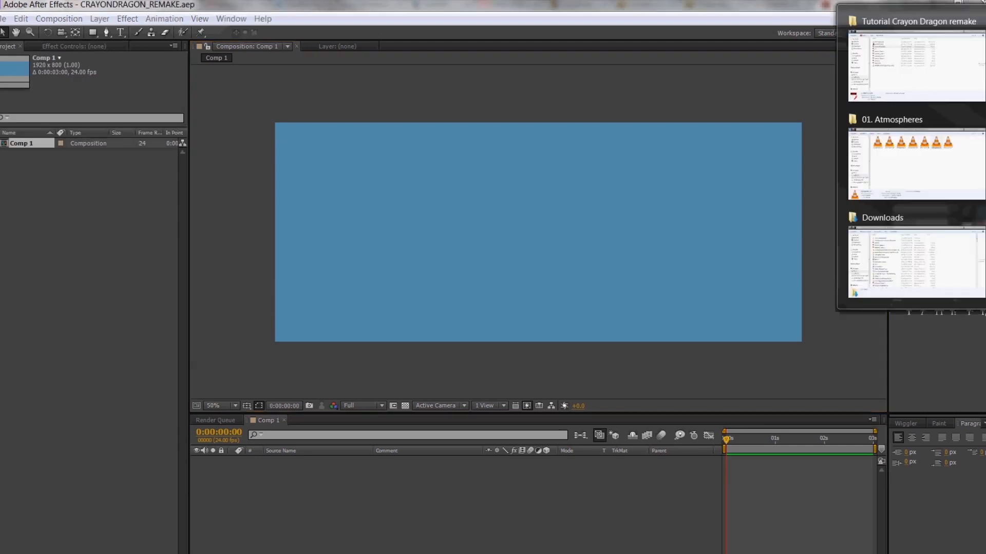
click(918, 80)
click(377, 300)
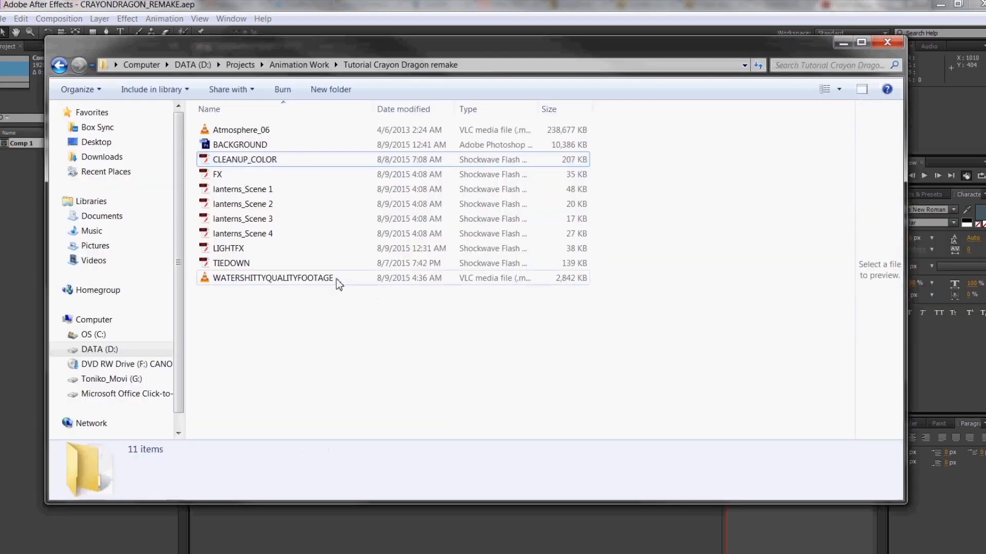
shift+click(263, 133)
drag(263, 134, 15, 183)
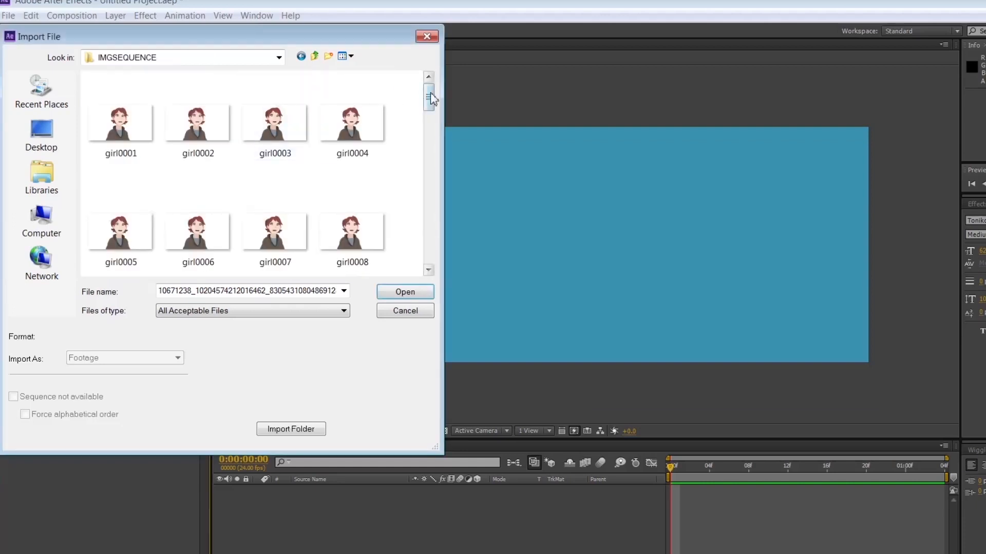
Step: Import girl0001 from the IMGSEQUENCE folder as footage with PNG Sequence enabled and forced alphabetical order off
click(117, 132)
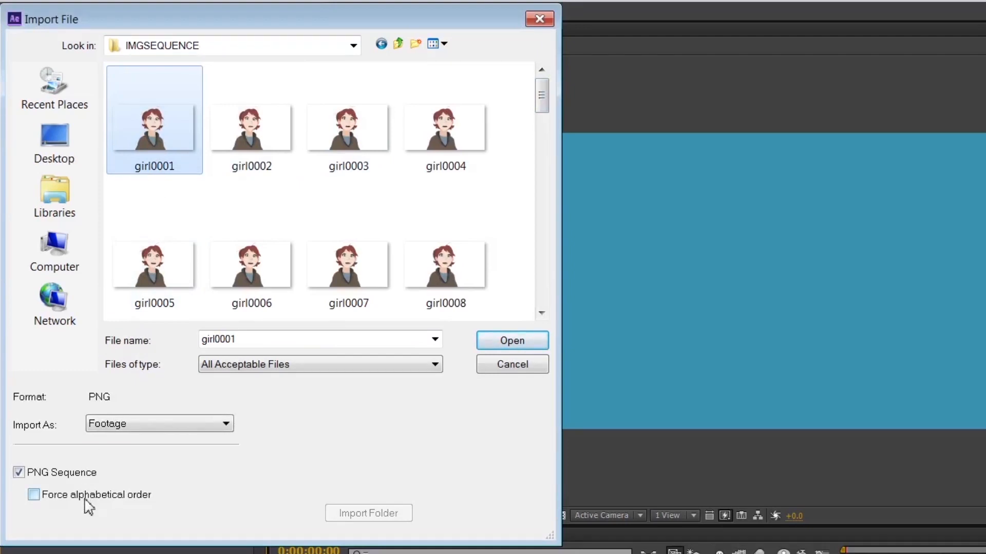
click(85, 500)
click(85, 499)
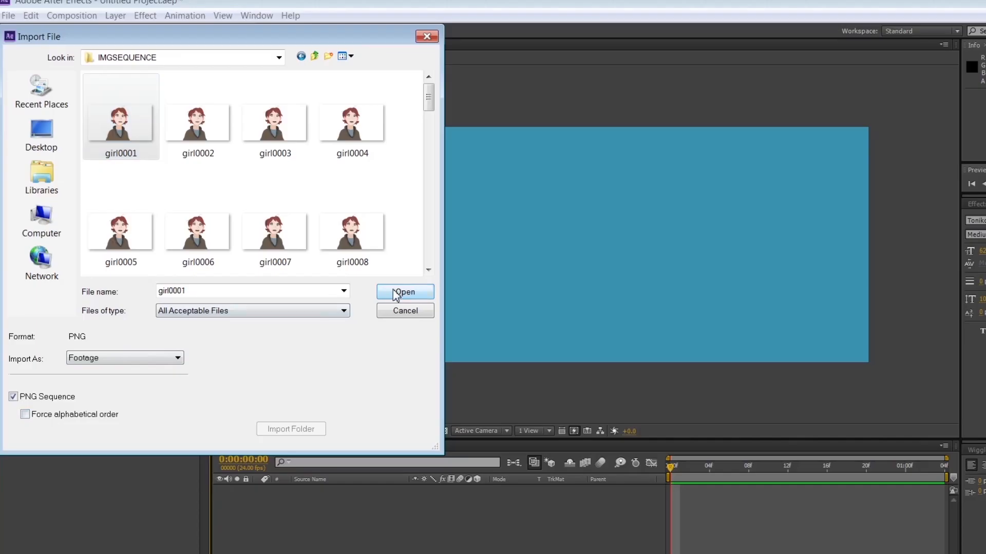
click(396, 292)
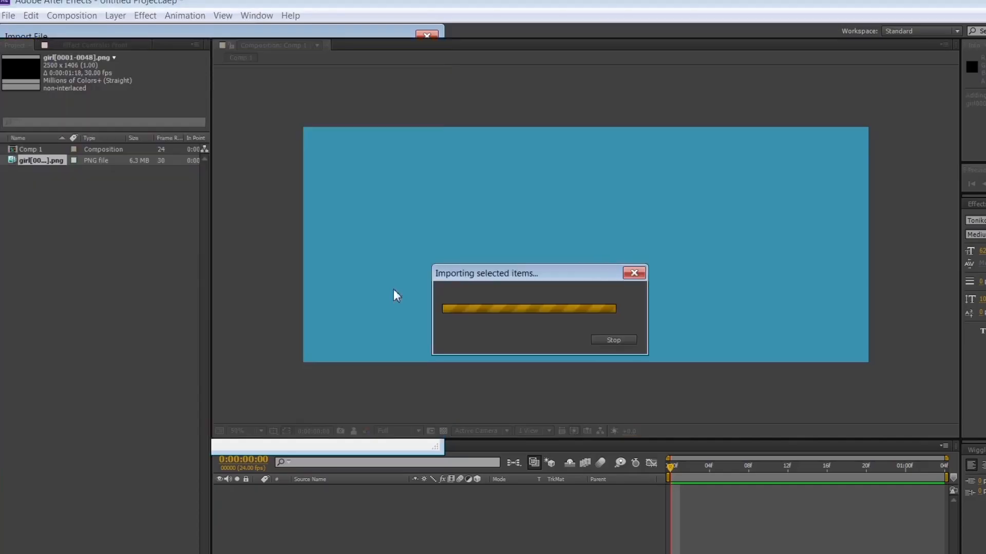
Step: Place the girl PNG sequence in Comp 1, scaled down to fit the character in the frame, and play it back
drag(1, 172, 561, 220)
key(comma)
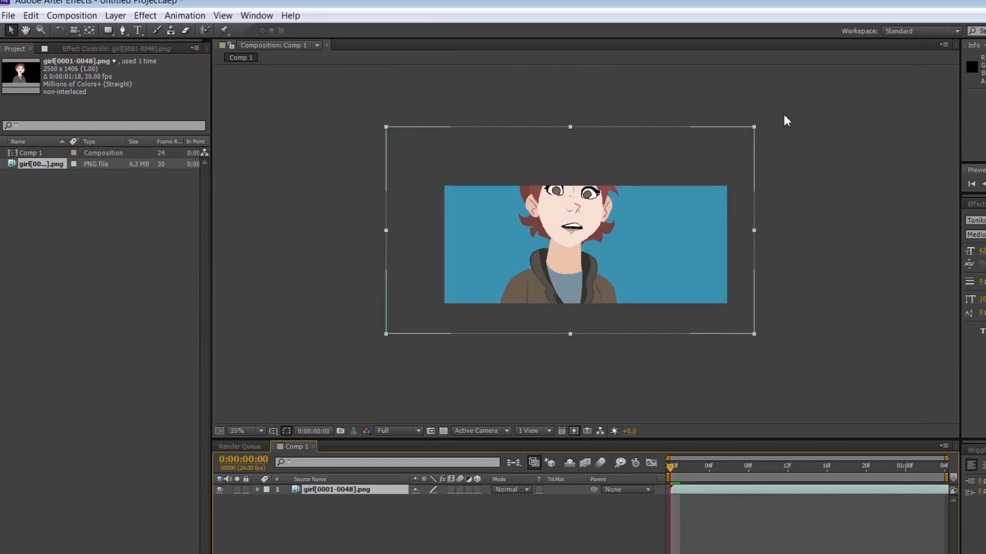
drag(751, 124, 685, 158)
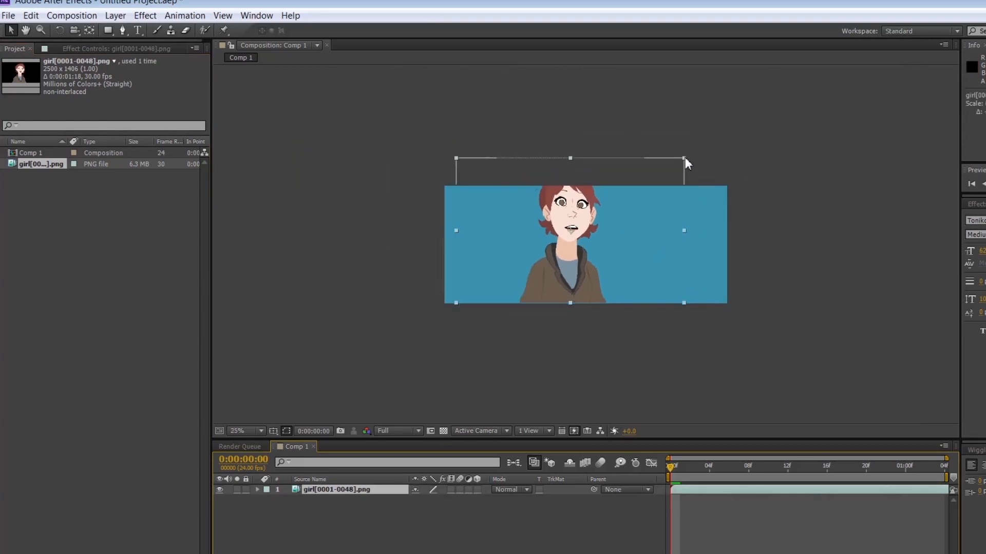
key(period)
key(space)
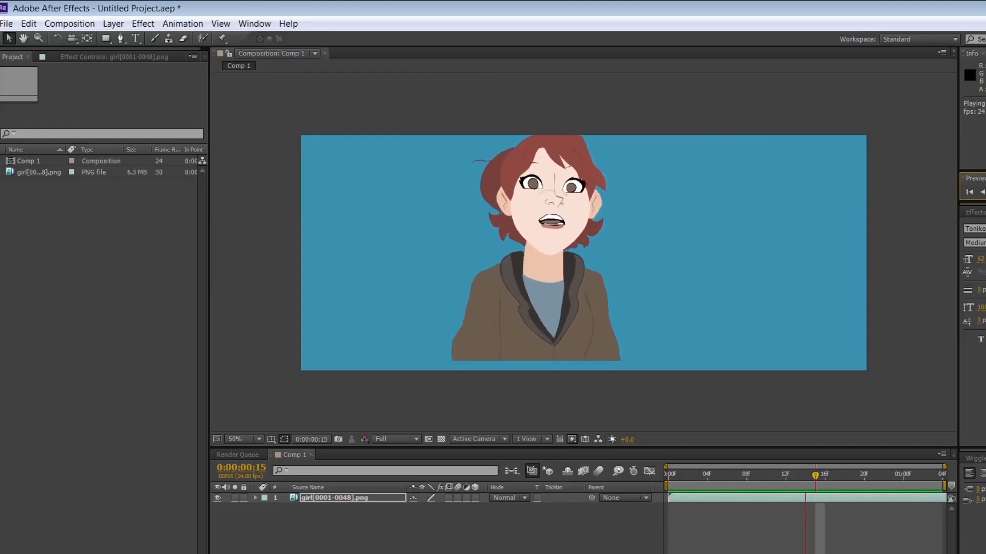
key(space)
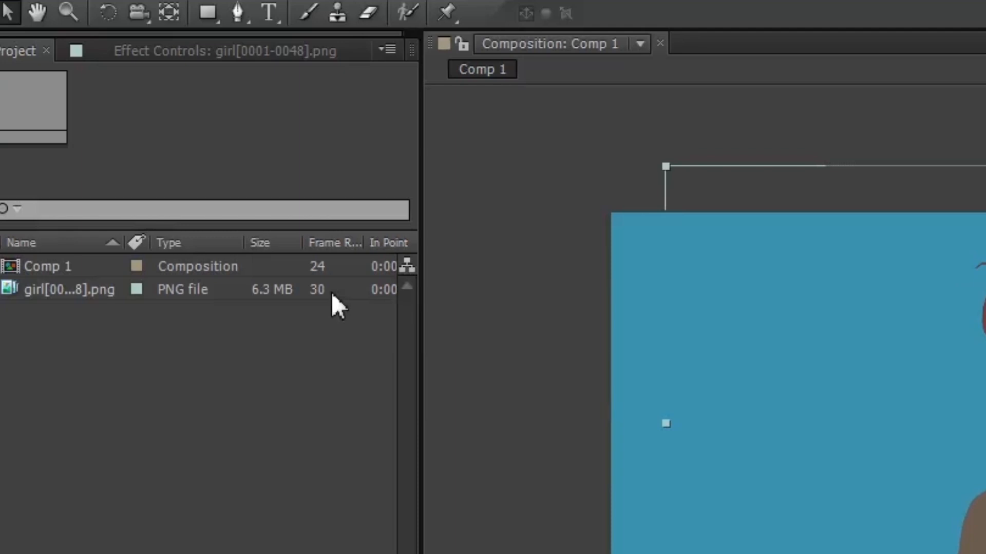
Step: Interpret the girl PNG sequence at an assumed frame rate of 24 frames per second, and preview the animation
click(331, 292)
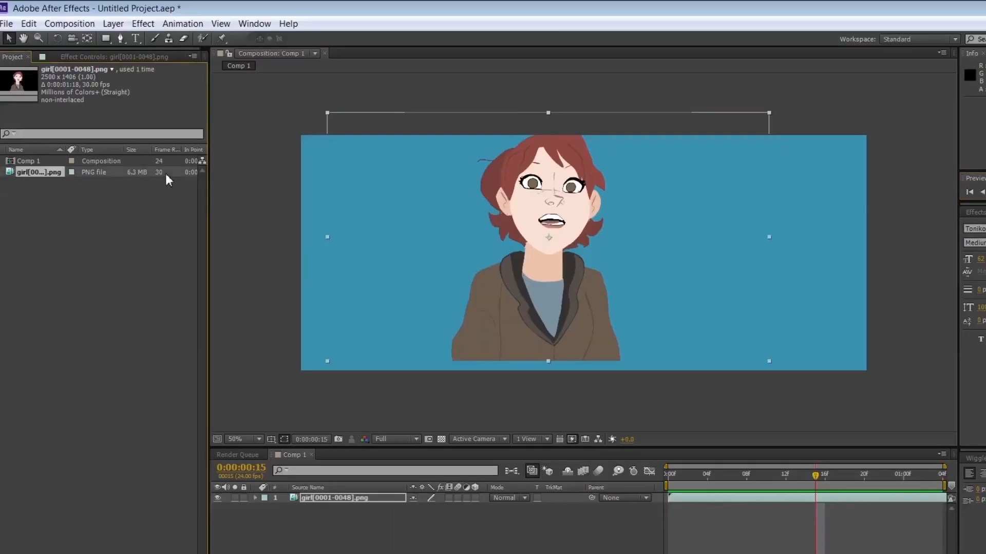
right_click(162, 174)
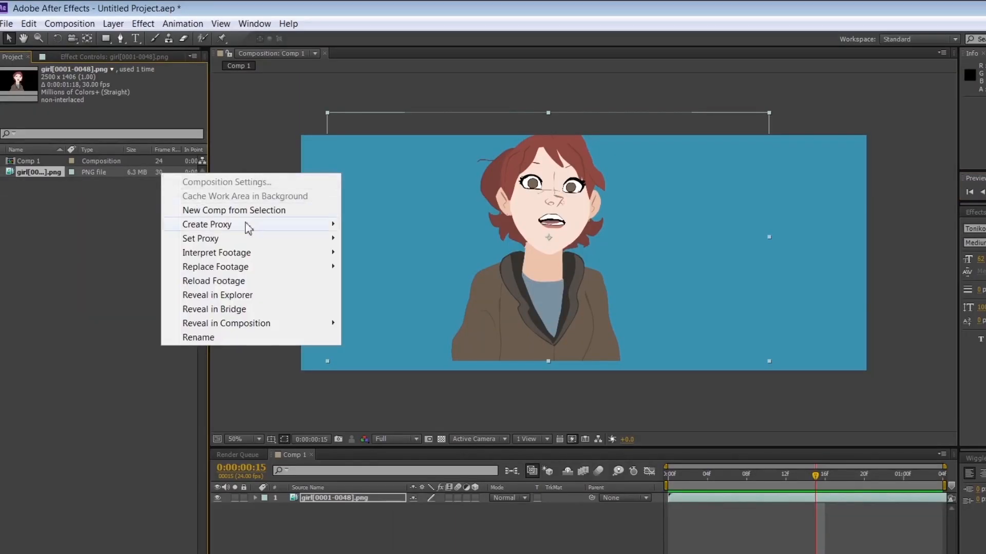
mouse_move(326, 253)
click(393, 254)
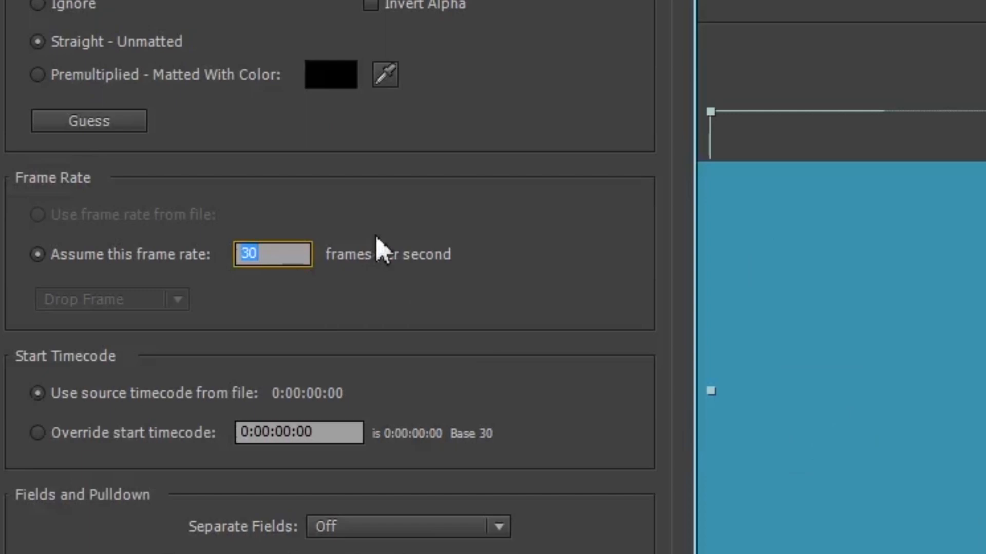
text(24)
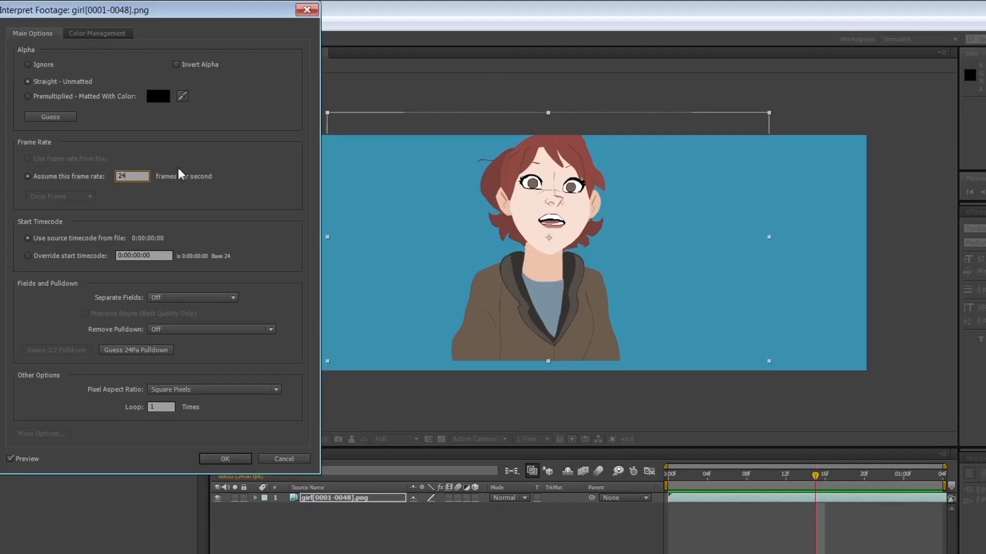
click(245, 456)
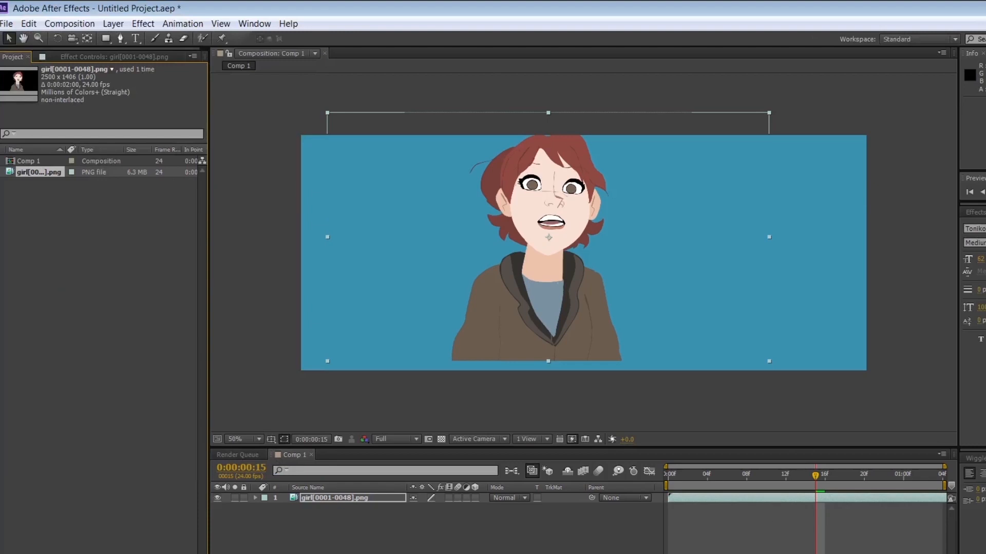
key(KP_0)
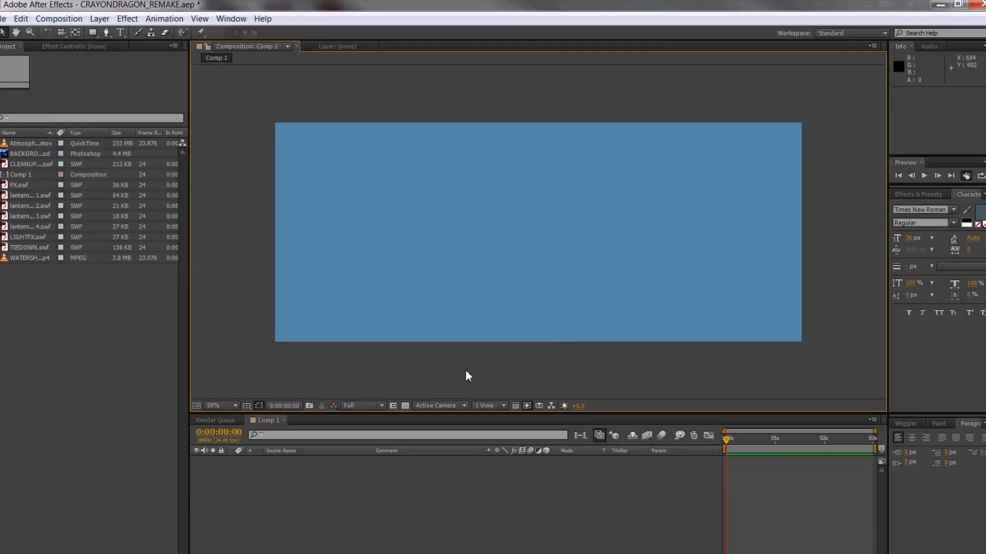
Step: Check the size, frame rate and duration in the settings of Comp 1
right_click(464, 374)
click(429, 374)
right_click(542, 475)
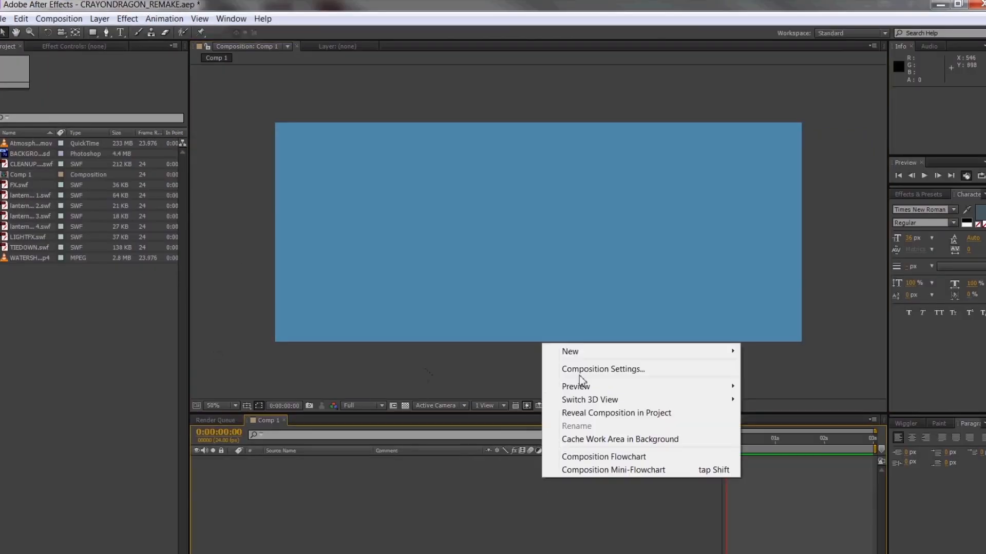
click(590, 369)
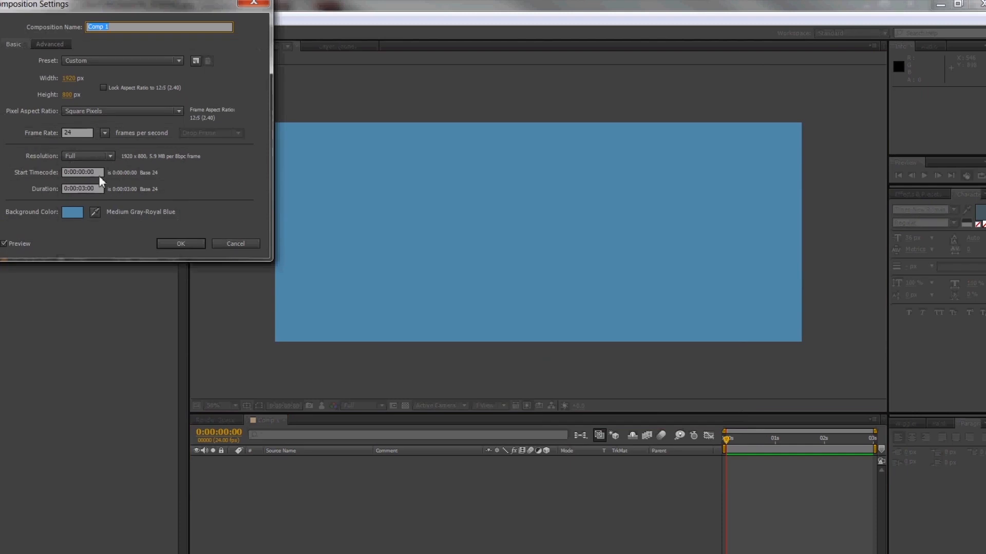
click(234, 245)
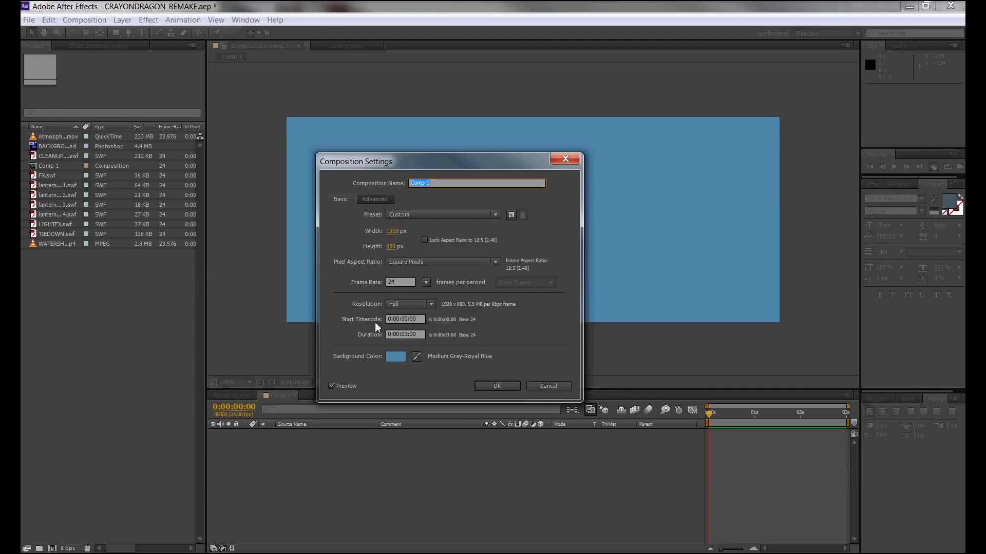
click(497, 385)
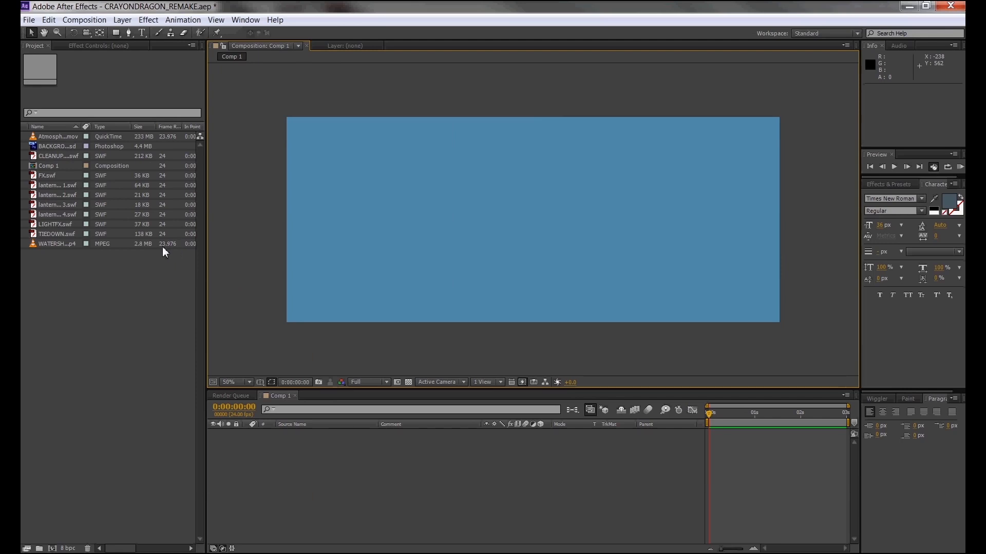
Step: Place BACKGROUND.psd in Comp 1 and CLEANUP_COLOR.swf above it, scaled down and positioned so the character fits centrally in the frame
drag(60, 146, 533, 226)
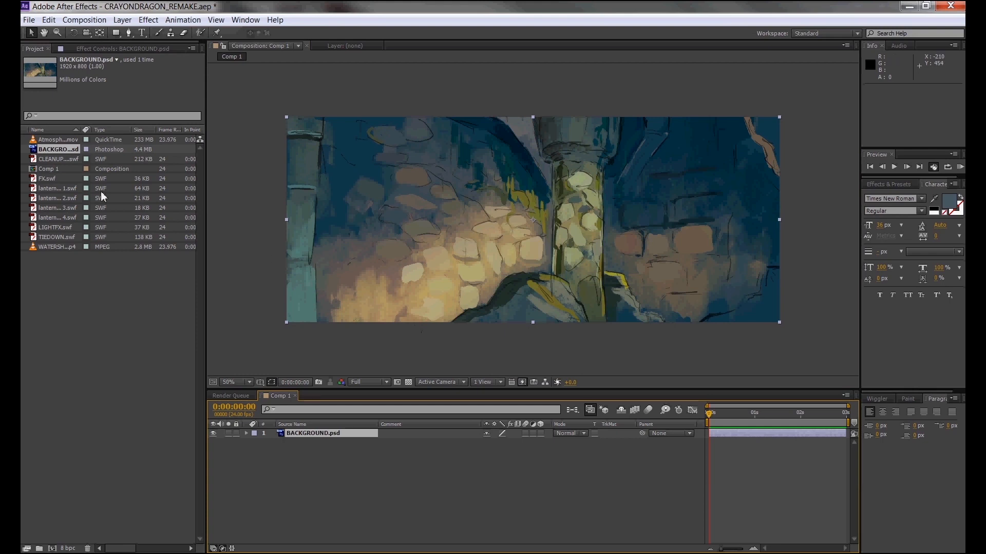
drag(64, 159, 635, 216)
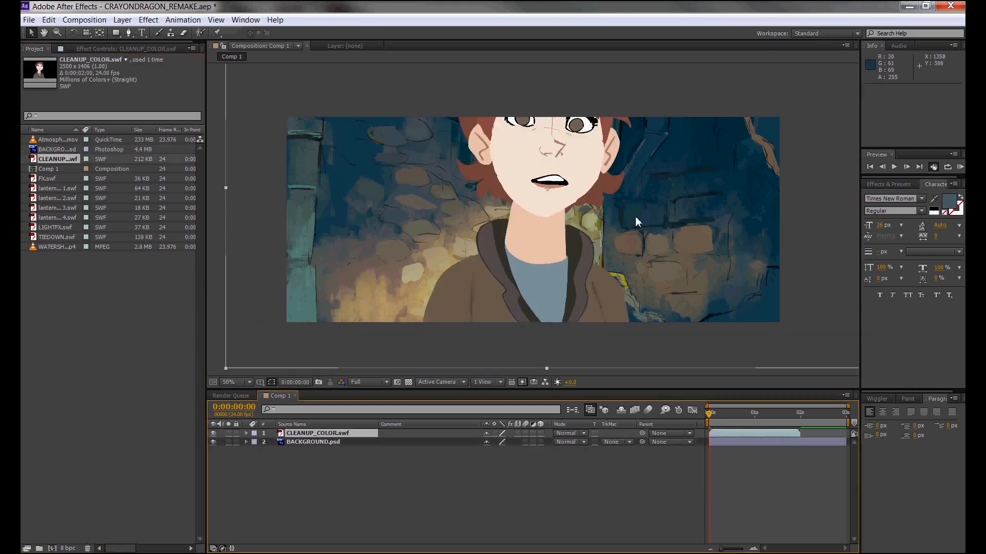
key(comma)
drag(700, 114, 635, 155)
click(672, 200)
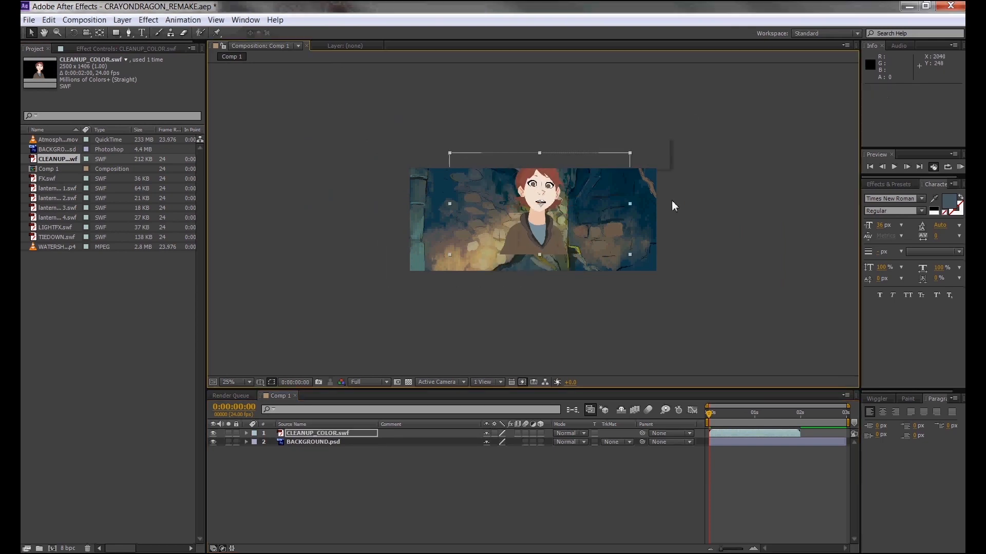
key(period)
drag(573, 194, 559, 234)
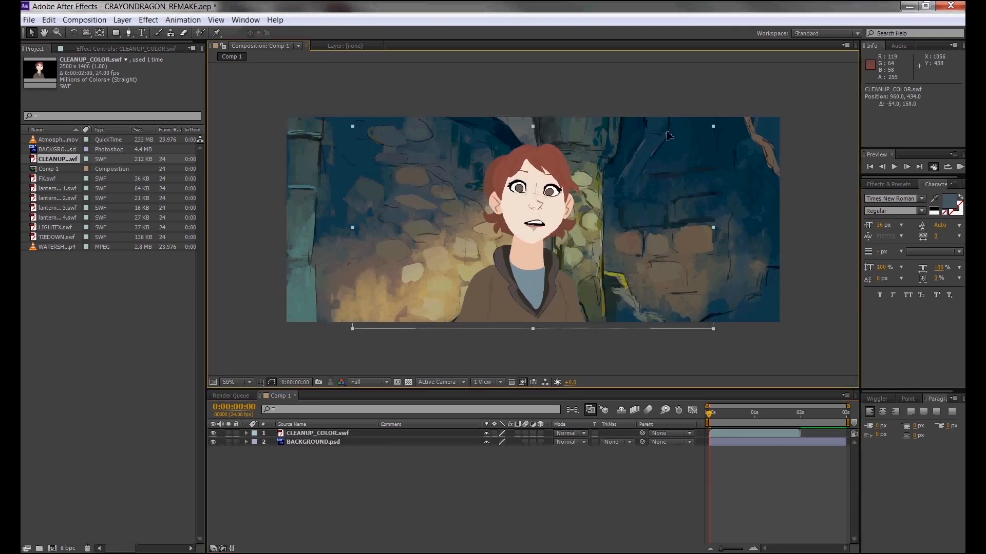
drag(713, 126, 682, 131)
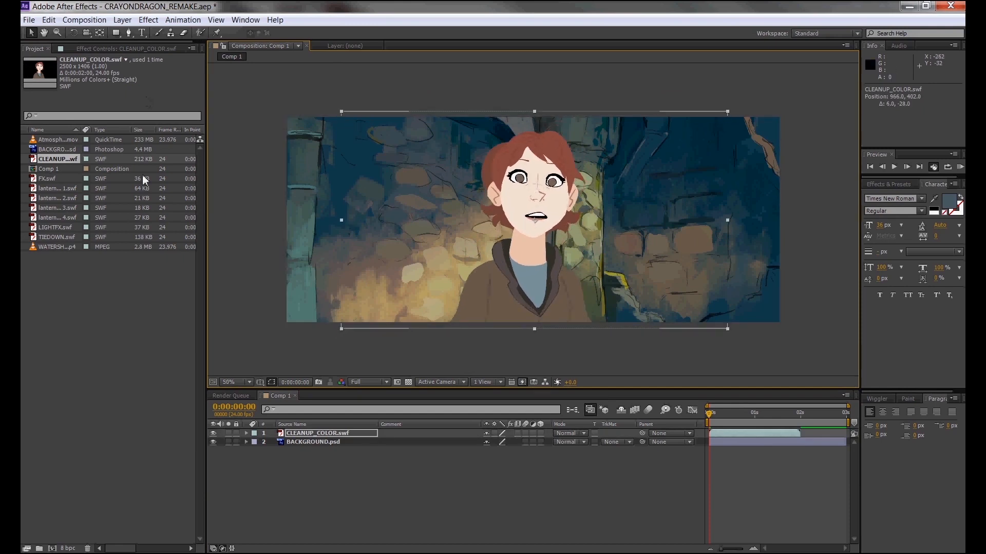
Step: Add FX.swf to Comp 1 and order its layer between CLEANUP_COLOR.swf and BACKGROUND.psd
click(69, 189)
click(57, 208)
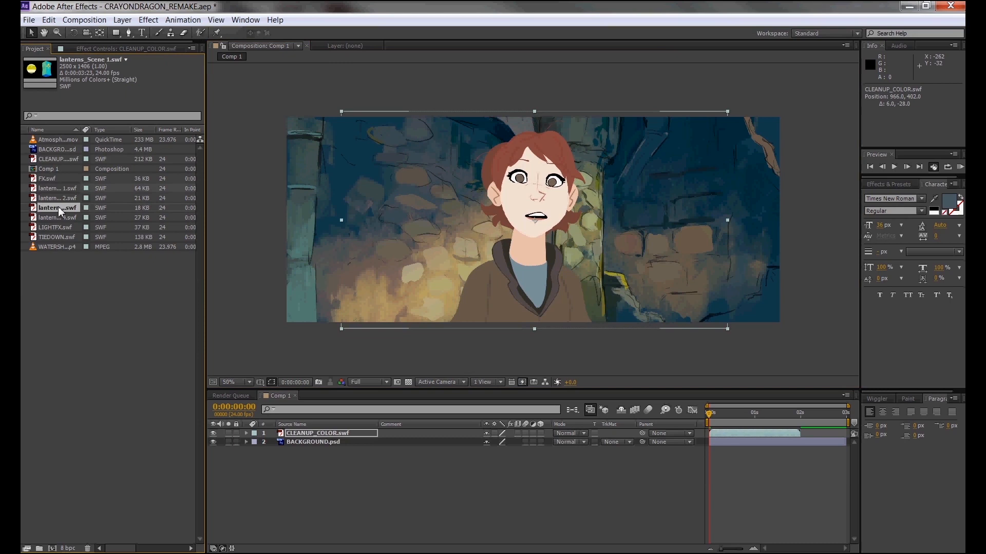
click(56, 236)
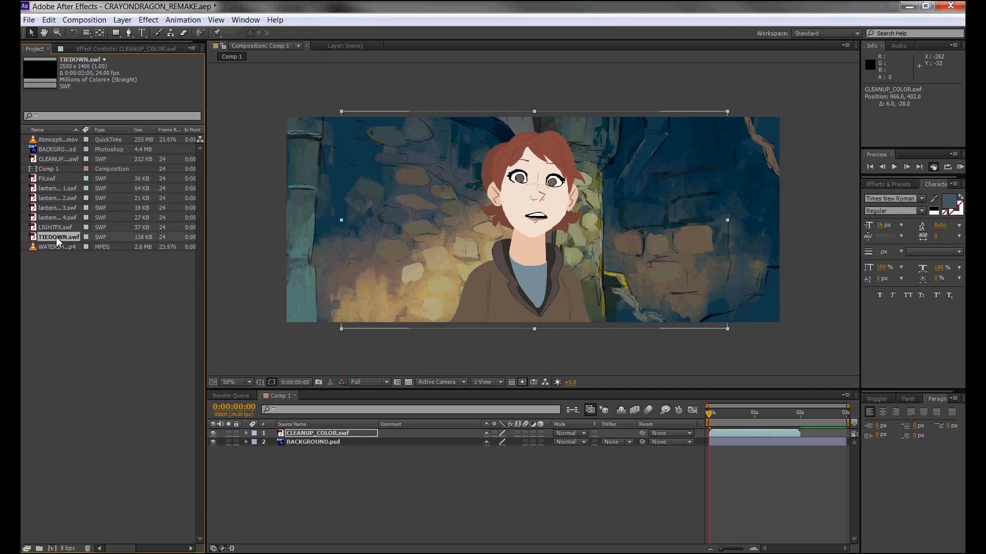
click(61, 180)
drag(62, 180, 545, 161)
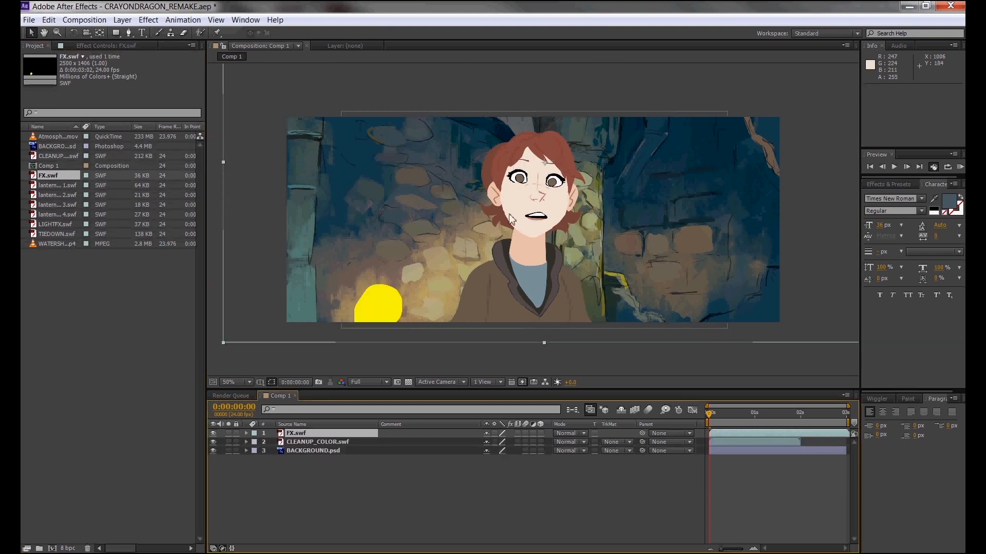
drag(523, 227, 566, 196)
drag(329, 435, 331, 448)
Step: Scale the FX.swf layer down to about 64% and position it over the frame behind the character
key(comma)
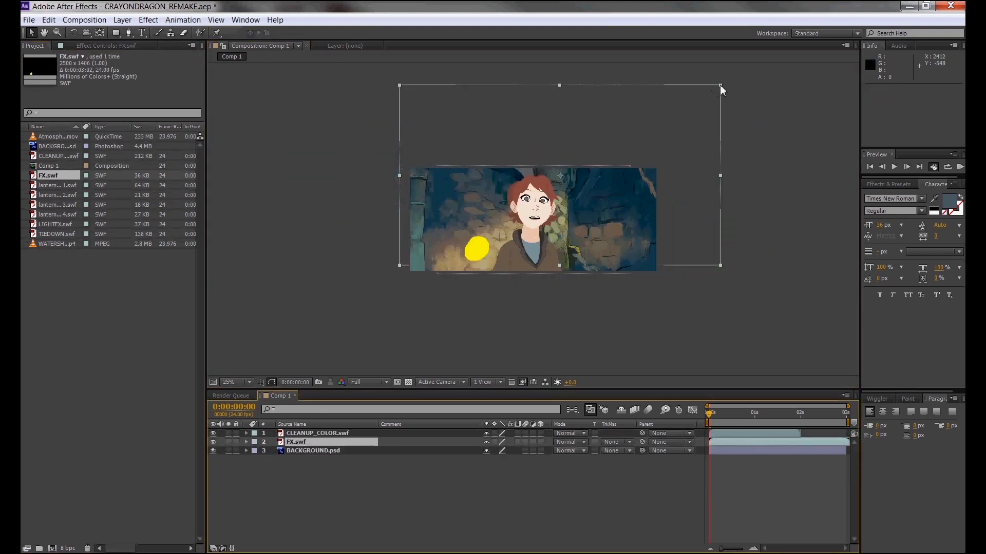
drag(721, 86, 663, 117)
drag(628, 146, 597, 196)
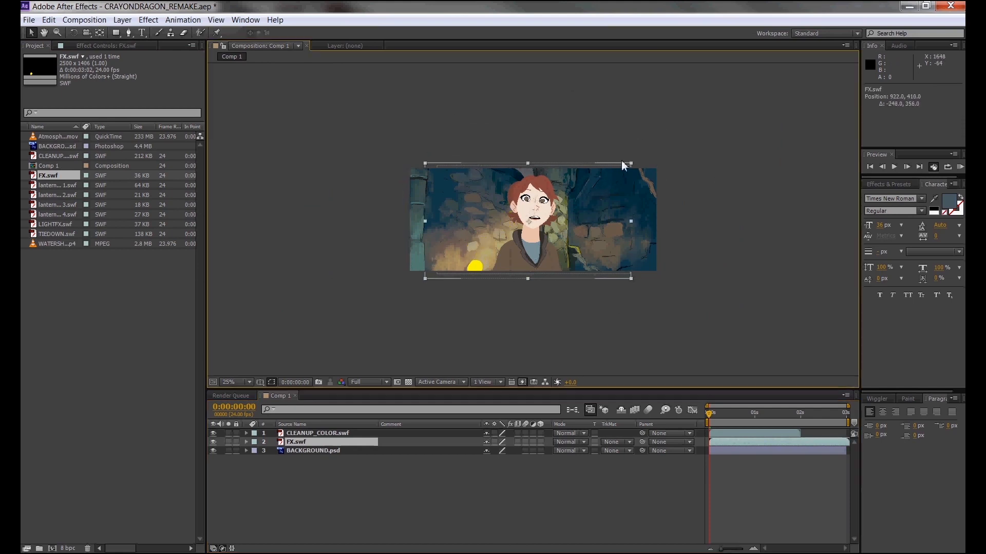
mouse_move(631, 163)
mouse_down()
mouse_move(648, 153)
mouse_move(638, 168)
mouse_up()
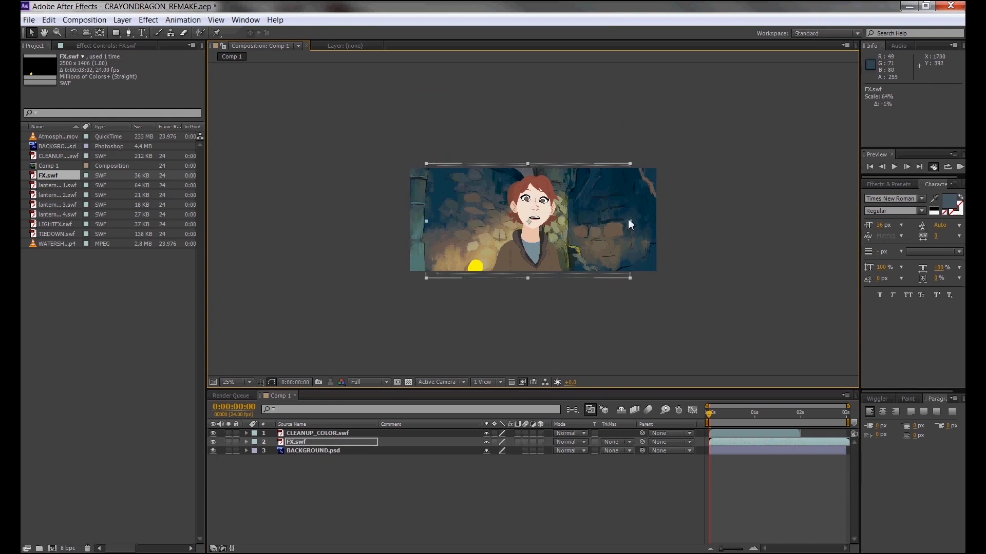
drag(628, 219, 632, 215)
click(692, 163)
scroll(691, 163, up, 1)
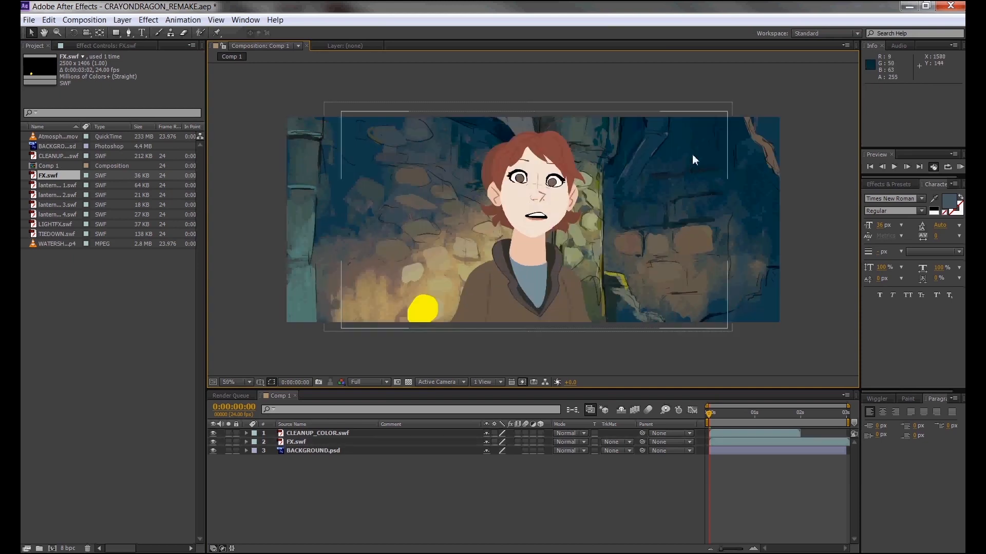
Step: Shorten the work area to end at the 2-second mark and preview the composition
click(960, 166)
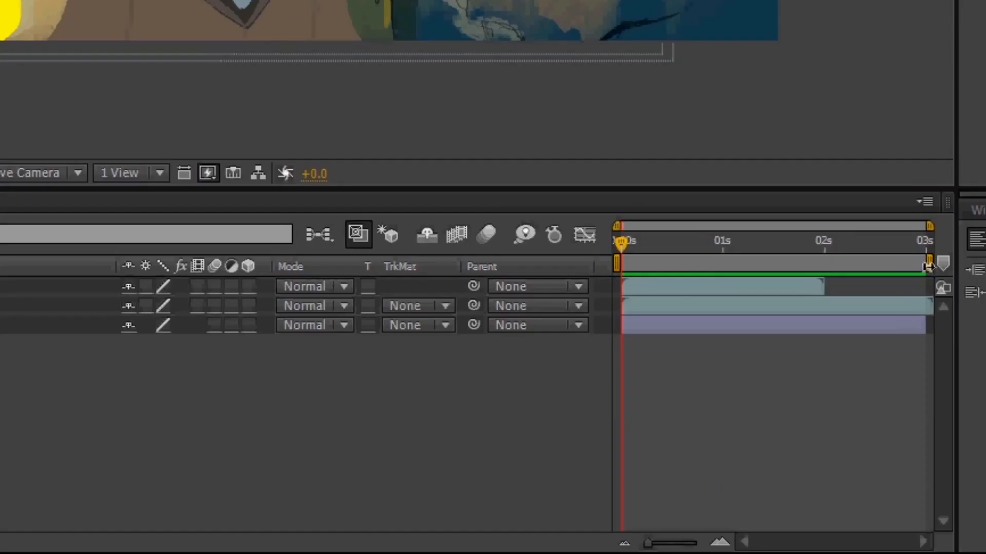
drag(846, 424, 804, 422)
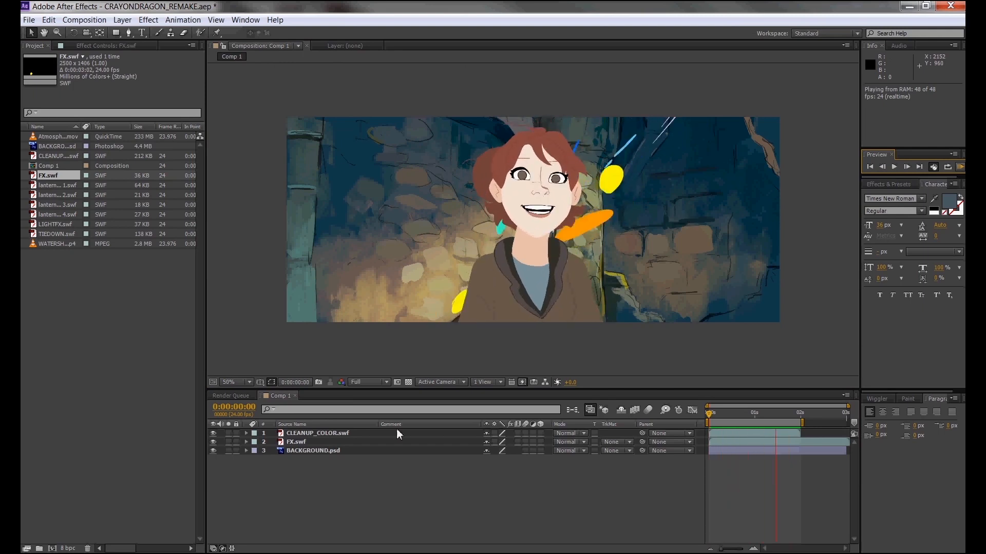
Step: Move the FX.swf layer left to about position 738, 396, preview the animation, and nudge the layer further left
click(314, 432)
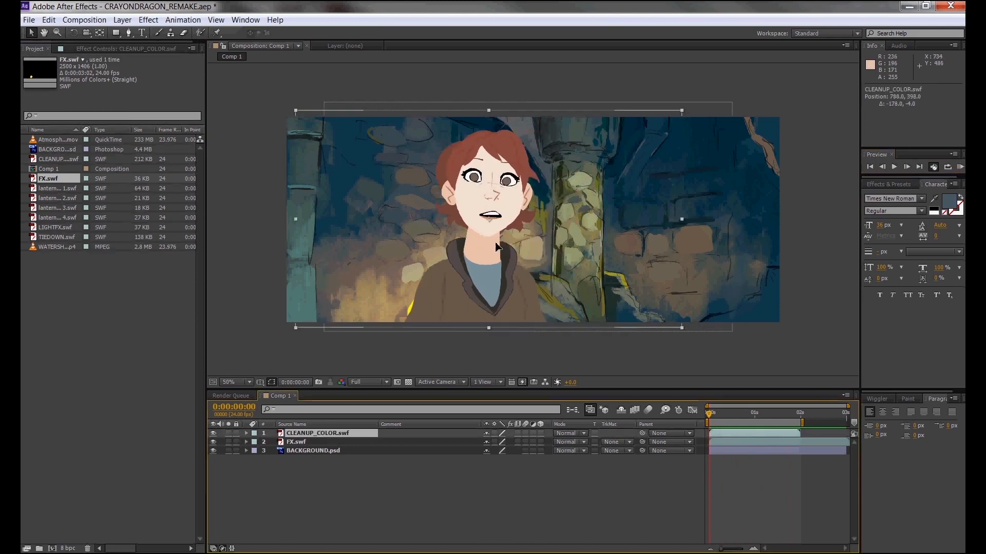
click(328, 442)
drag(477, 259, 425, 260)
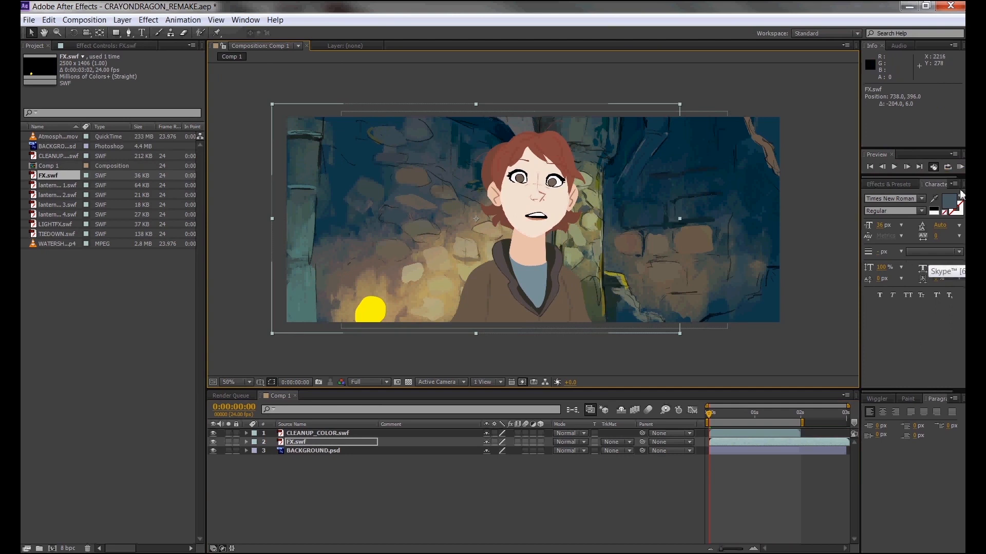
click(961, 172)
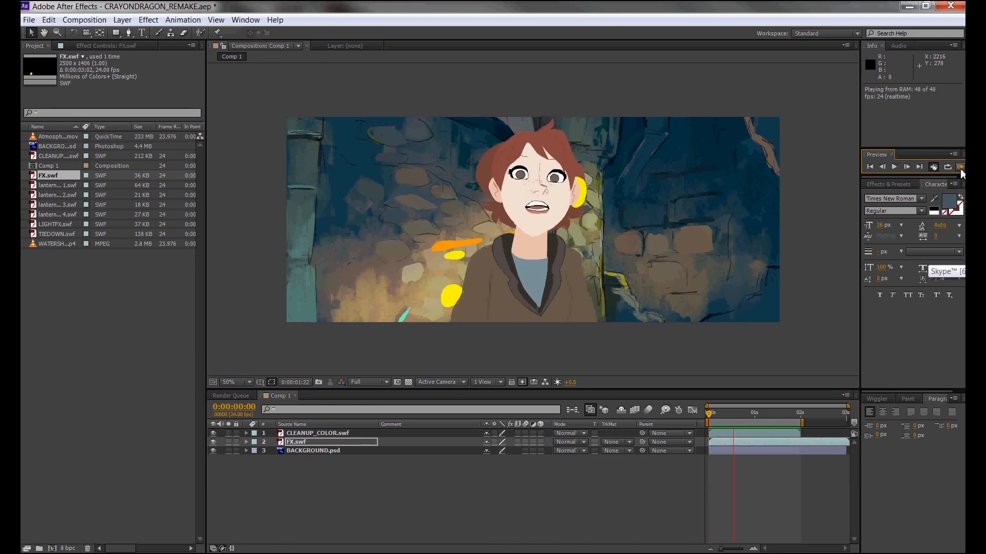
key(space)
key(shift+Left)
key(shift+Left)
key(shift+Left)
key(shift+Left)
key(shift+Left)
Step: Duplicate FX.swf above the character layer with a Hue/Saturation master hue of 133° and a Directional Blur direction of -44°
key(ctrl+d)
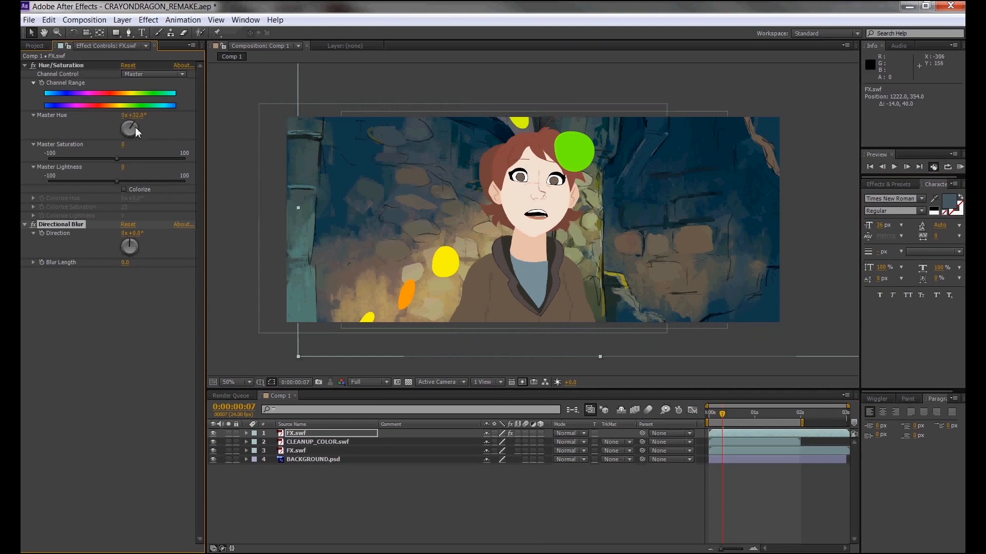
drag(137, 132, 140, 145)
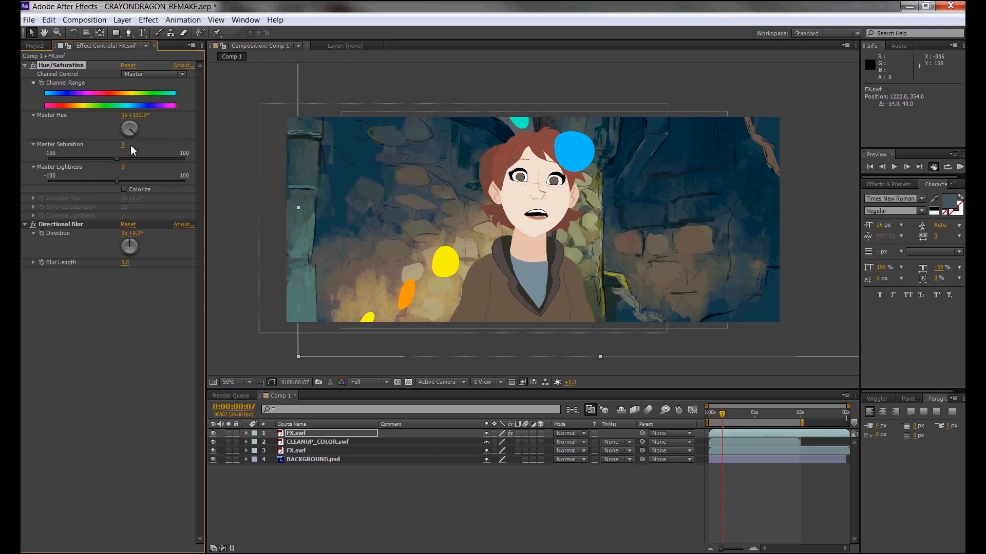
drag(130, 241, 128, 240)
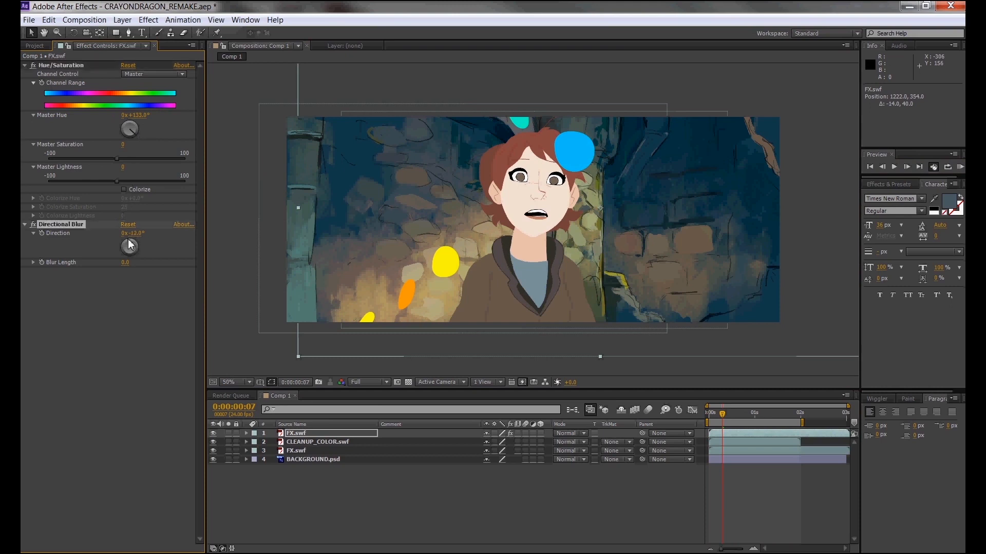
Step: Delete the Directional Blur effect from the duplicated FX.swf layer
click(148, 19)
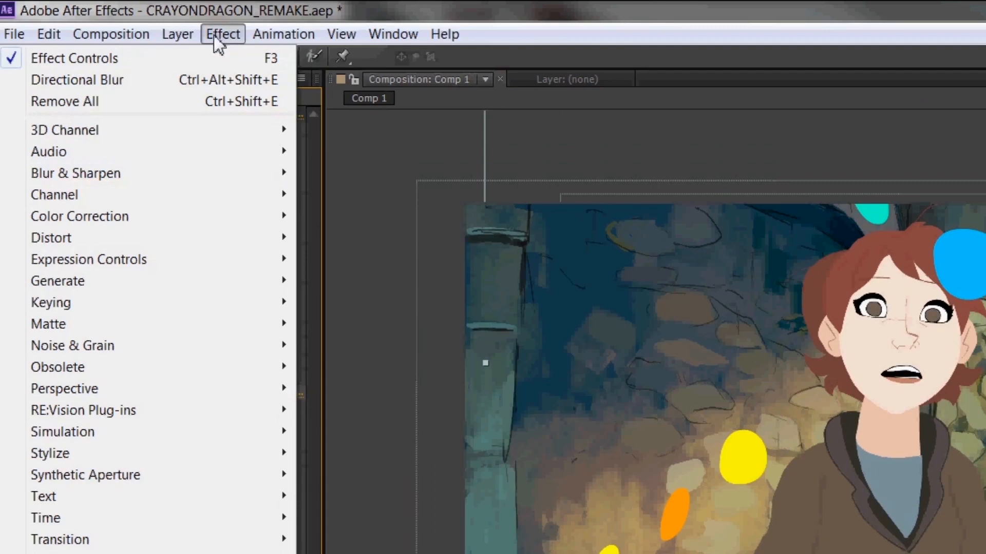
click(213, 36)
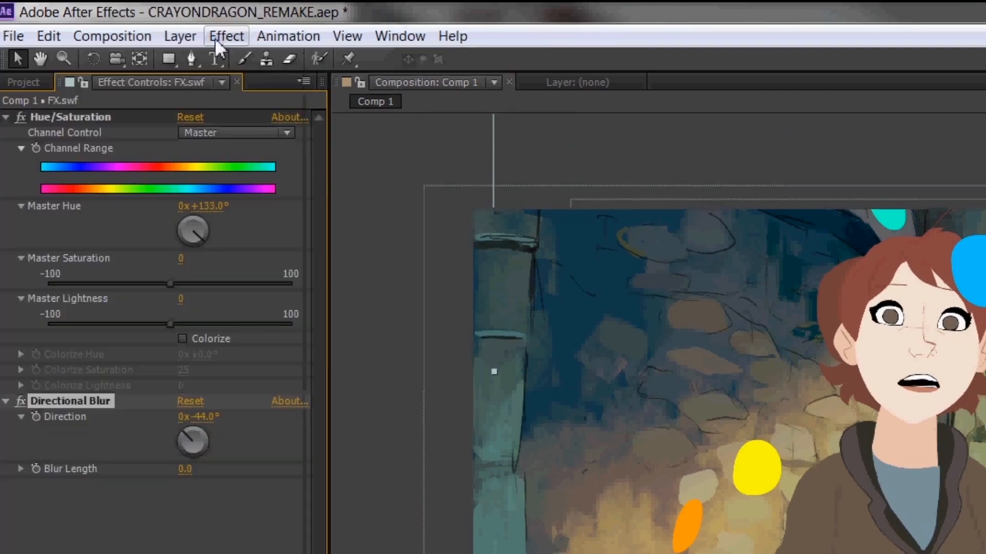
click(90, 390)
click(91, 400)
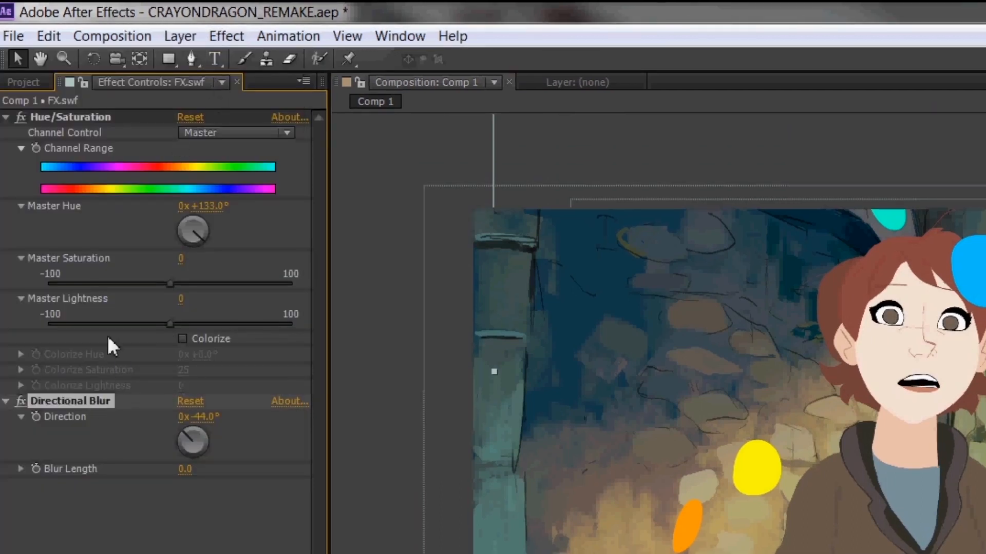
click(94, 403)
key(Delete)
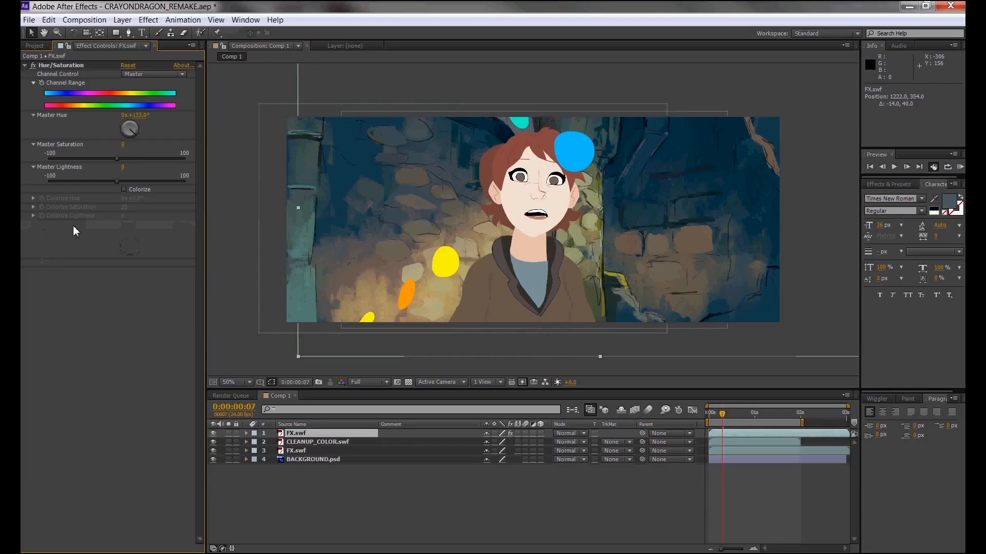
Step: Apply Directional Blur to the top FX.swf layer with direction 193° and blur length 25.8, and preview it
click(149, 19)
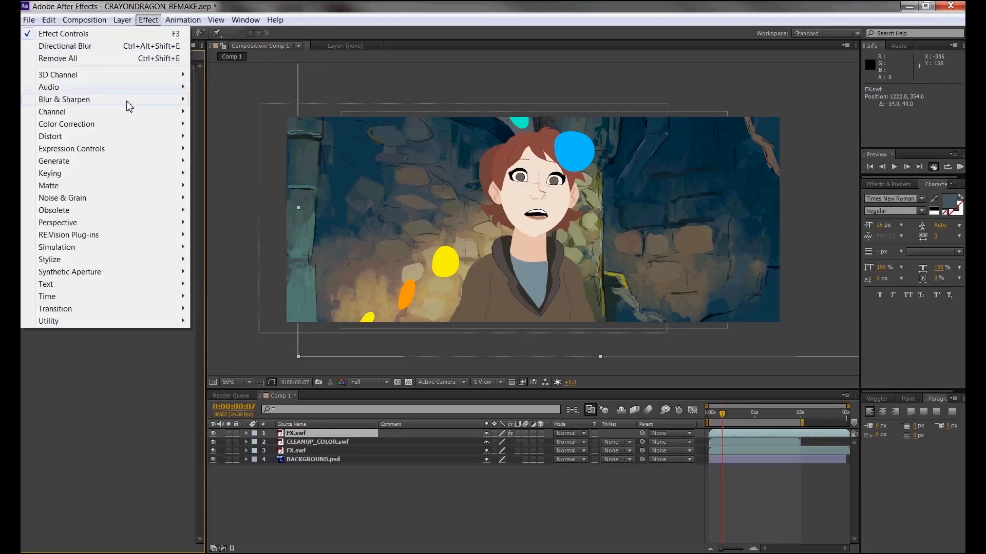
mouse_move(129, 107)
click(224, 211)
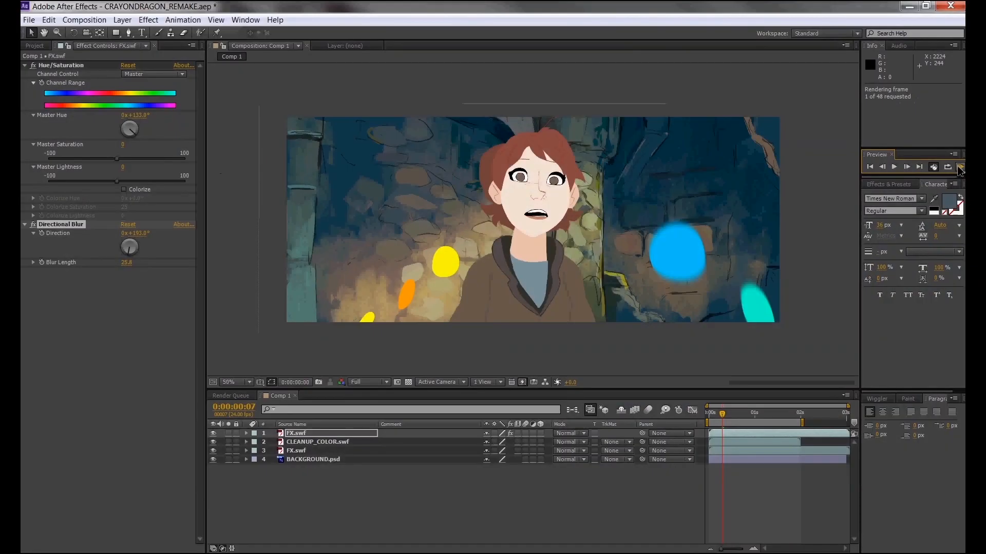
click(960, 168)
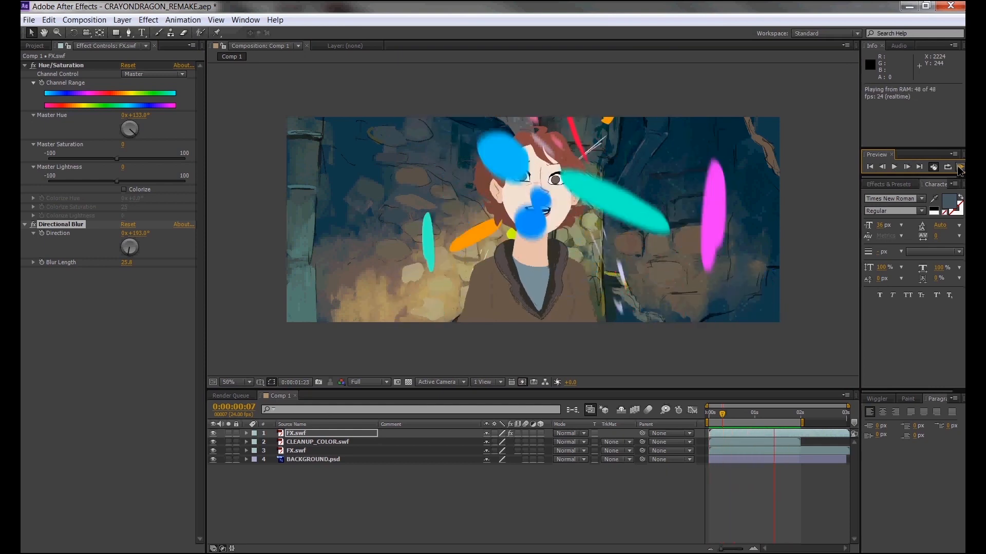
click(714, 224)
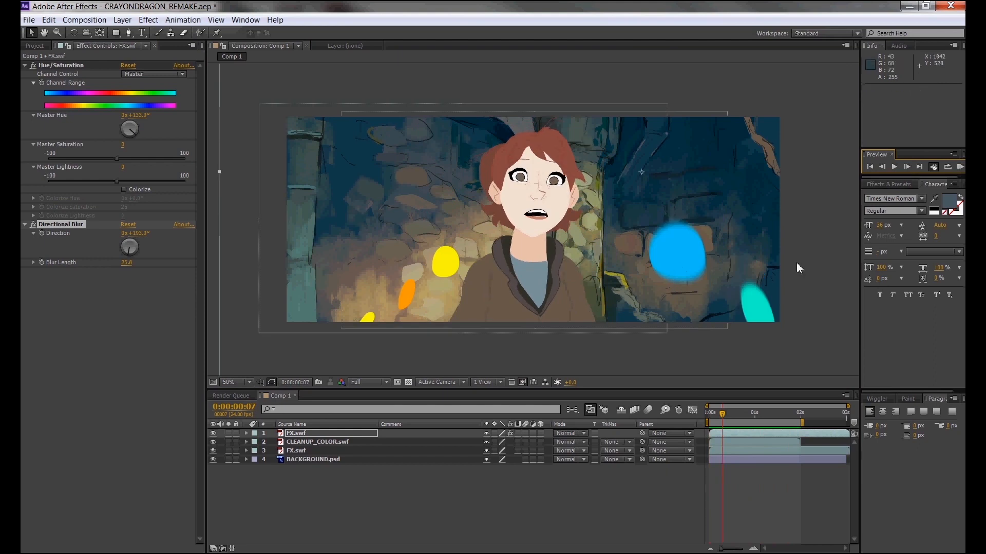
Step: Move the blurred top FX.swf layer left across the character in the frame and preview the animation
drag(667, 260, 728, 248)
drag(659, 260, 373, 266)
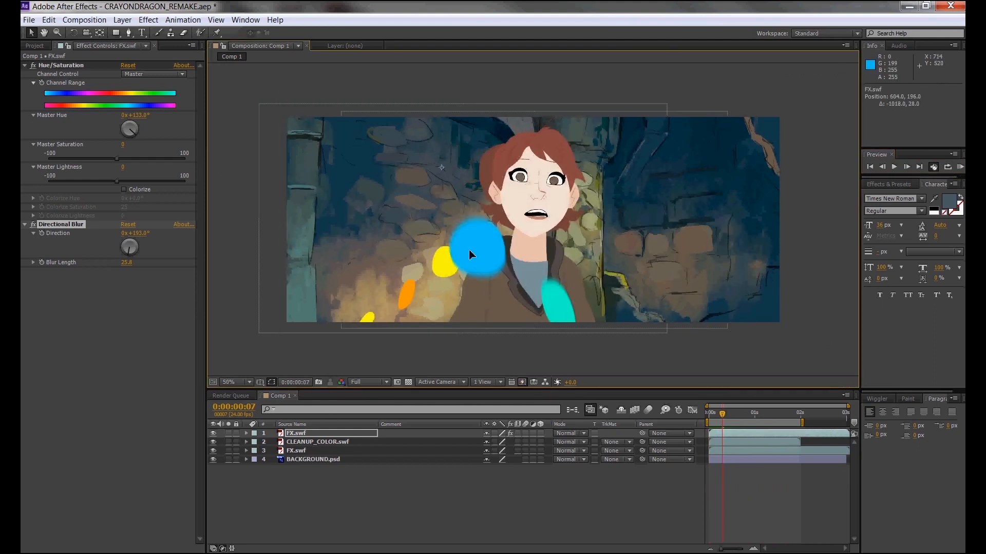
click(959, 167)
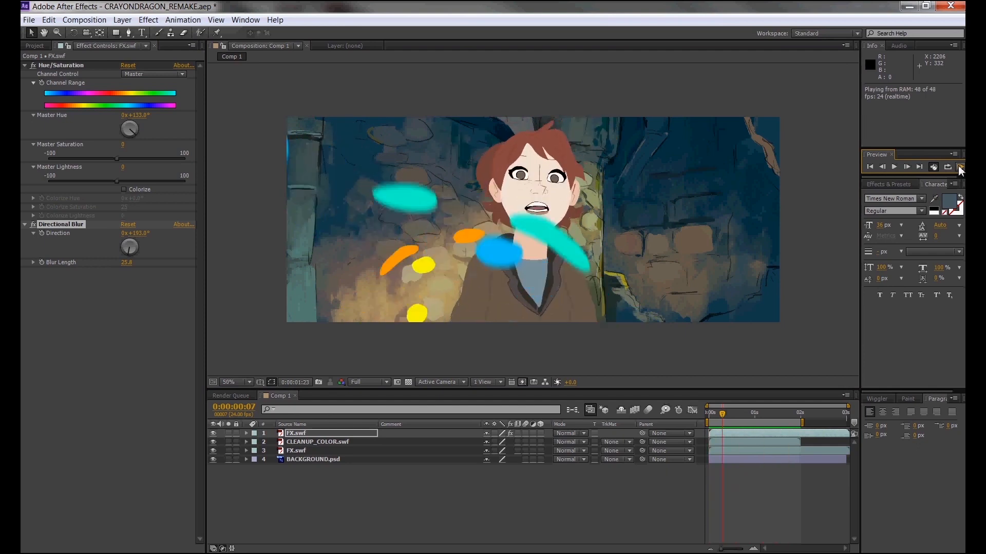
click(959, 169)
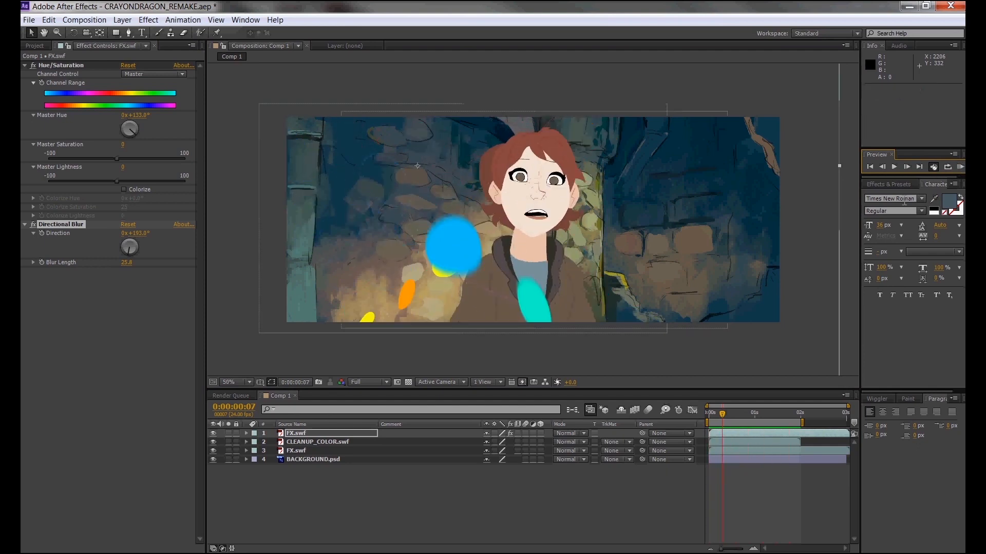
Step: Try sliding the CLEANUP_COLOR.swf layer later in the timeline so it starts past the 1-second mark, and undo it
click(769, 451)
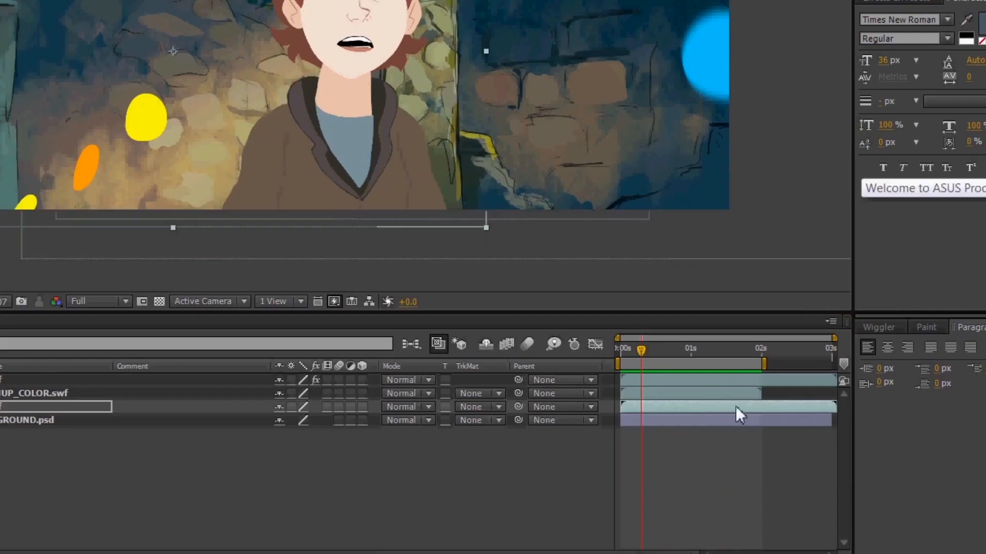
key(Return)
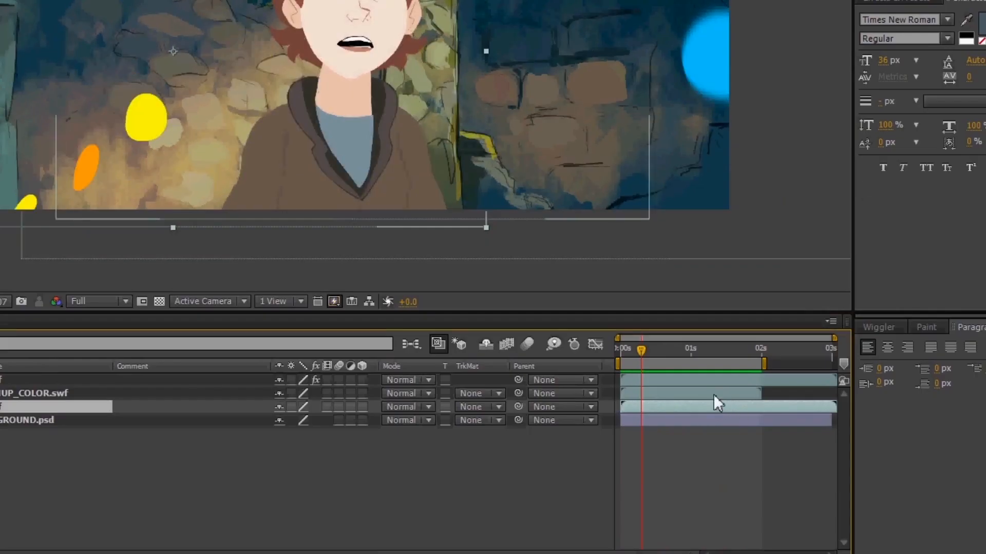
drag(713, 393, 800, 392)
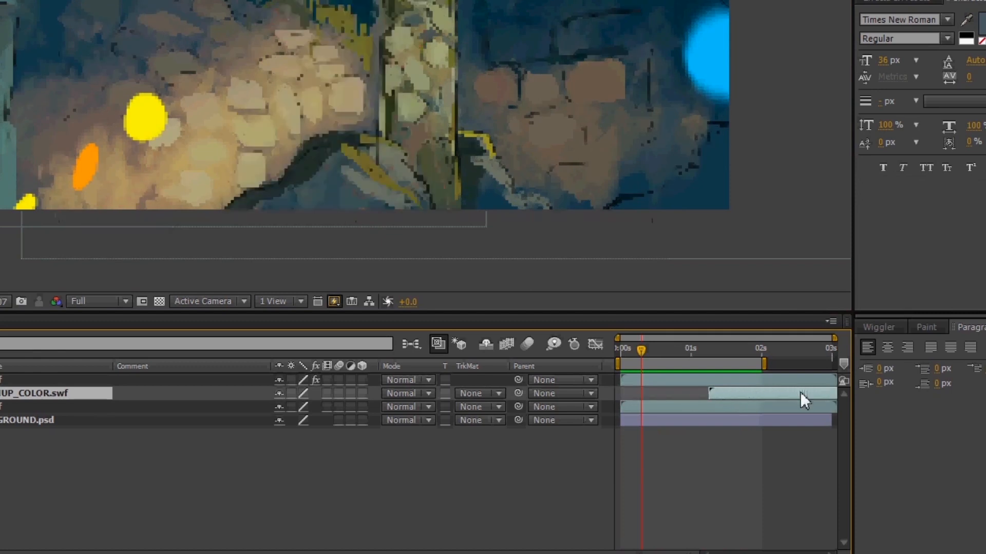
key(ctrl+z)
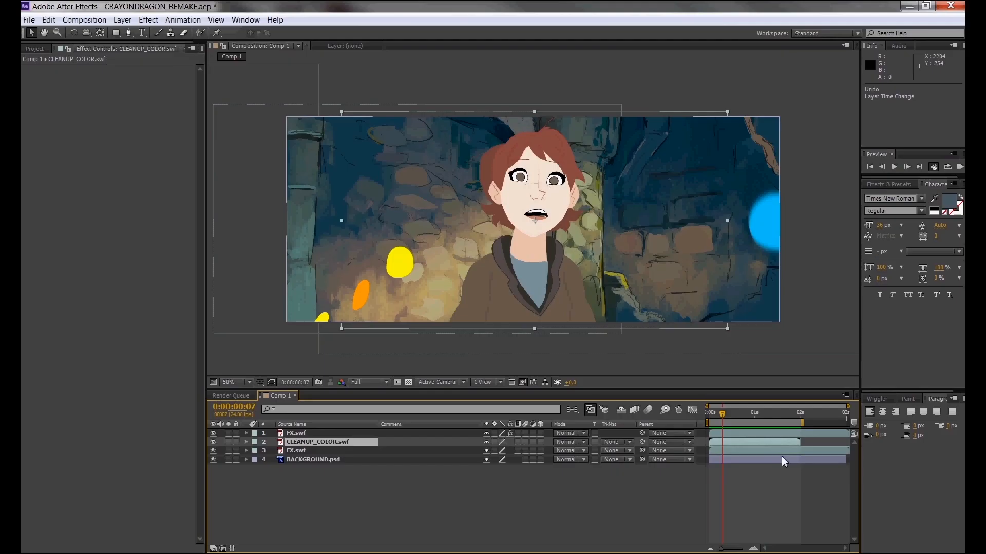
Step: Slide the top FX.swf layer 20 frames earlier in the timeline and preview the animation
drag(782, 435, 742, 435)
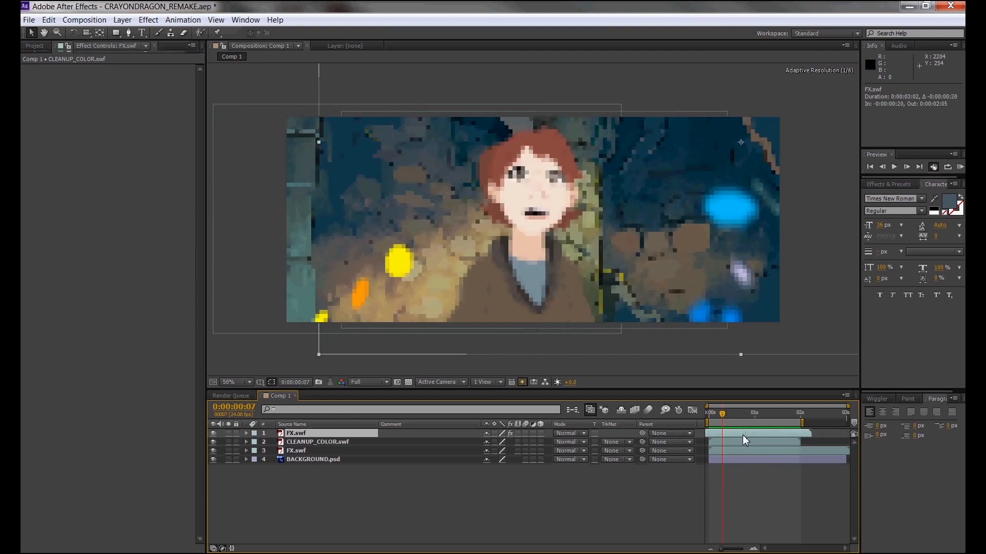
click(959, 167)
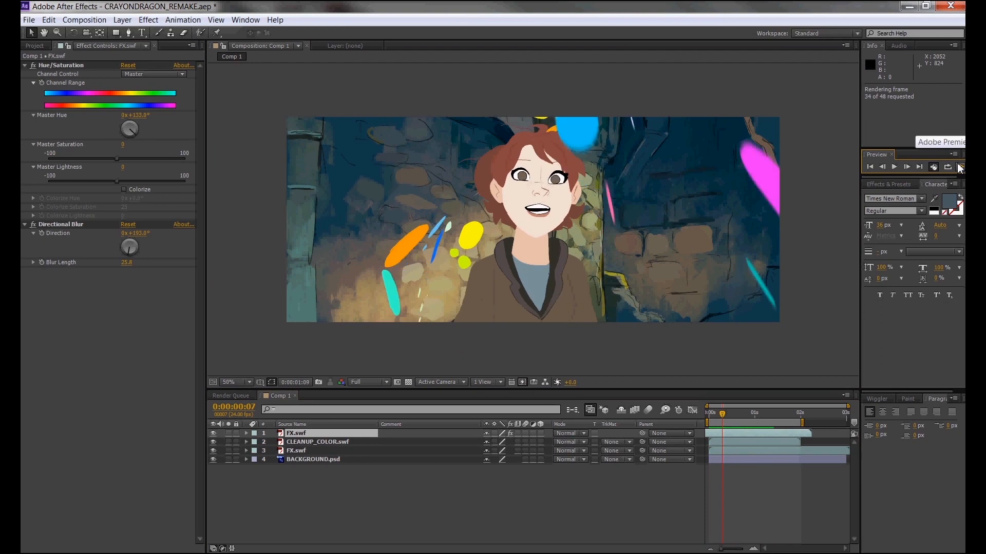
click(960, 169)
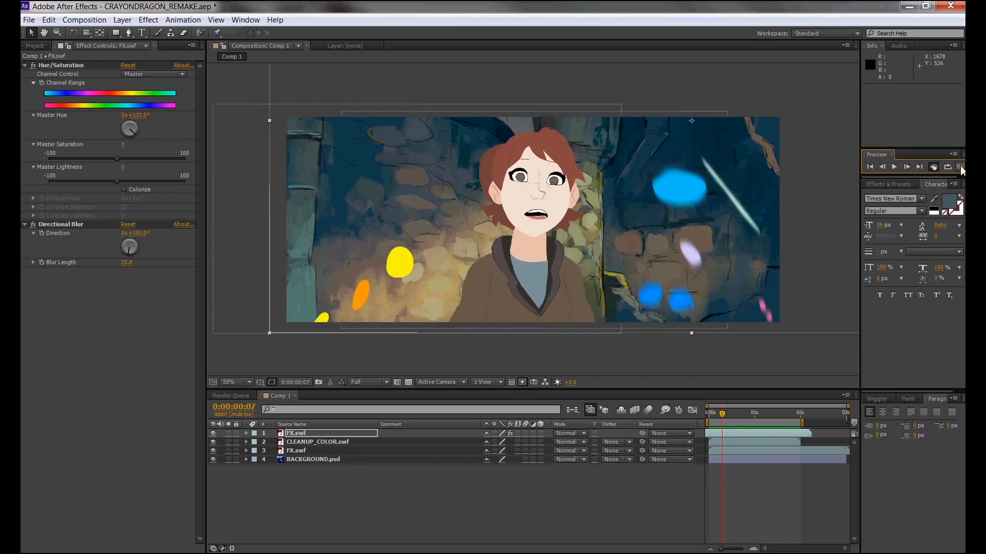
click(600, 496)
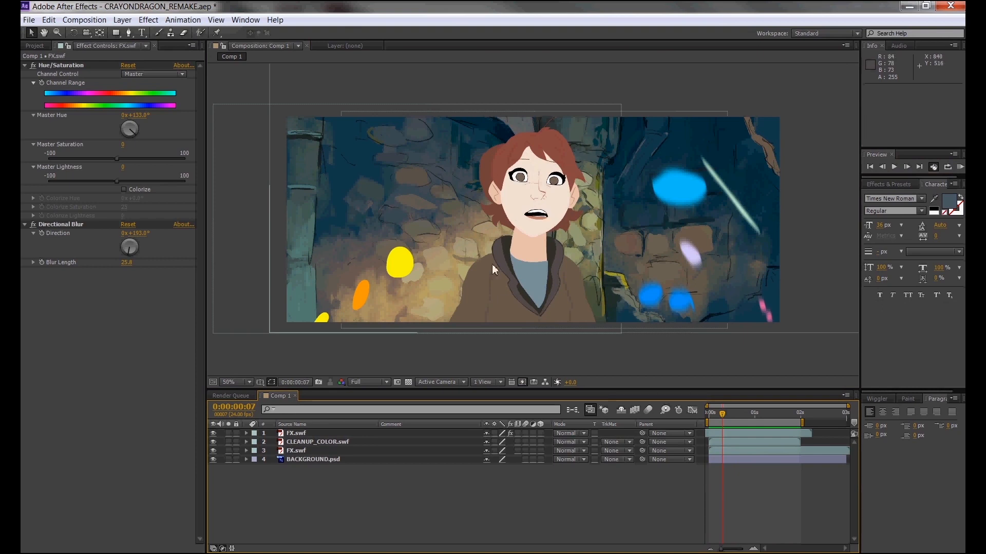
Step: Pre-compose the CLEANUP_COLOR.swf layer as a new composition named GIRL, leaving all attributes in Comp 1
click(329, 440)
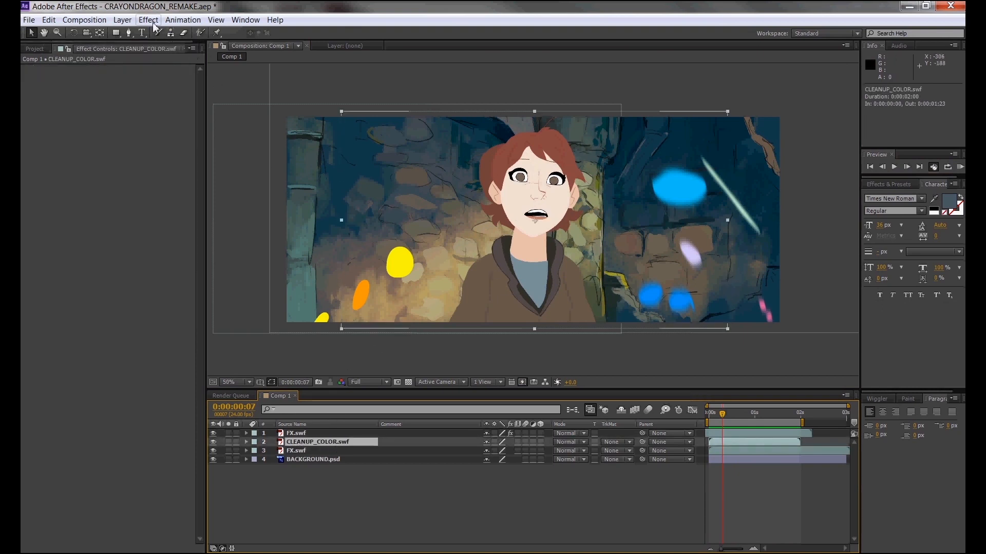
click(124, 21)
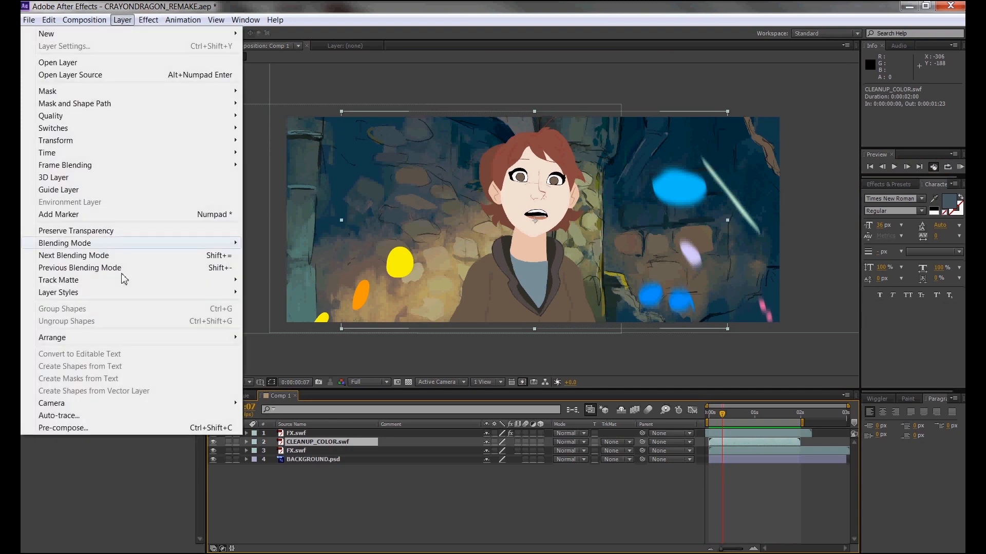
click(139, 425)
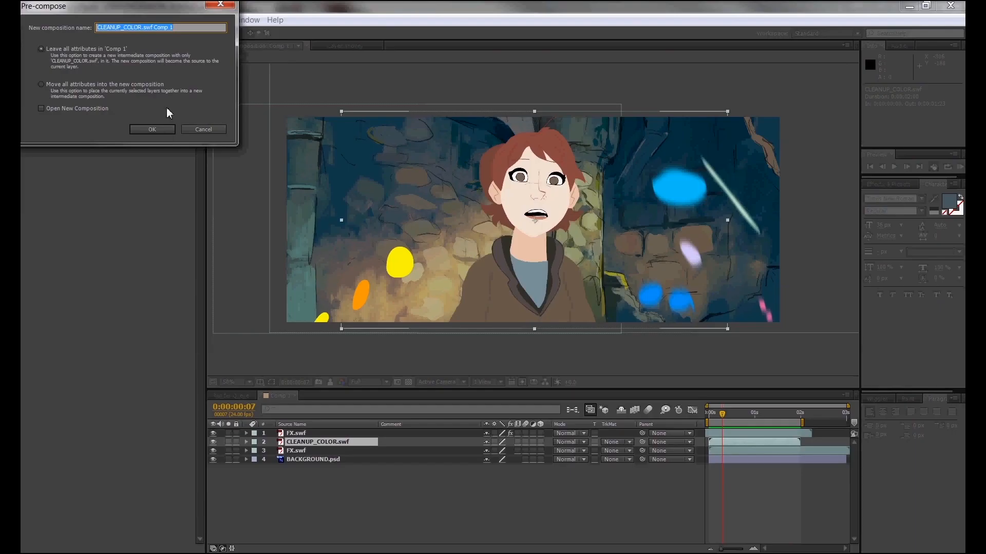
text(GIRL)
key(Return)
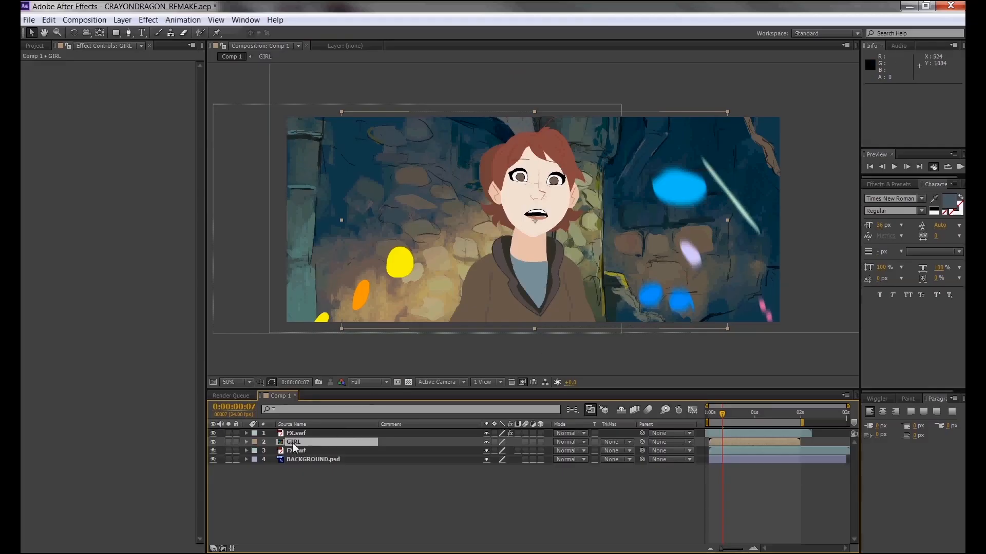
Step: Open the GIRL composition and add the LIGHTFX.swf footage above the CLEANUP_COLOR.swf layer
double_click(293, 444)
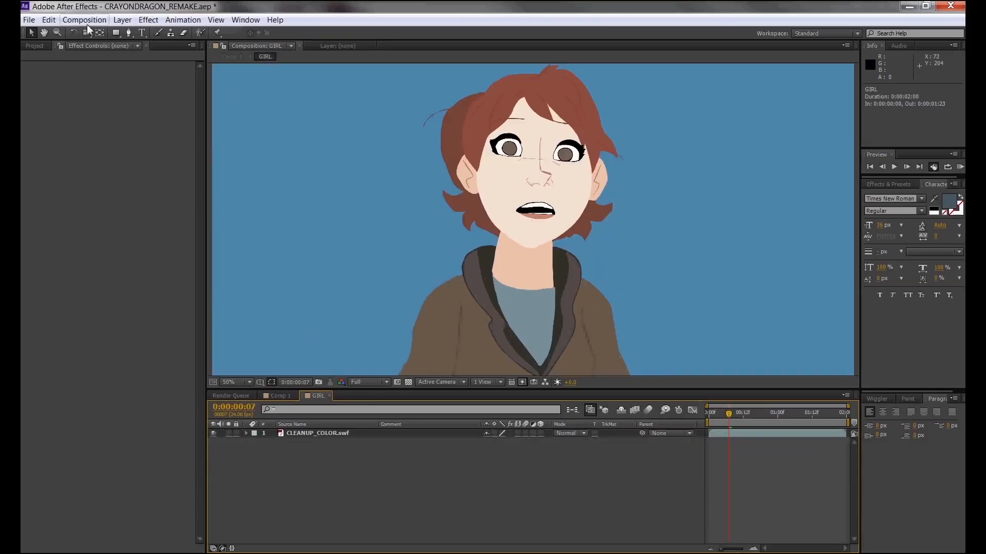
click(35, 46)
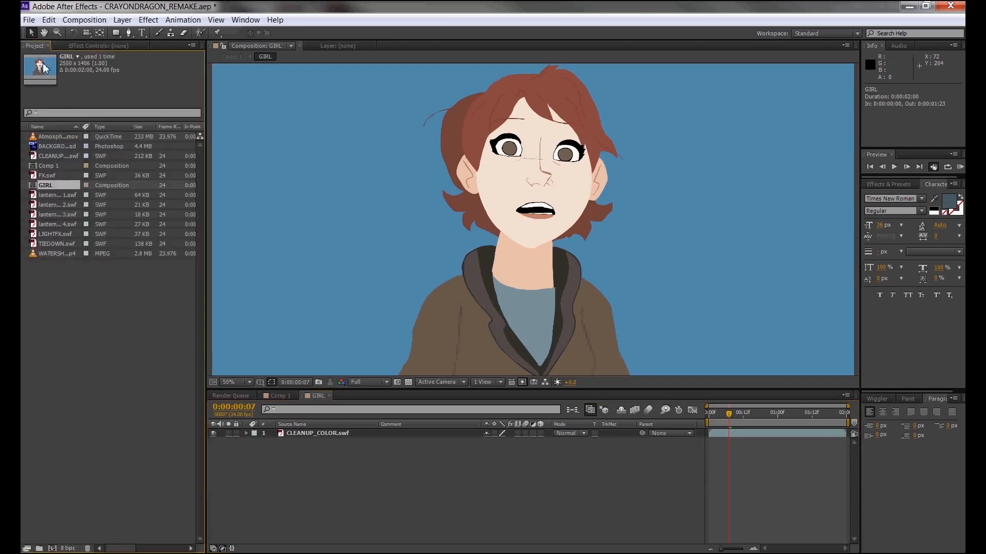
click(54, 176)
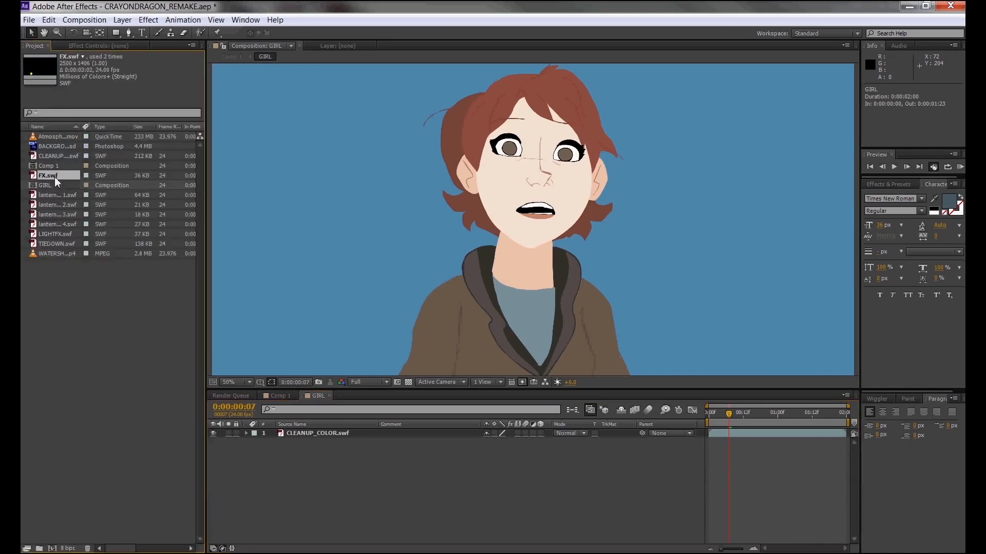
click(61, 234)
drag(64, 232, 605, 180)
Step: Position the LIGHTFX.swf layer over the character at 1248, 708 so its edges line up with the composition frame
key(comma)
drag(548, 158, 574, 174)
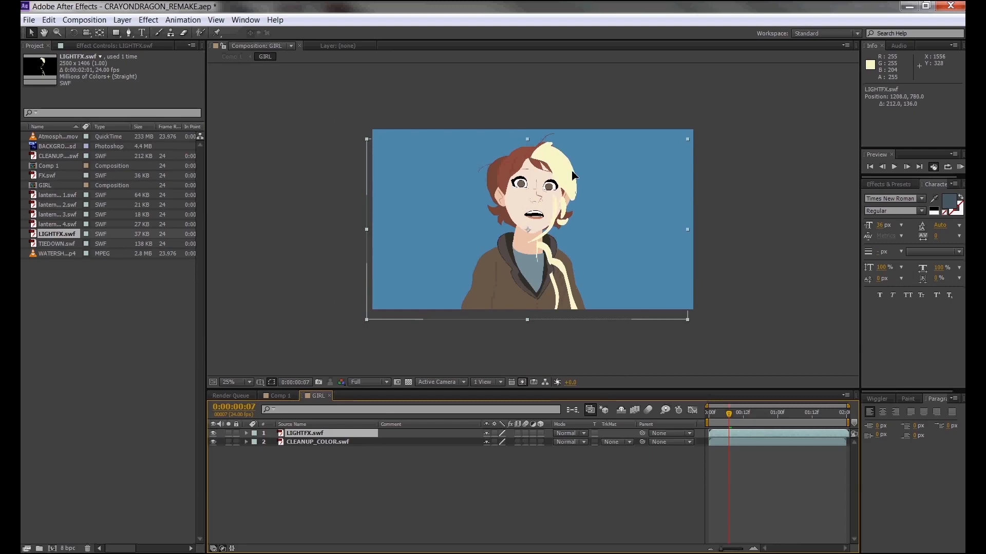
click(319, 442)
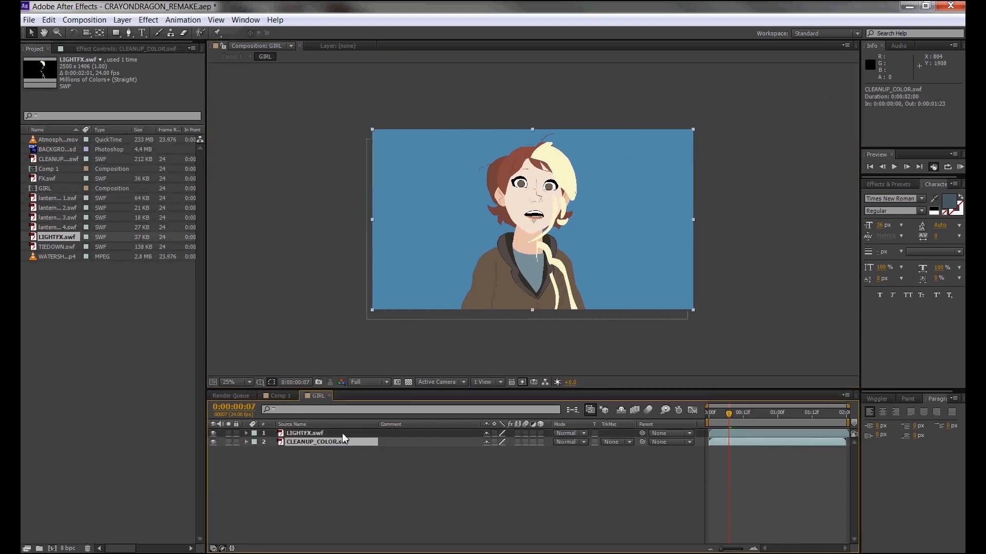
click(336, 433)
drag(530, 201, 539, 191)
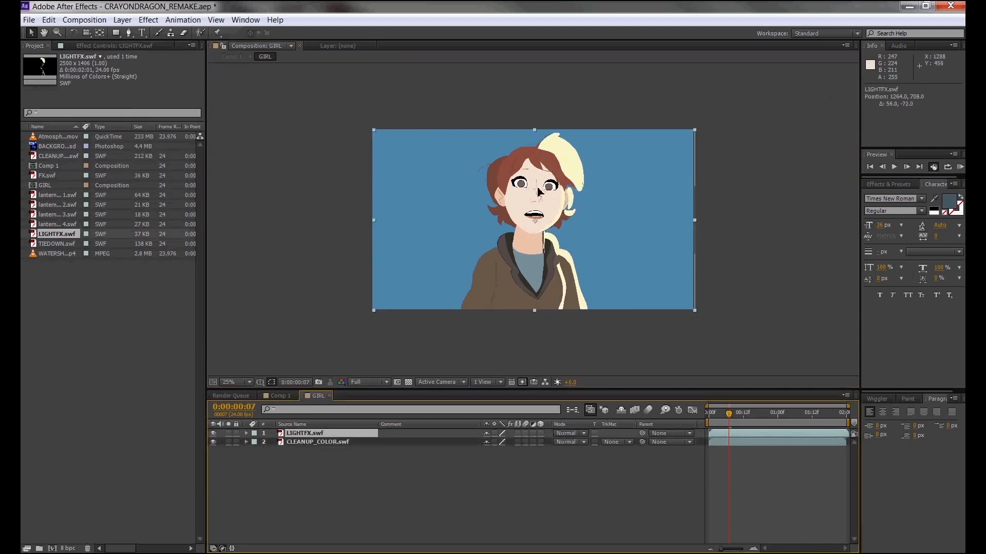
key(Left)
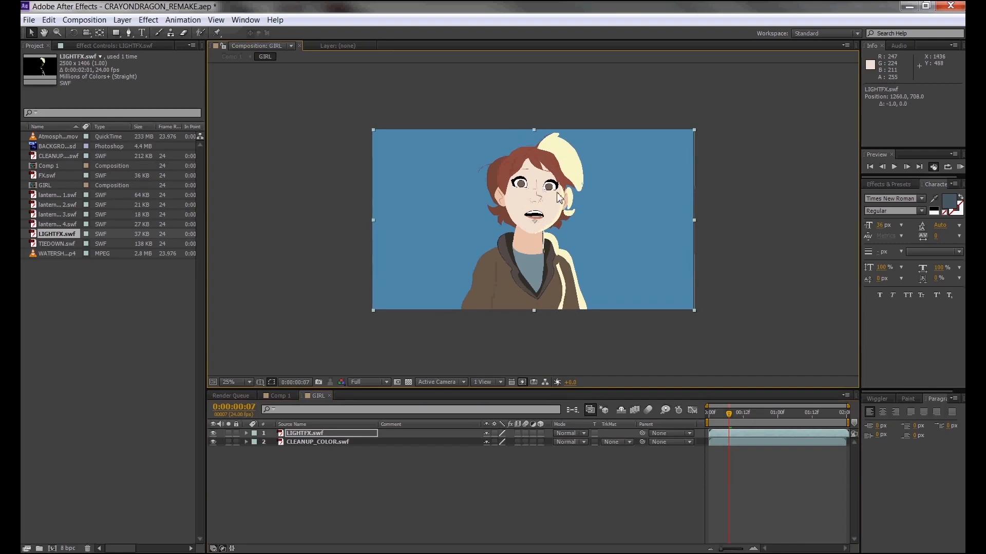
key(Left)
key(Left)
key(Left)
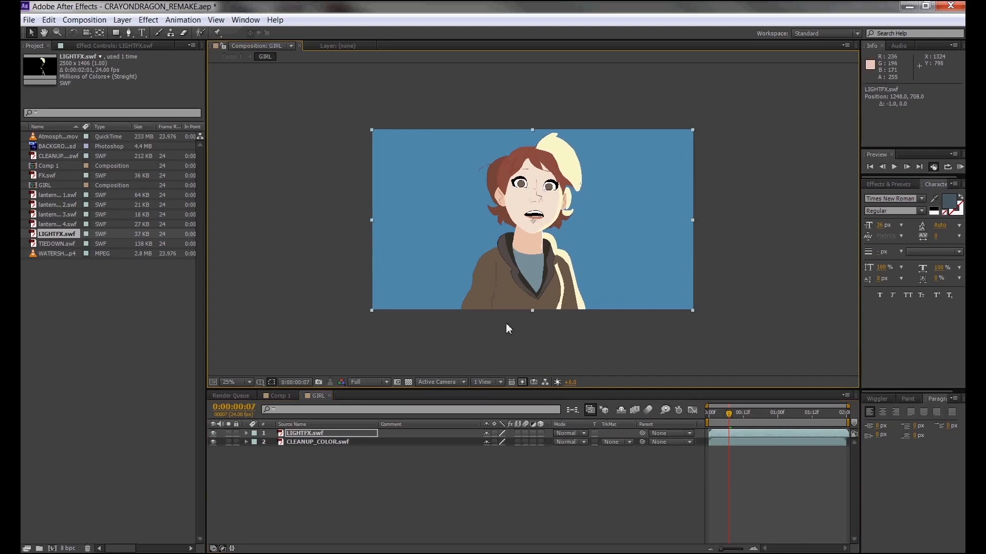
Step: Turn on Preserve Underlying Transparency for the LIGHTFX.swf layer and set its blending mode to Overlay
click(563, 433)
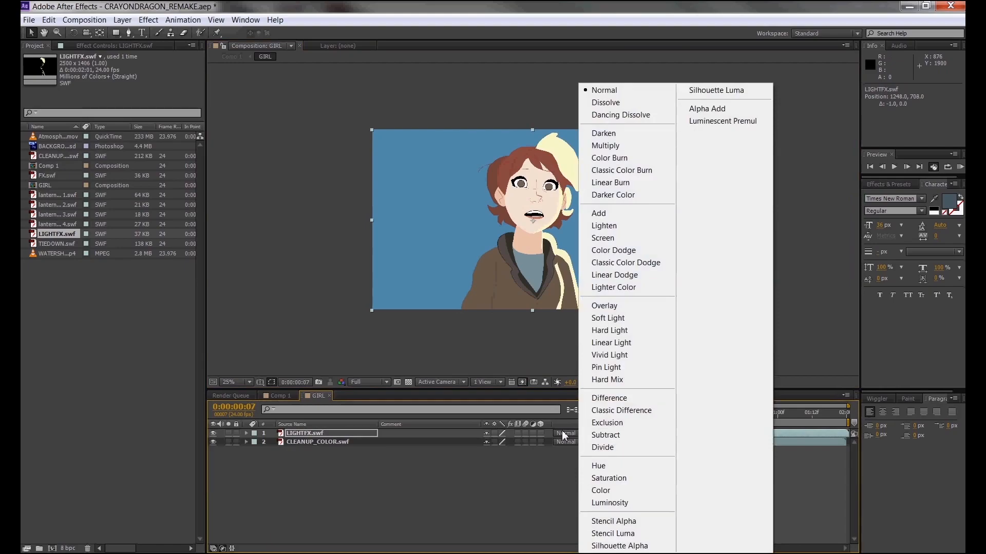
click(517, 457)
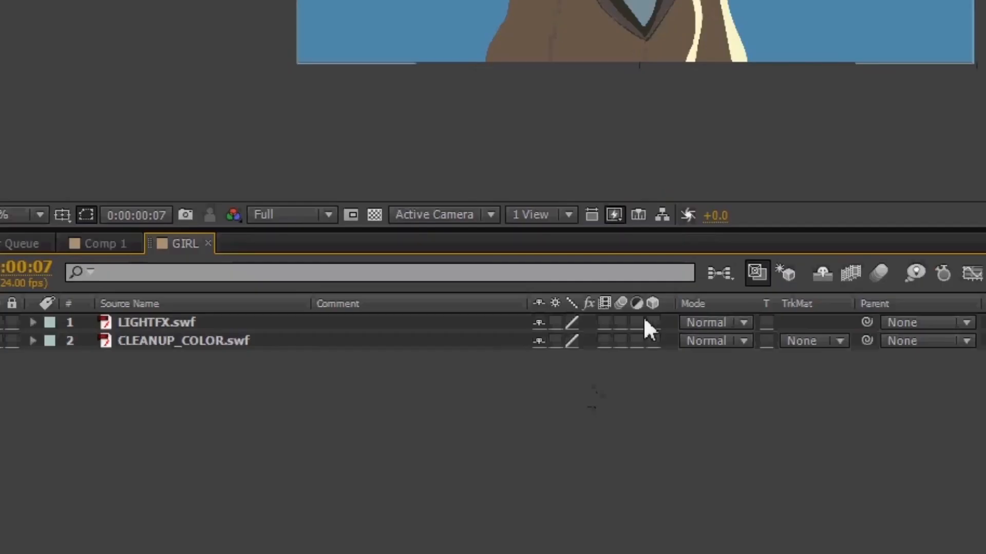
click(766, 323)
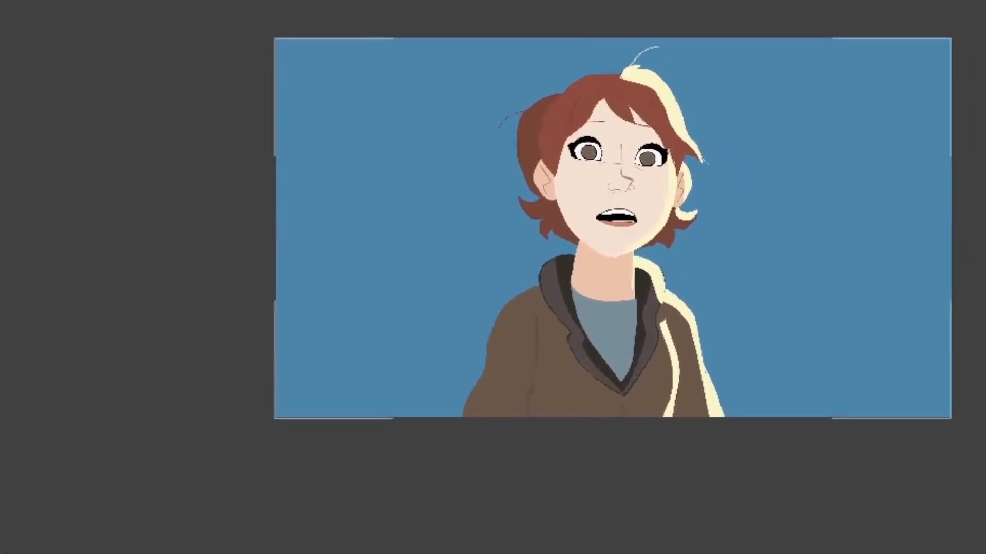
click(290, 416)
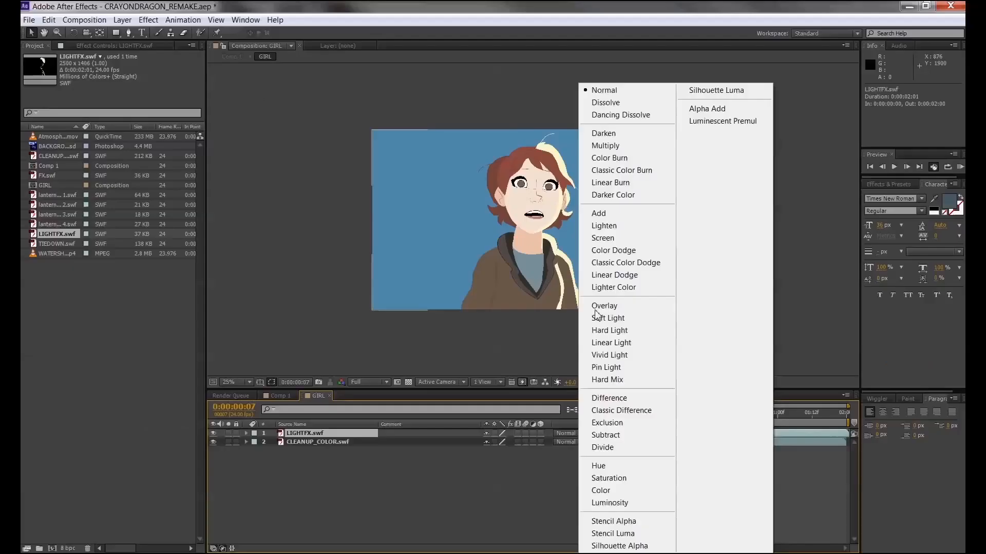
click(345, 92)
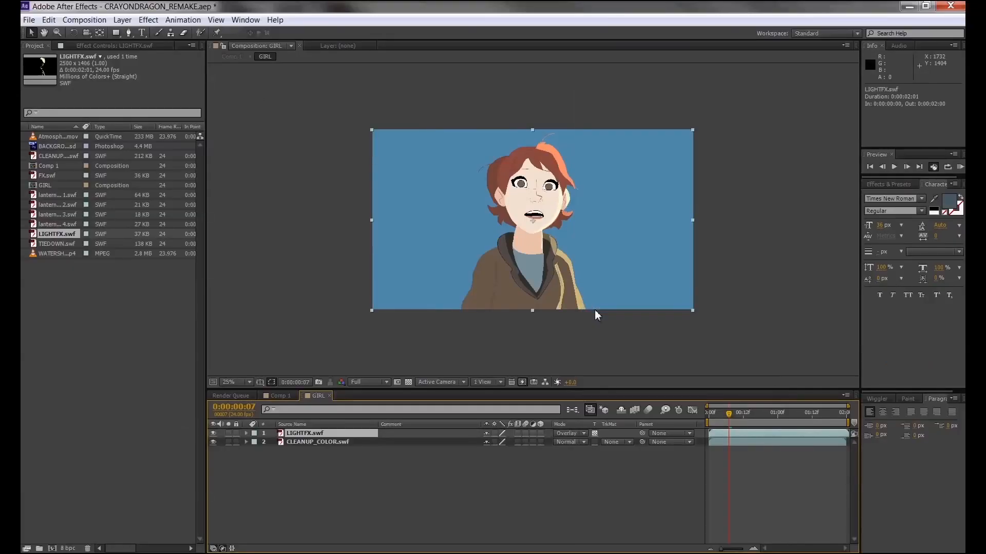
Step: Examine the overlaid light on the character up close and preview the GIRL composition's animation
scroll(555, 244, up, 2)
scroll(555, 245, down, 2)
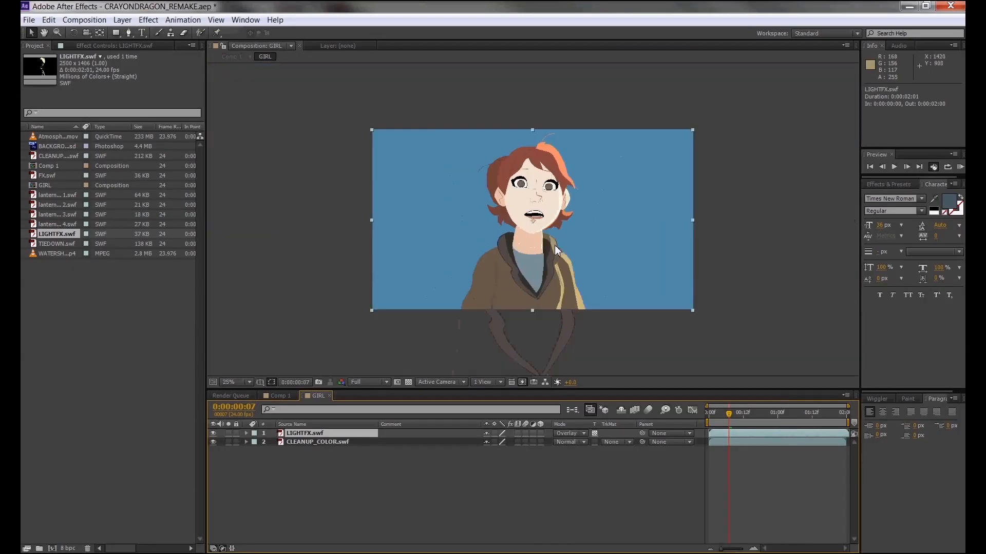
scroll(554, 245, up, 2)
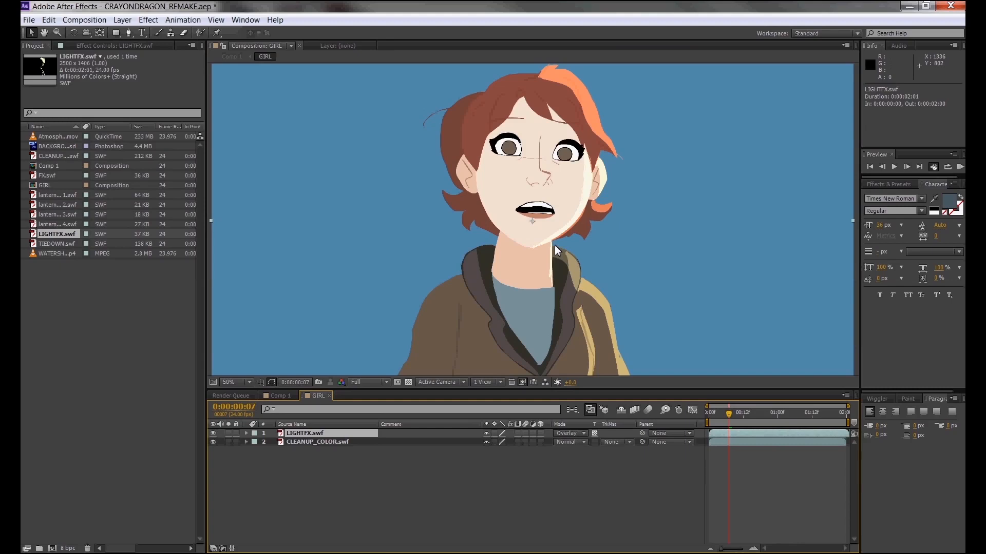
scroll(555, 245, down, 2)
click(959, 170)
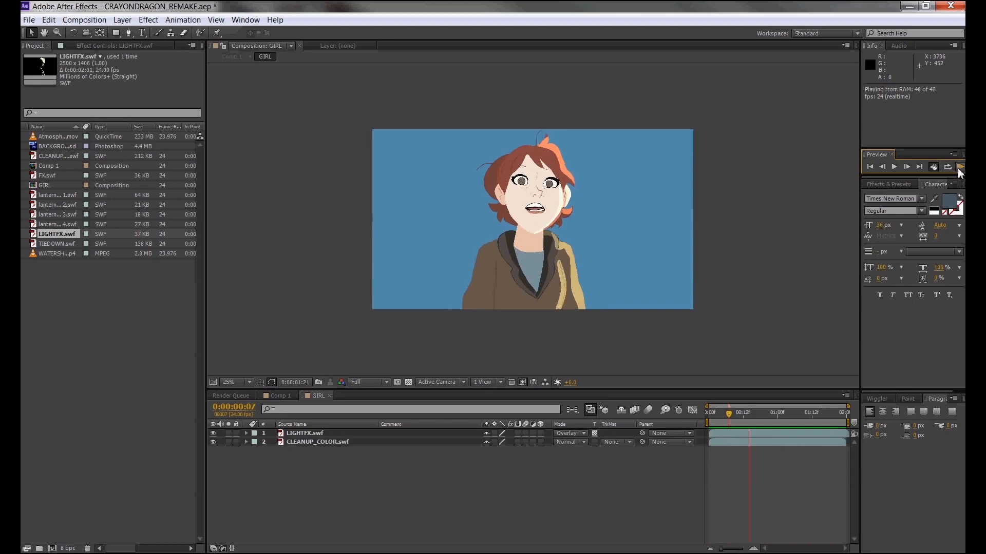
click(960, 171)
click(772, 191)
scroll(773, 191, up, 2)
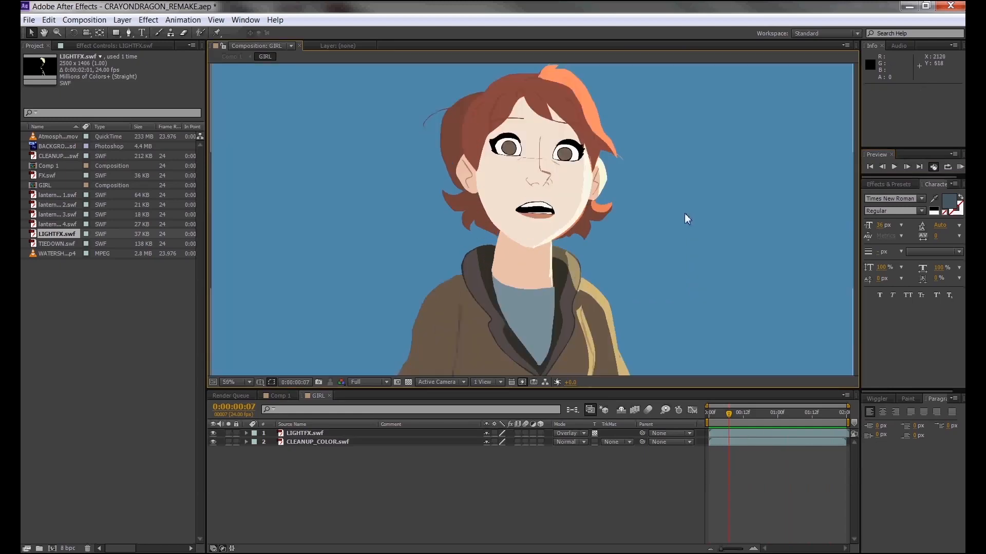
Step: Duplicate the LIGHTFX.swf layer and apply Fast Blur to the top copy with a blurriness of 70
click(290, 435)
key(ctrl+d)
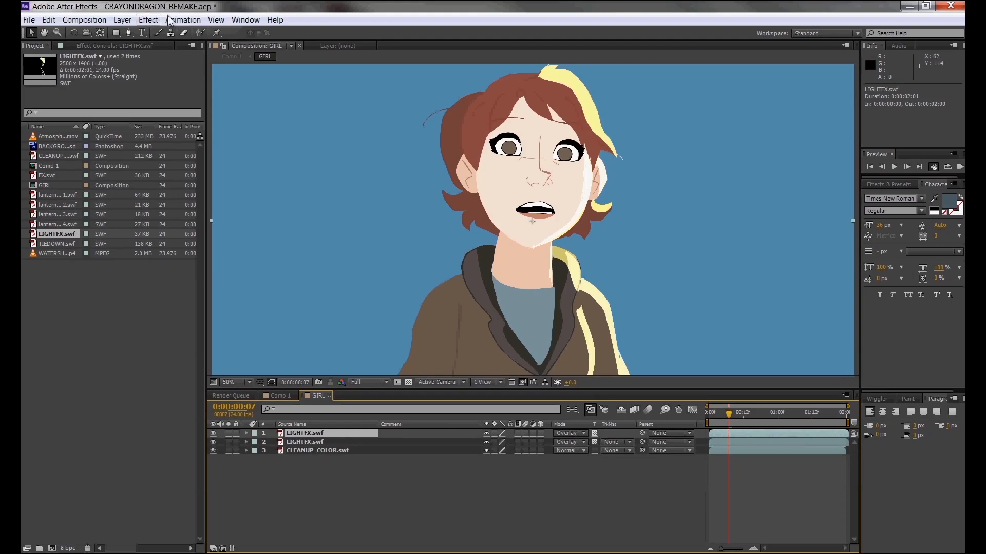
click(149, 19)
mouse_move(130, 99)
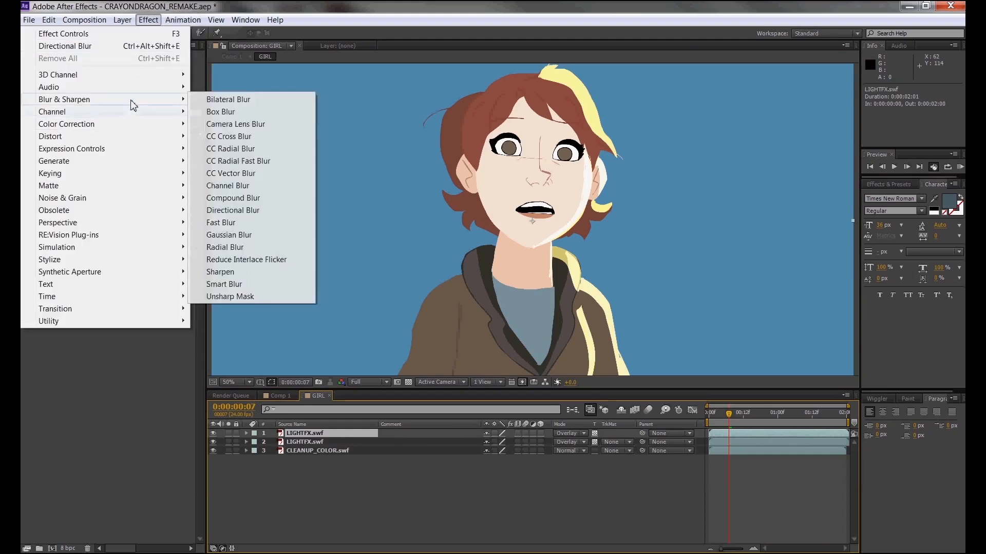
click(245, 222)
drag(126, 74, 185, 81)
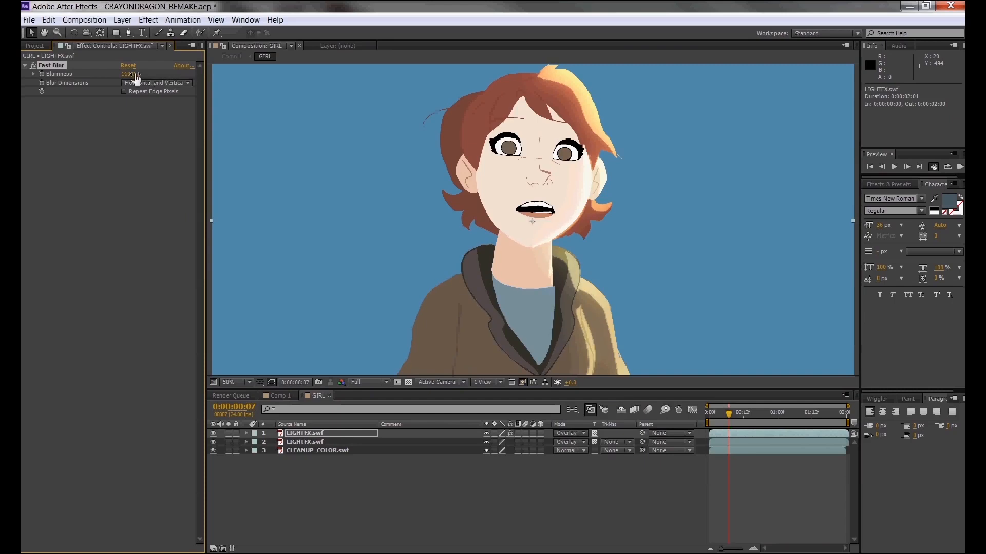
drag(136, 77, 121, 81)
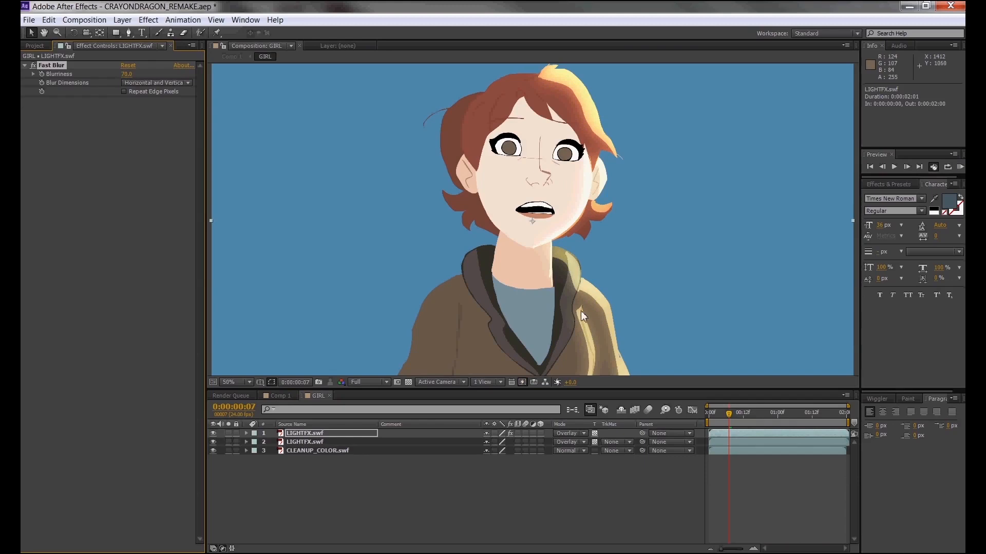
key(ctrl+z)
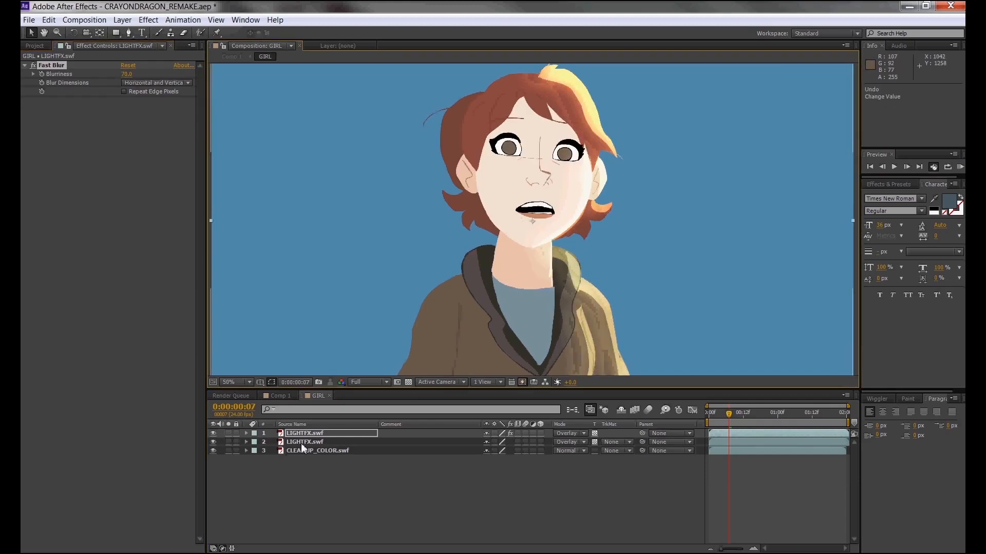
Step: Draw a rectangular mask about 2590 by 716 px on the lower LIGHTFX.swf layer, from above the frame down to the girl's mouth
click(301, 442)
key(comma)
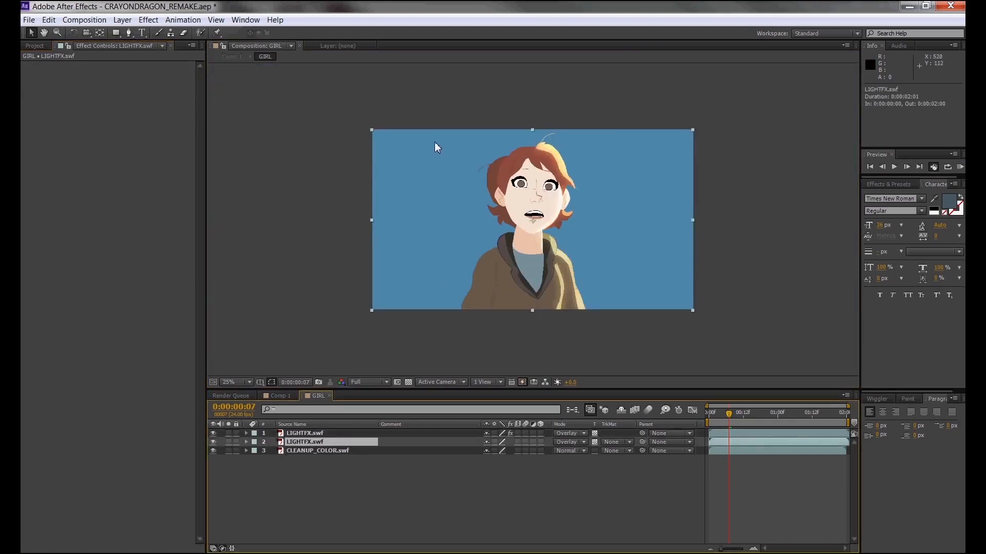
click(116, 33)
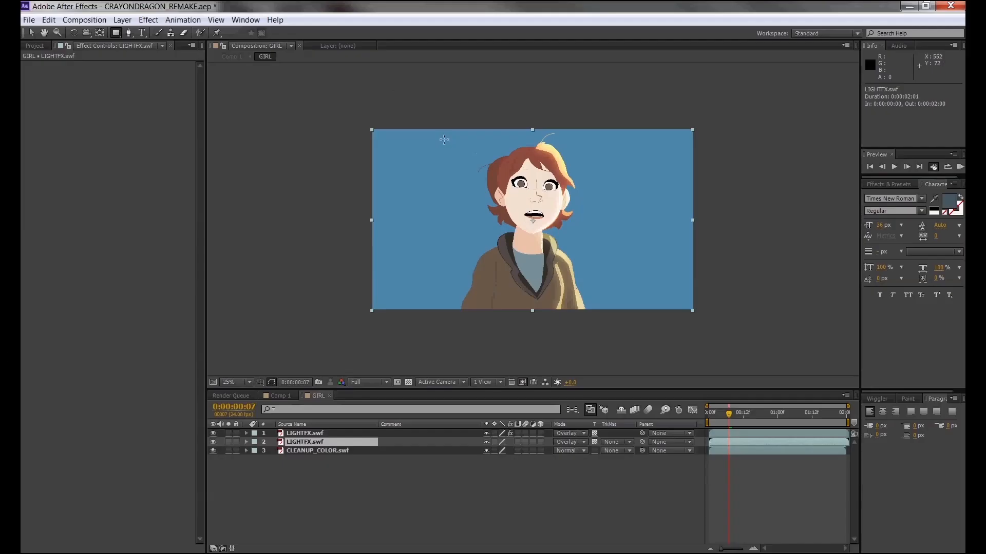
drag(441, 135, 602, 202)
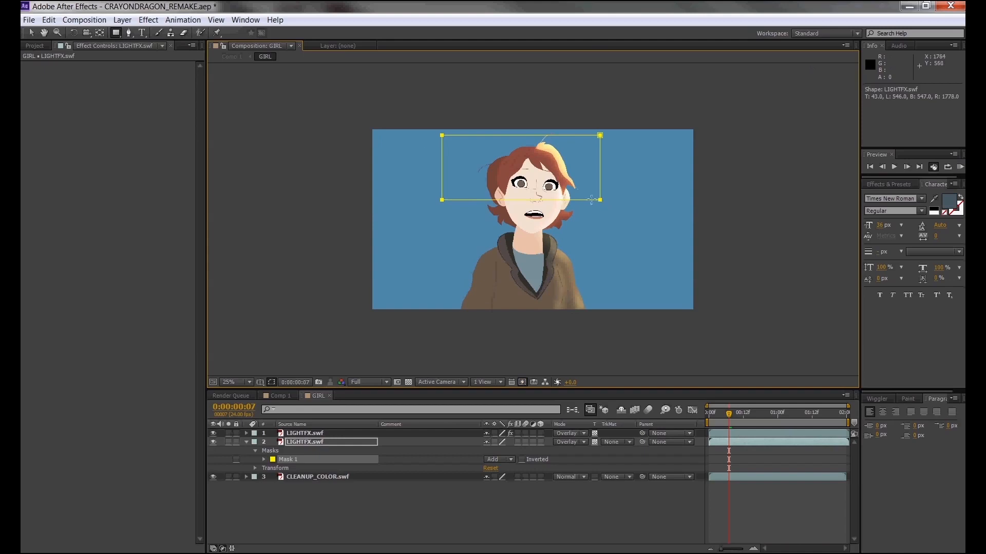
key(ctrl+z)
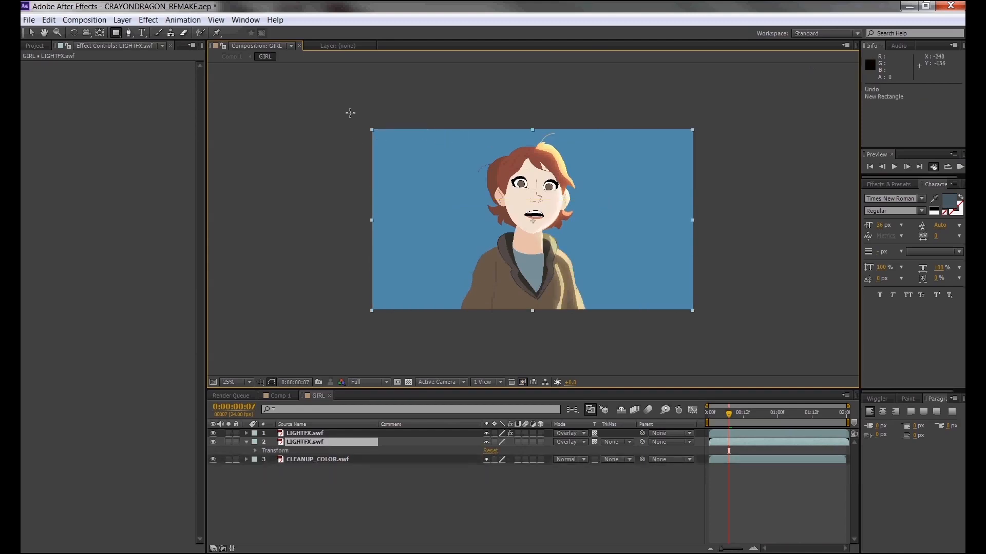
click(117, 34)
mouse_move(353, 119)
mouse_down()
mouse_move(684, 250)
mouse_move(691, 209)
mouse_move(673, 257)
mouse_move(686, 210)
mouse_up()
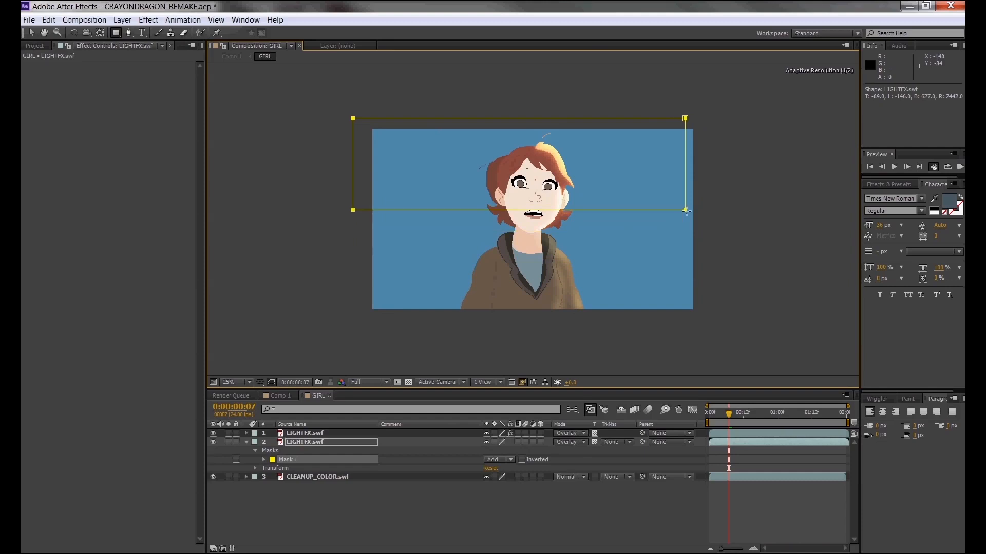
Step: Draw a second rectangular mask about 2660 by 824 px on the lower LIGHTFX.swf layer, from the girl's collar down past the frame
drag(348, 241, 539, 303)
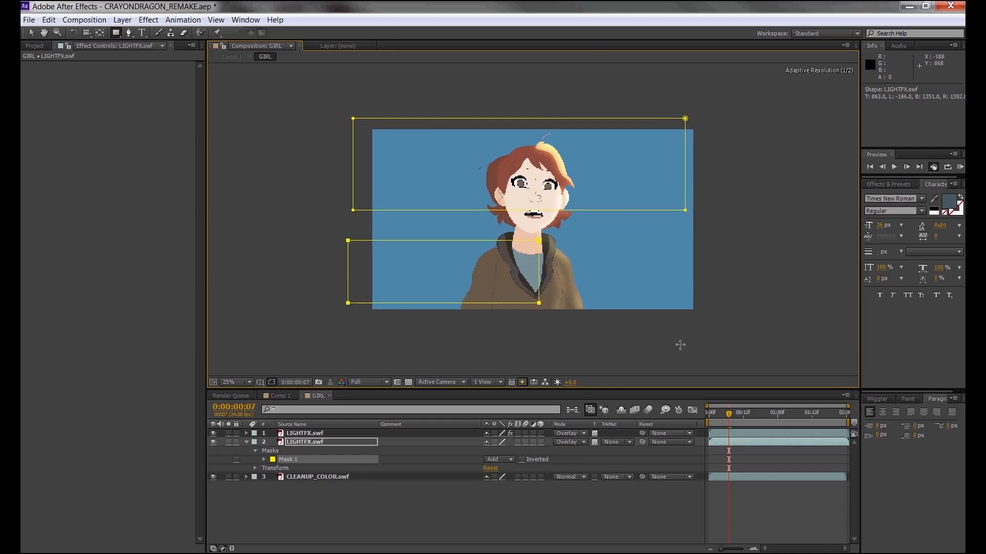
drag(680, 345, 689, 346)
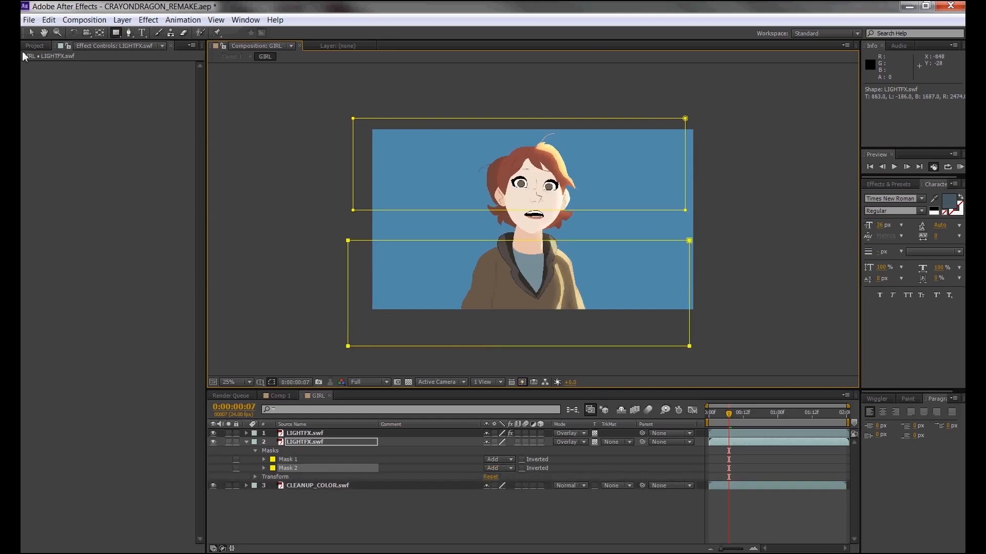
Step: Raise Mask 1's lower edge to the girl's eyes and narrow Mask 2 to a band across her chest
click(31, 33)
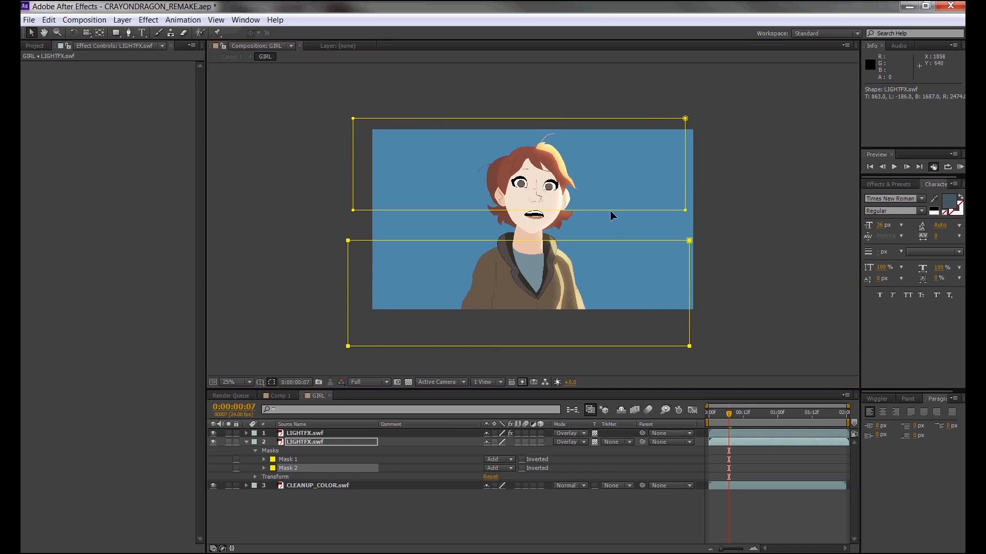
drag(610, 212, 609, 191)
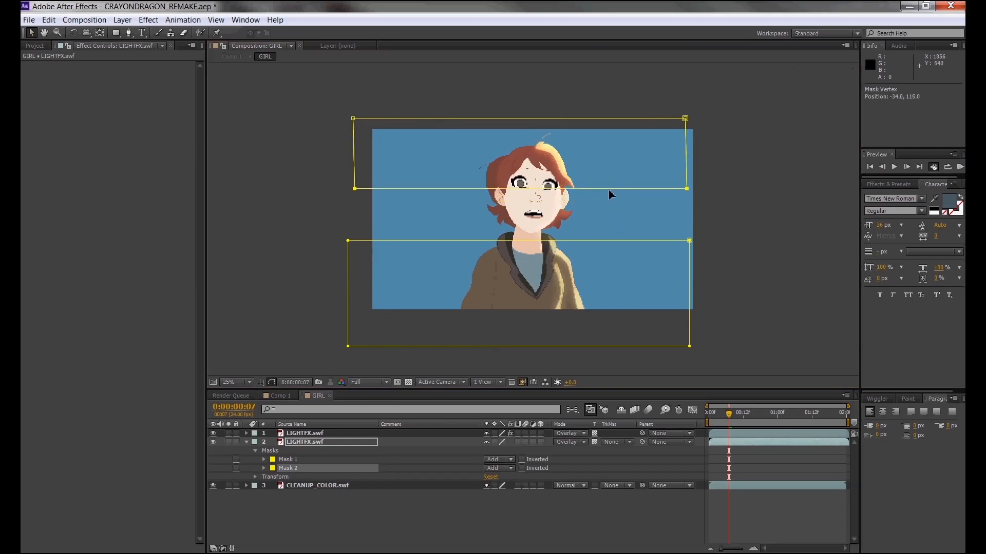
drag(544, 241, 545, 249)
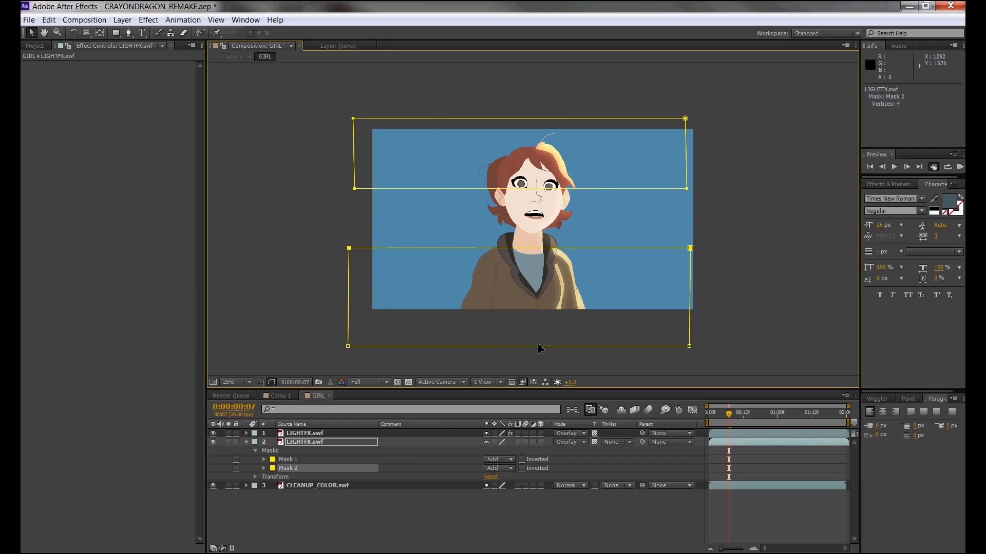
drag(537, 346, 540, 288)
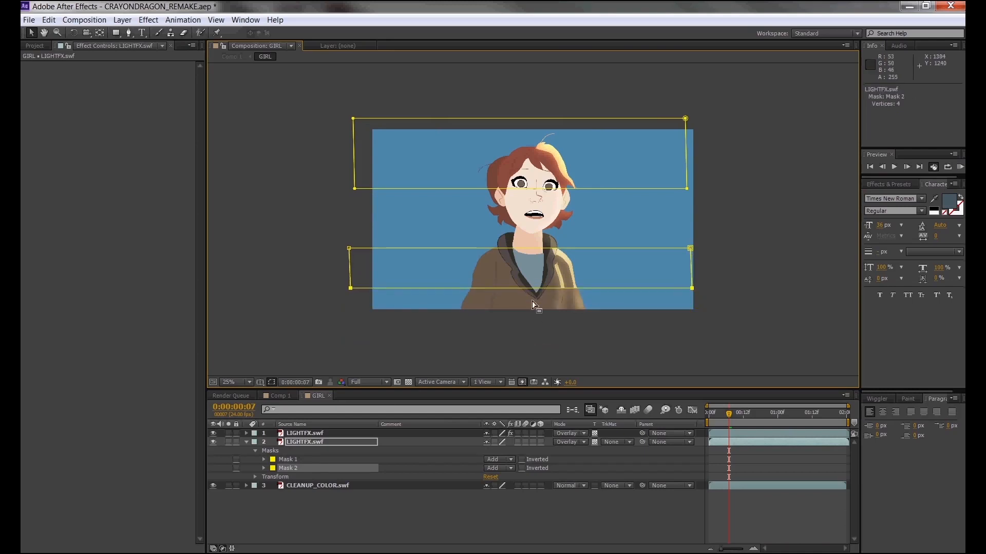
Step: Set Mask 2's feather to 274 pixels and preview the GIRL composition
click(263, 468)
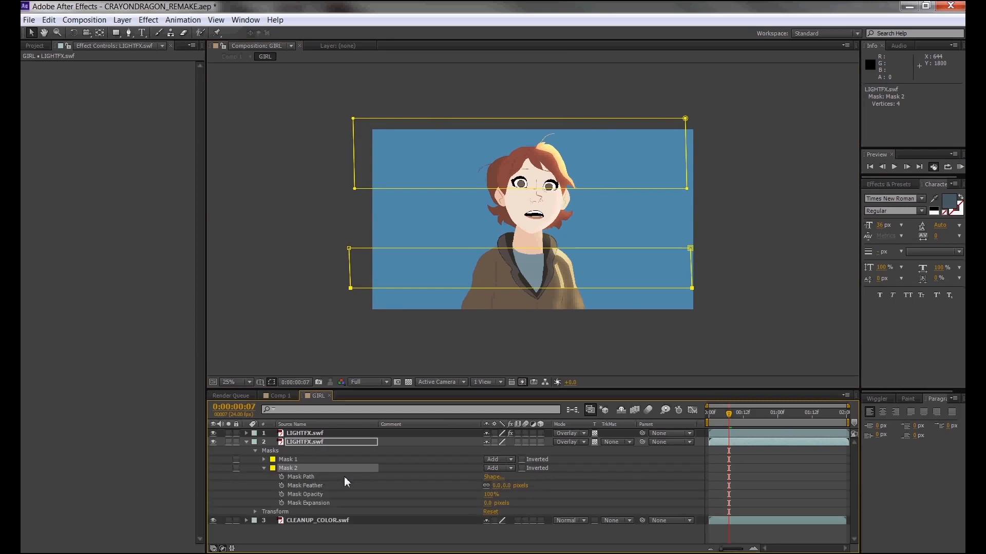
drag(491, 491, 608, 490)
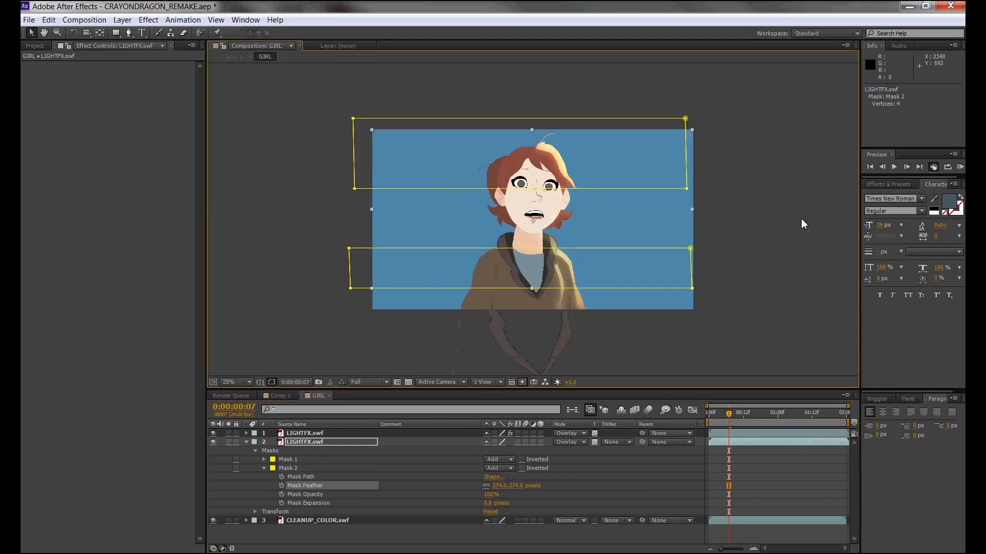
click(800, 219)
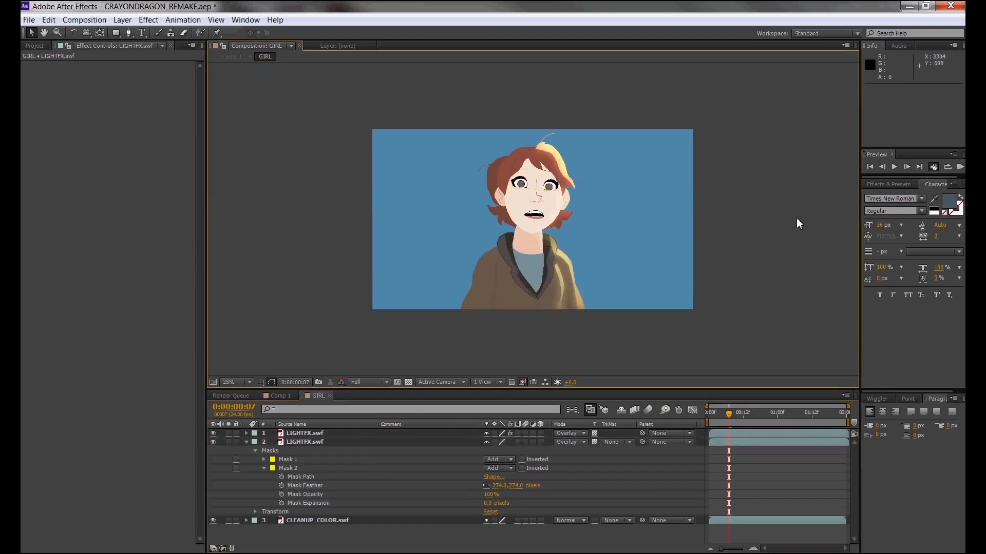
click(958, 167)
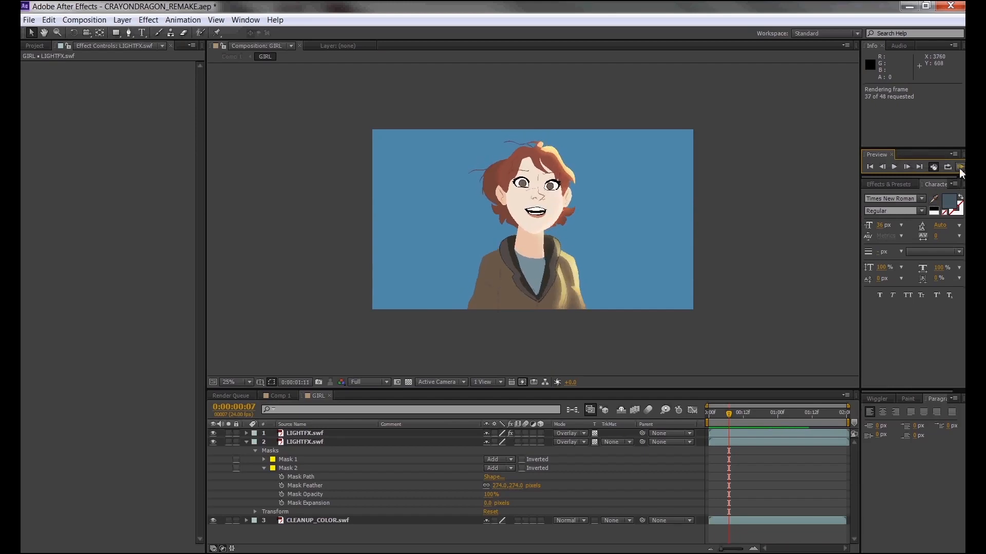
click(960, 168)
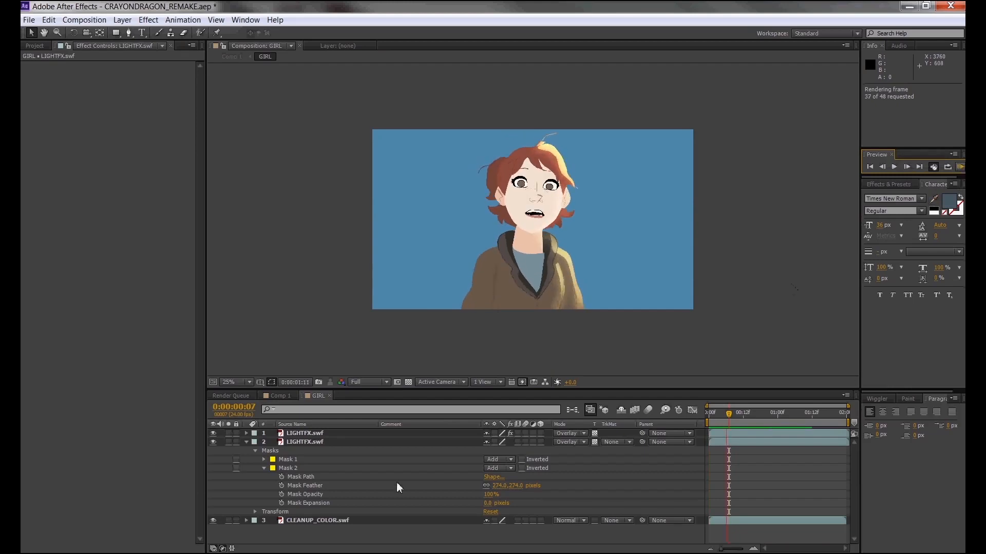
Step: Set the feather of Mask 1 on the lower LIGHTFX.swf layer to 363 pixels
click(290, 468)
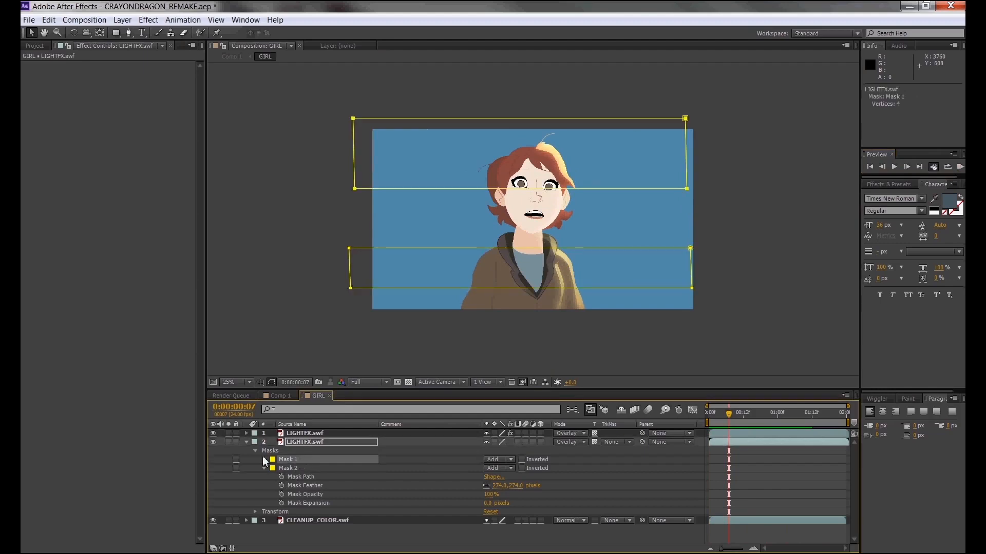
click(263, 458)
click(264, 459)
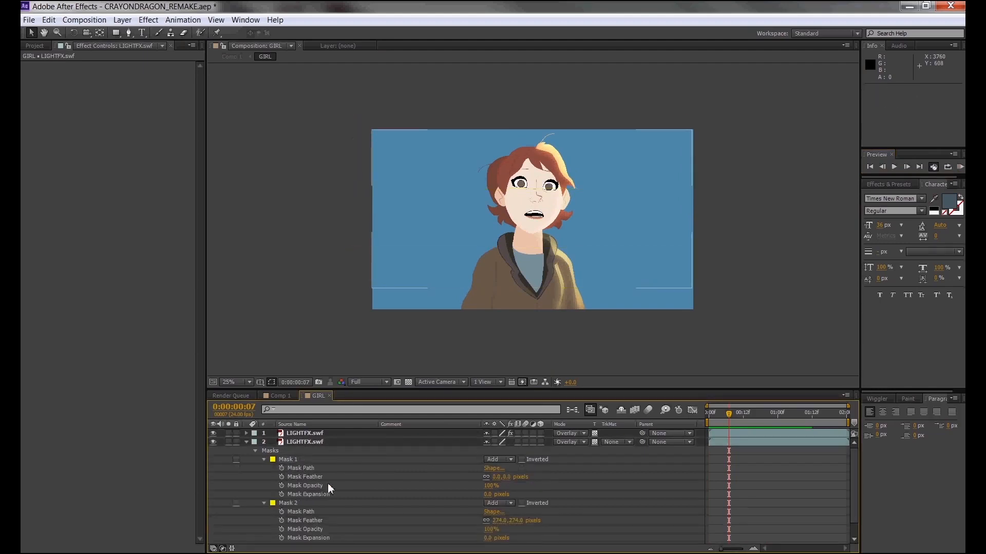
drag(497, 477, 698, 494)
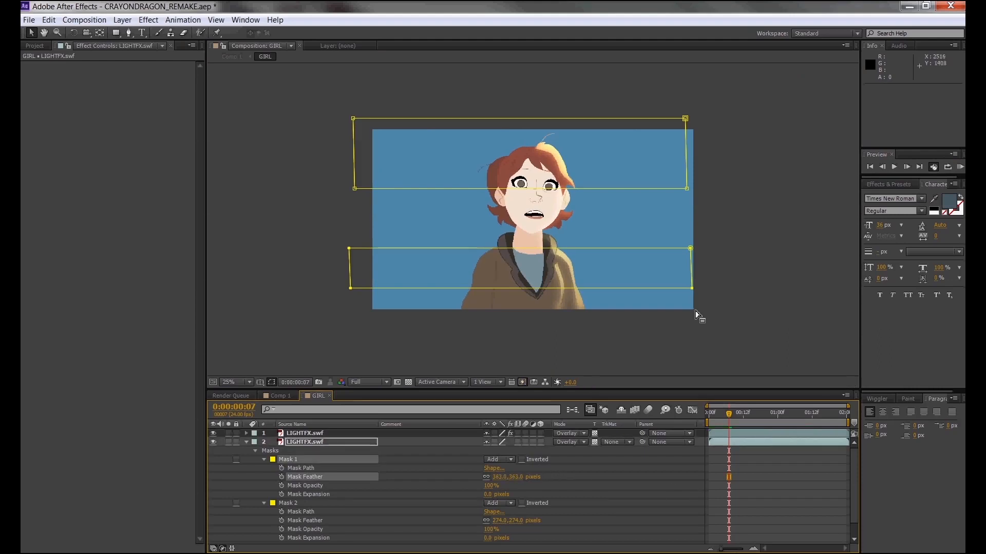
scroll(698, 316, up, 2)
scroll(697, 316, down, 2)
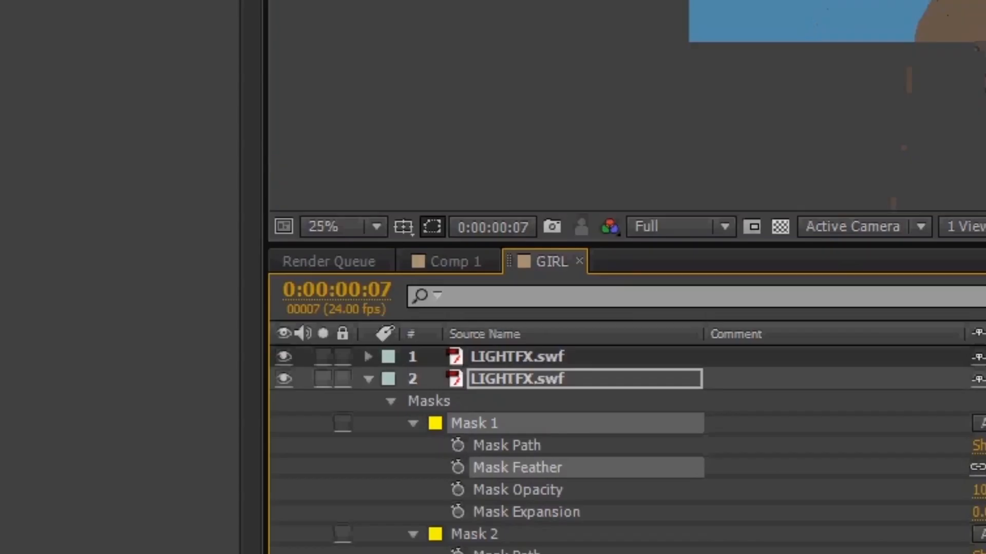
Step: Switch to Comp 1 and preview the full scene with the lit character
click(440, 263)
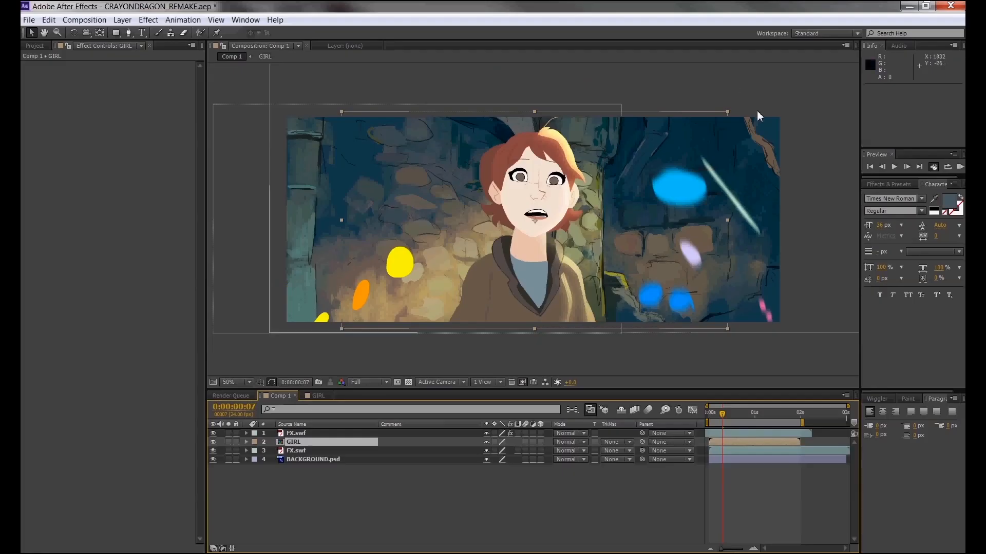
click(960, 168)
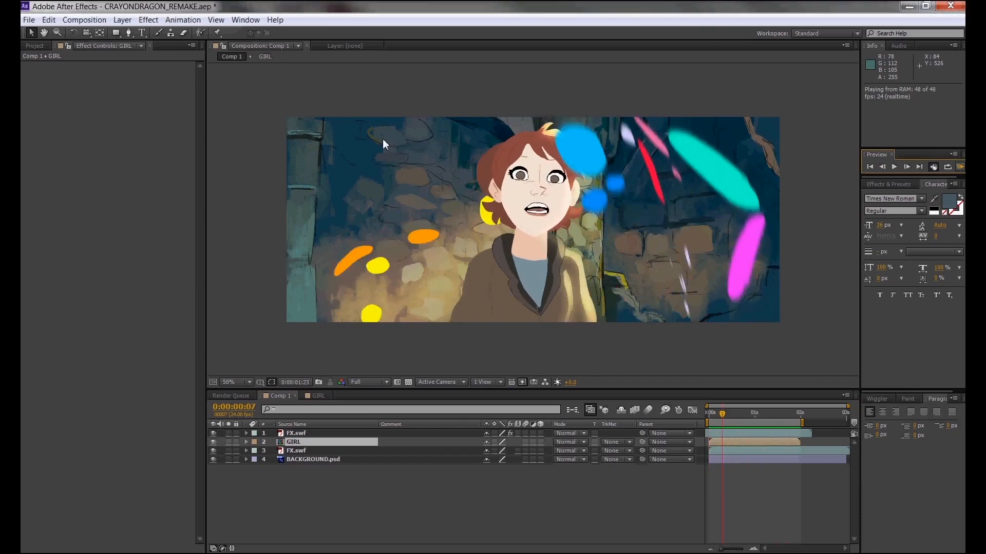
click(959, 165)
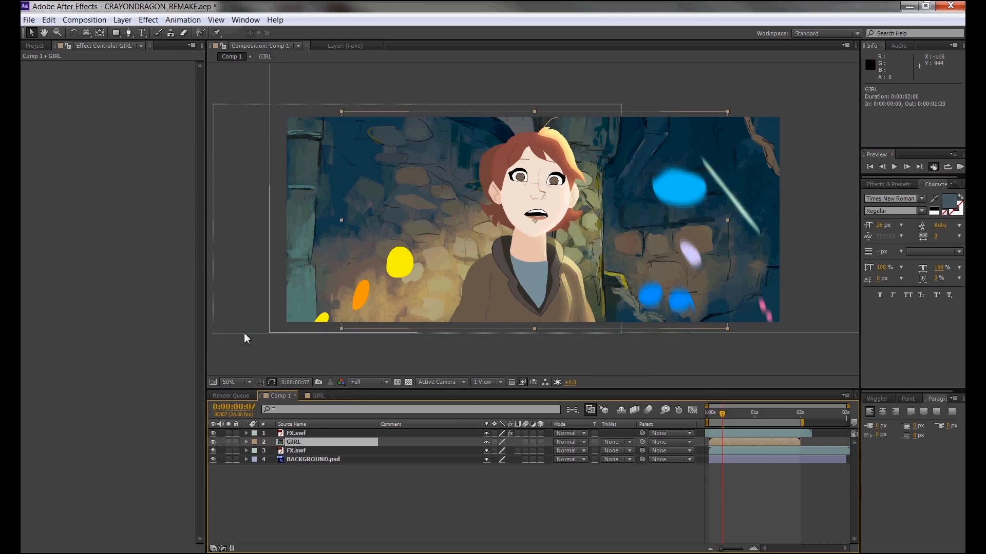
Step: Apply a Curves effect to the GIRL layer, bend its RGB curve with several points for stronger contrast, and preview the scene
click(148, 19)
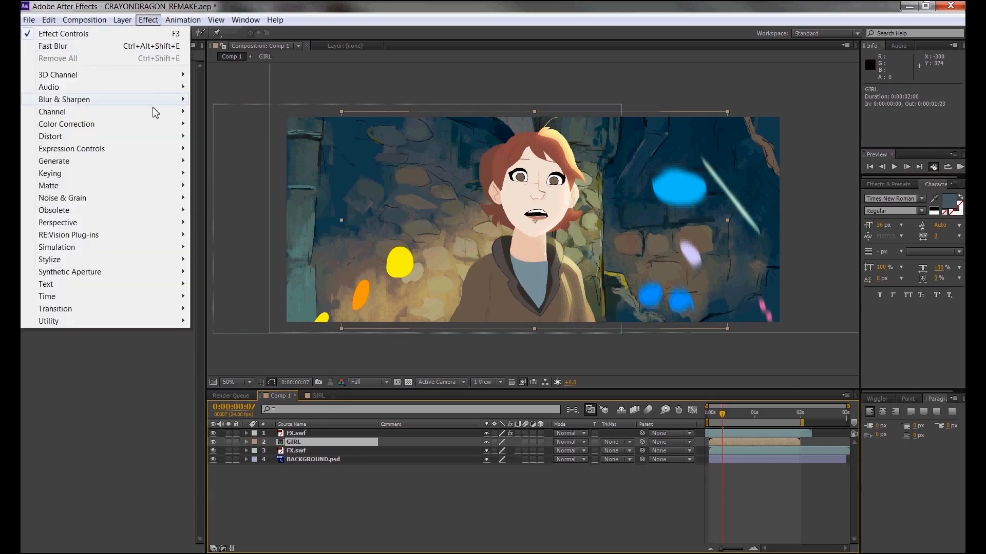
mouse_move(153, 127)
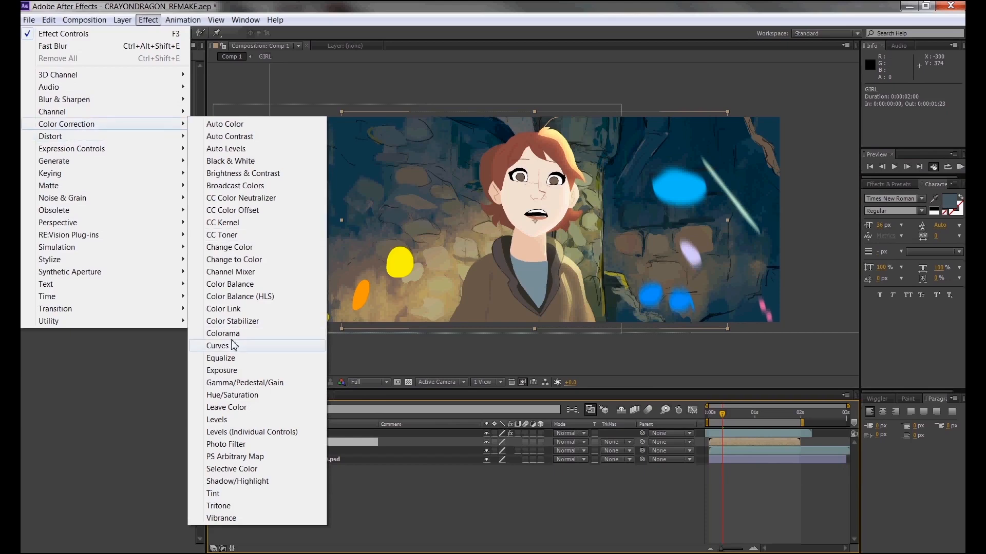
click(233, 345)
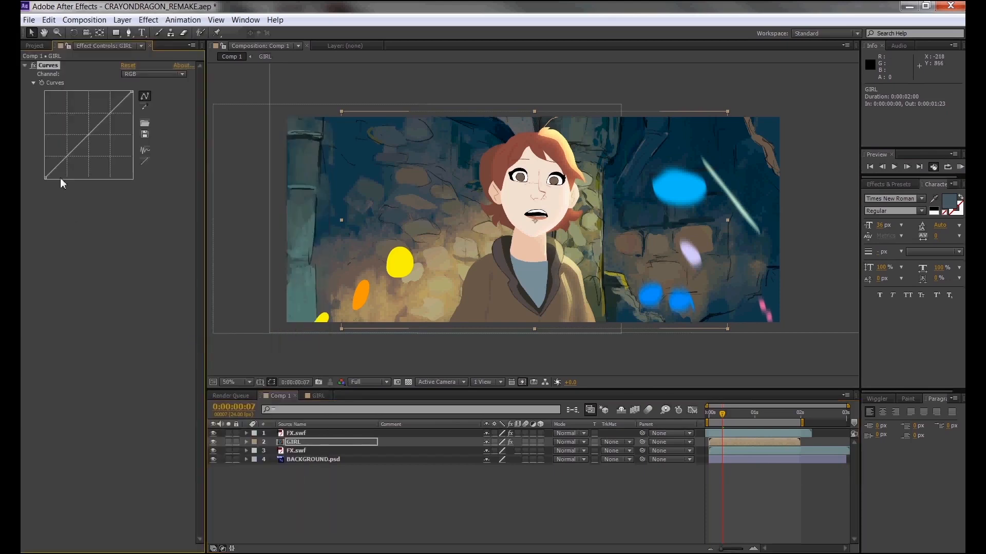
mouse_move(89, 136)
mouse_down()
mouse_move(74, 165)
mouse_move(79, 149)
mouse_up()
click(79, 149)
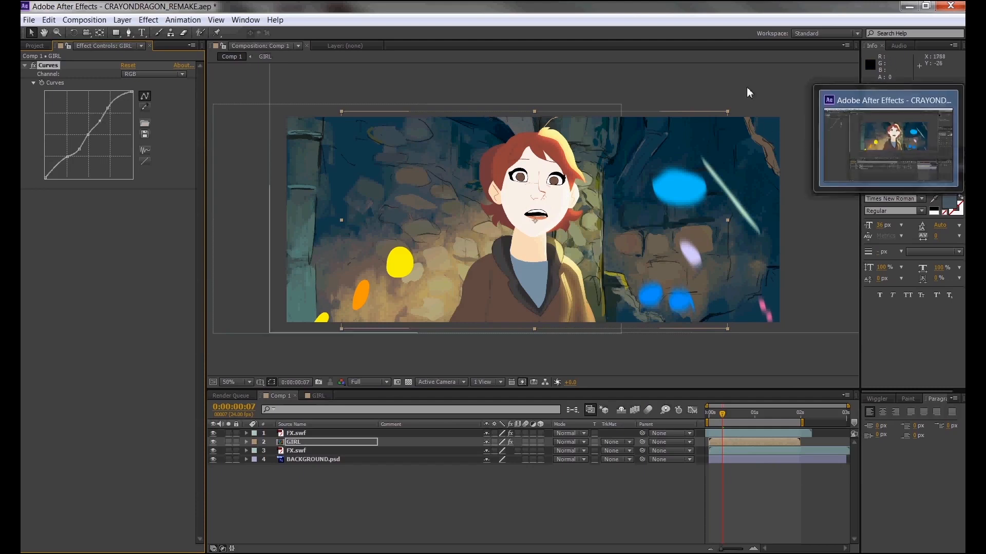
click(960, 167)
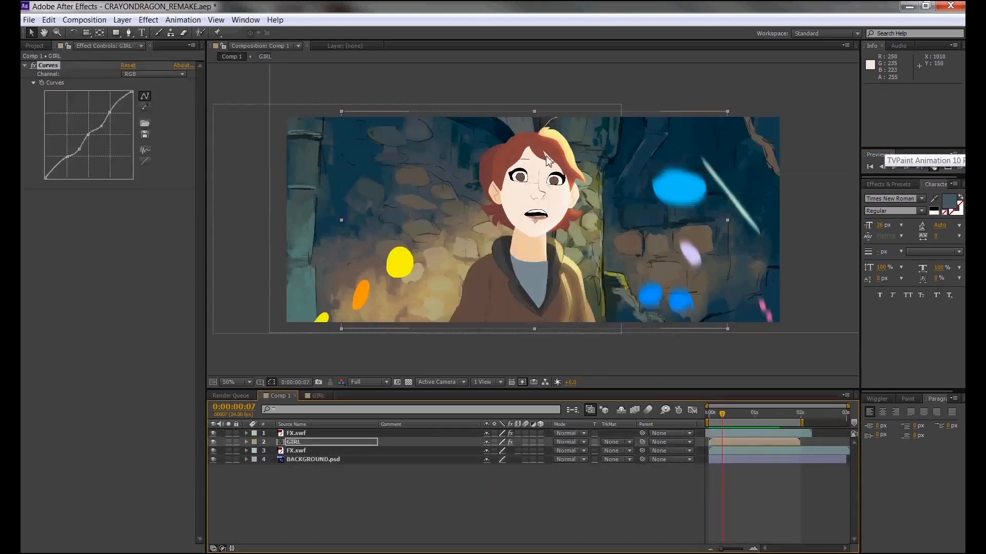
Step: Add a medium gray-orange solid layer of 2500 by 1406 px to the GIRL composition
click(318, 396)
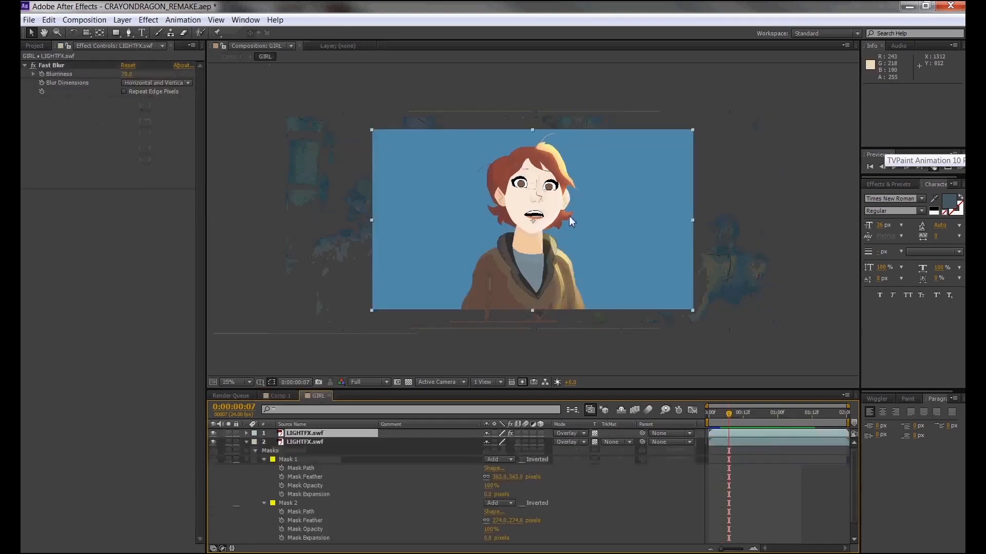
click(247, 442)
click(323, 451)
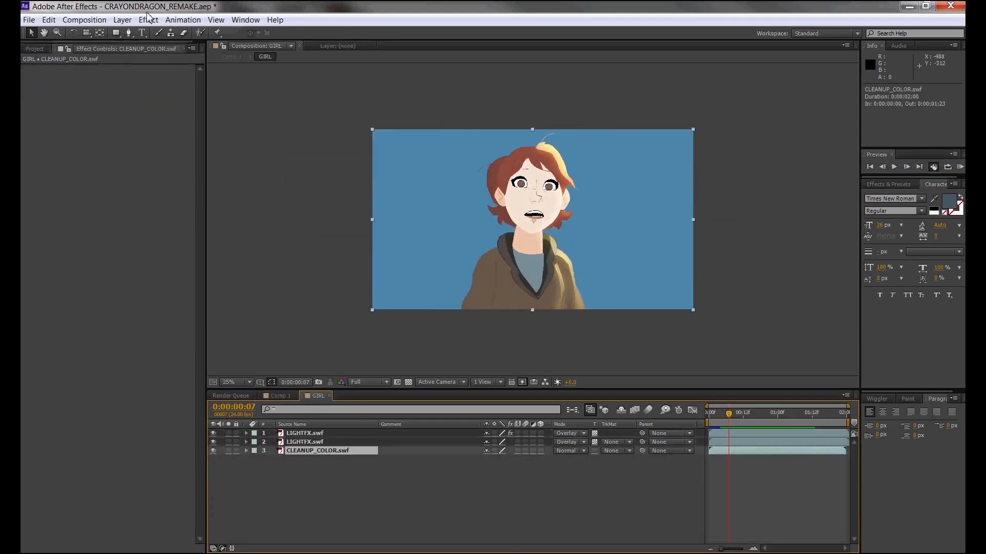
click(122, 20)
mouse_move(119, 34)
click(320, 46)
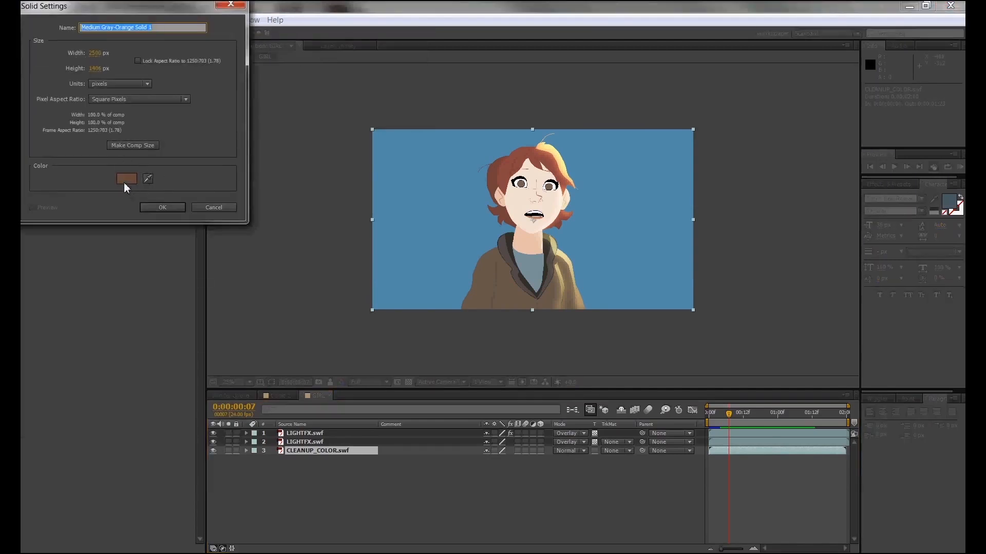
click(162, 207)
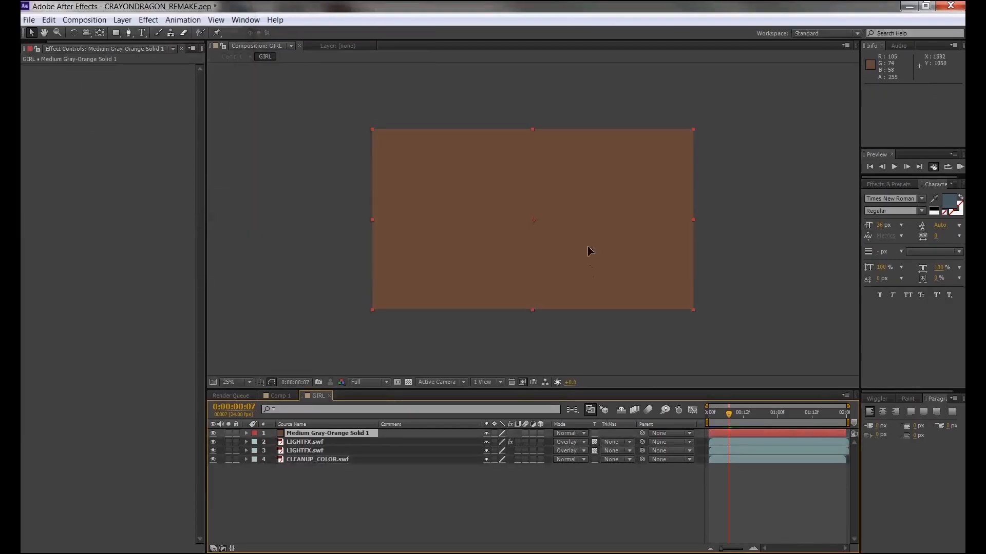
Step: Move the solid up over the girl's head and turn on Preserve Underlying Transparency for it
drag(588, 247, 580, 186)
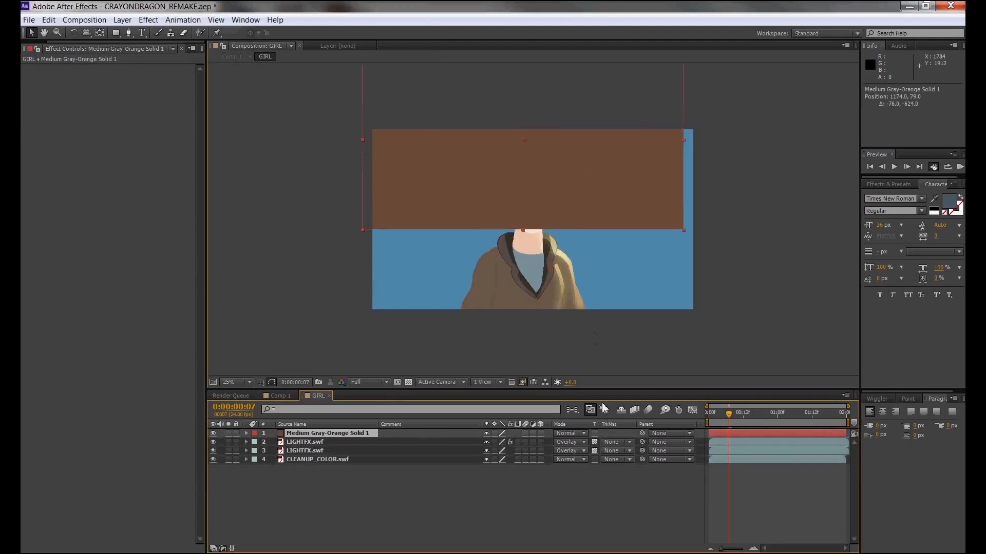
click(596, 434)
Step: Try Overlay on the solid, lower the solid to the girl's collar, and set its blending mode to Soft Light
click(579, 433)
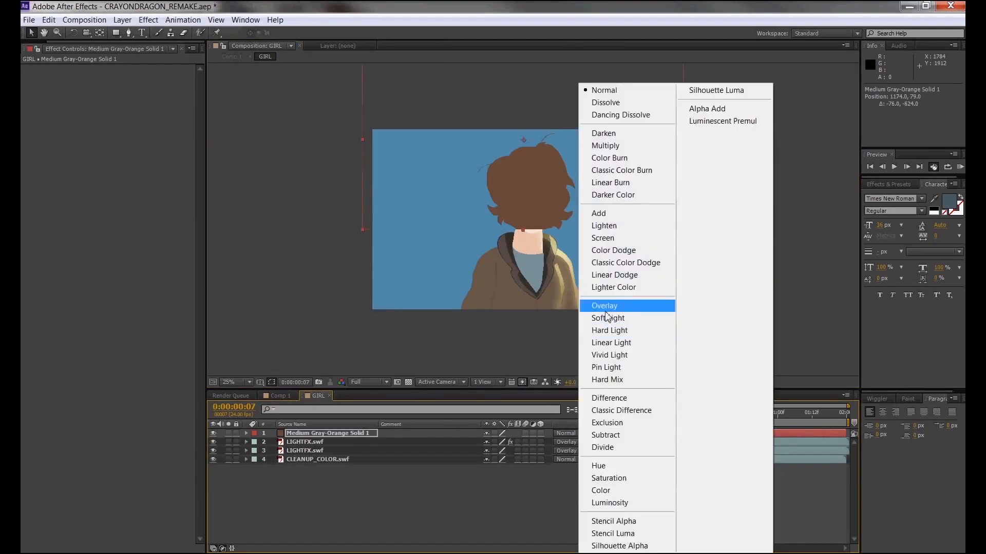
click(605, 306)
drag(574, 201, 578, 215)
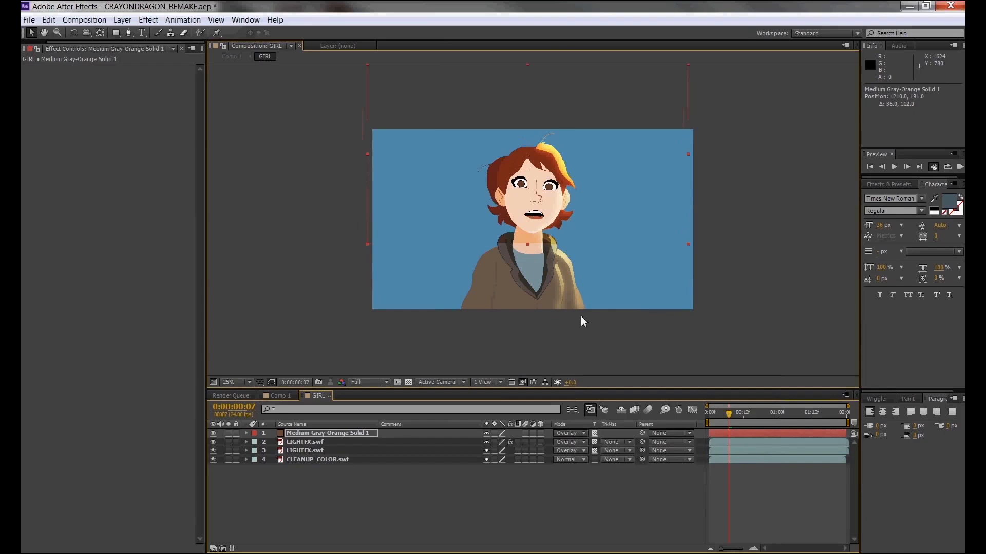
click(581, 433)
click(614, 315)
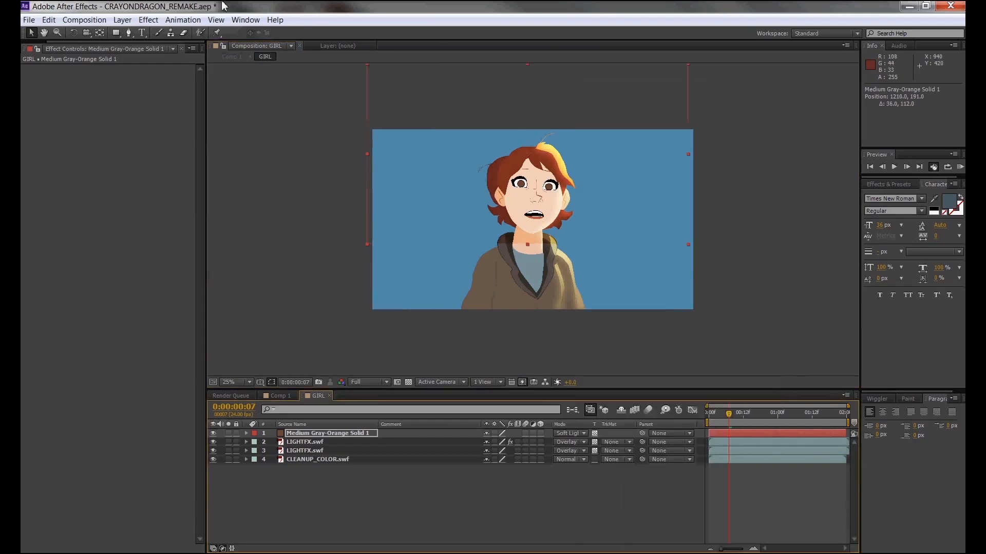
Step: Apply Fast Blur to the solid layer with a blurriness of 355
click(149, 20)
mouse_move(133, 105)
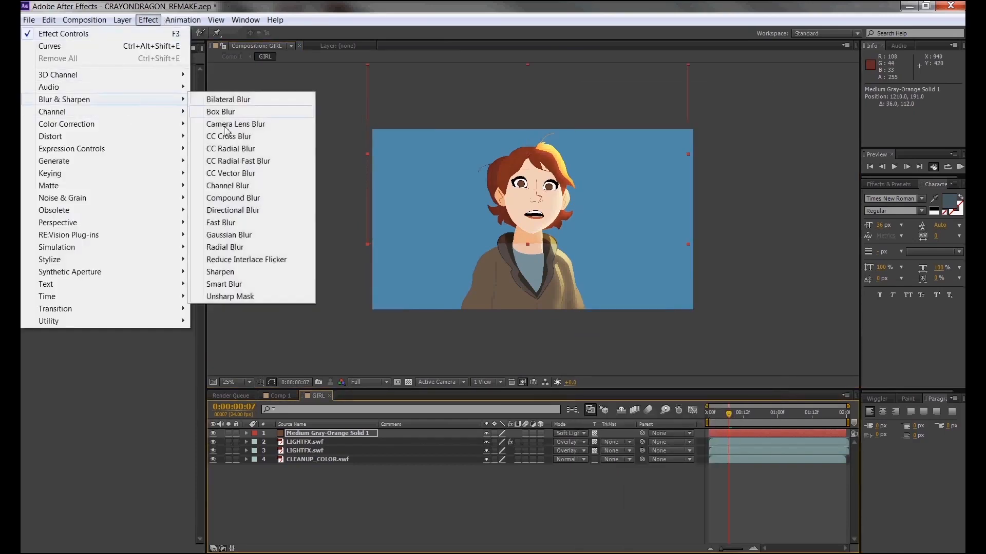
click(220, 222)
drag(126, 80, 306, 108)
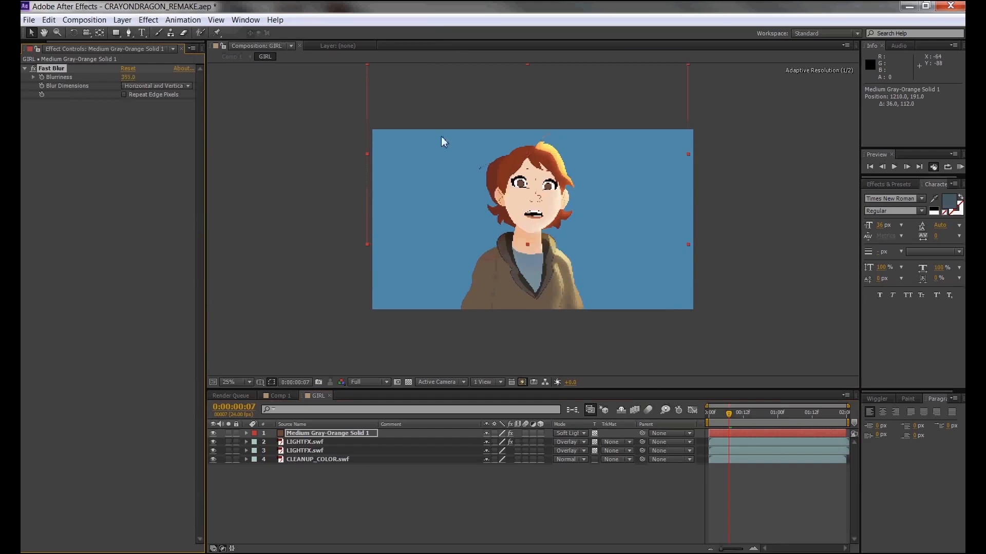
Step: Move the blurred solid down over the girl's torso to about 1222, 1747 and return to Comp 1
drag(548, 210, 548, 359)
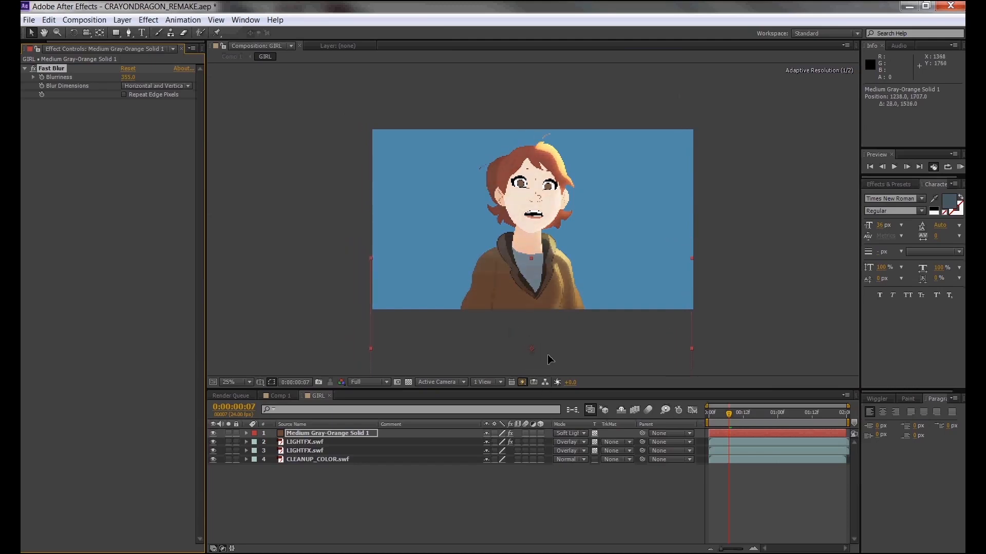
click(279, 395)
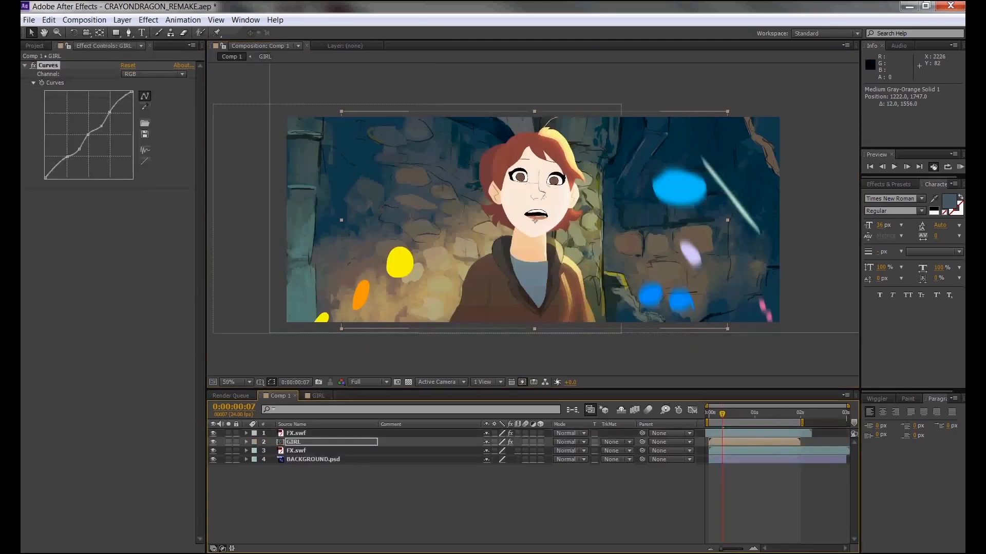
Step: Run a RAM preview of Comp 1 to check the girl's shading in motion
click(962, 164)
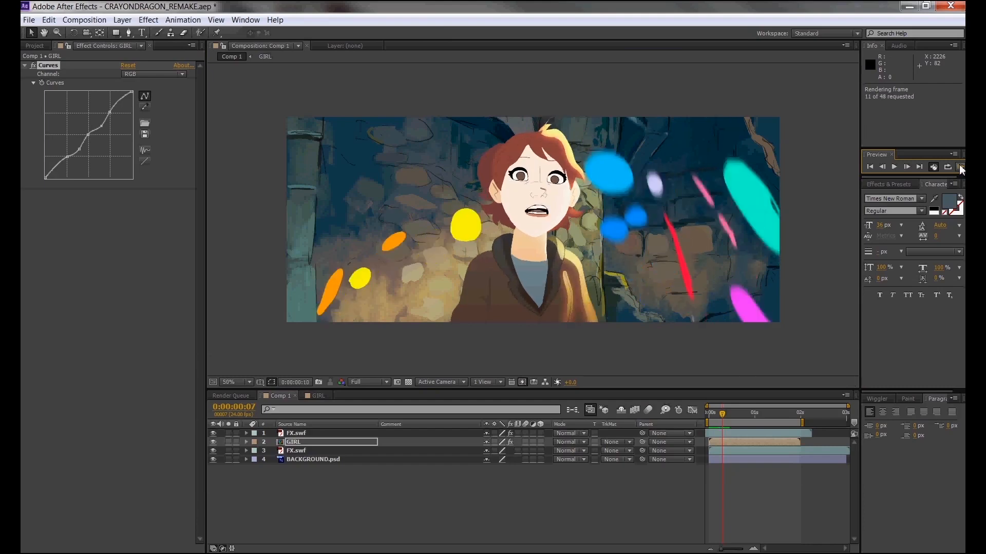
key(Escape)
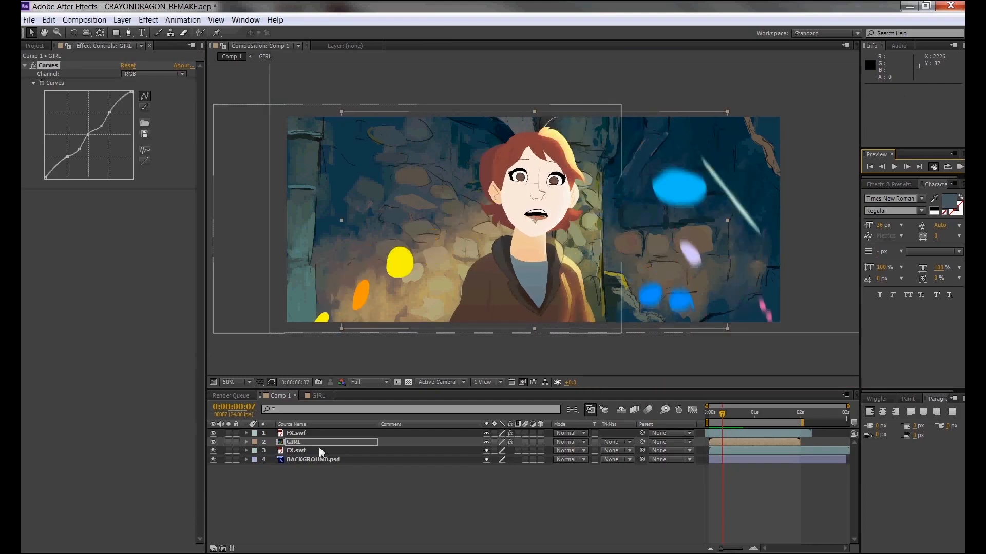
Step: Duplicate the BACKGROUND.psd layer, try Soft Light and Lighten on the upper copy, and set its blending mode to Darken
click(312, 459)
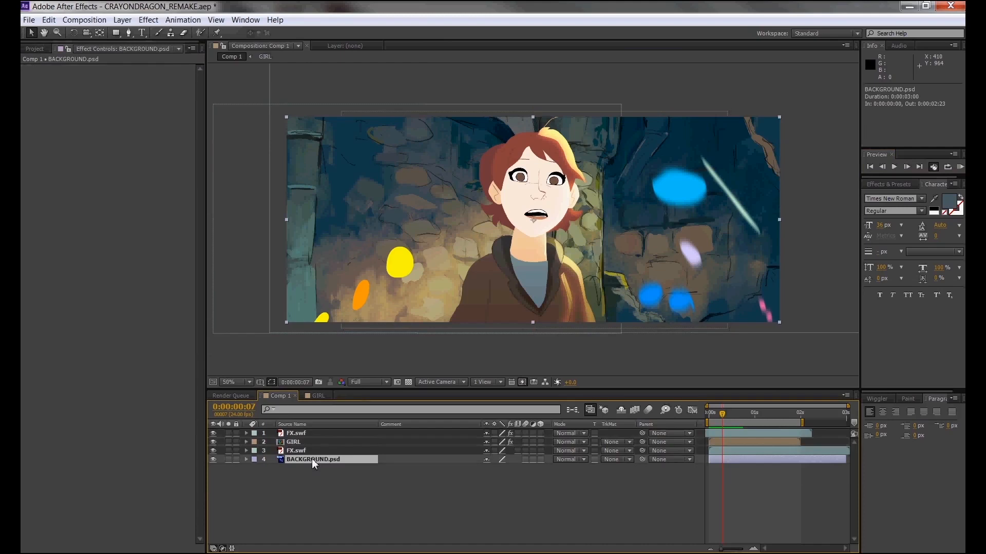
key(ctrl+d)
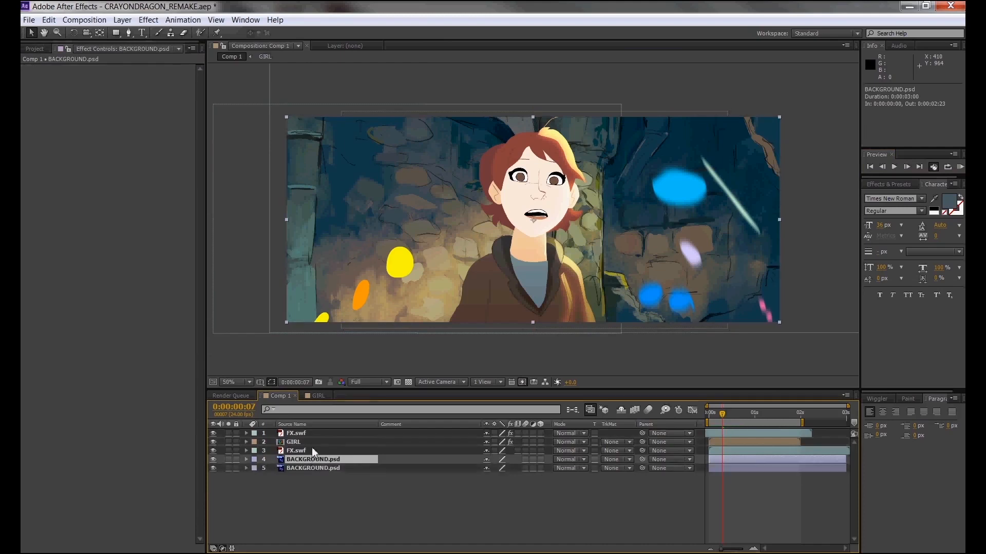
click(557, 459)
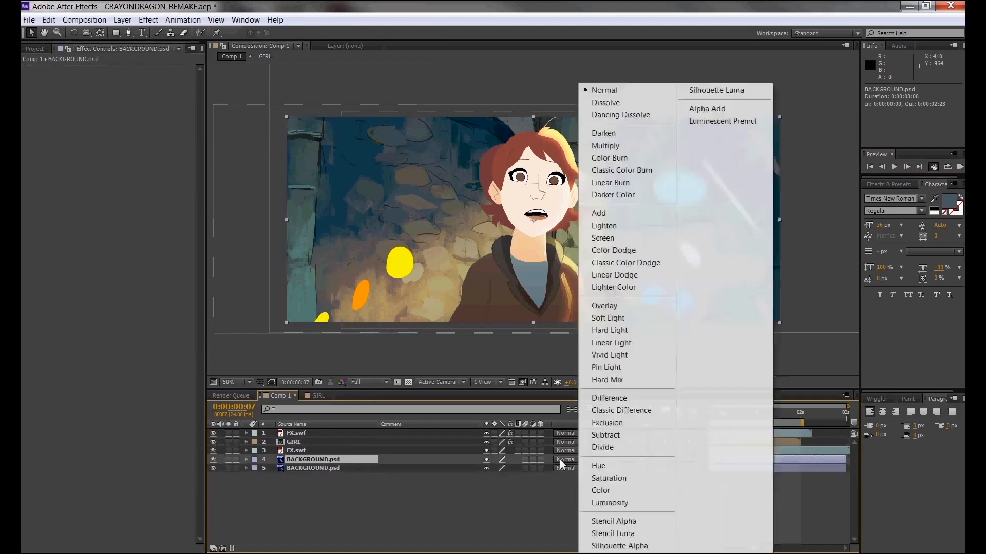
click(606, 319)
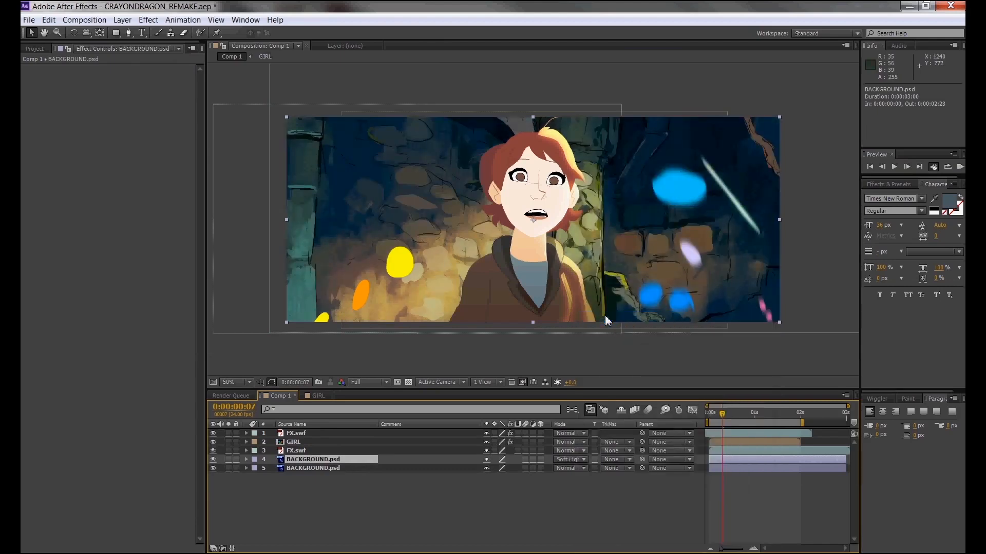
click(567, 460)
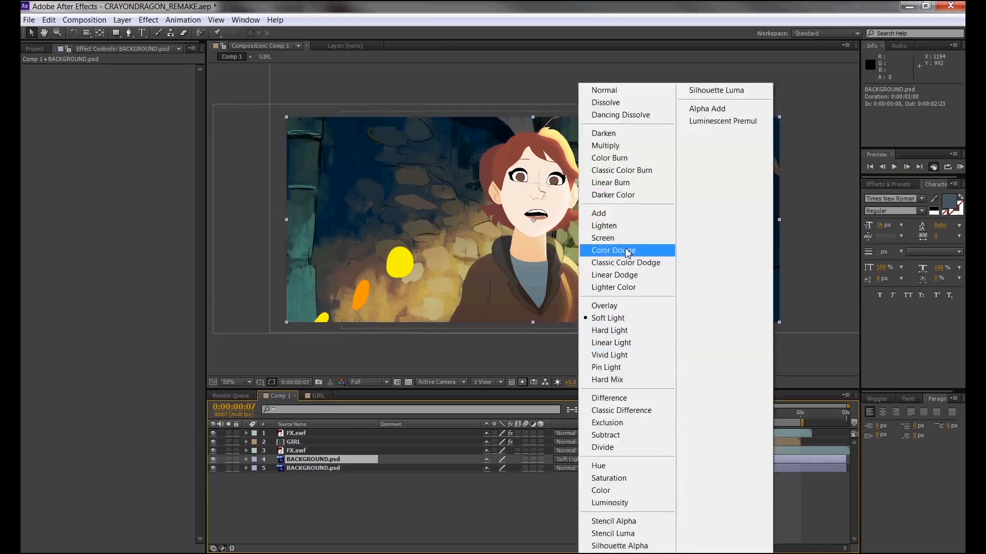
click(616, 225)
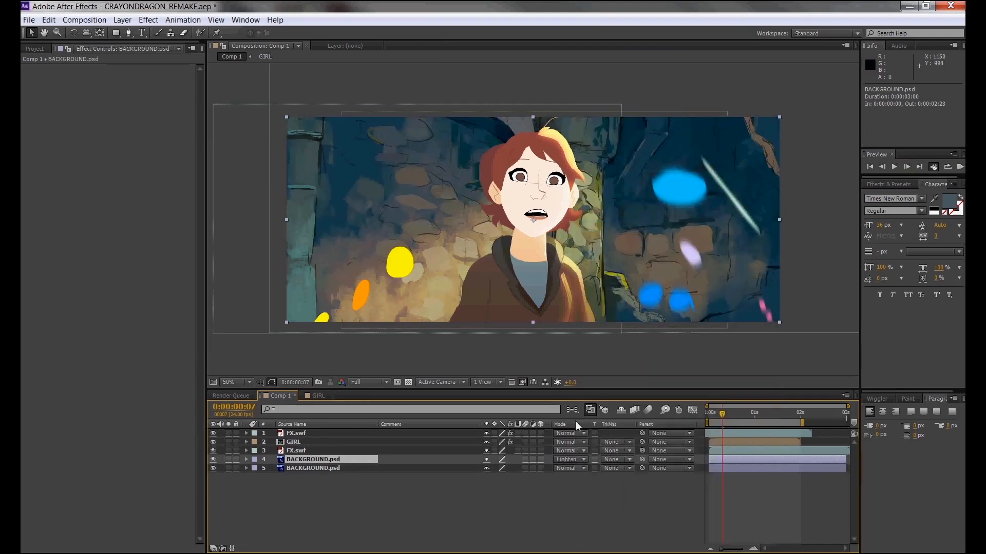
click(571, 459)
click(622, 134)
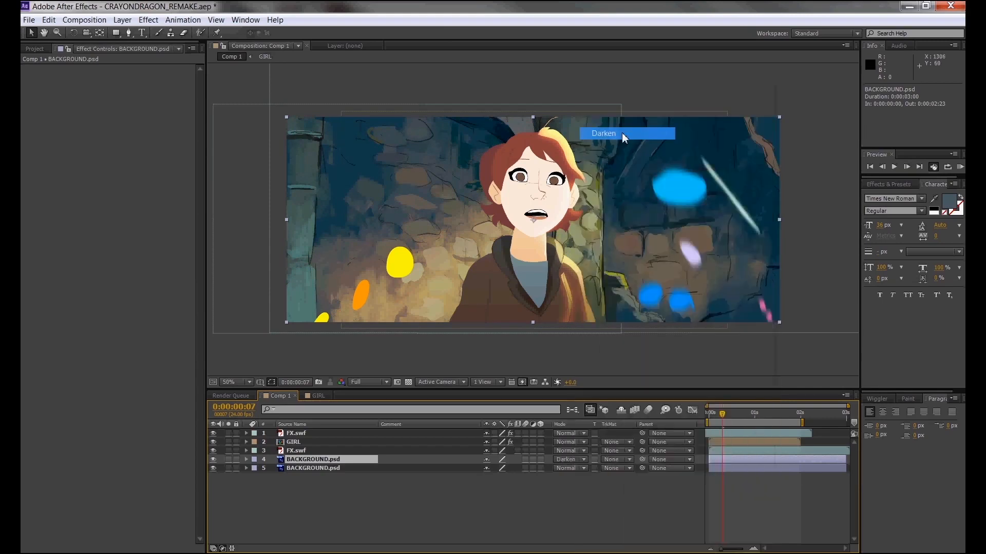
Step: Apply Fast Blur to the upper BACKGROUND.psd copy with a blurriness of 47
click(149, 19)
mouse_move(103, 99)
click(240, 225)
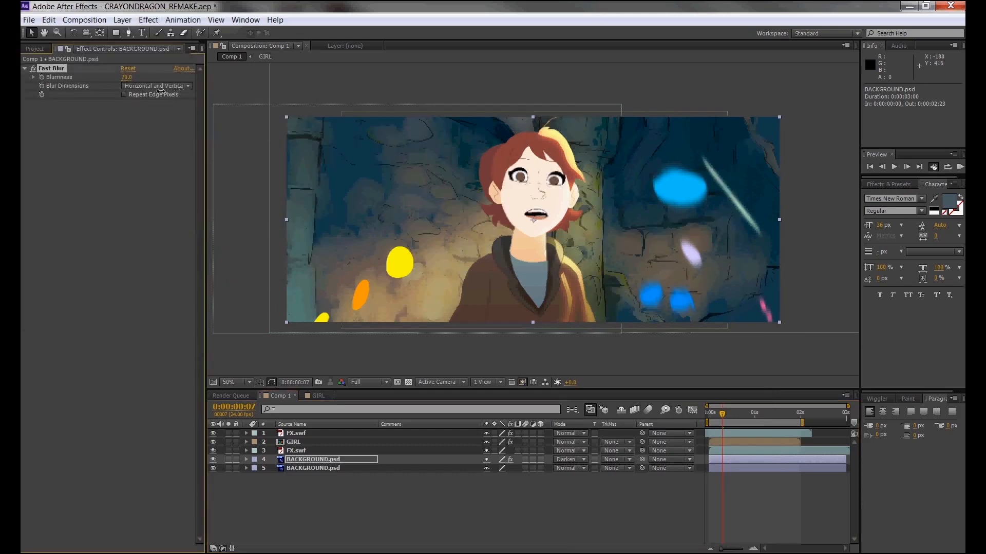
drag(145, 94, 152, 95)
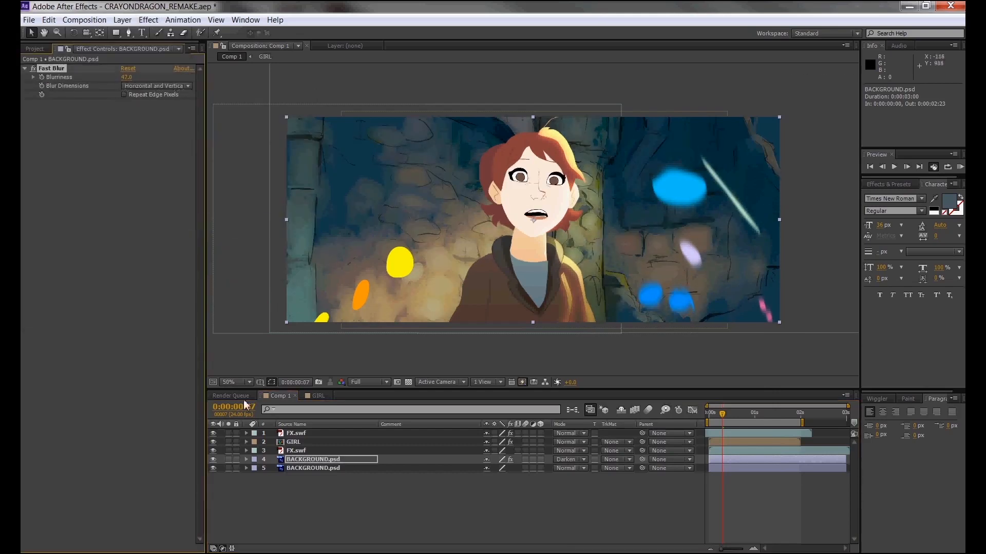
Step: Lower the opacity of the blurred BACKGROUND.psd copy to 55%
click(247, 460)
click(255, 477)
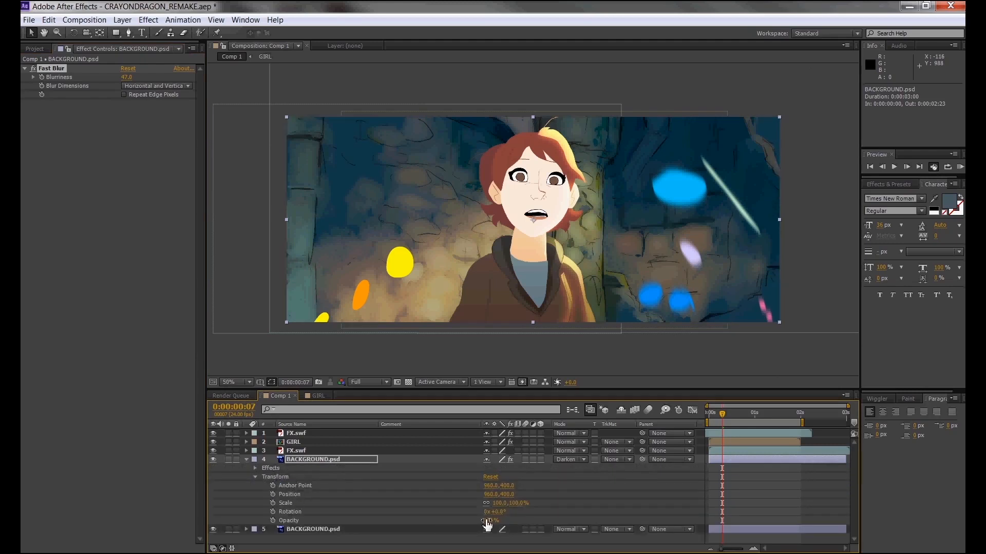
drag(486, 521, 474, 524)
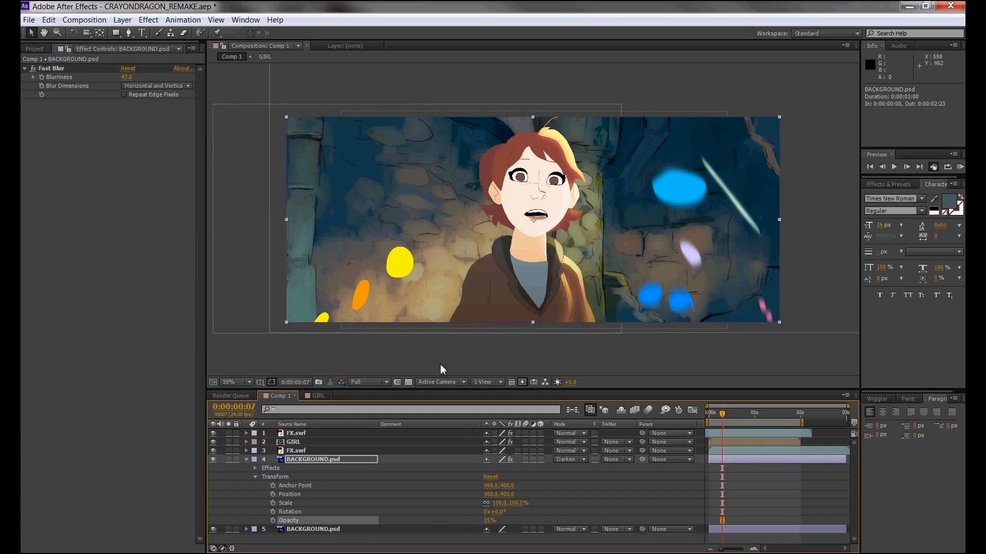
Step: Compare Overlay, Soft Light, Add, Darken and Multiply as blending modes for the blurred background copy
click(569, 460)
click(605, 308)
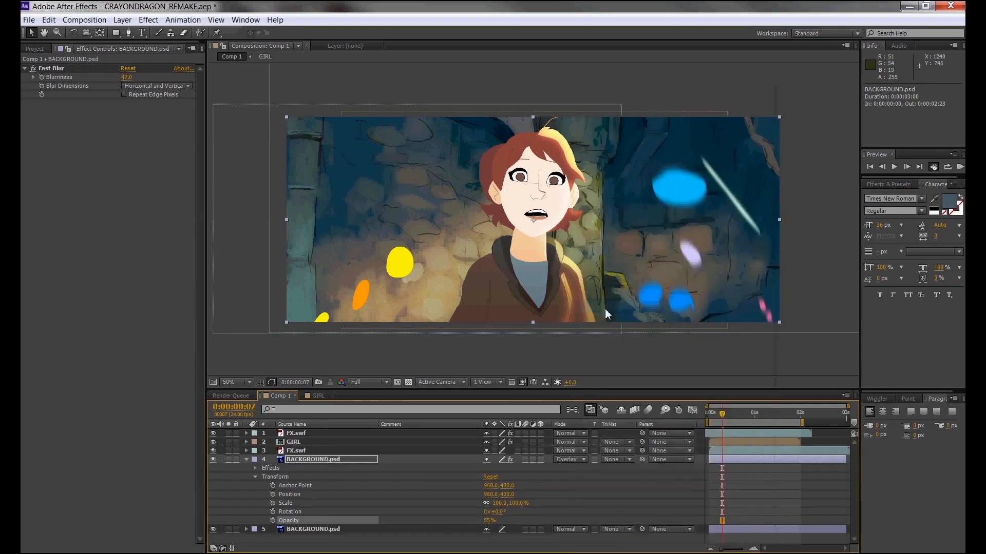
click(568, 459)
click(606, 317)
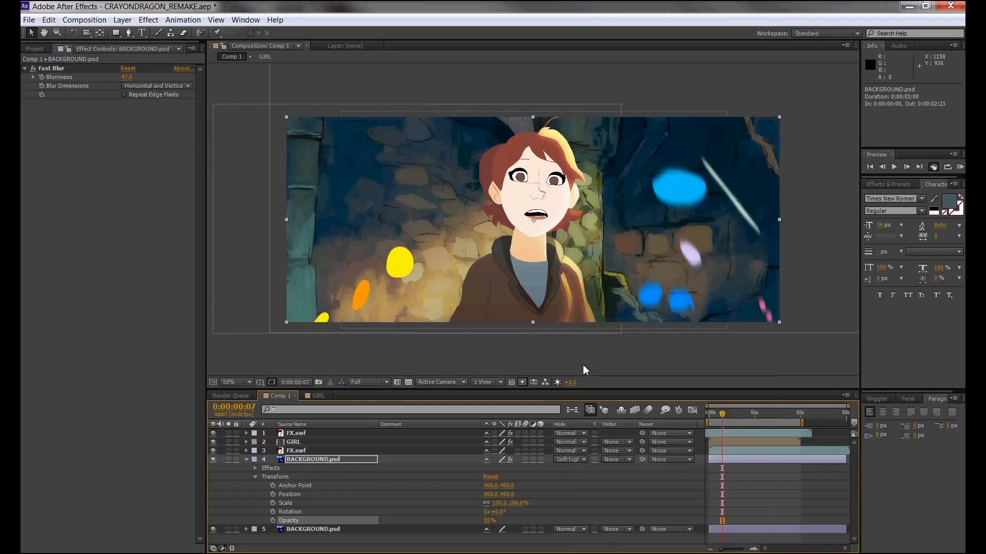
click(578, 460)
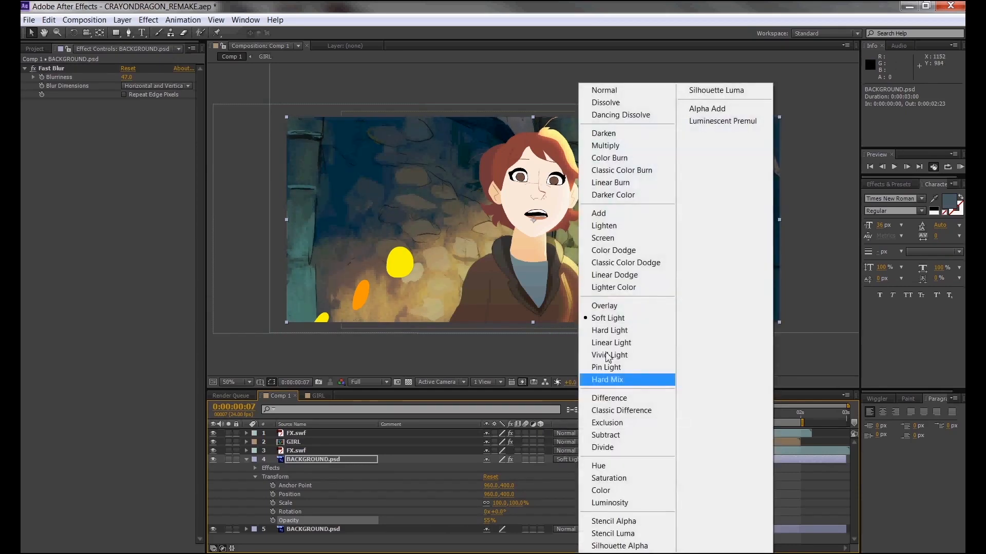
click(639, 212)
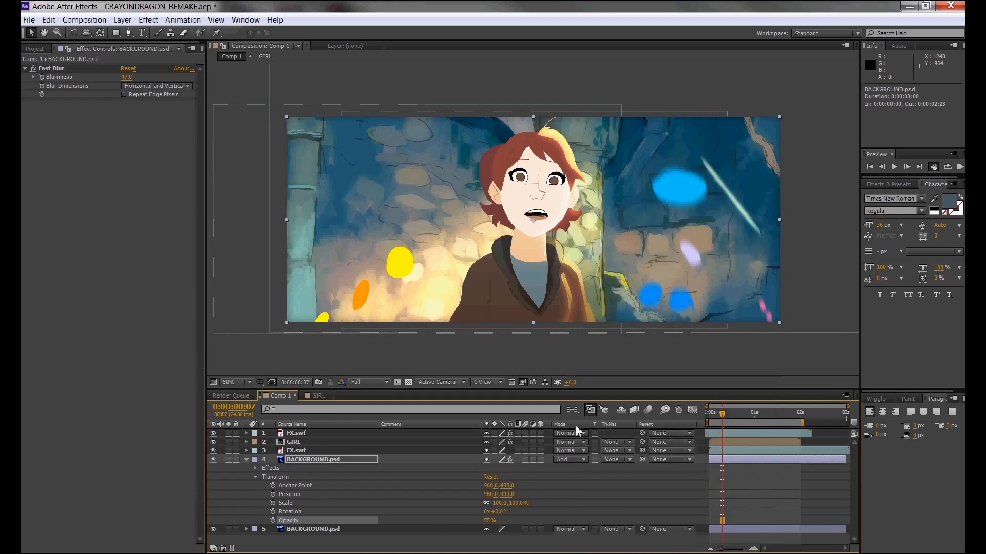
click(568, 459)
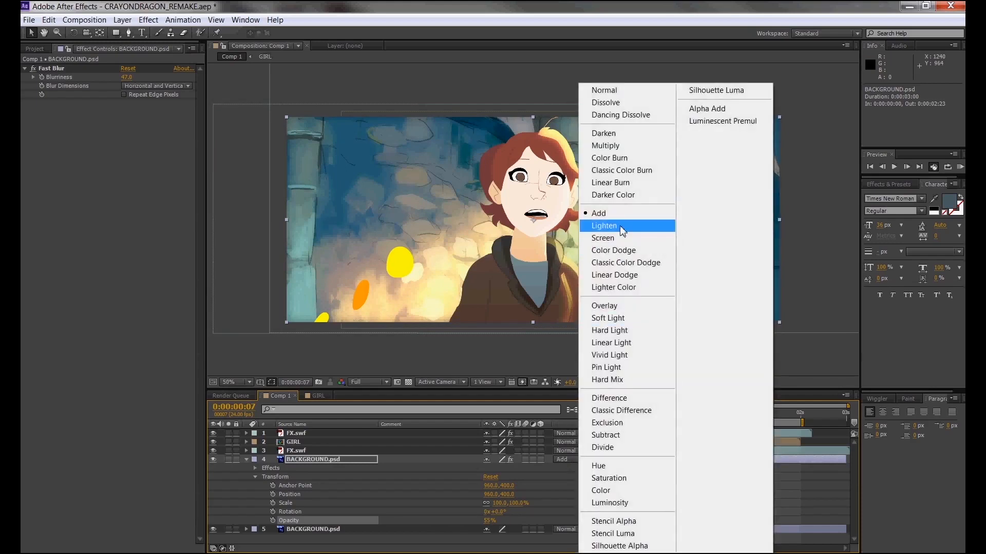
click(621, 319)
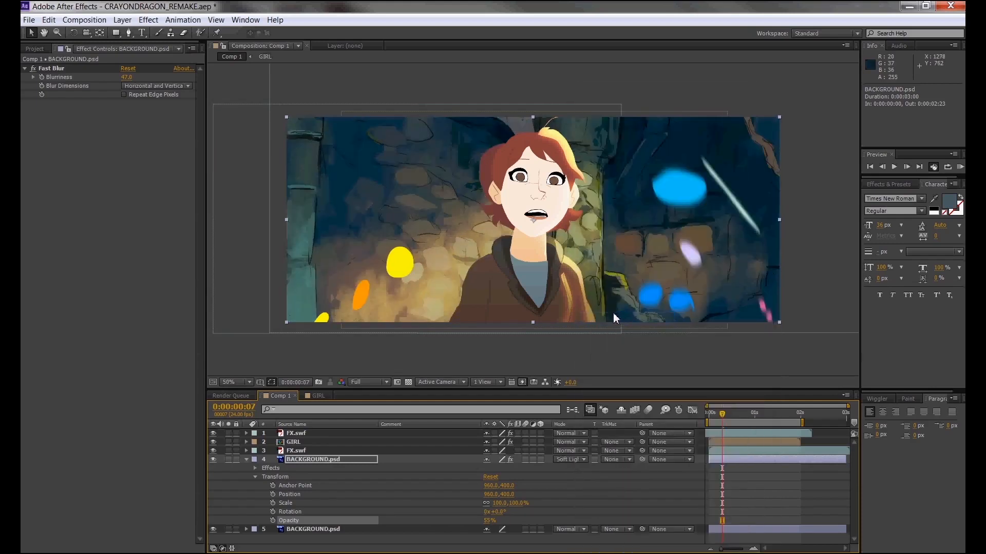
click(583, 459)
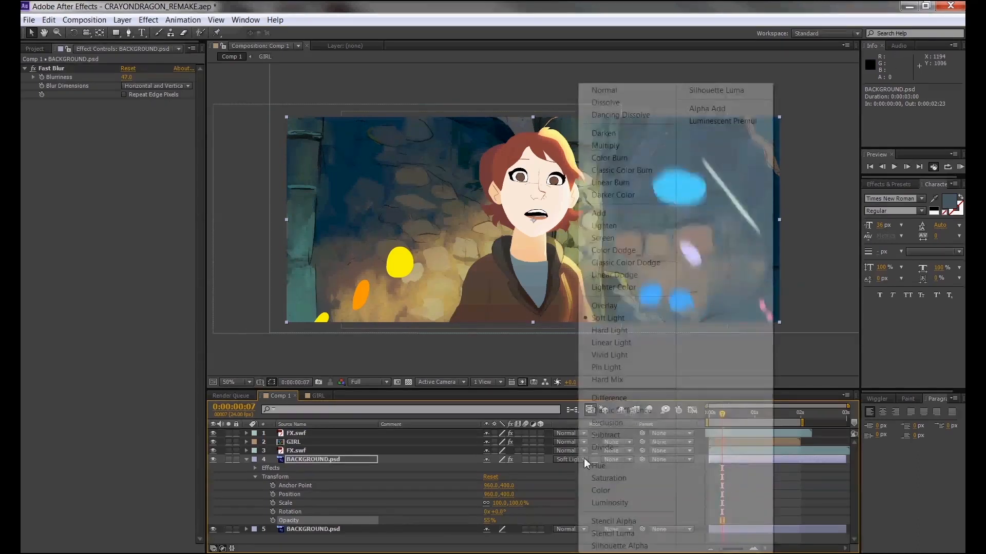
click(626, 137)
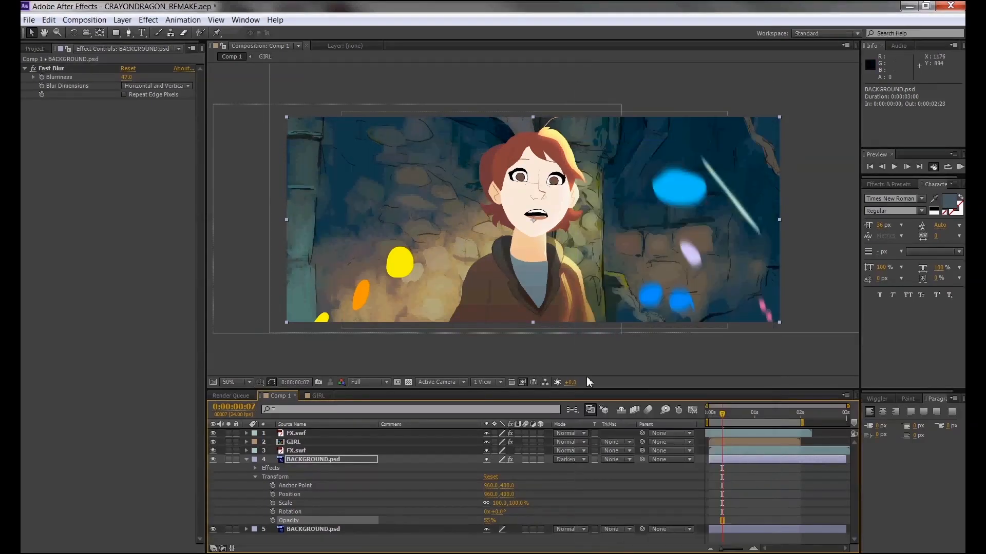
click(583, 460)
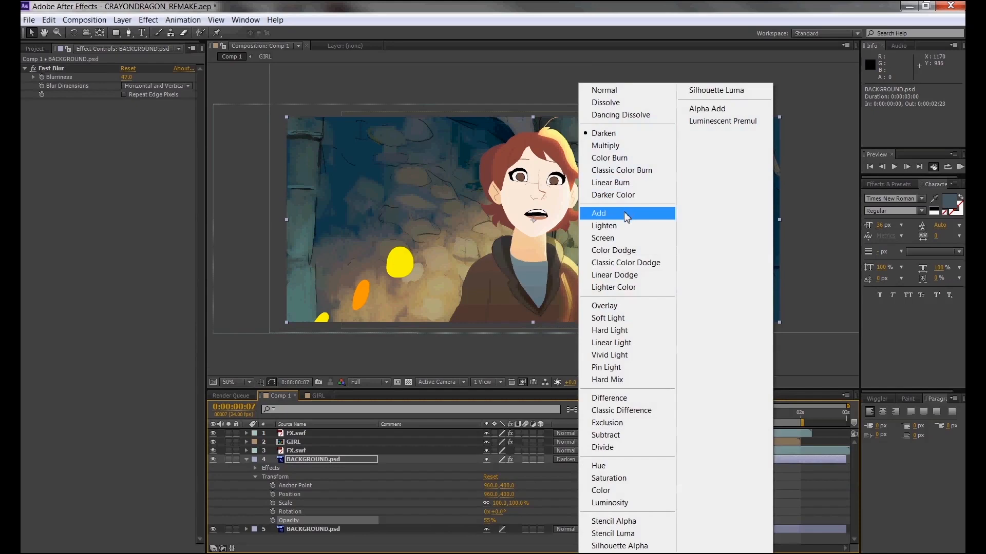
click(614, 146)
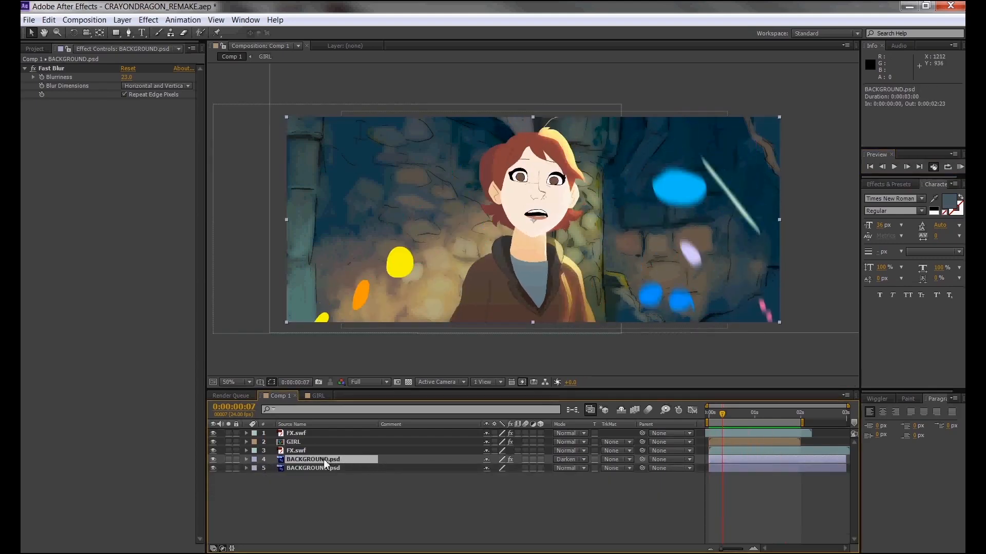
Step: Parent the blurred BACKGROUND.psd copy to the original BACKGROUND.psd layer and undo the test move of the background
click(318, 467)
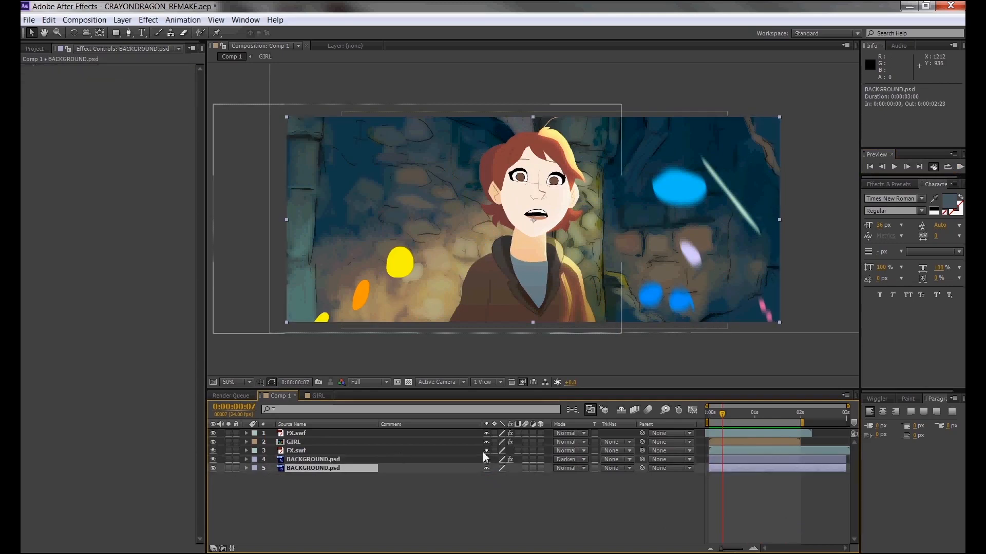
click(344, 460)
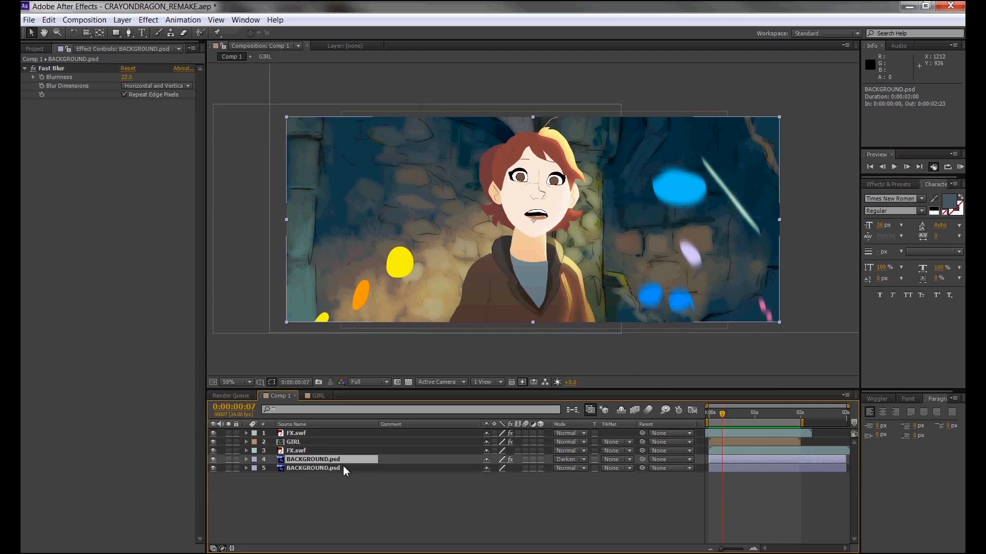
click(343, 466)
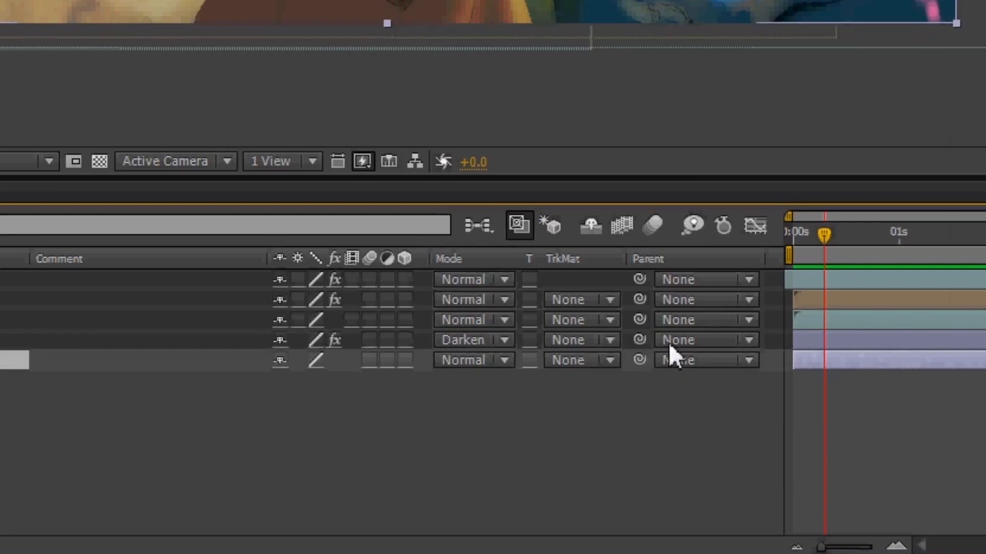
click(672, 340)
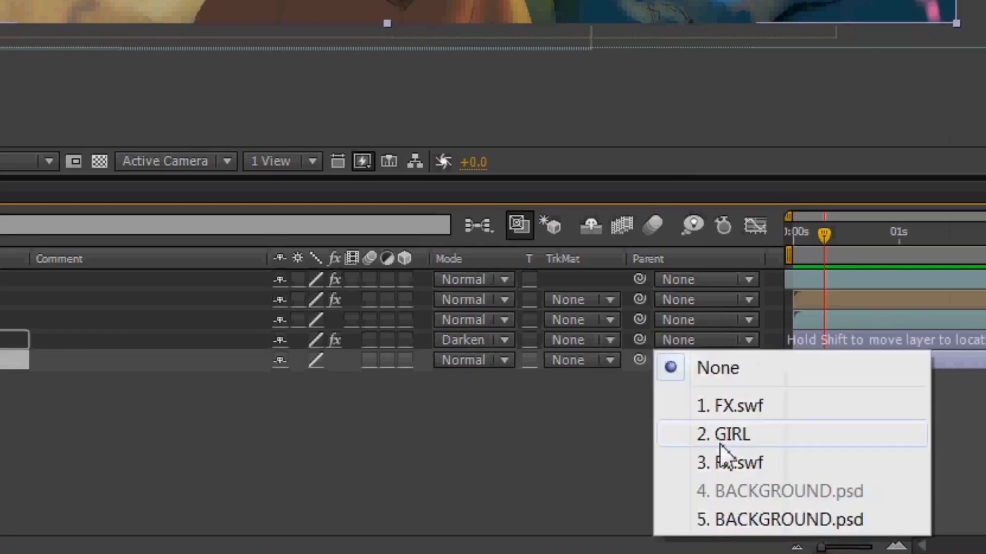
click(722, 519)
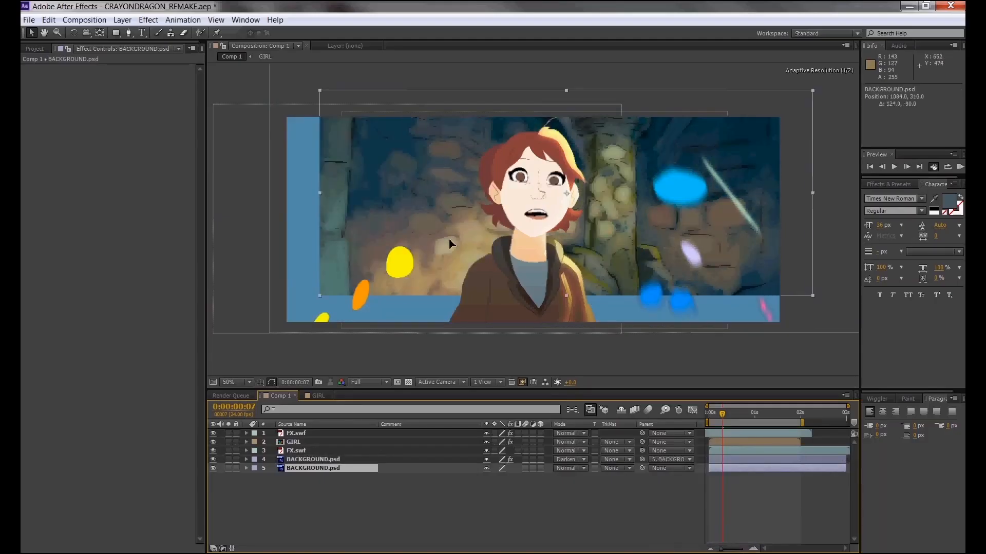
key(ctrl+z)
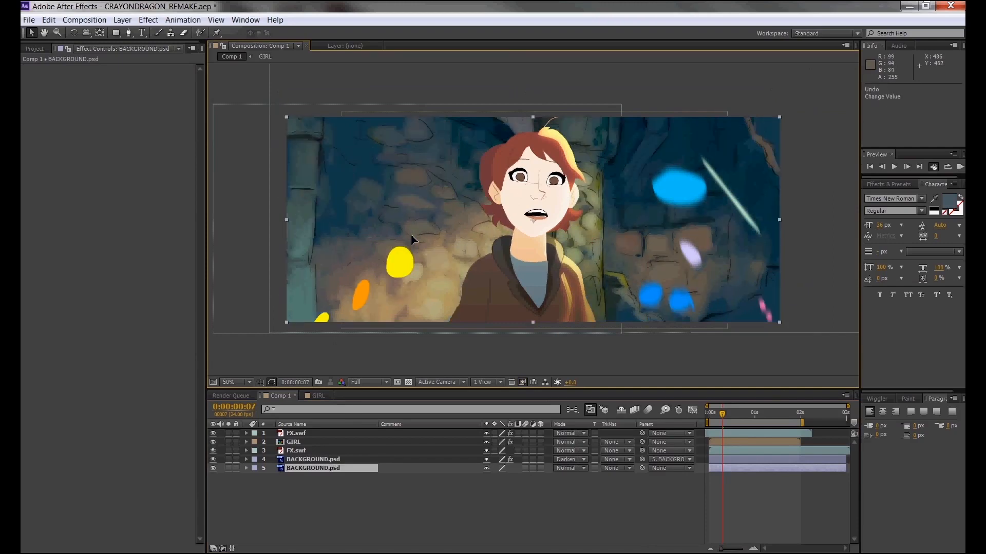
Step: Add lanterns_Scene 3.swf to Comp 1 and place its layer directly above the two BACKGROUND.psd layers
click(355, 442)
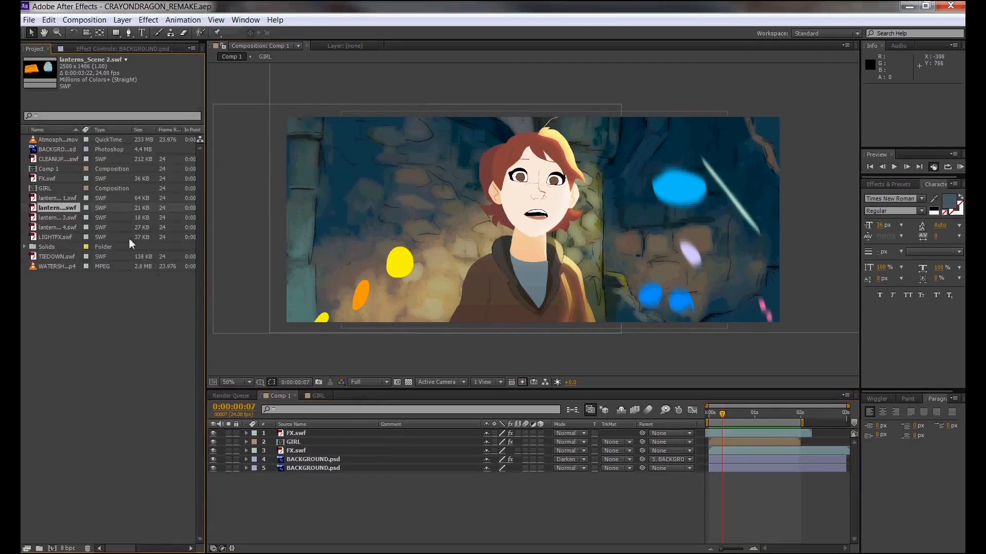
click(73, 218)
drag(75, 220, 520, 205)
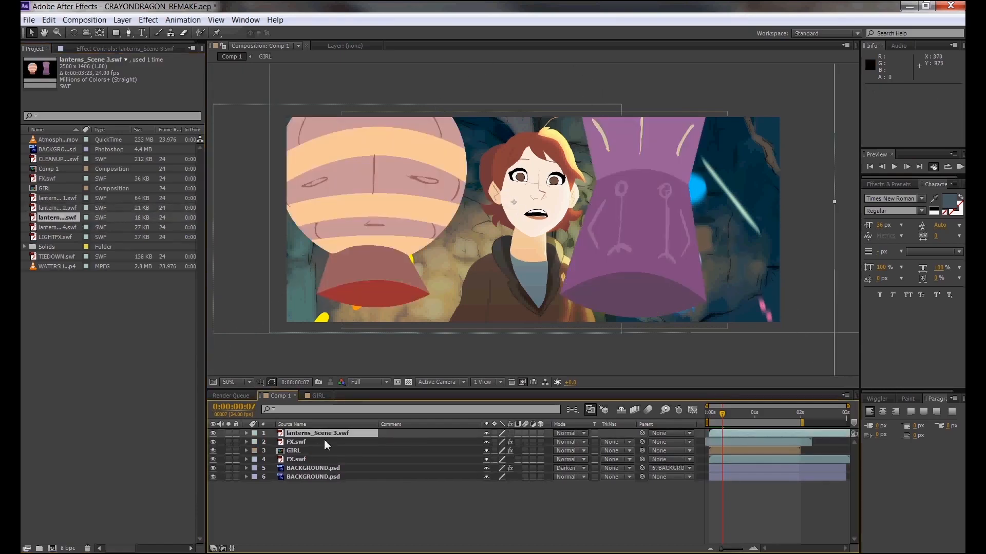
drag(326, 444, 328, 460)
Step: Scale the lanterns layer down to about half its size and move it to about 470, 486
key(comma)
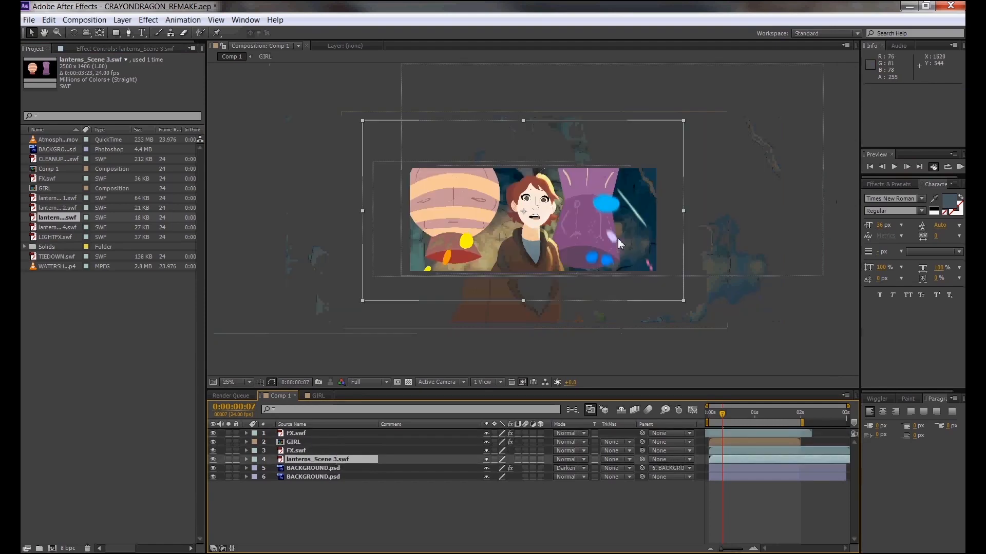
drag(683, 121, 511, 218)
key(period)
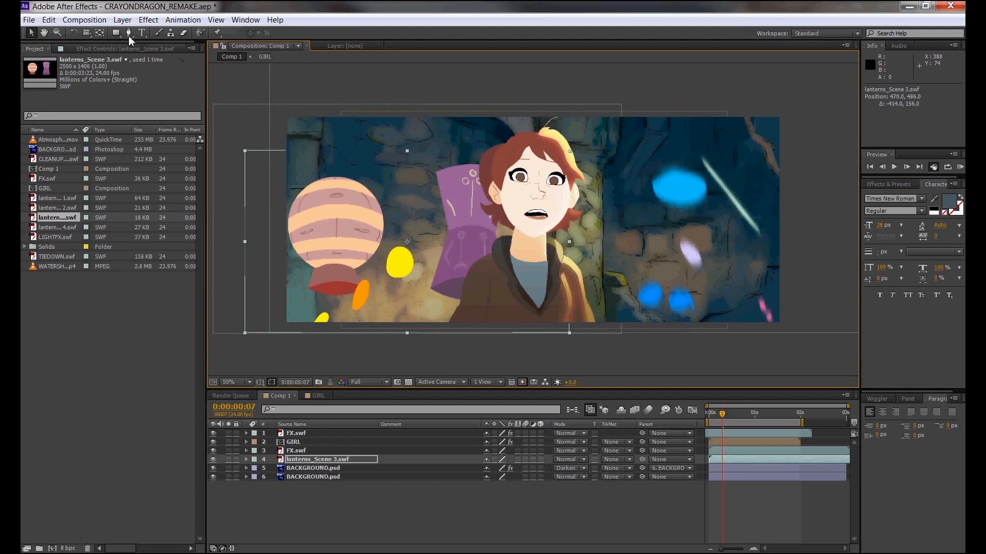
Step: Draw a rectangular mask on the lanterns layer around the purple lantern, leaving out the striped one
click(116, 32)
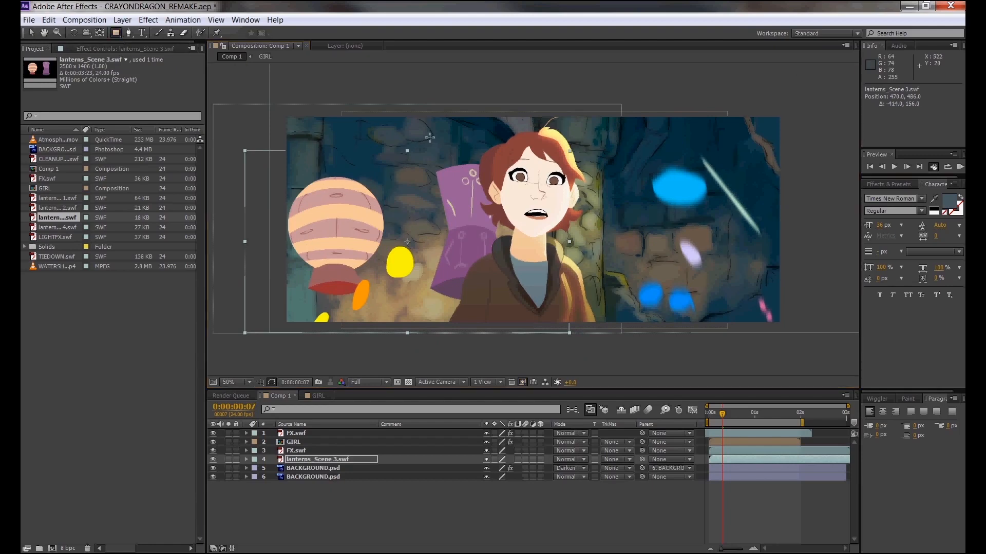
drag(421, 156, 544, 315)
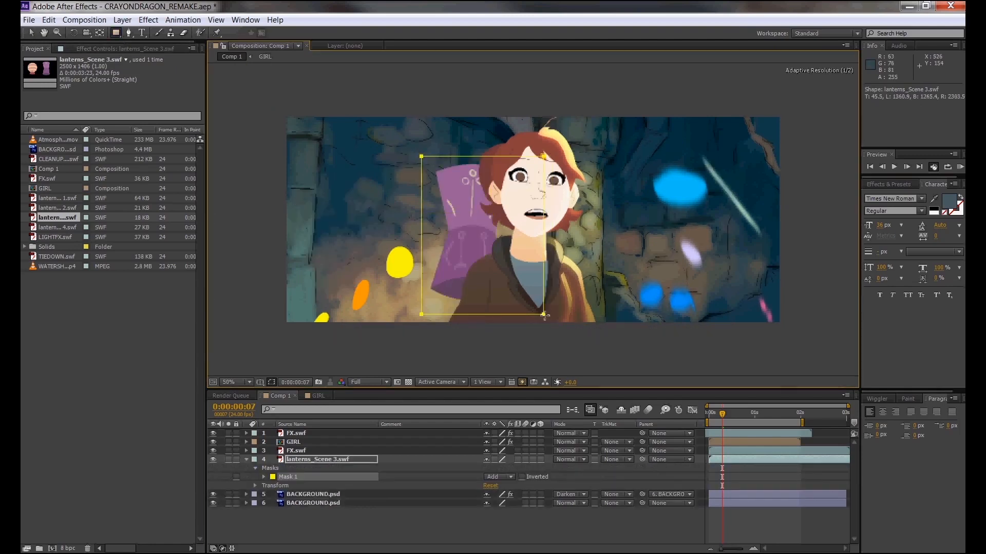
Step: Move the masked purple lantern layer down beside the girl to about 222, 652
click(31, 32)
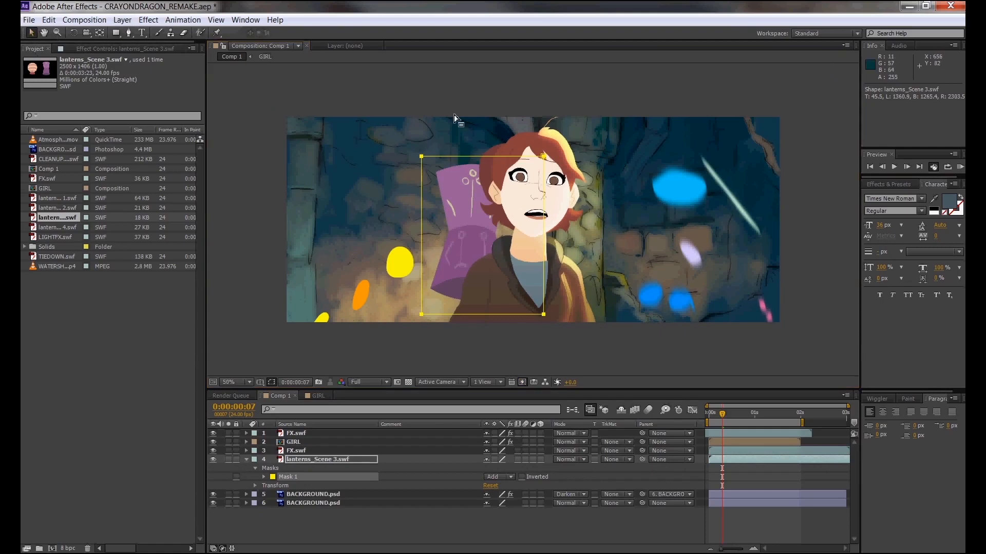
click(457, 101)
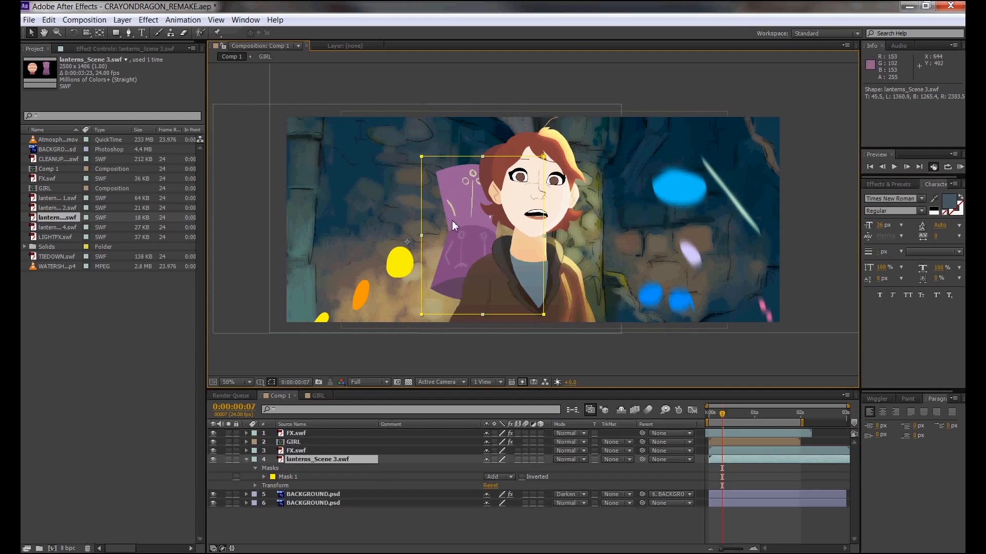
drag(452, 221, 397, 237)
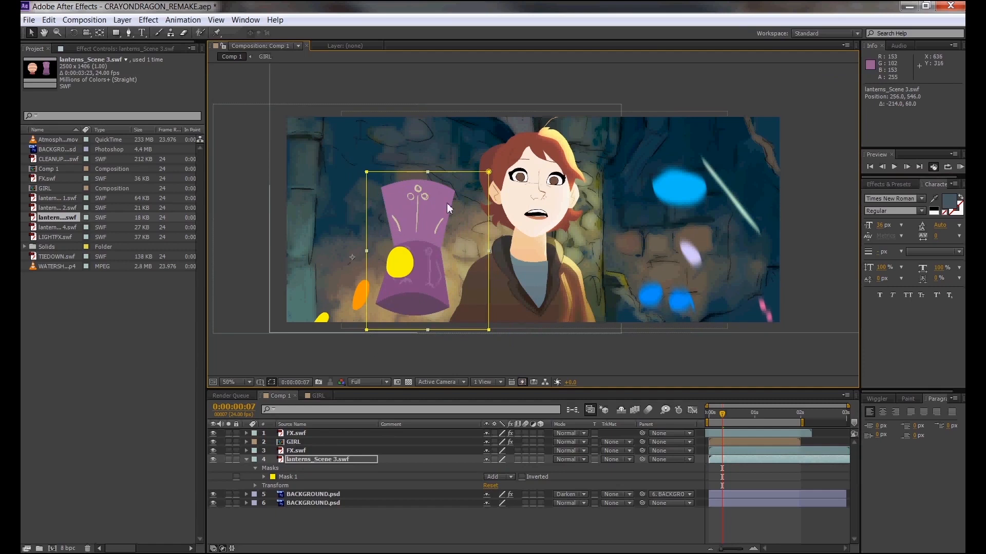
drag(447, 208, 437, 230)
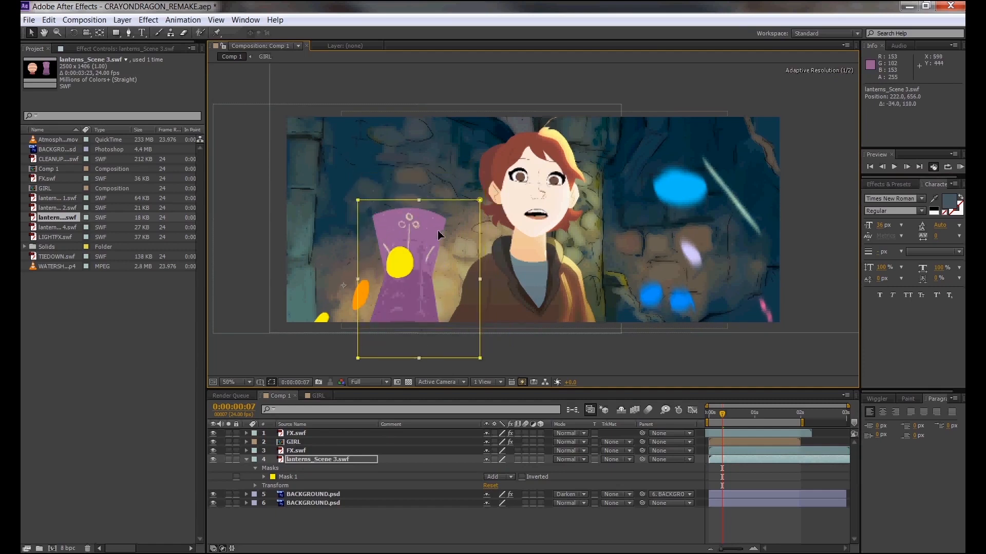
Step: Reveal the lanterns layer's transform properties and start keyframing its position, scale and rotation at 0:00:00:07
click(255, 487)
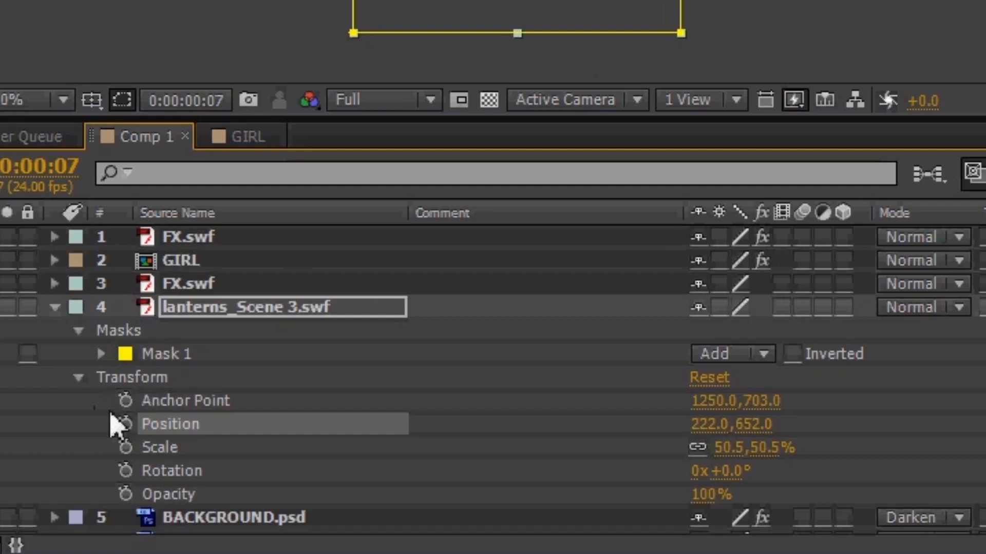
click(126, 424)
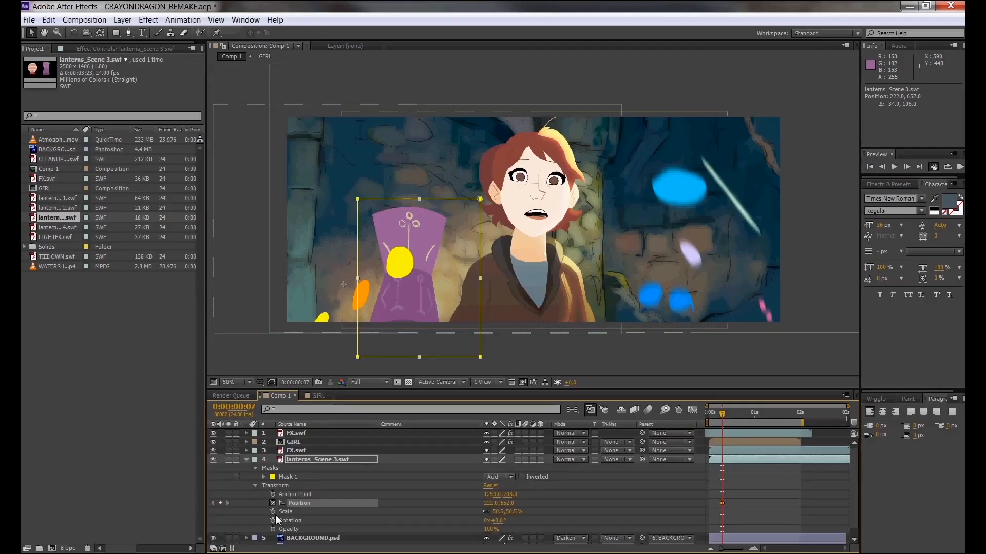
click(125, 448)
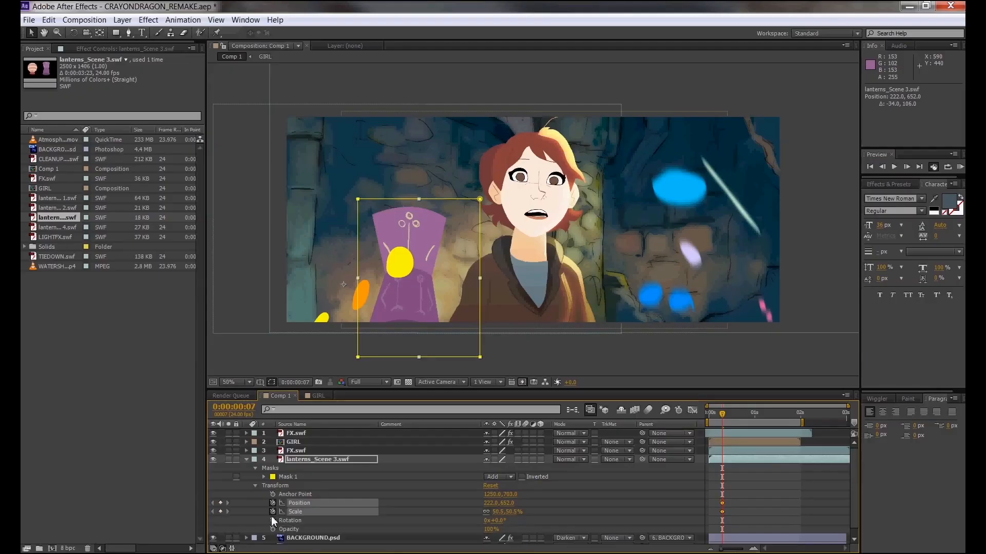
click(272, 521)
click(272, 529)
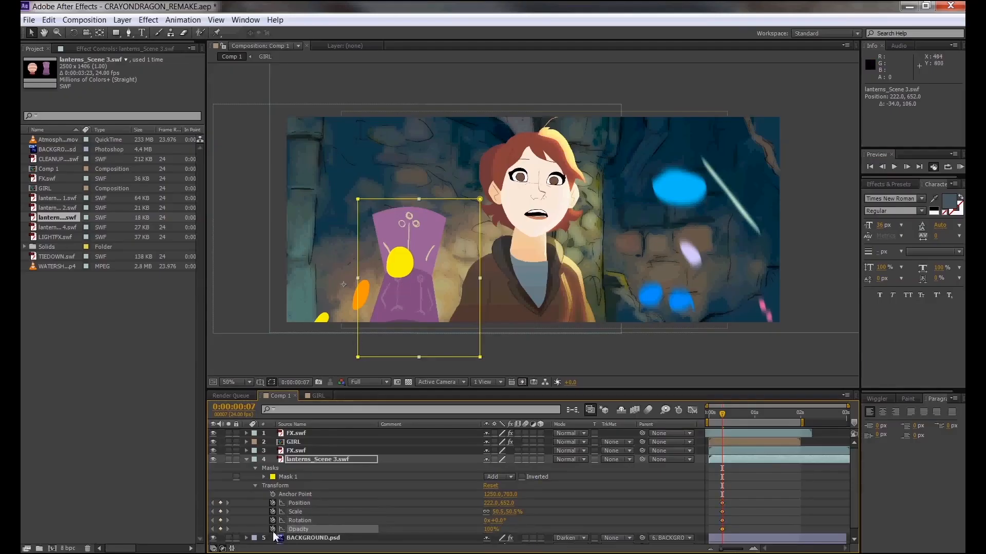
Step: Undo the trial move of the lantern and shift its position, scale and rotation keyframes to 0:00:00:00
drag(425, 307, 431, 260)
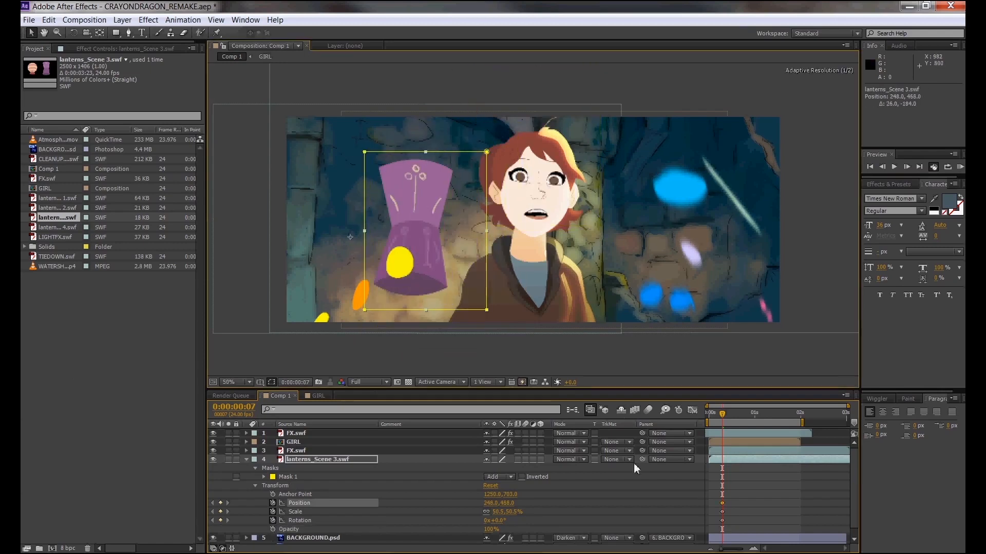
key(ctrl+z)
drag(713, 414, 718, 420)
drag(729, 491, 714, 508)
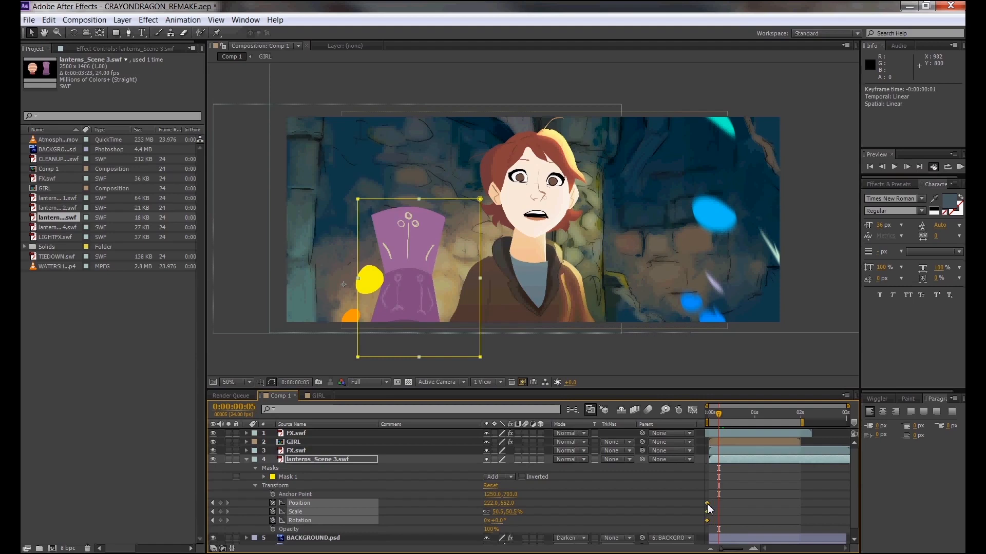
click(213, 503)
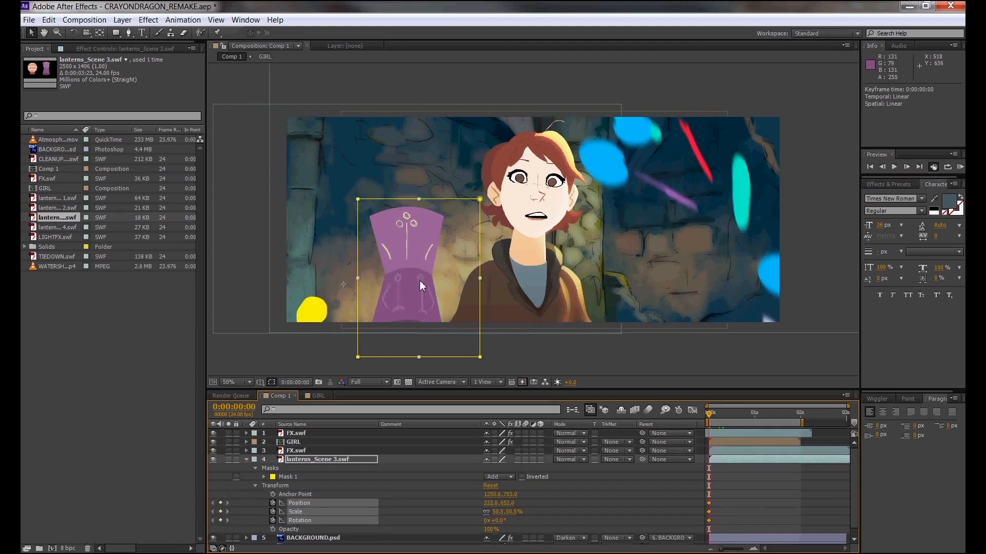
Step: At 0:00:01:23, move the purple lantern up behind the girl to about 1024, -128, and preview the motion
click(799, 414)
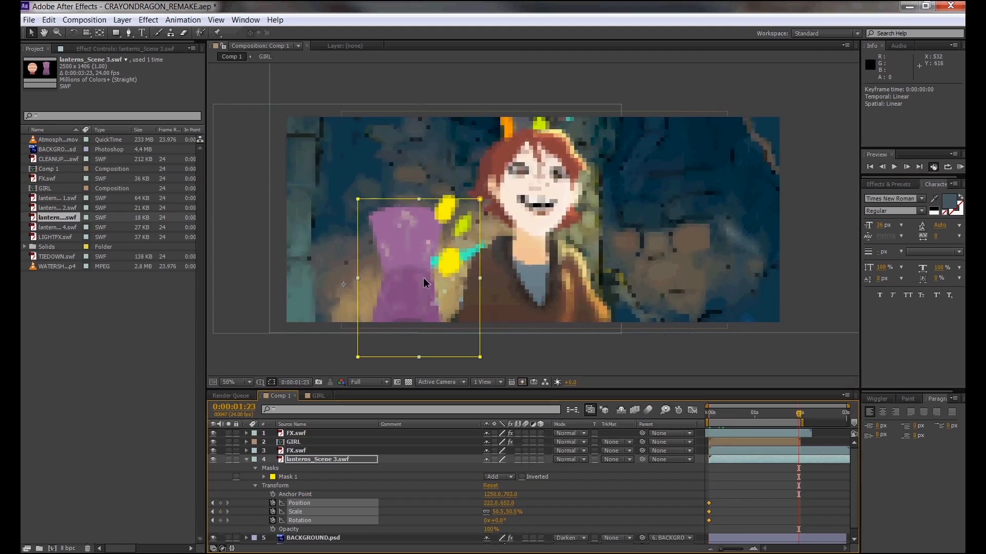
key(Page_Down)
key(Page_Up)
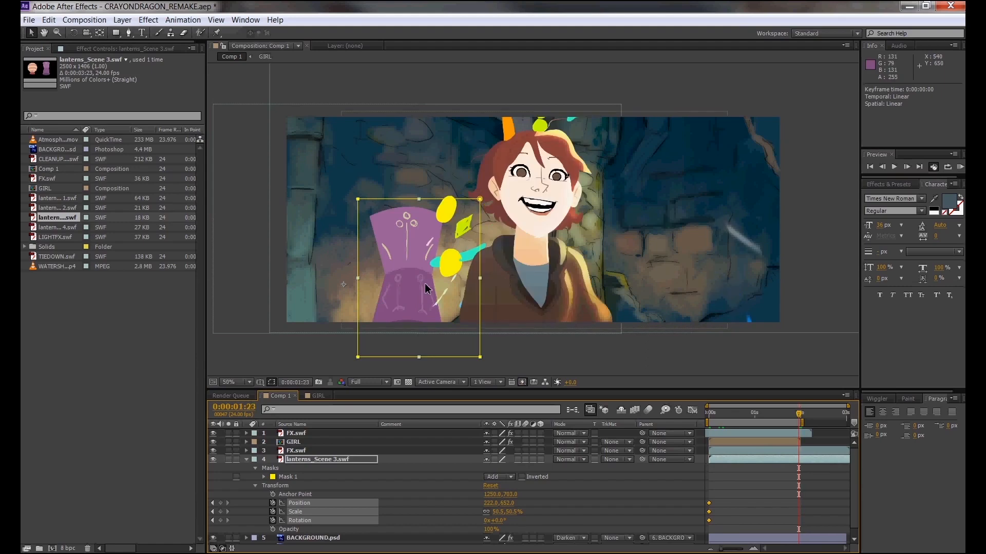
key(Page_Down)
key(Page_Up)
key(Page_Down)
key(Page_Up)
drag(450, 274, 624, 86)
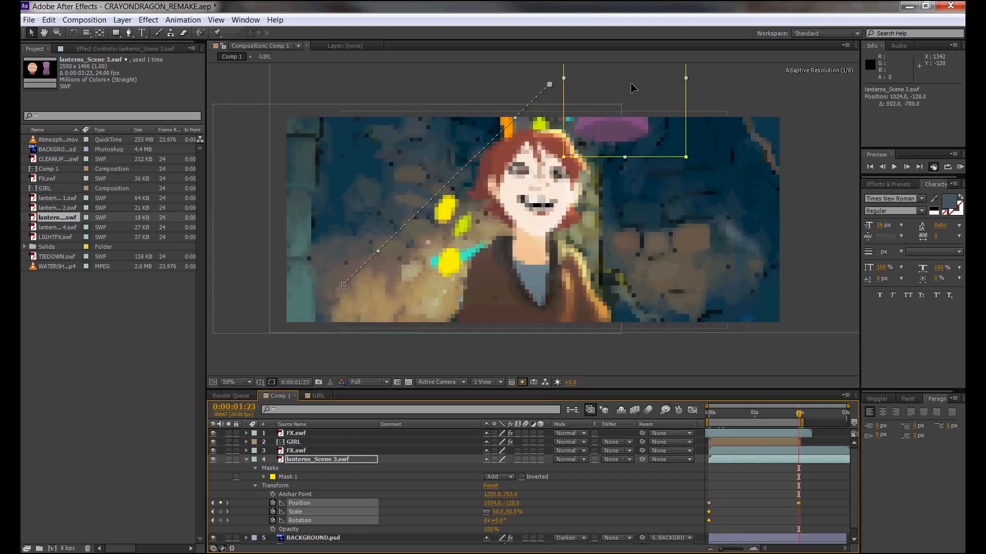
click(960, 168)
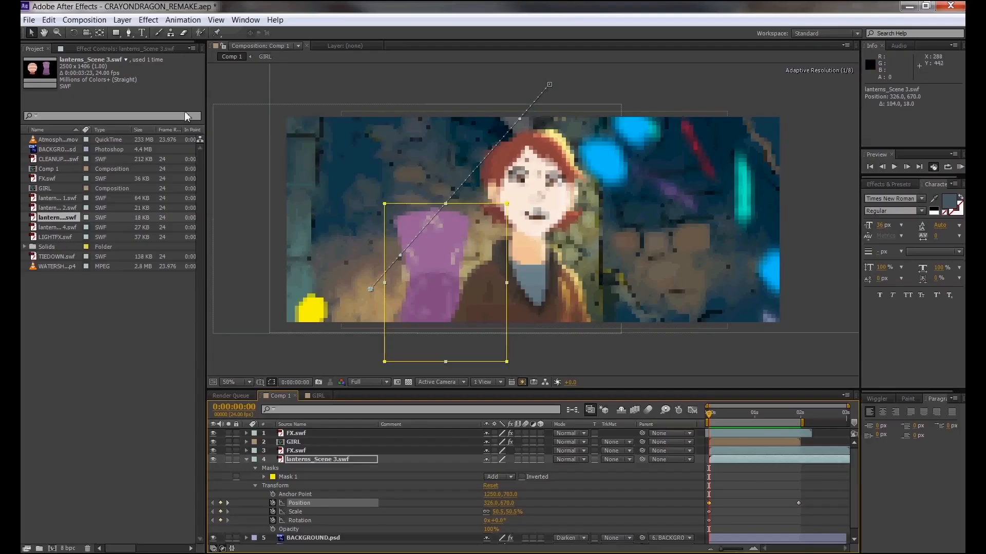
Step: Rotate the purple lantern to about -13.3° at 0:00:00:00 and preview the animation
click(74, 32)
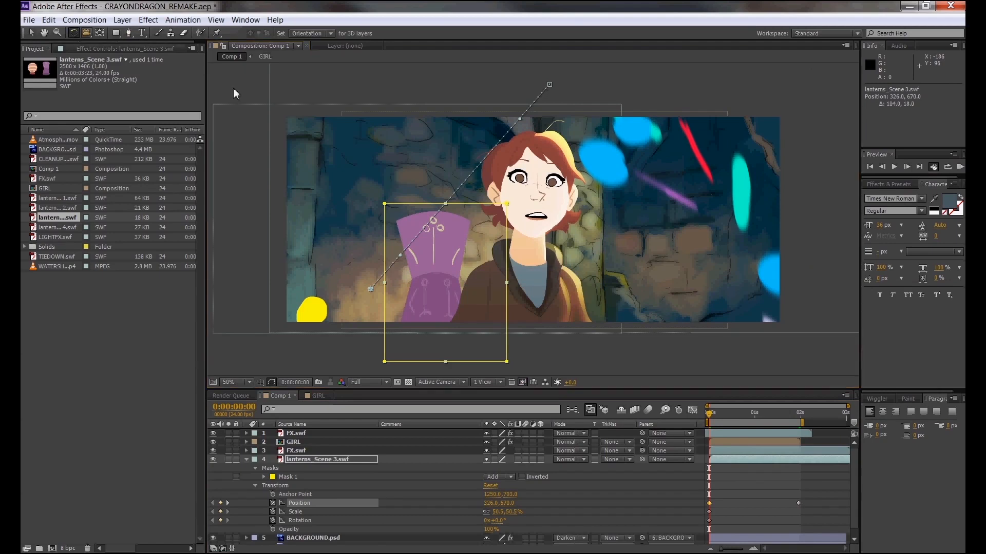
drag(333, 192, 367, 208)
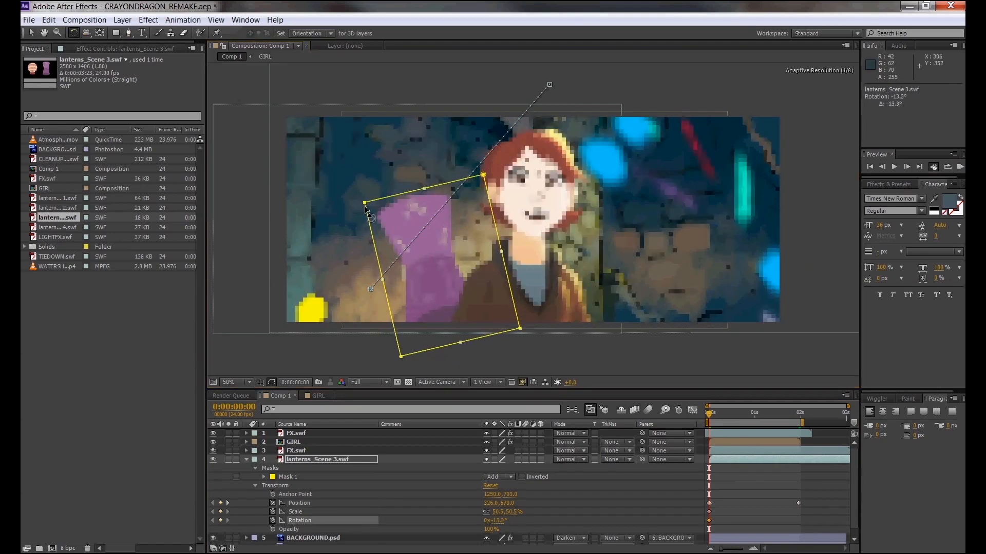
click(956, 168)
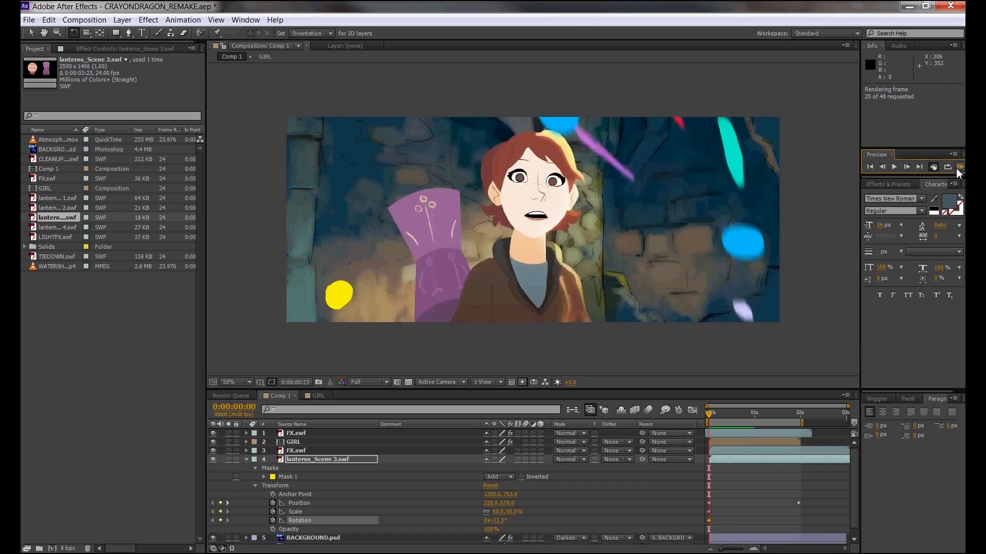
Step: Rotate the purple lantern to about -8.8° at 0:00:01:23, preview the animation and collapse the layer's properties
click(799, 414)
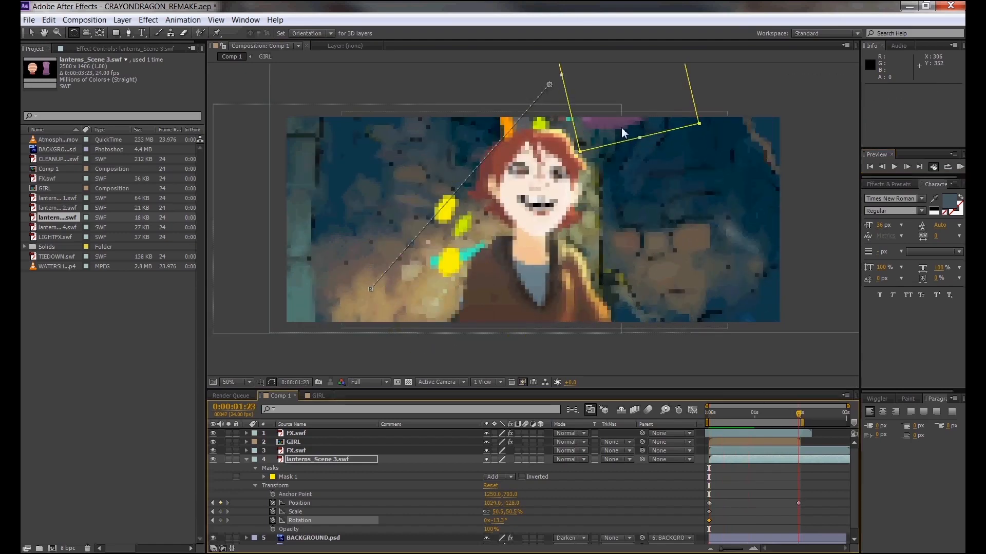
drag(710, 140, 948, 171)
click(948, 167)
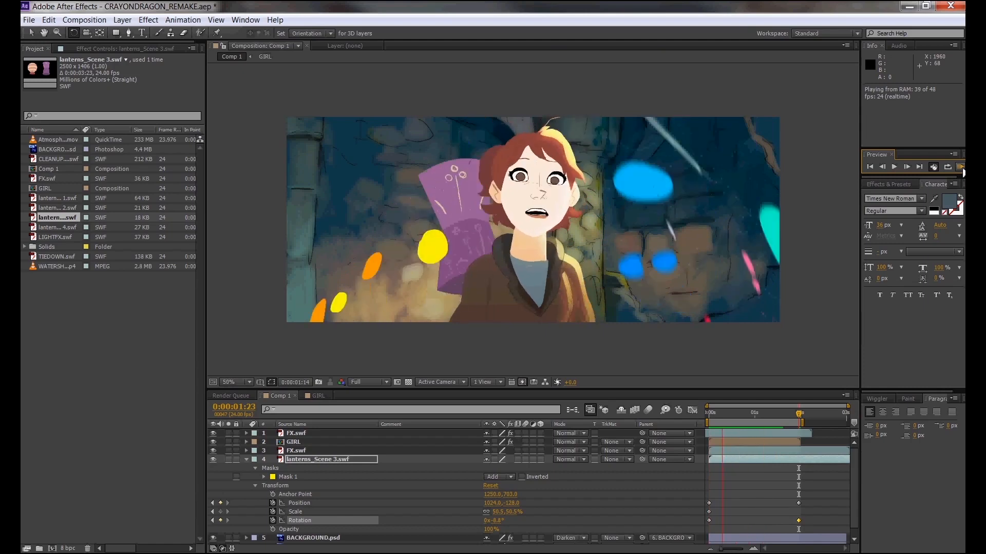
click(963, 170)
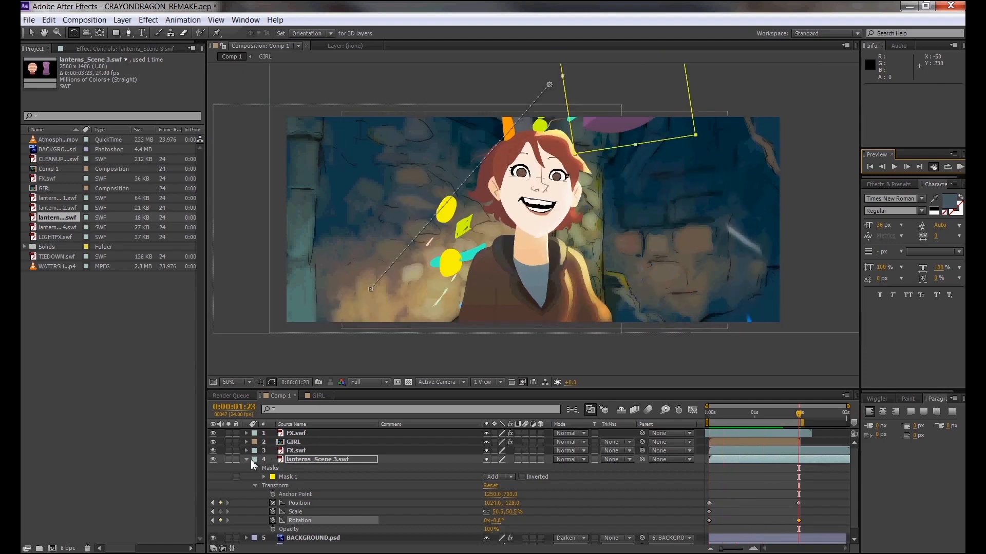
click(246, 460)
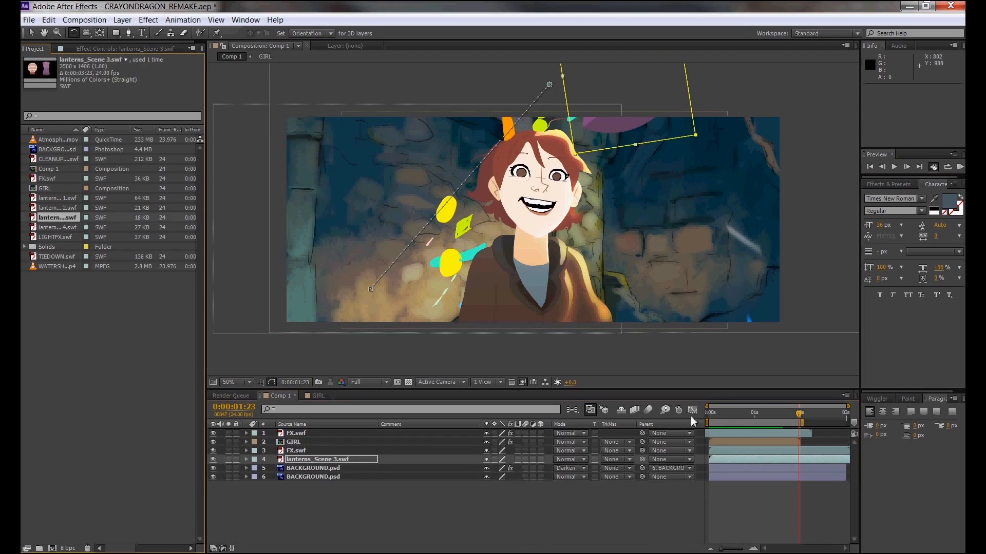
Step: Add a second lanterns_Scene 3.swf to Comp 1 at the first frame and scale it down from its corner
drag(717, 411, 707, 412)
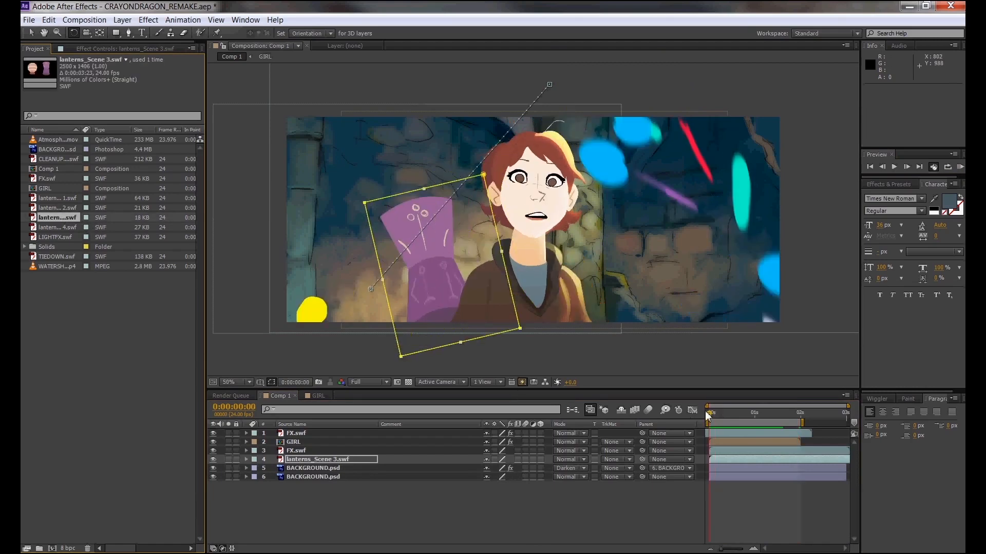
click(61, 219)
drag(67, 217, 522, 261)
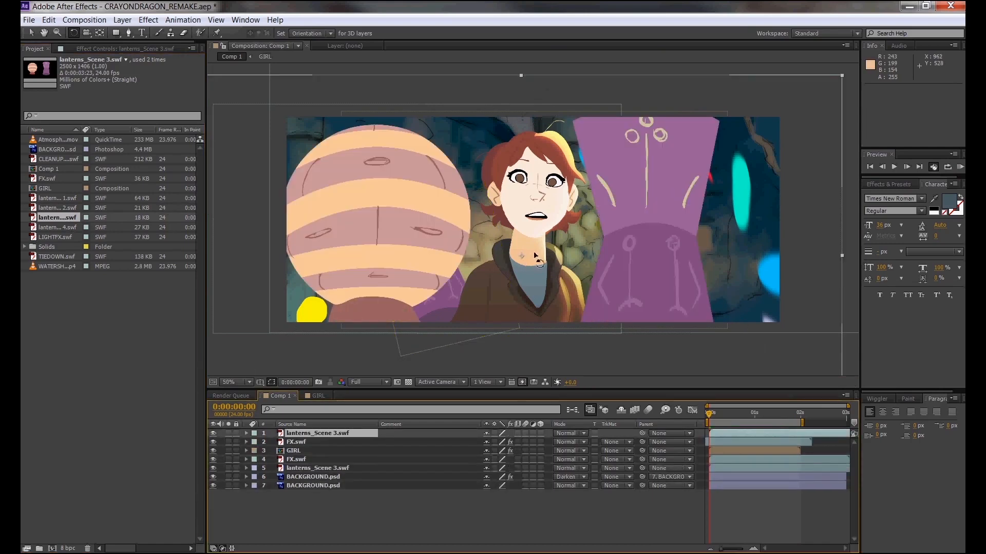
key(comma)
click(31, 32)
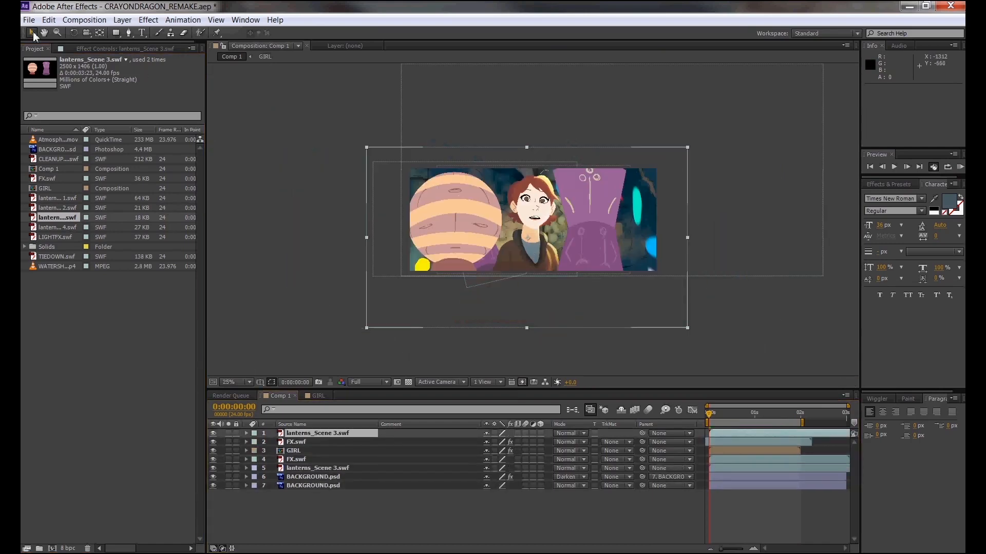
drag(687, 148, 616, 186)
key(period)
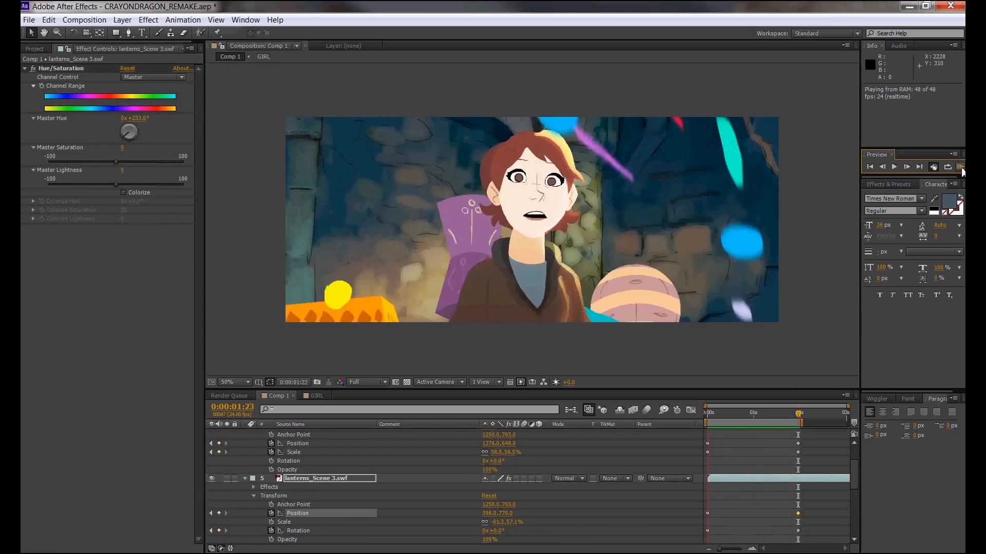
Step: Preview the animation and select all the lanterns layers between the lower FX.swf and the BACKGROUND.psd layers
click(961, 168)
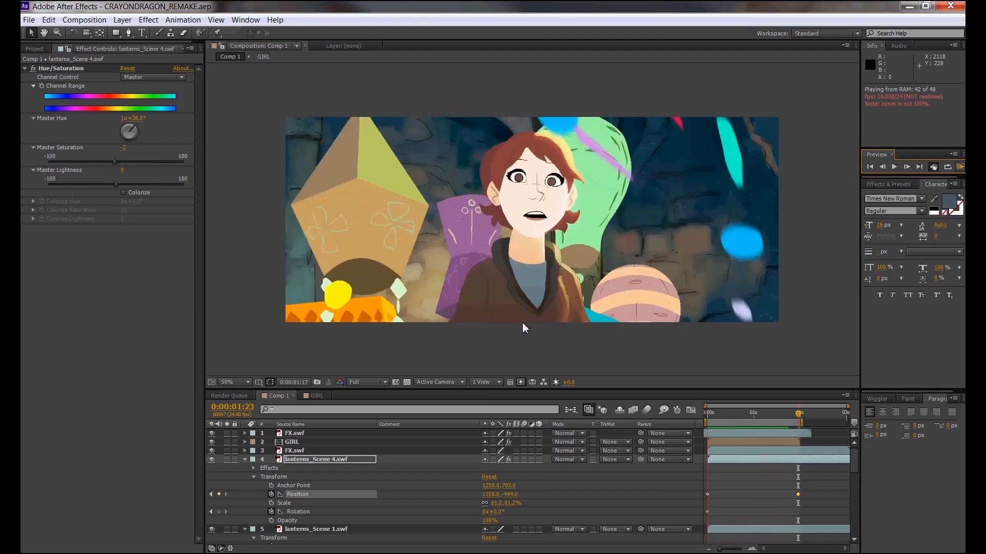
click(295, 450)
scroll(299, 459, down, 3)
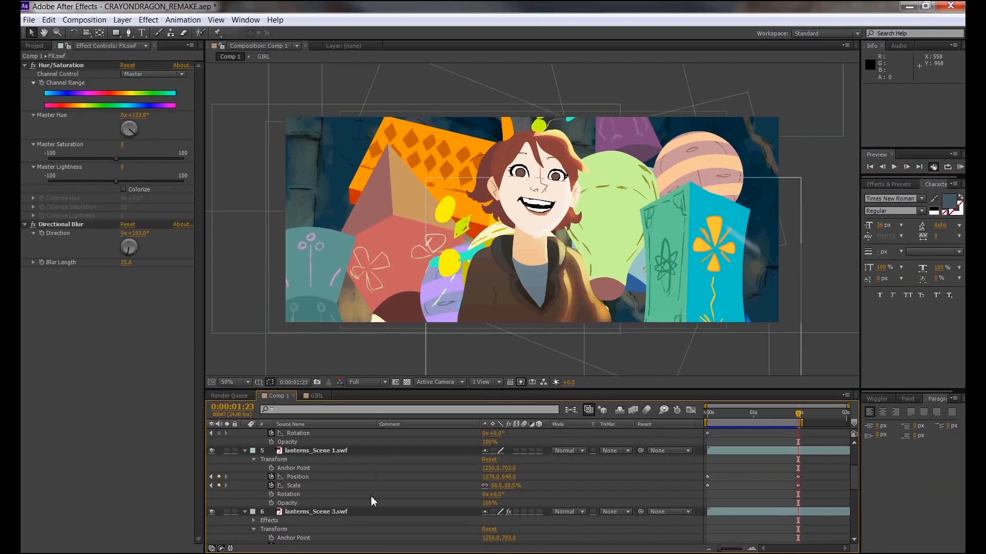
click(333, 511)
scroll(336, 506, down, 3)
click(332, 503)
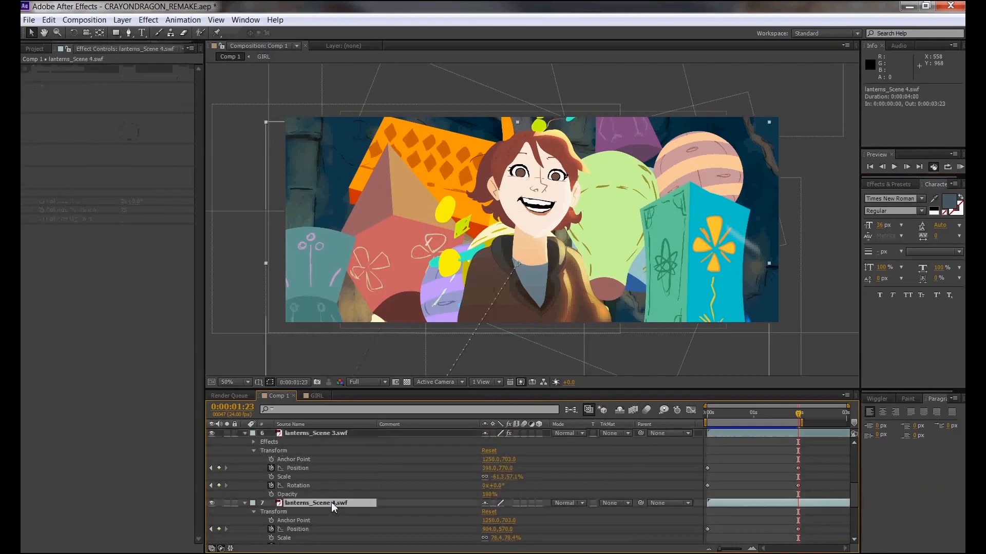
scroll(331, 502, down, 5)
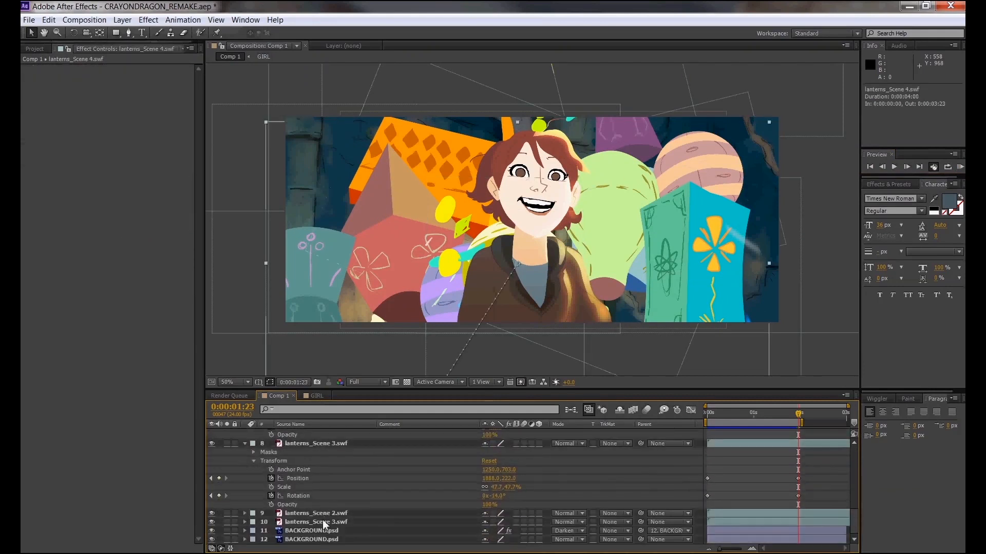
click(323, 521)
scroll(326, 476, up, 9)
key(ctrl+a)
scroll(325, 474, up, 3)
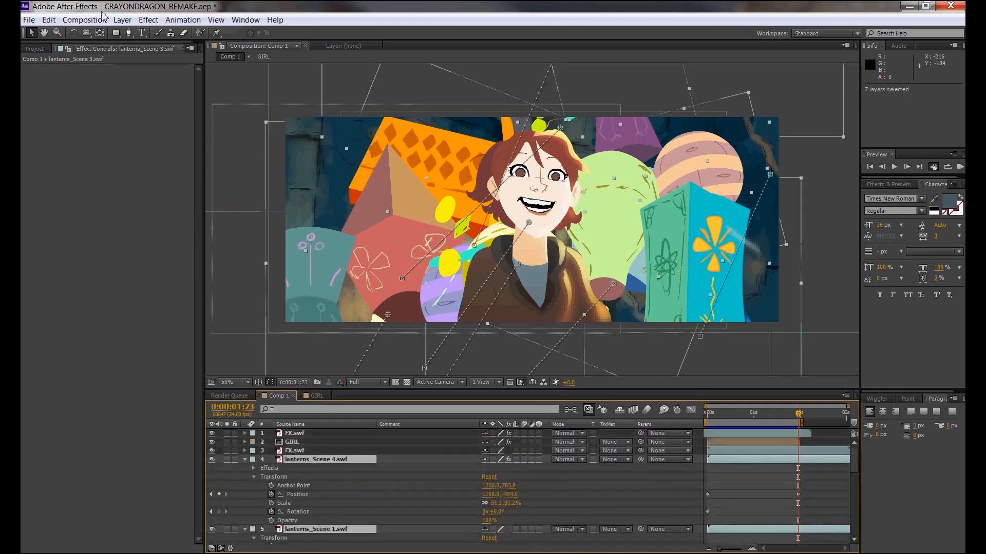
Step: Pre-compose the selected lanterns layers as LanternCrowd, moving all attributes into the new composition, and save the project
click(122, 19)
click(119, 430)
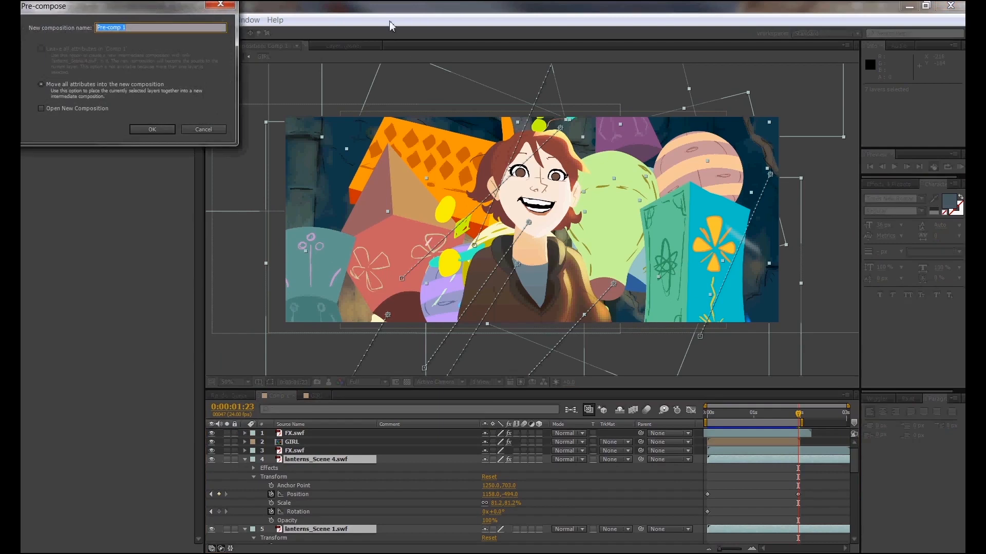
drag(181, 7, 376, 96)
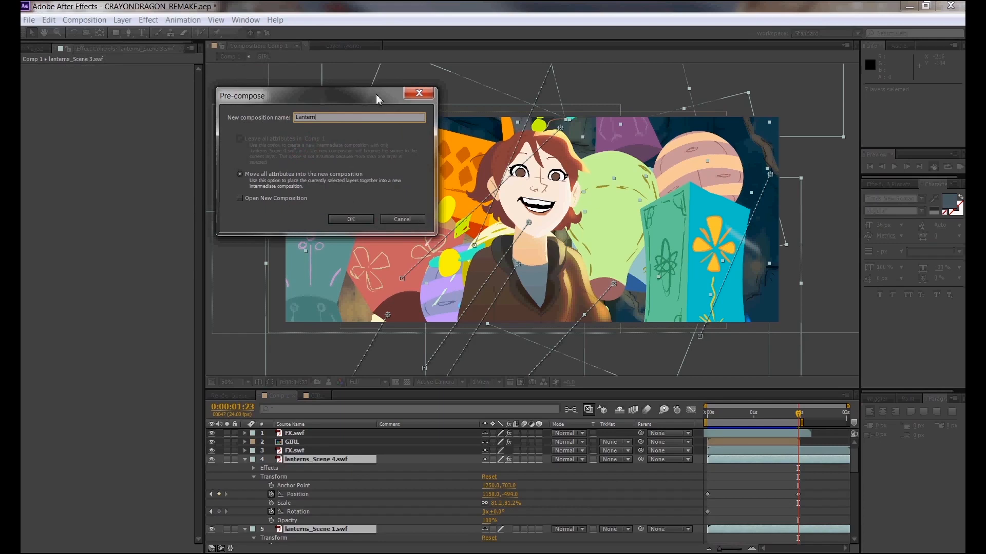
key(Return)
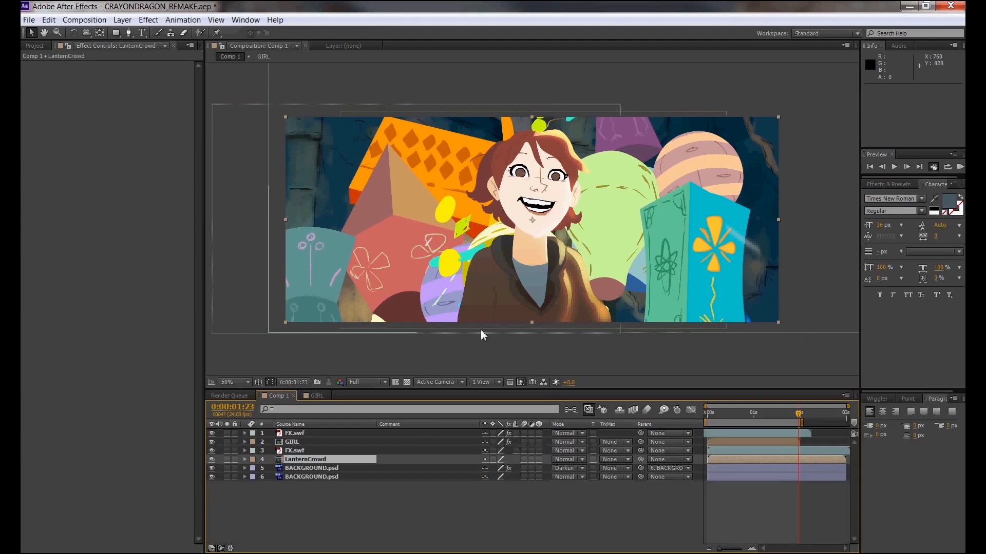
key(ctrl+s)
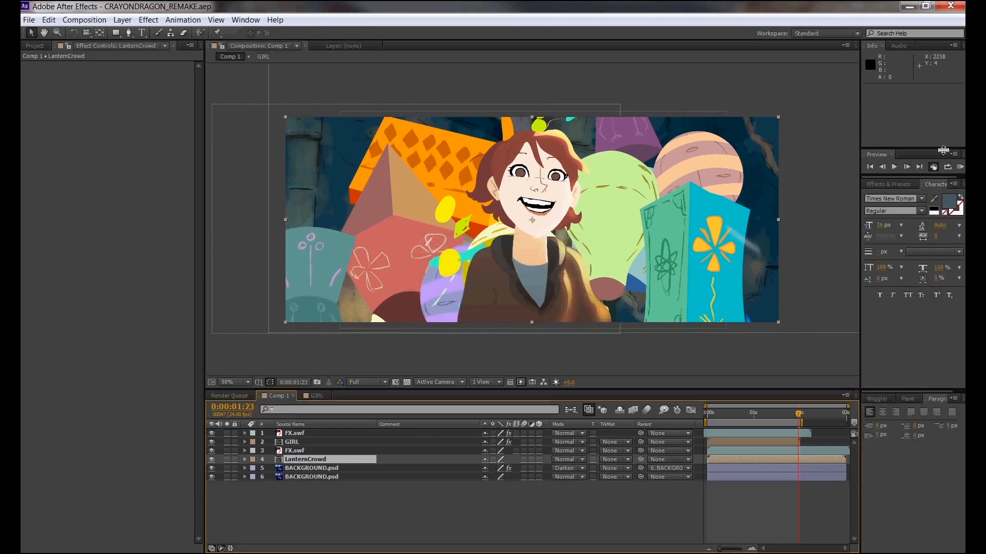
Step: Preview Comp 1, then open LanternCrowd and pre-compose all of its lantern layers as Innercrowd
click(959, 168)
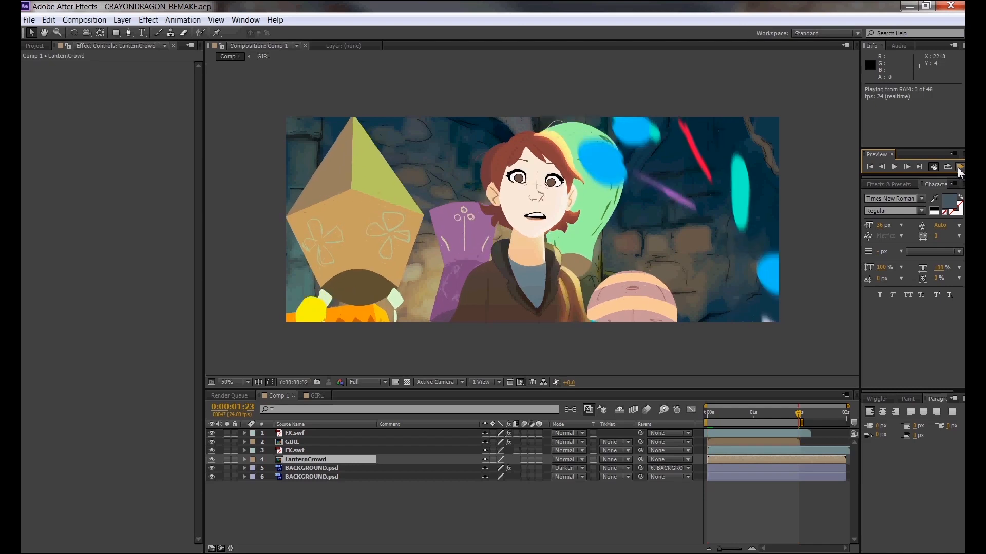
double_click(305, 460)
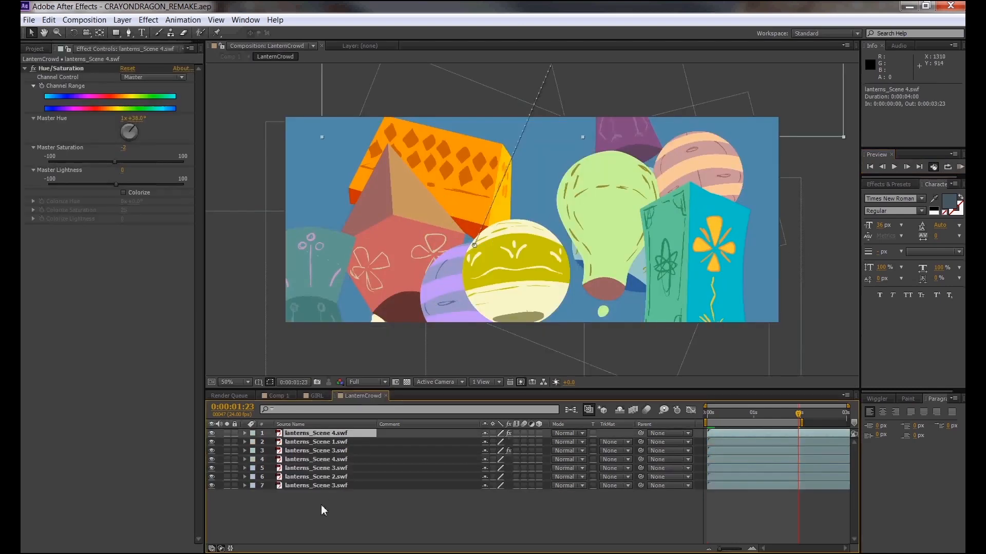
key(ctrl+a)
click(122, 20)
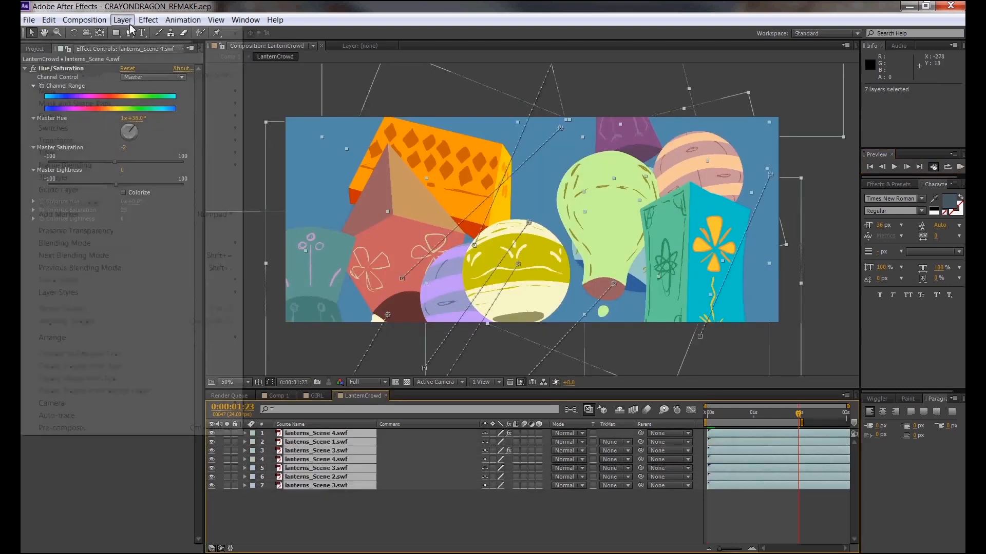
click(63, 428)
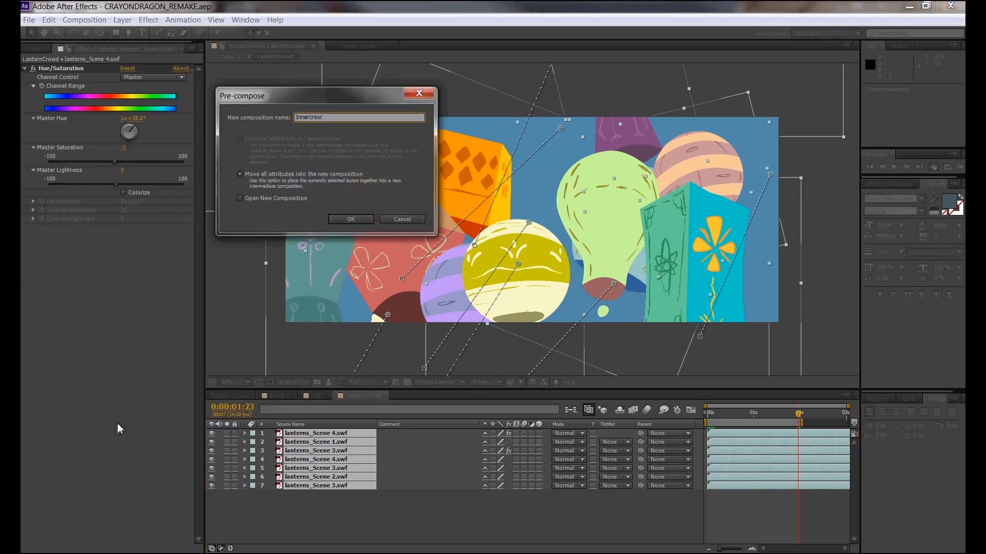
key(Return)
click(439, 503)
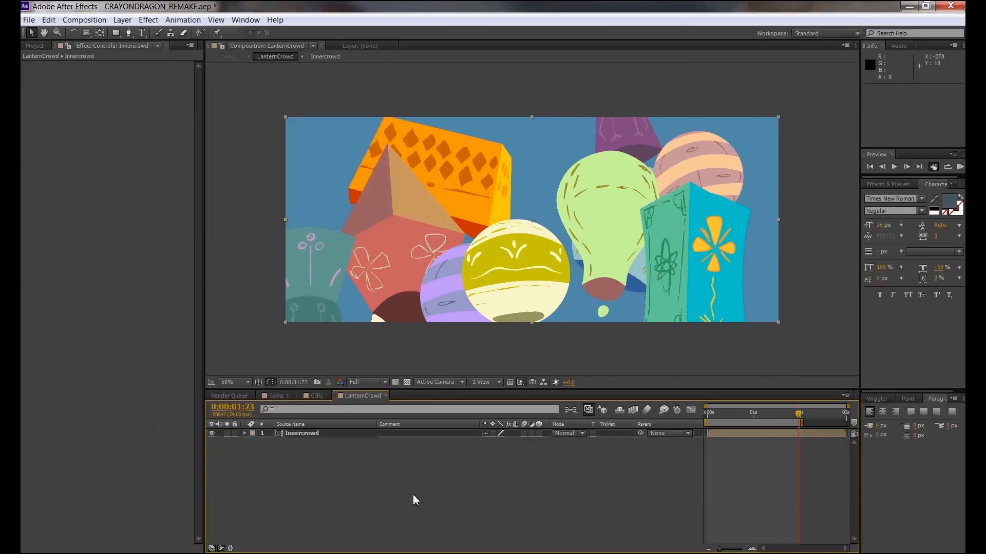
Step: Add a full-size solid in dark blue 203C52 above the Innercrowd layer in LanternCrowd
click(311, 432)
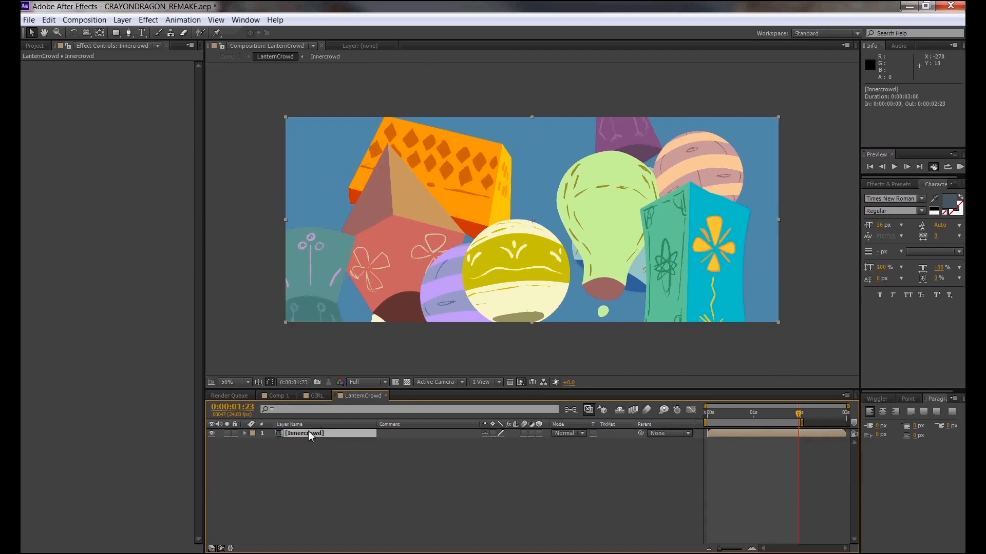
click(124, 20)
mouse_move(123, 34)
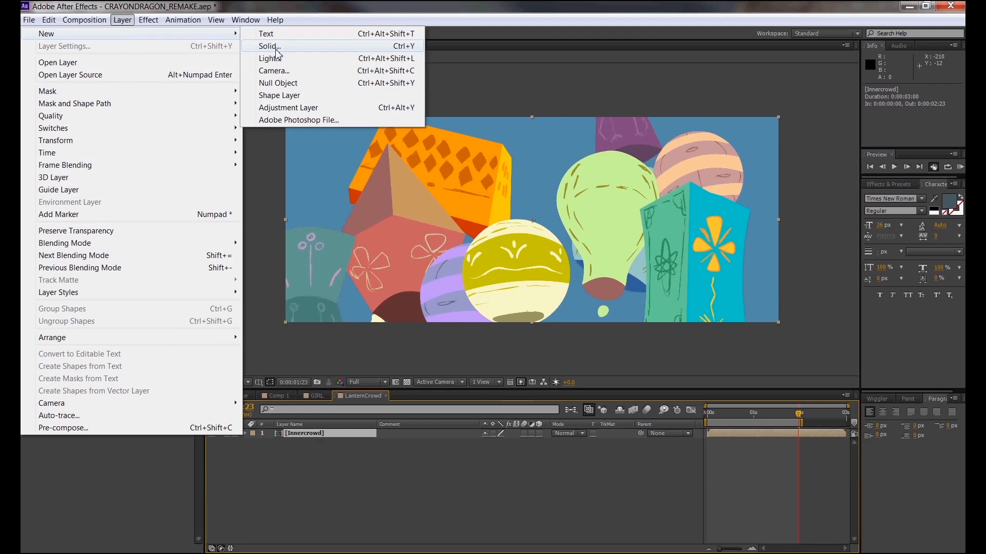
click(269, 46)
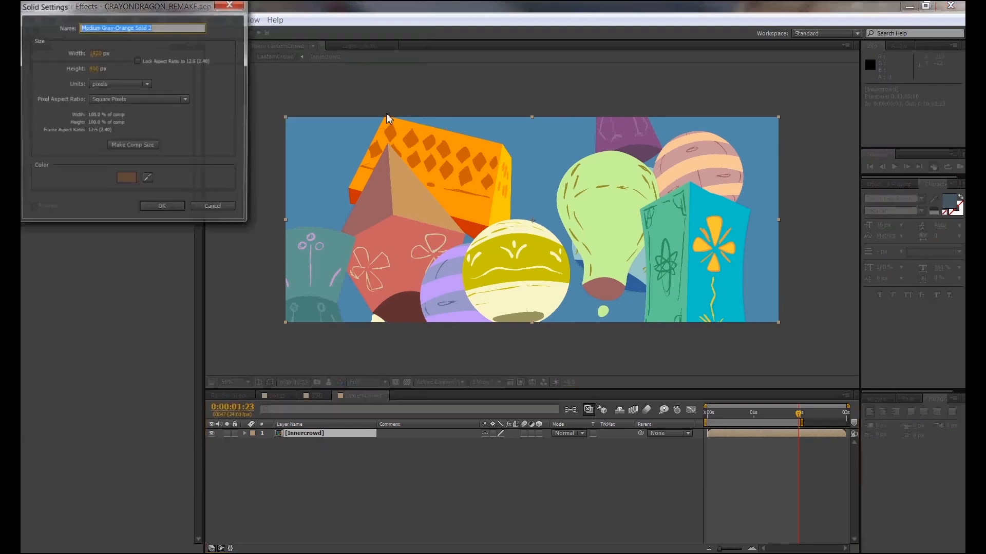
click(124, 182)
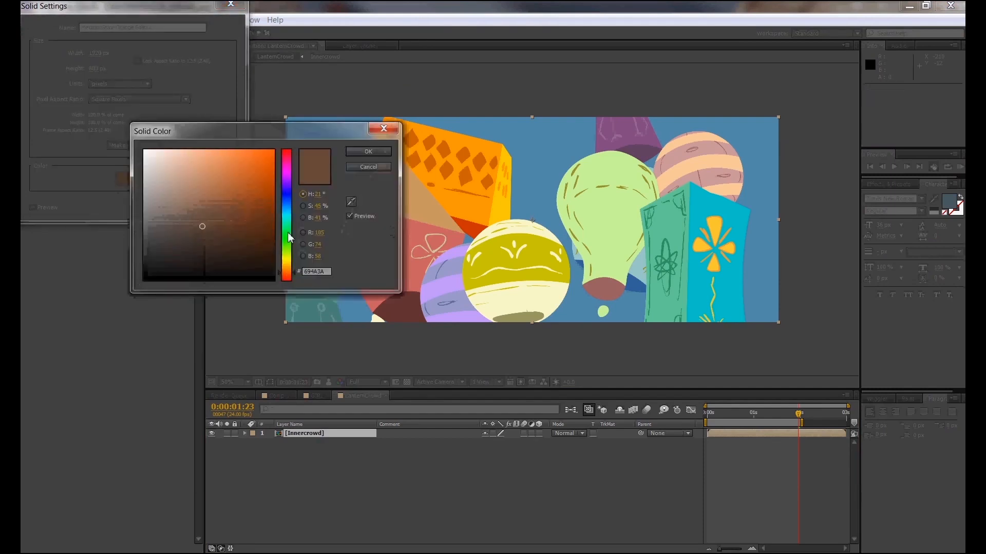
drag(286, 201, 285, 205)
mouse_move(227, 238)
mouse_down()
mouse_move(220, 248)
mouse_move(224, 235)
mouse_up()
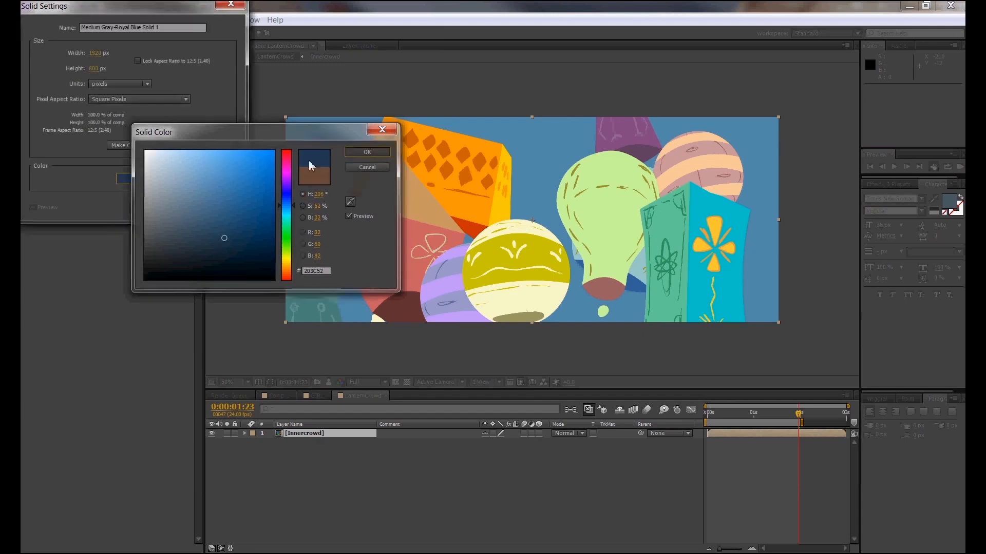
click(368, 152)
click(170, 206)
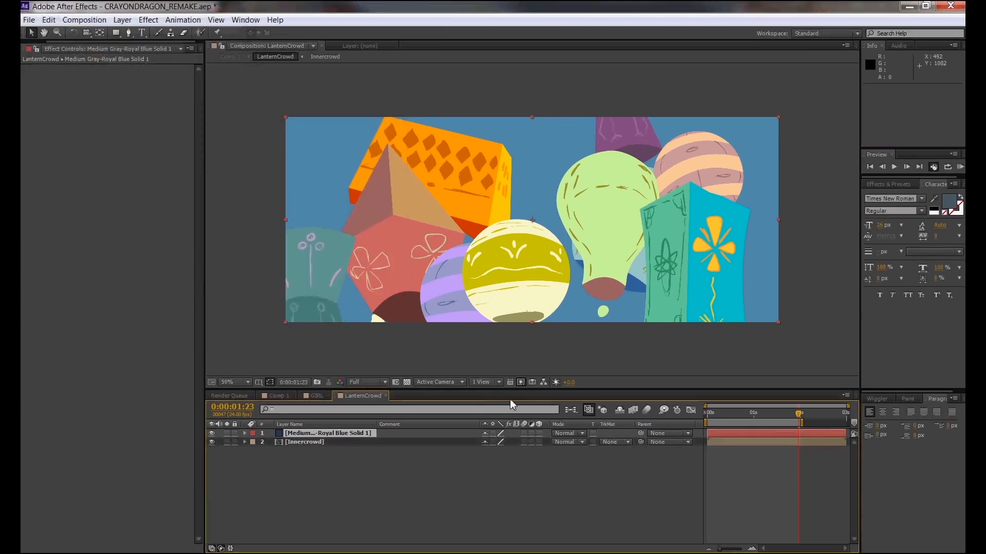
Step: Try the Overlay and Darken blending modes on the blue solid, settle on Multiply, and preserve the underlying transparency
click(565, 434)
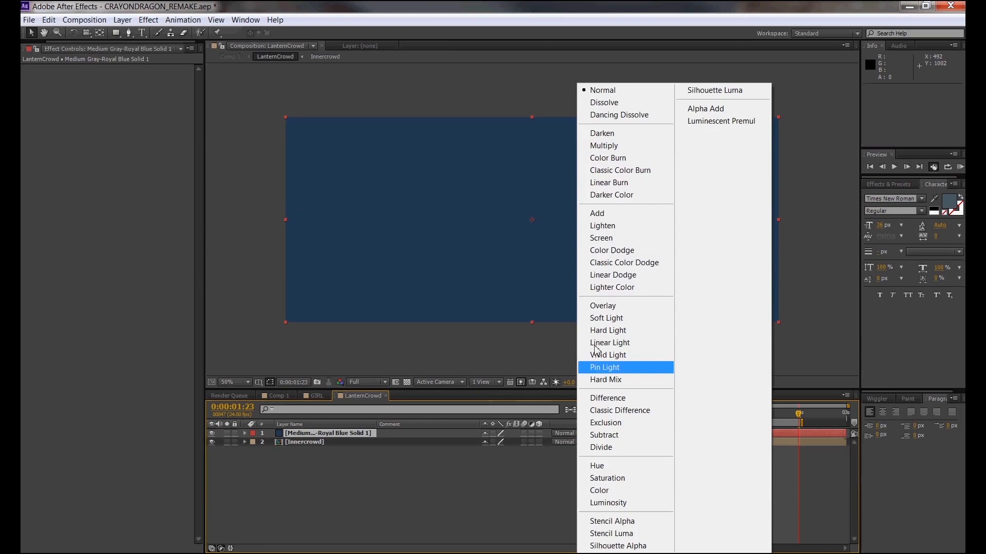
click(602, 306)
click(557, 434)
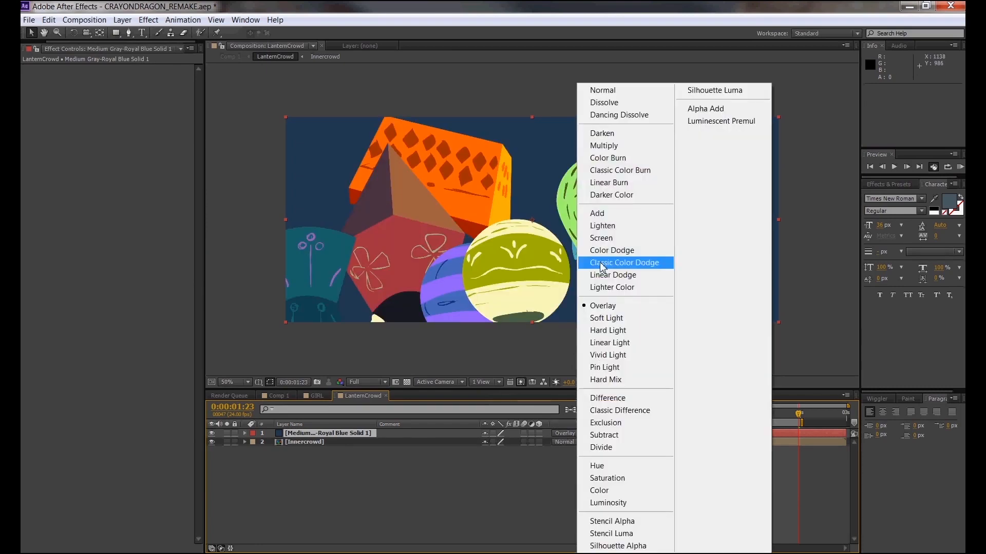
click(618, 134)
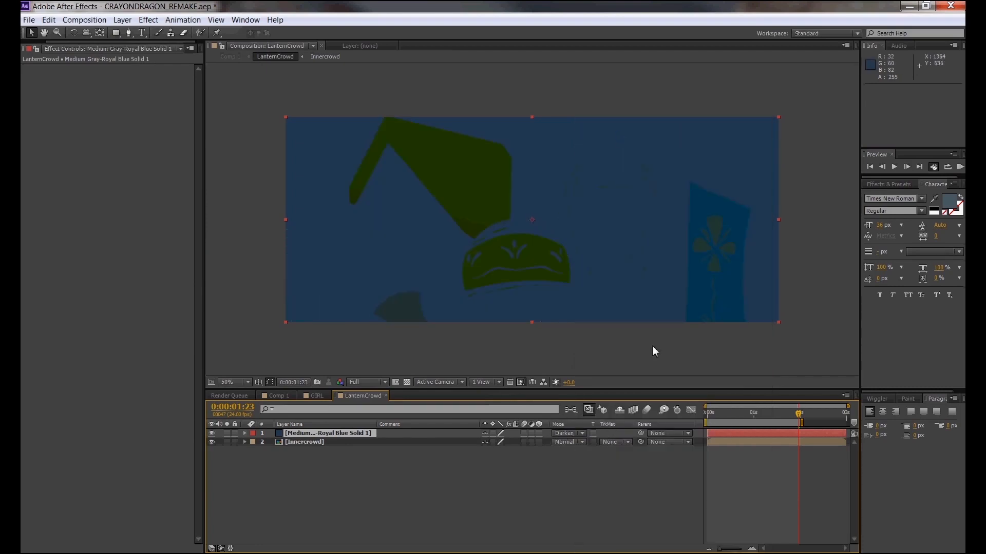
click(574, 434)
click(620, 145)
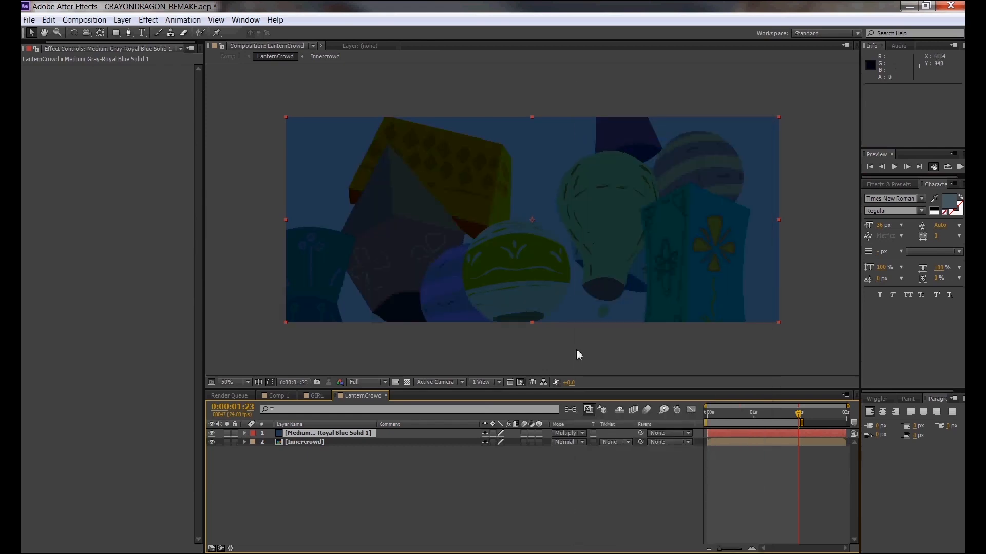
click(593, 434)
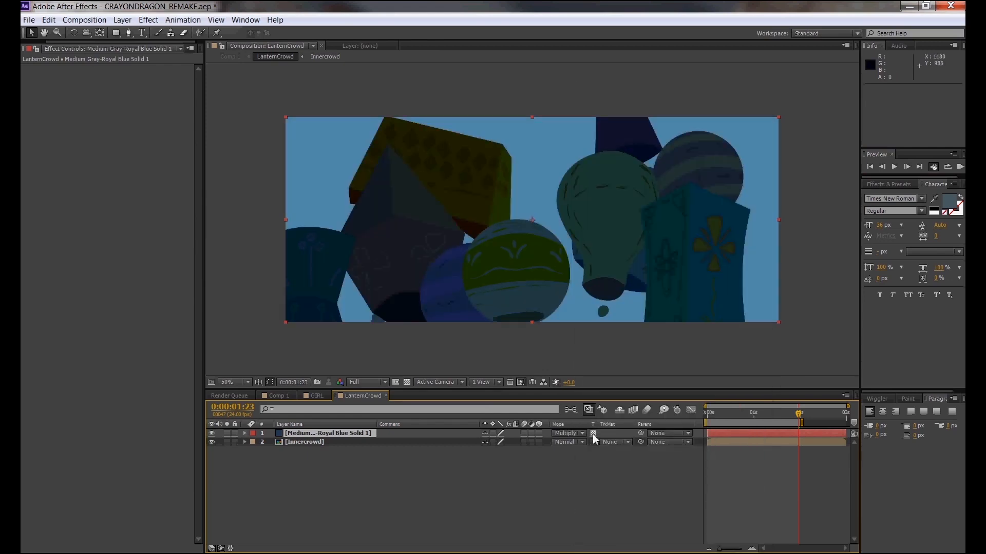
Step: Start a pen mask on the blue solid with a vertex above the frame's upper right and a curved one on the orange lantern
click(129, 33)
click(746, 99)
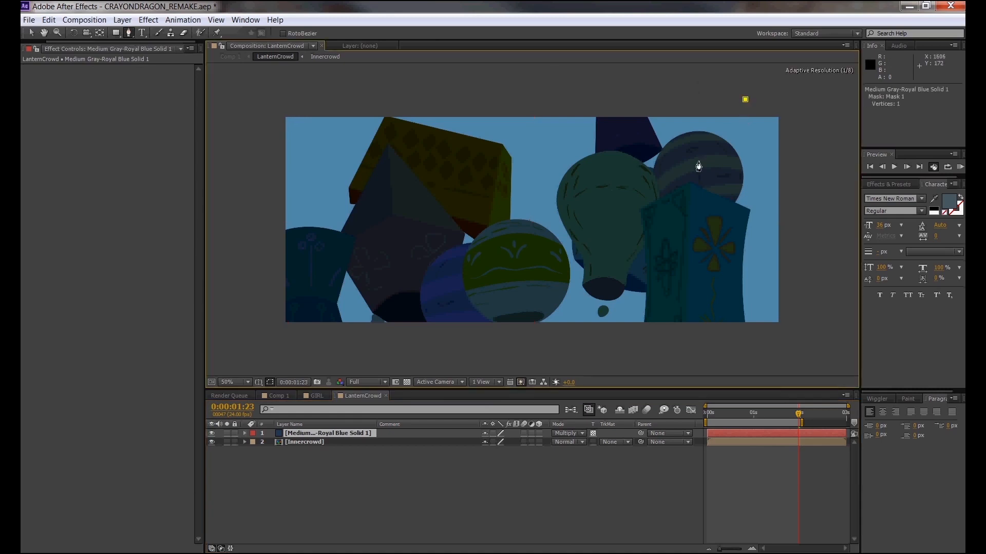
key(z)
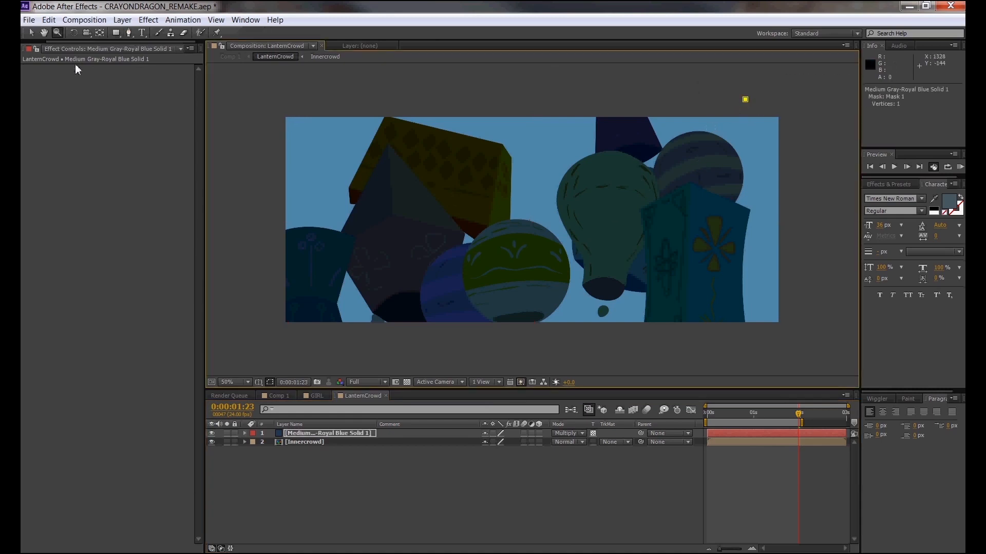
click(129, 32)
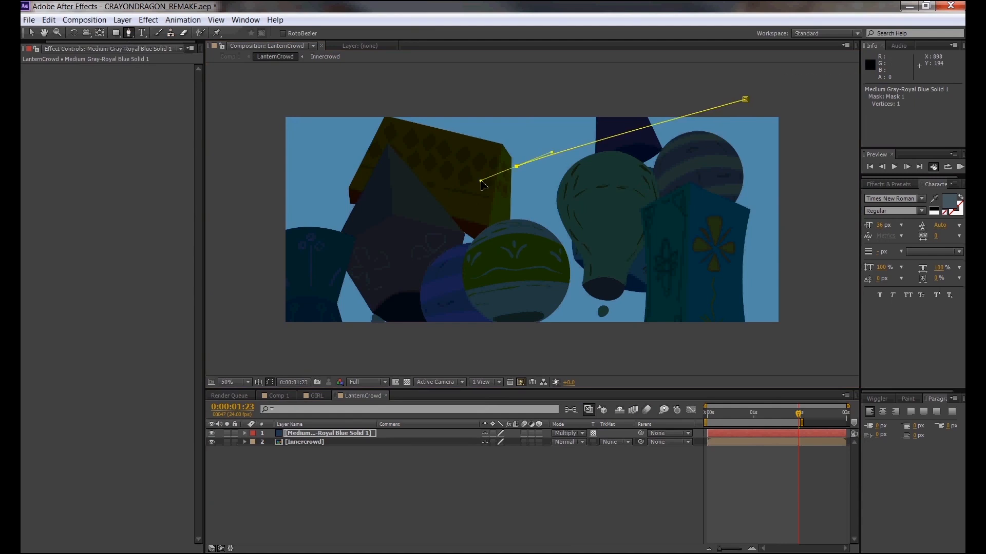
drag(404, 248, 385, 282)
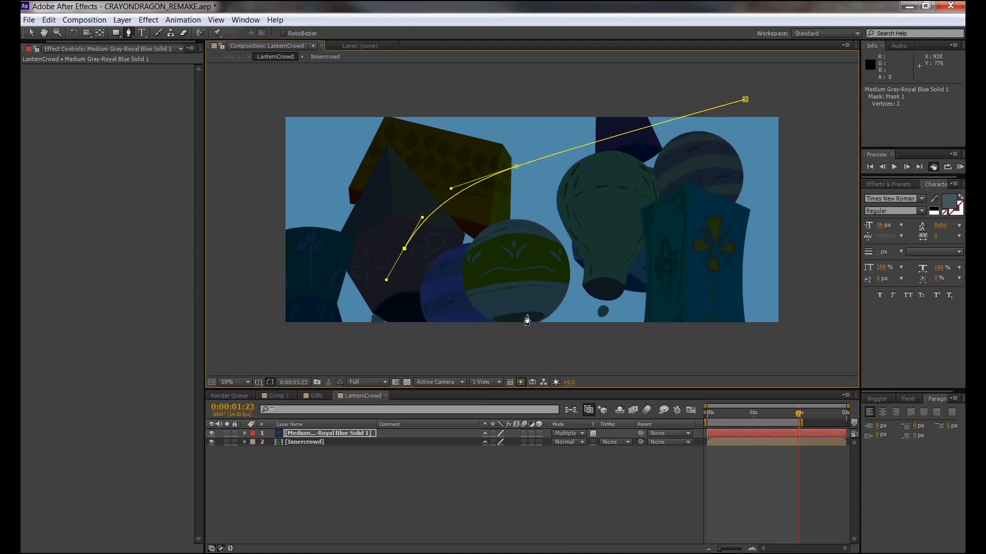
drag(520, 311, 555, 312)
click(709, 279)
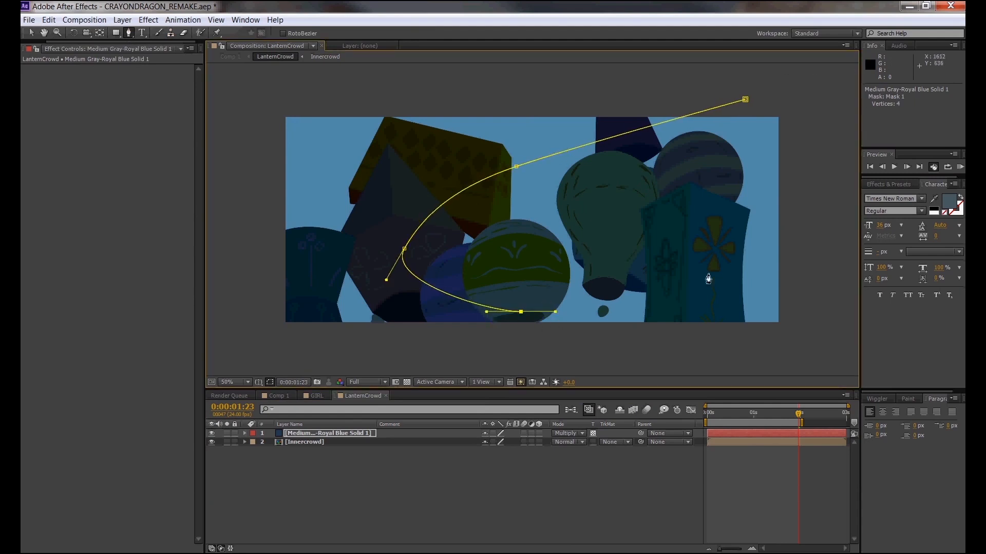
key(ctrl+z)
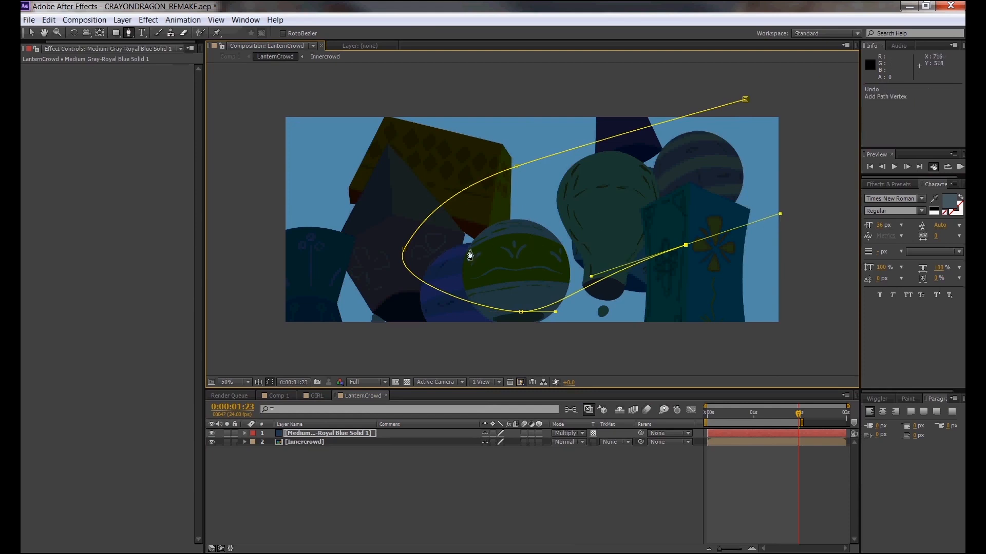
key(ctrl+z)
key(ctrl+z)
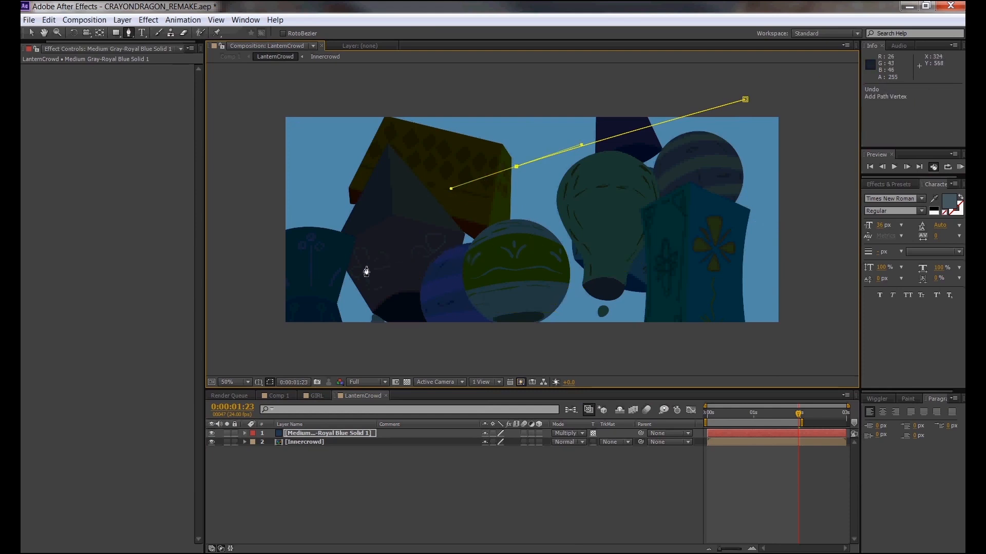
Step: Complete the blue solid's mask as a closed seven-vertex curved band running diagonally across the lanterns and beyond the upper right corner
drag(364, 266, 407, 316)
drag(535, 268, 628, 247)
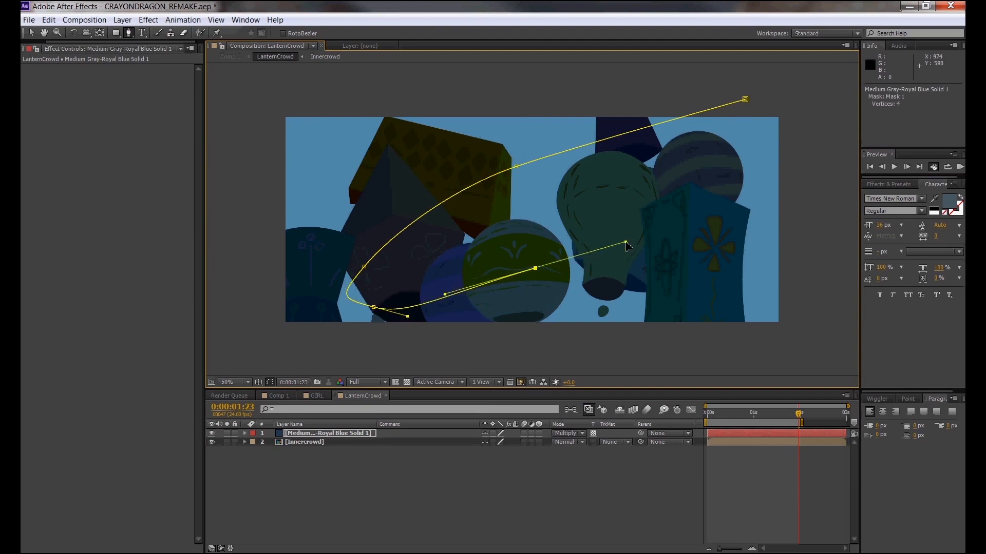
drag(783, 191, 834, 166)
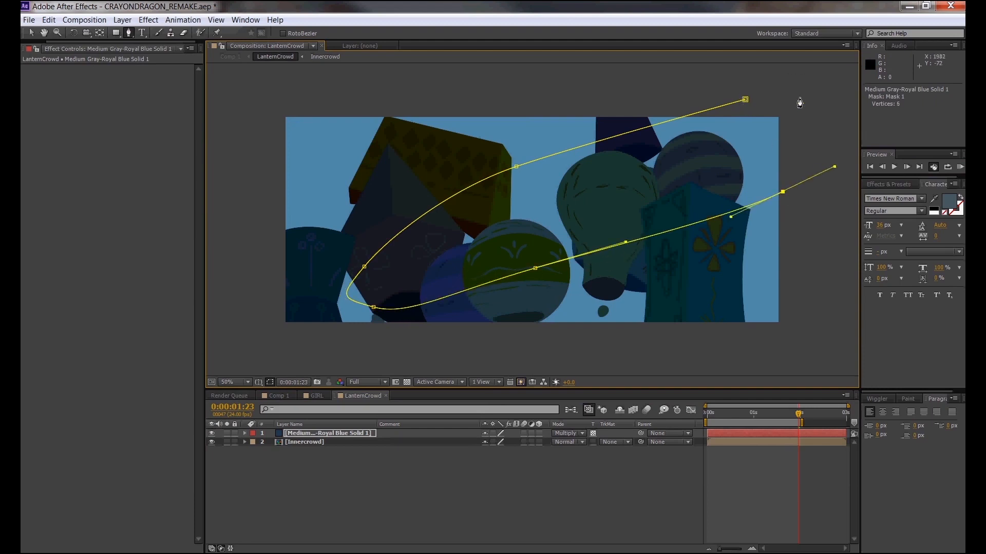
click(799, 97)
click(744, 99)
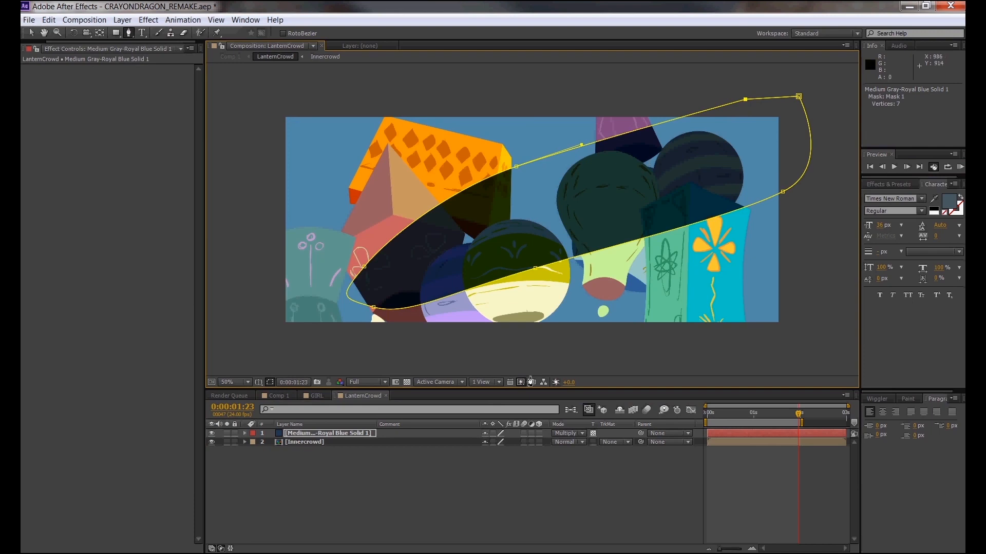
Step: Expand the blue solid's mask and transform properties and invert Mask 1
click(564, 434)
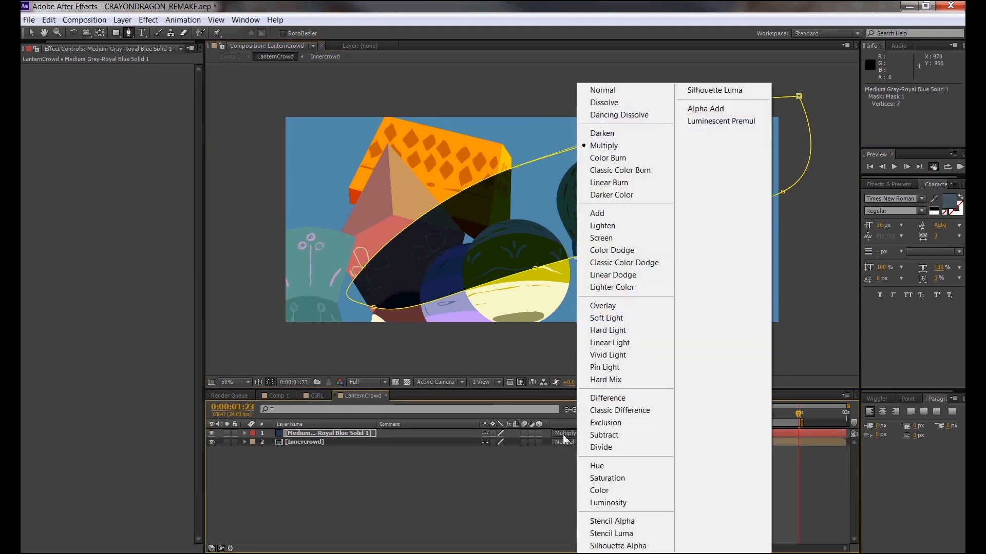
click(244, 434)
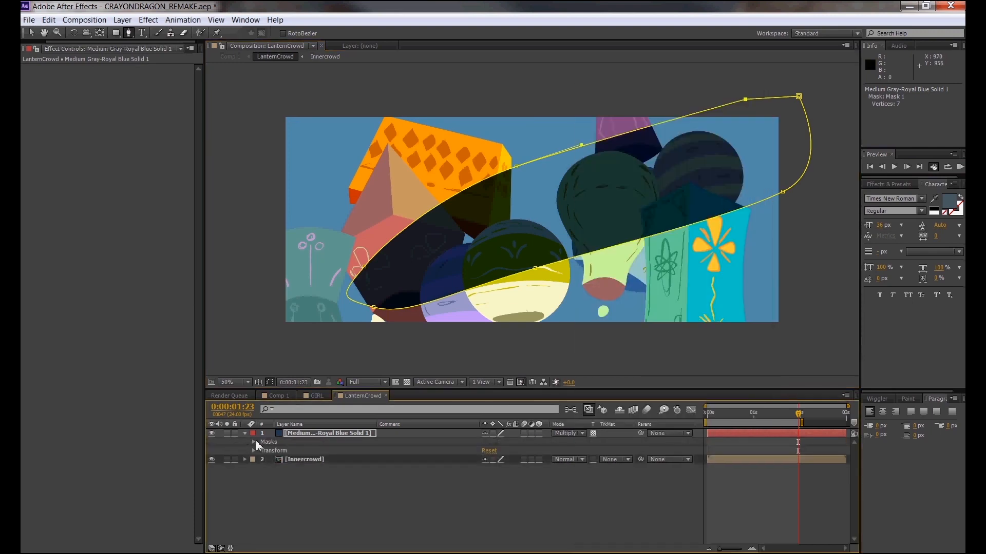
click(254, 451)
click(254, 443)
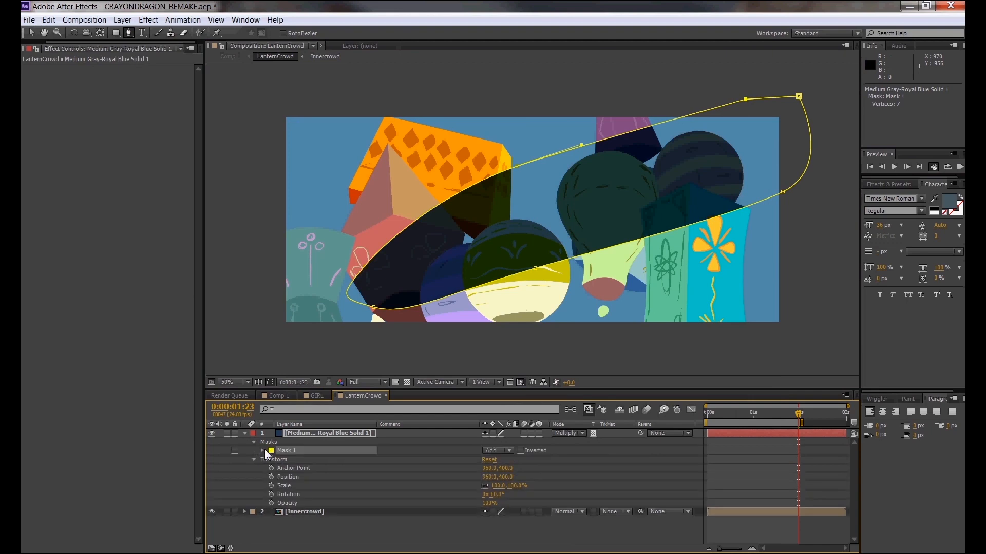
click(520, 450)
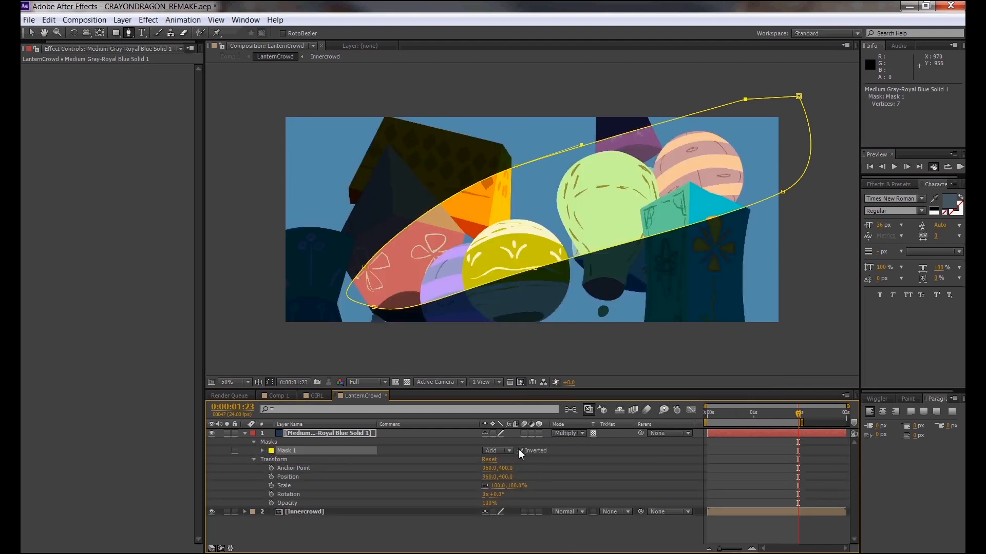
Step: Set the feather of Mask 1 to 176 pixels and its opacity to about 80%
click(262, 451)
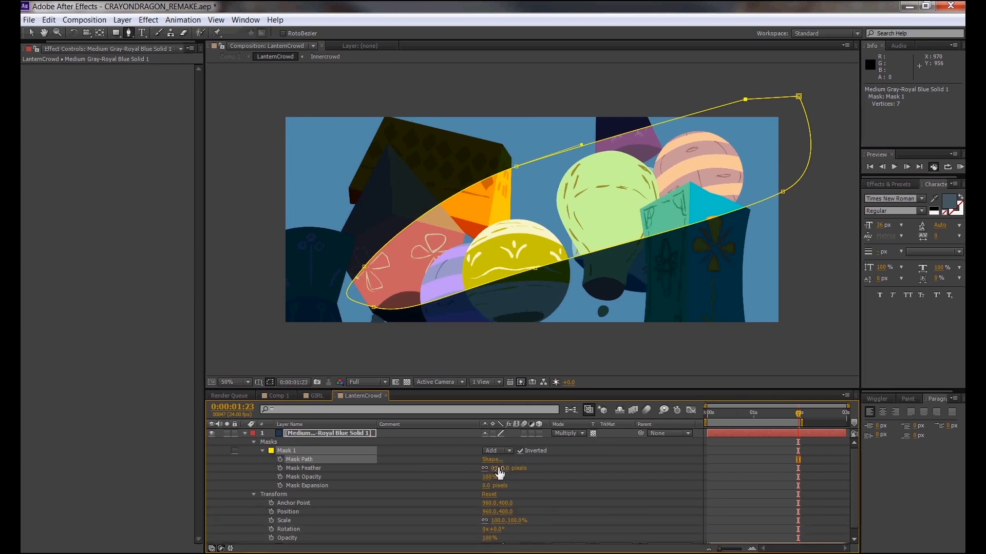
drag(486, 480, 531, 479)
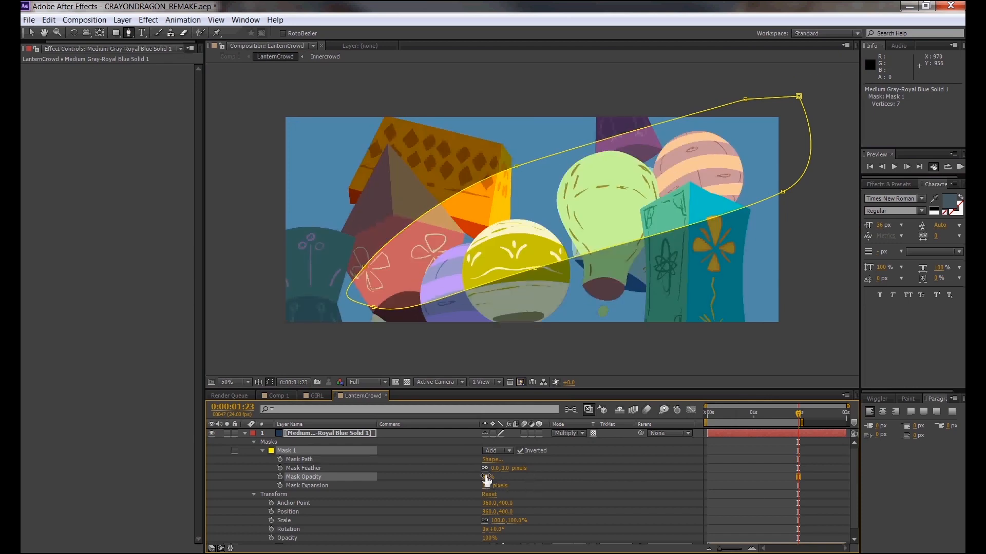
drag(388, 482, 524, 474)
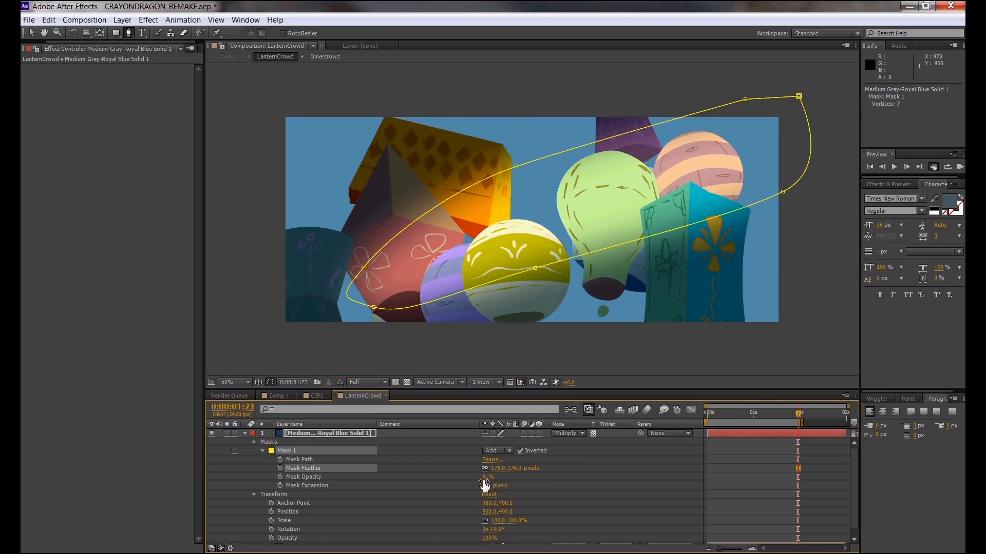
drag(495, 477, 499, 477)
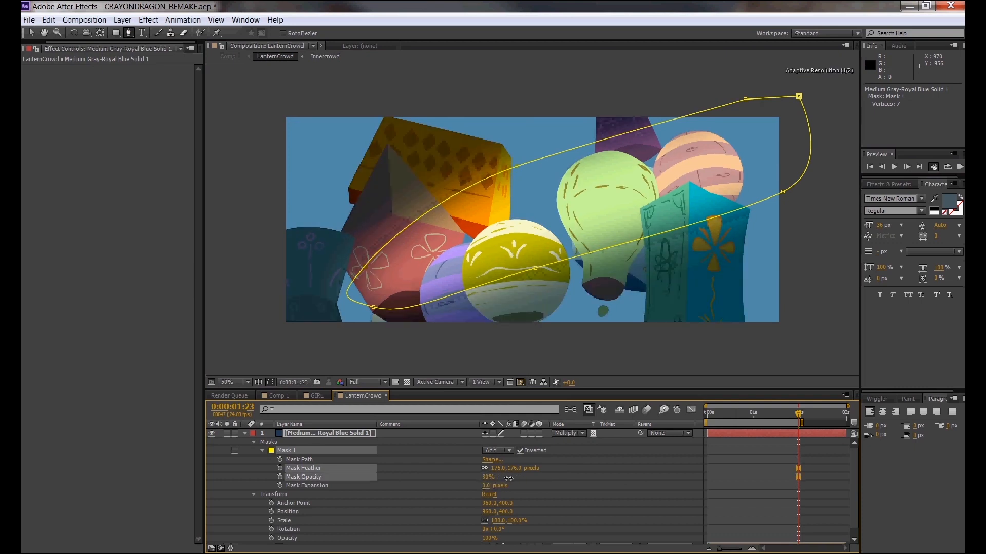
Step: Return to Comp 1 and preview the animation with the shaded lanterns
click(322, 398)
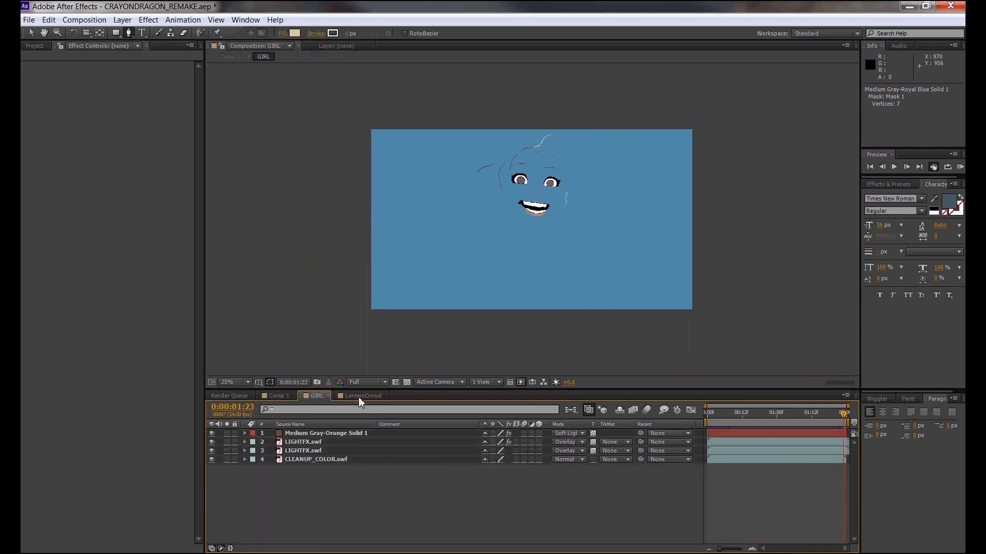
click(359, 396)
click(315, 397)
click(294, 396)
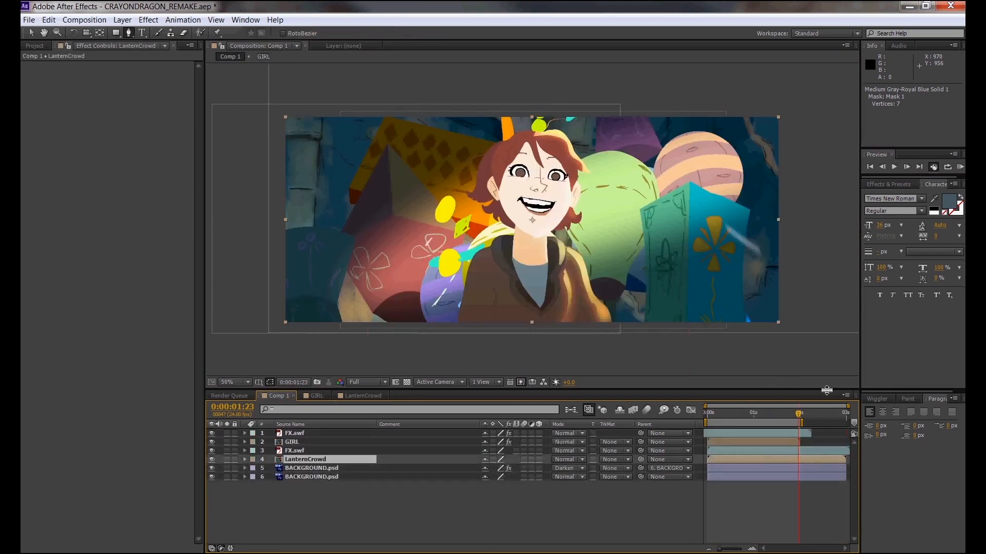
click(960, 168)
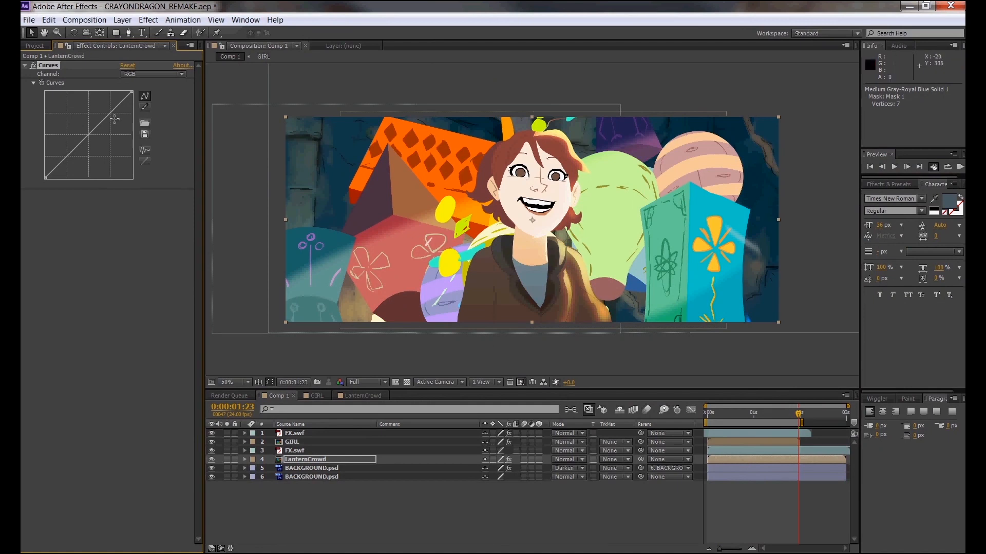
Step: Bend the RGB curve of LanternCrowd's Curves effect into an S-shape that darkens the lower tones and lifts the upper midtones
mouse_move(90, 134)
mouse_down()
mouse_move(96, 146)
mouse_move(89, 137)
mouse_move(83, 163)
mouse_move(70, 157)
mouse_move(85, 148)
mouse_up()
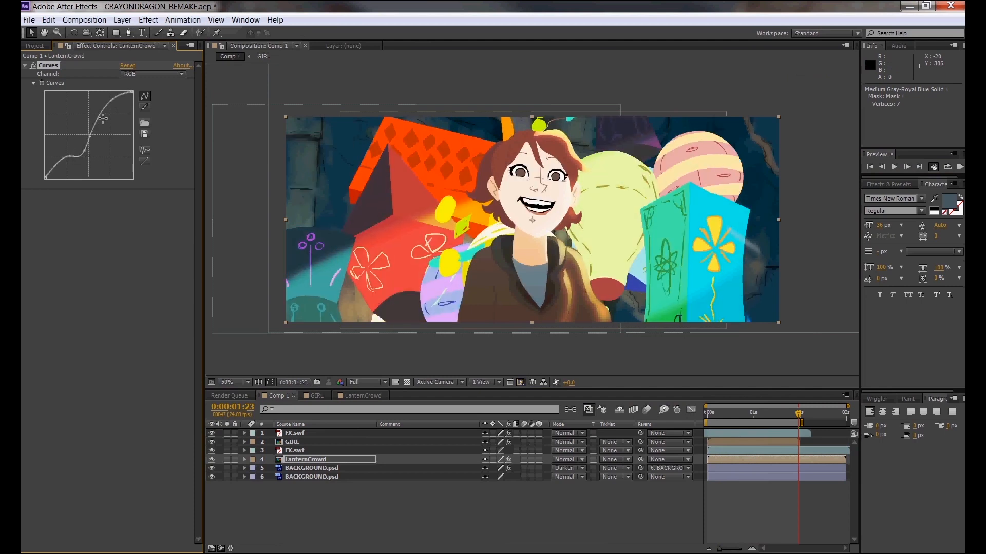
mouse_move(103, 112)
mouse_down()
mouse_move(114, 113)
mouse_move(96, 136)
mouse_move(109, 117)
mouse_up()
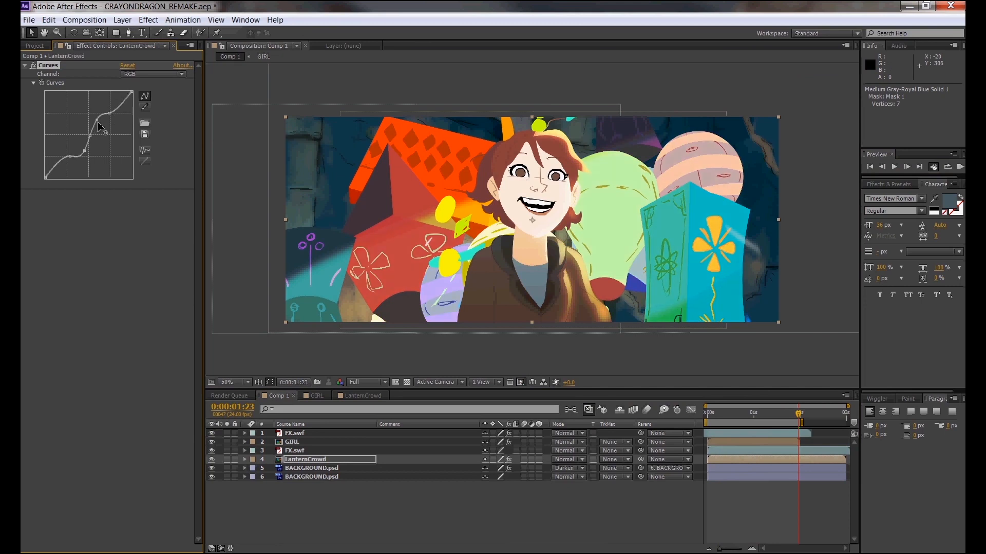
click(841, 114)
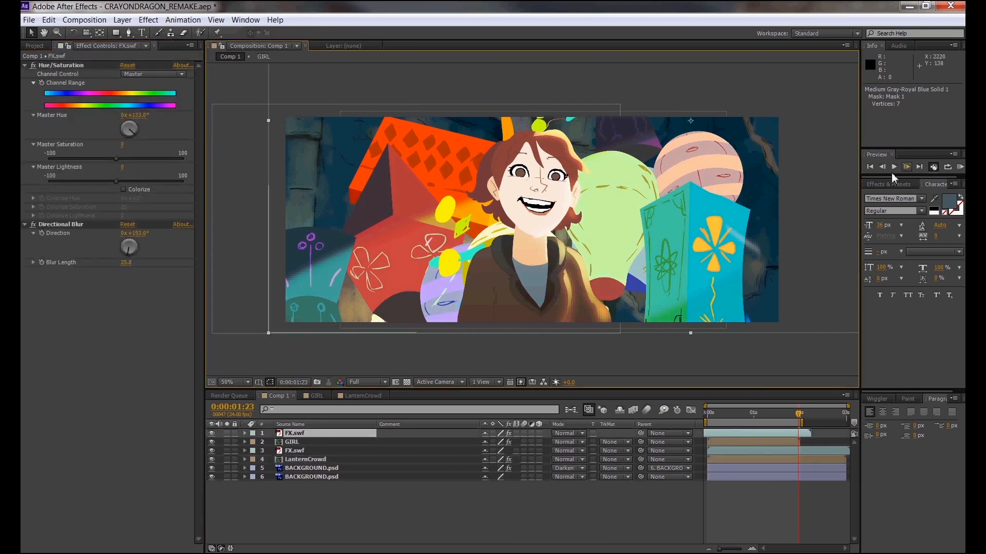
Step: Set the blend mode of the topmost FX.swf layer to Color Dodge and preview the composition in RAM
click(960, 167)
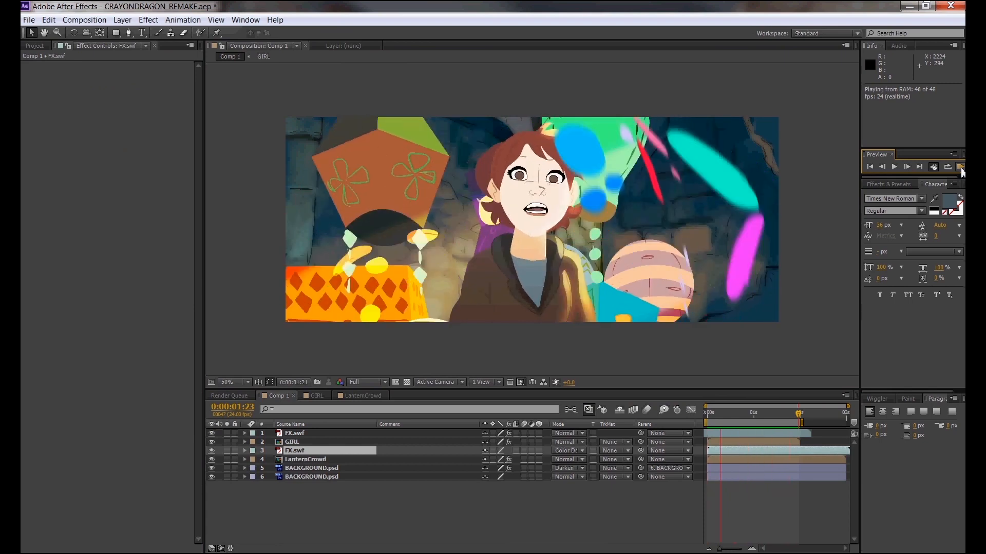
click(296, 433)
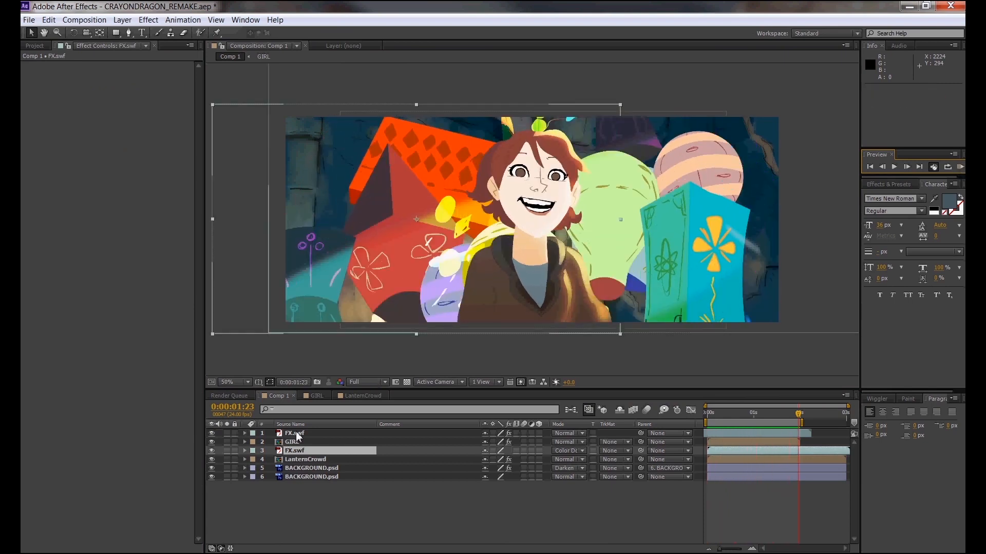
click(296, 434)
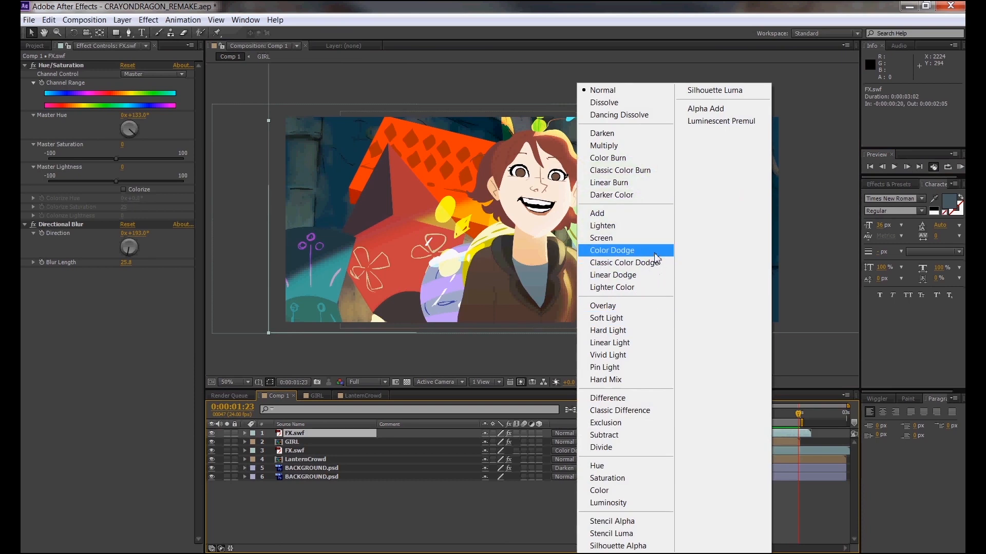
click(611, 250)
click(960, 167)
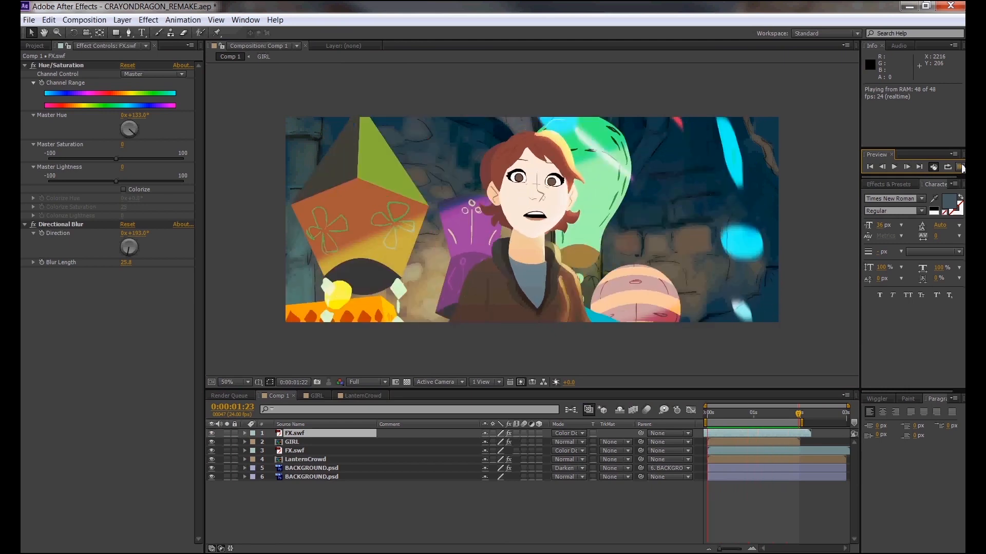
click(351, 512)
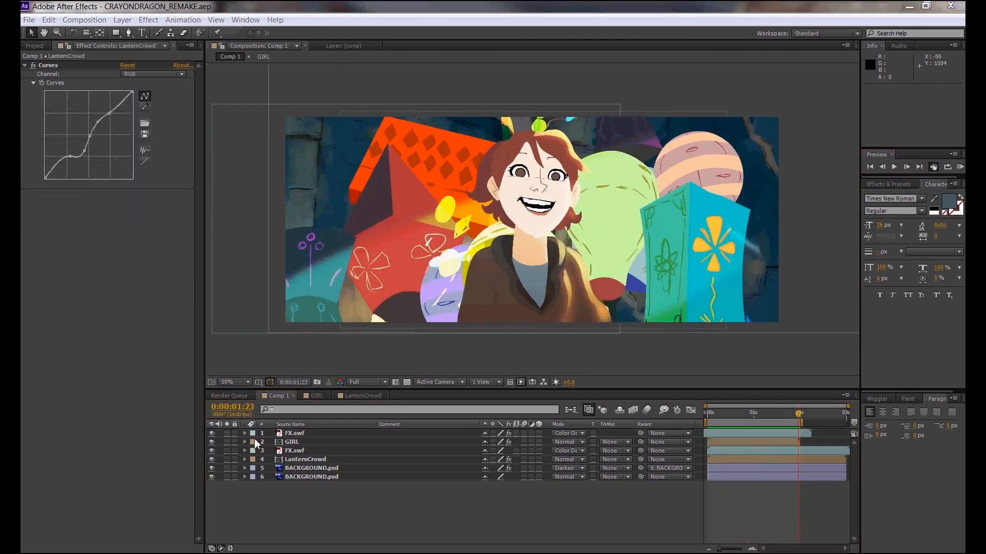
Step: Add an Inner Shadow layer style to the LanternCrowd layer and expand its properties
click(322, 458)
right_click(323, 458)
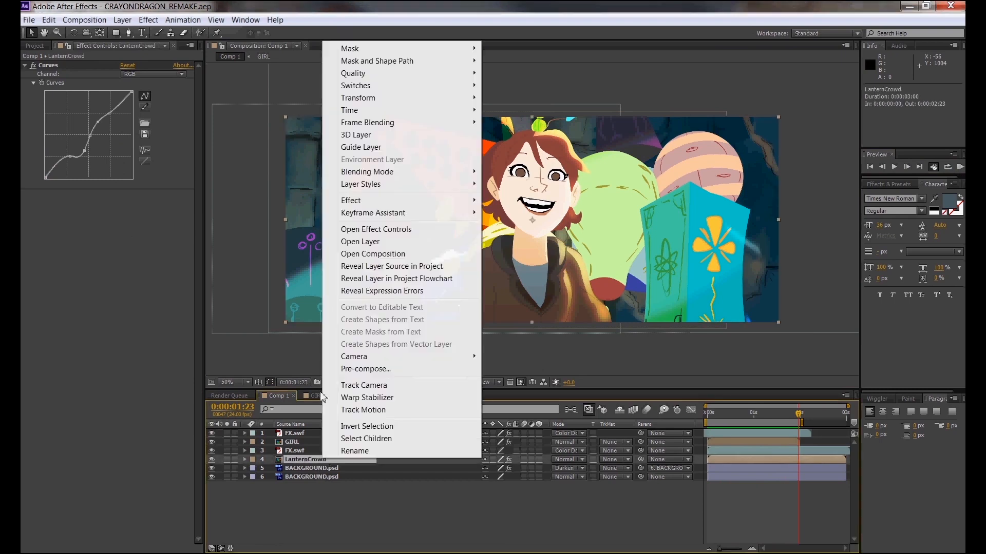
mouse_move(407, 185)
click(273, 238)
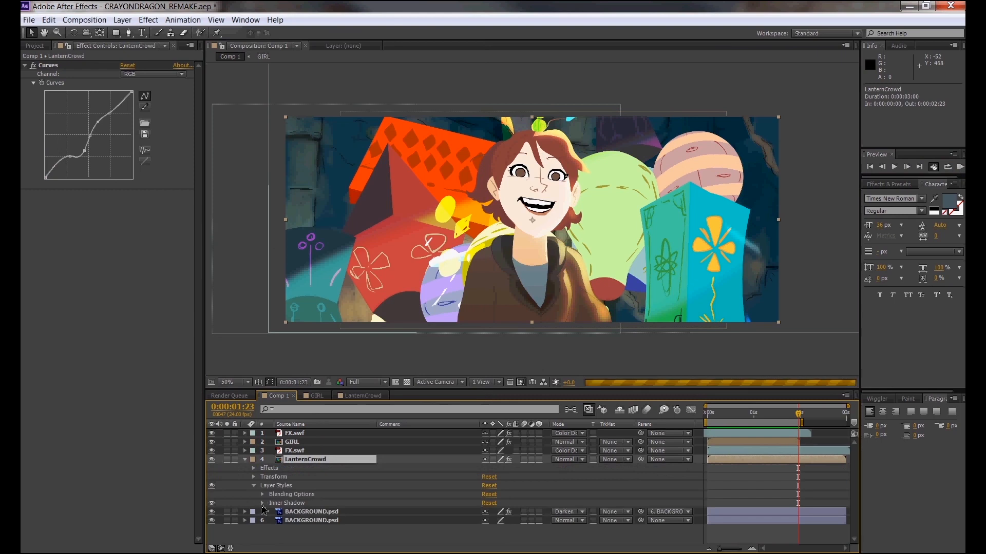
click(262, 503)
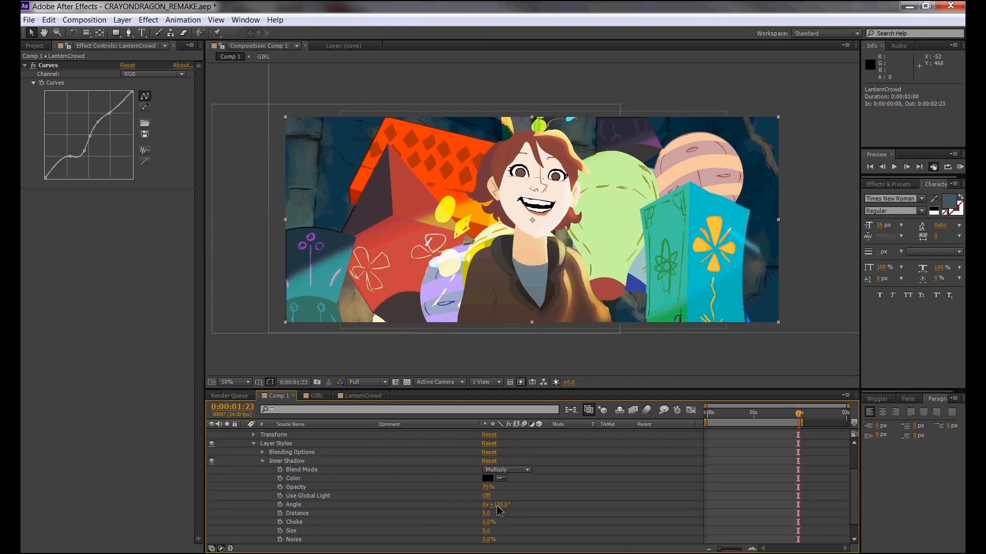
Step: Set the LanternCrowd inner shadow's blend mode to Color Dodge and its color to light gray B7B7B7
click(505, 471)
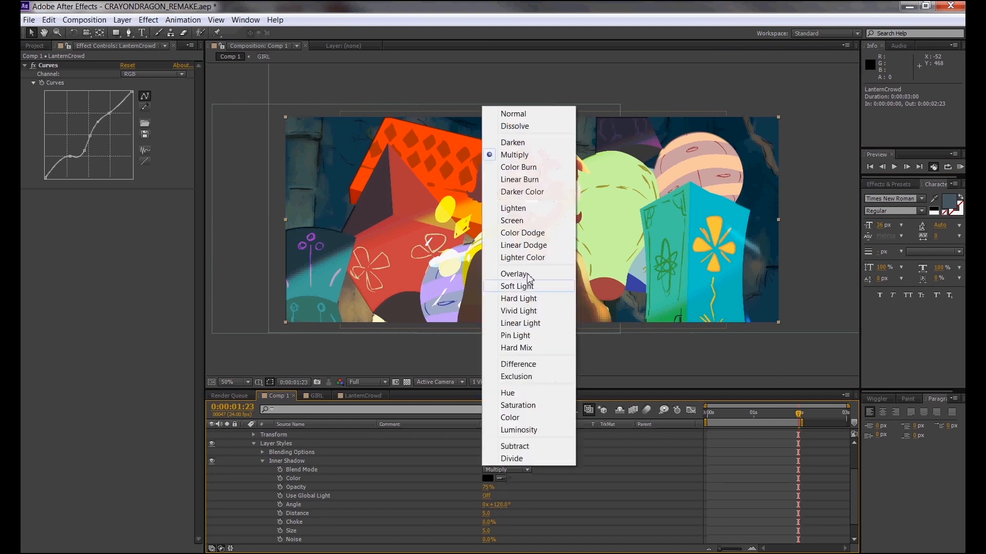
click(529, 232)
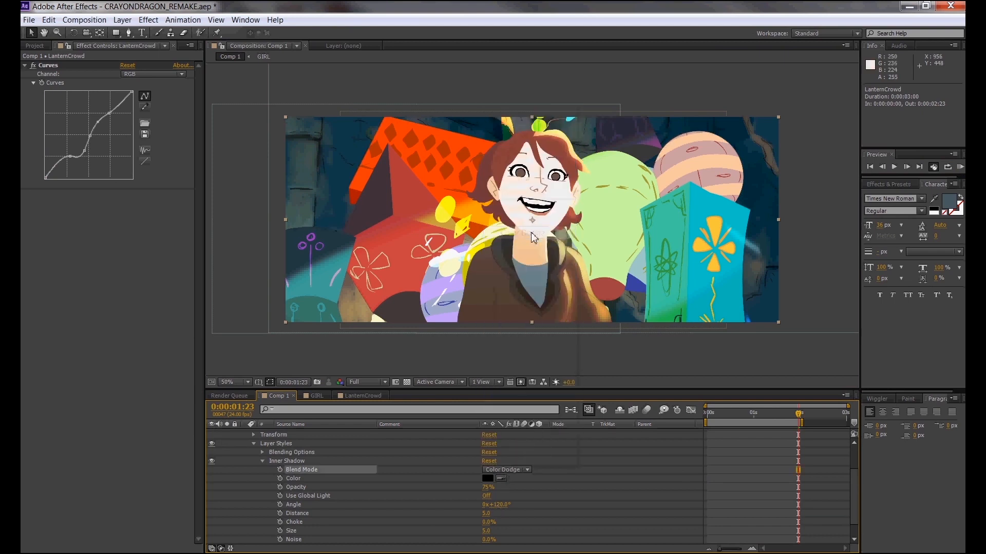
click(490, 479)
click(144, 187)
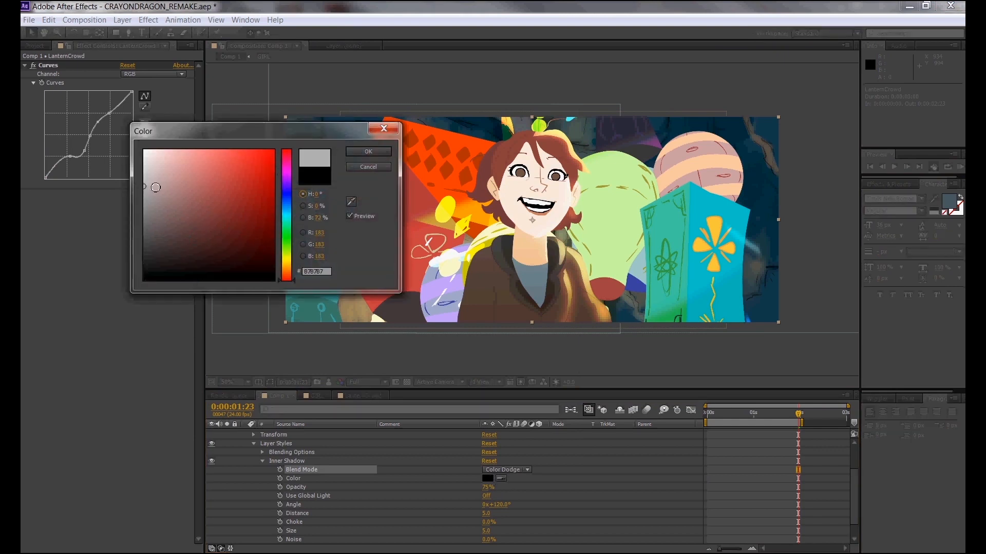
click(363, 152)
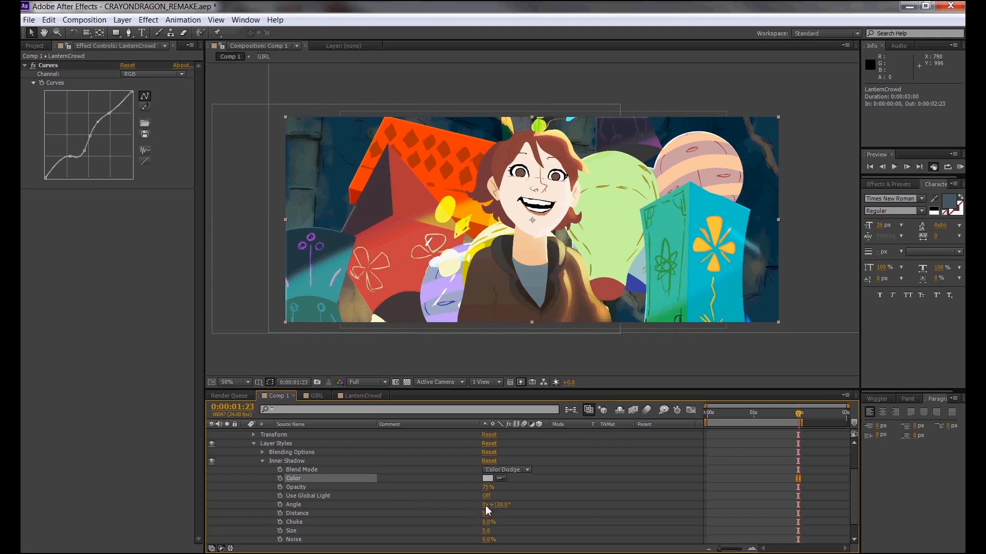
Step: Set the inner shadow's angle to 6° and increase its distance, saving the project after a RAM preview
drag(500, 507, 409, 522)
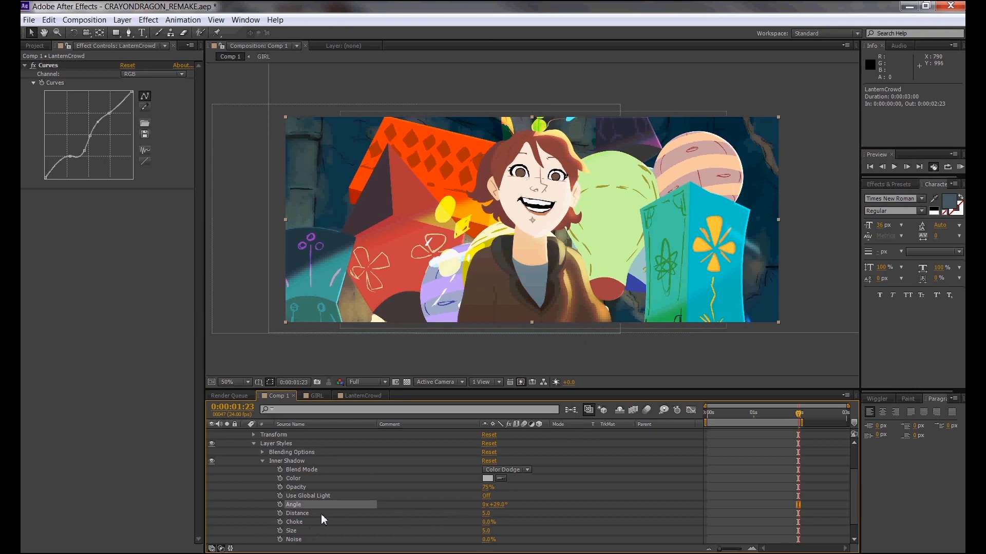
mouse_move(486, 515)
mouse_down()
mouse_move(499, 515)
mouse_move(493, 505)
mouse_up()
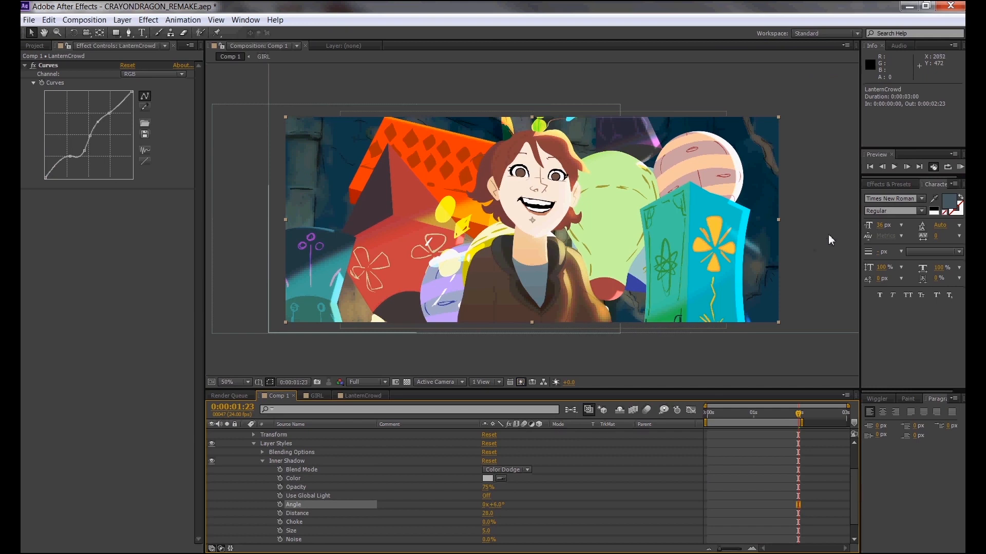
click(959, 168)
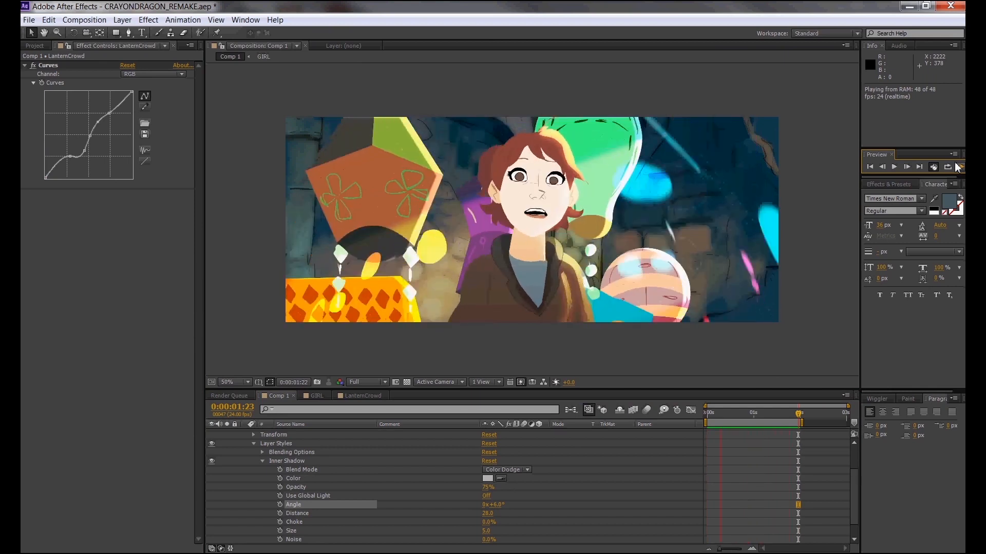
key(ctrl+s)
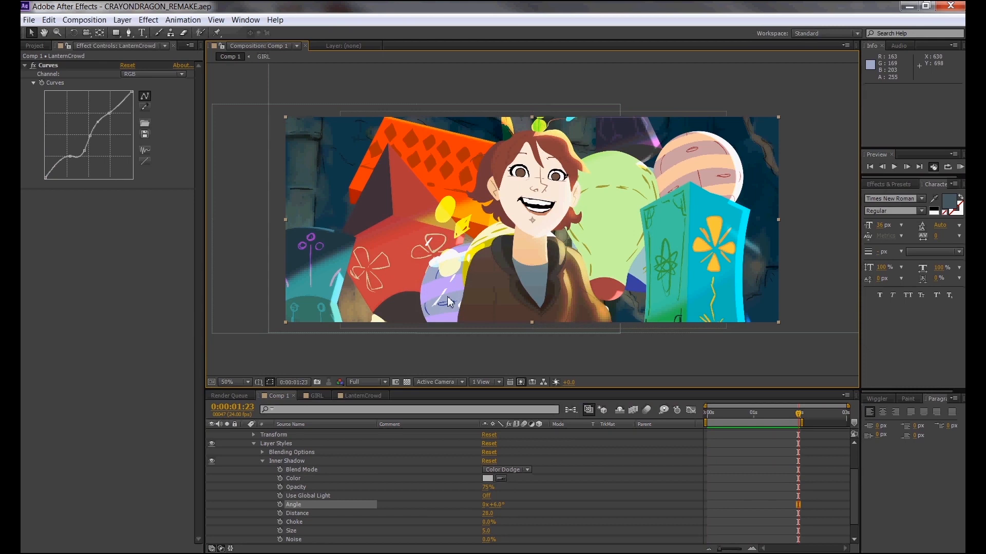
Step: Collapse the LanternCrowd layer's Layer Styles in Comp 1 and deselect the layer
click(316, 396)
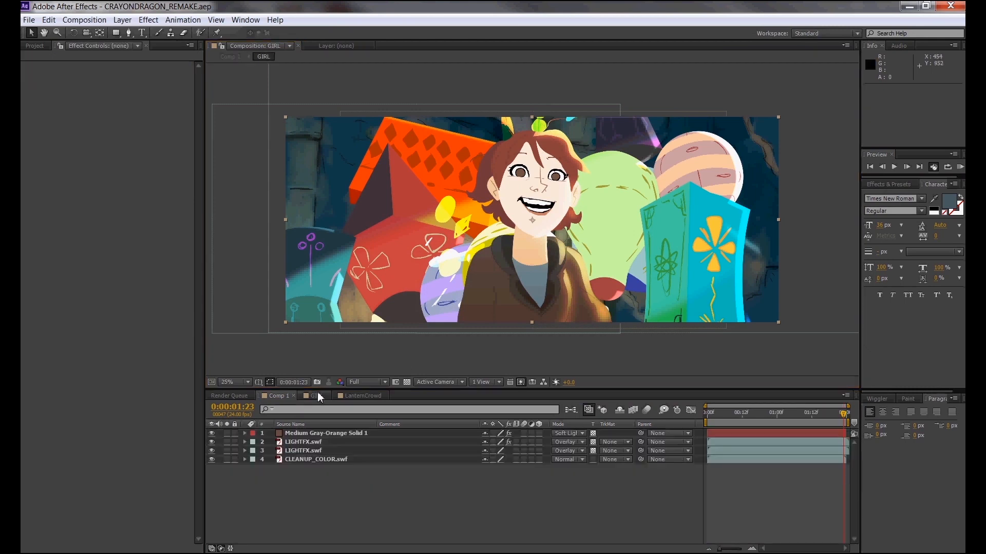
click(280, 396)
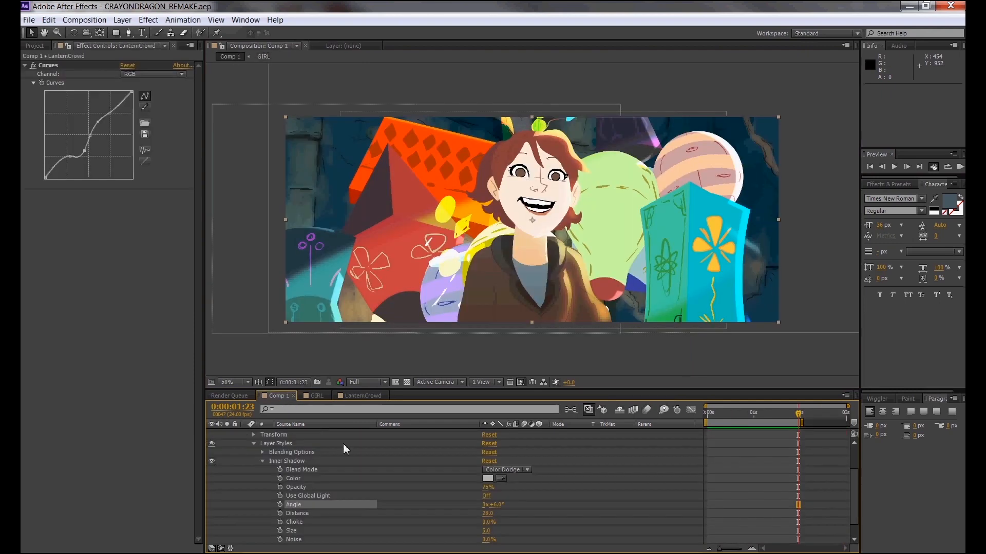
click(254, 443)
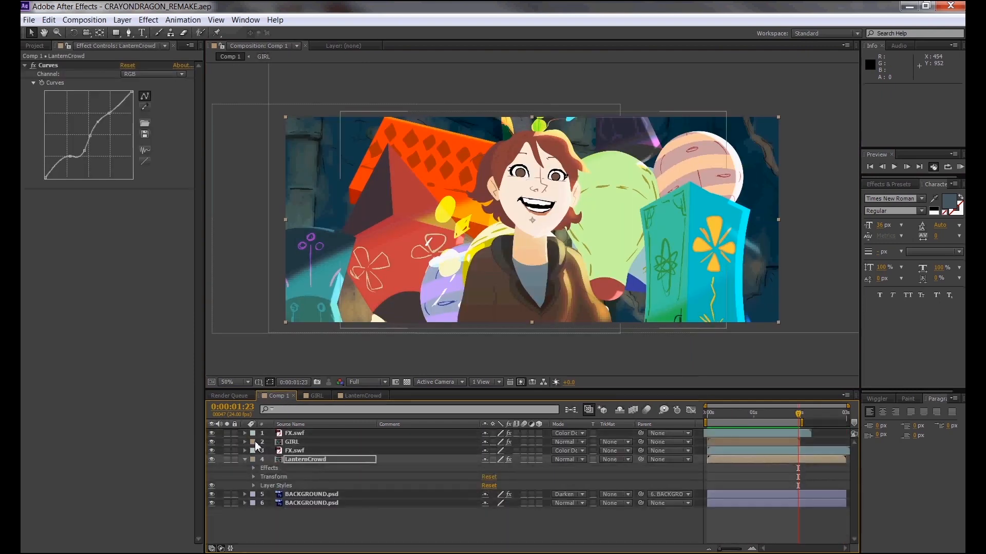
click(286, 355)
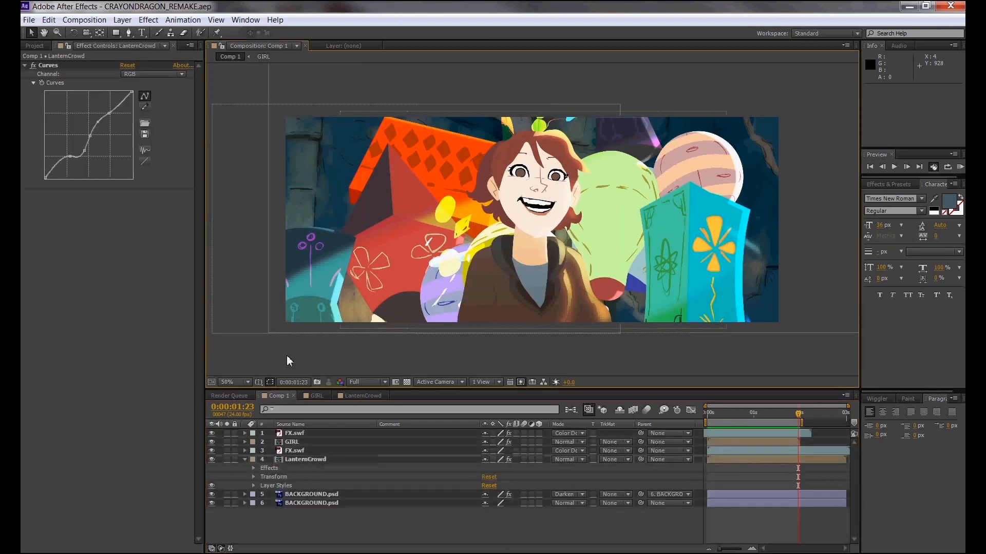
Step: Add a new adjustment layer to Comp 1
click(322, 495)
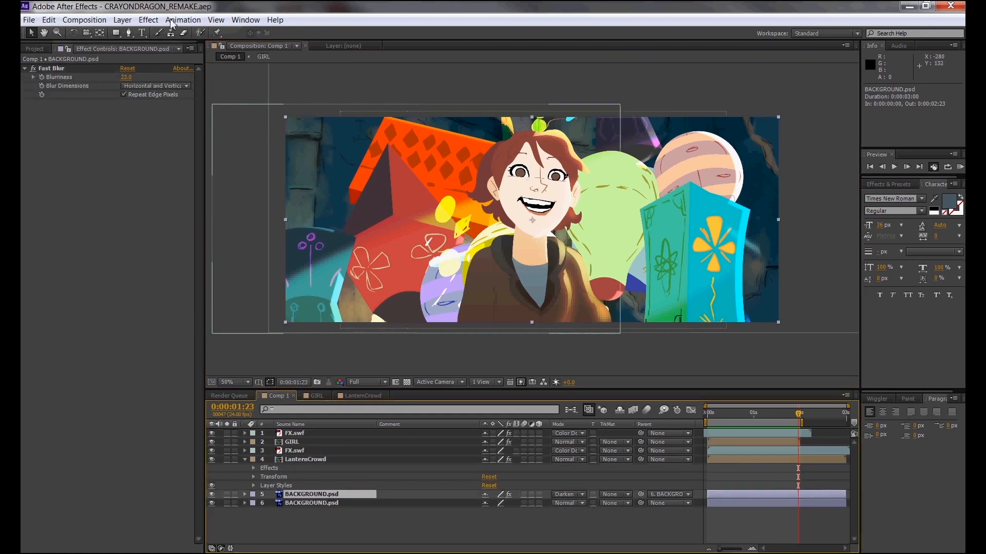
click(123, 20)
mouse_move(127, 36)
click(288, 107)
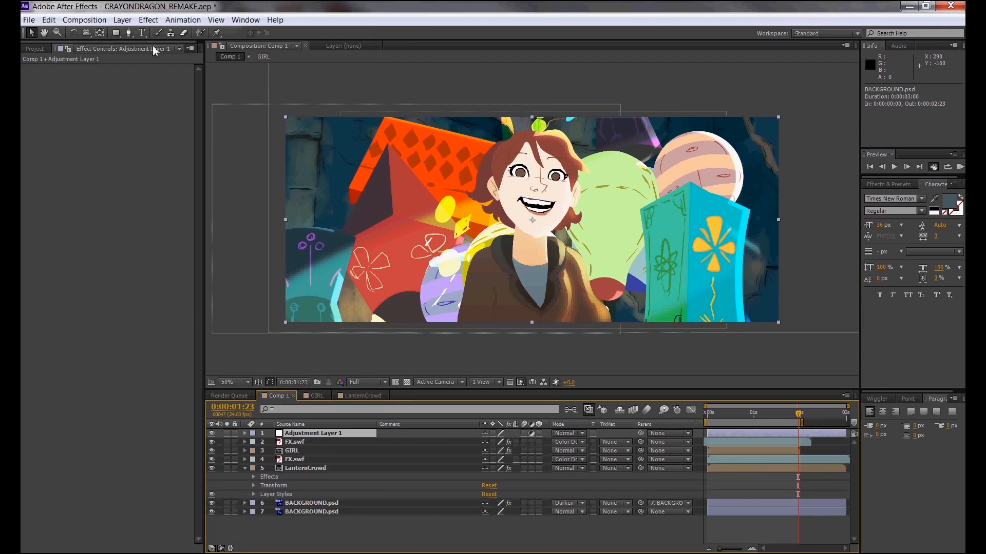
Step: Draw an elliptical mask about 1894 by 750 pixels across the frame on the adjustment layer and invert it
click(129, 32)
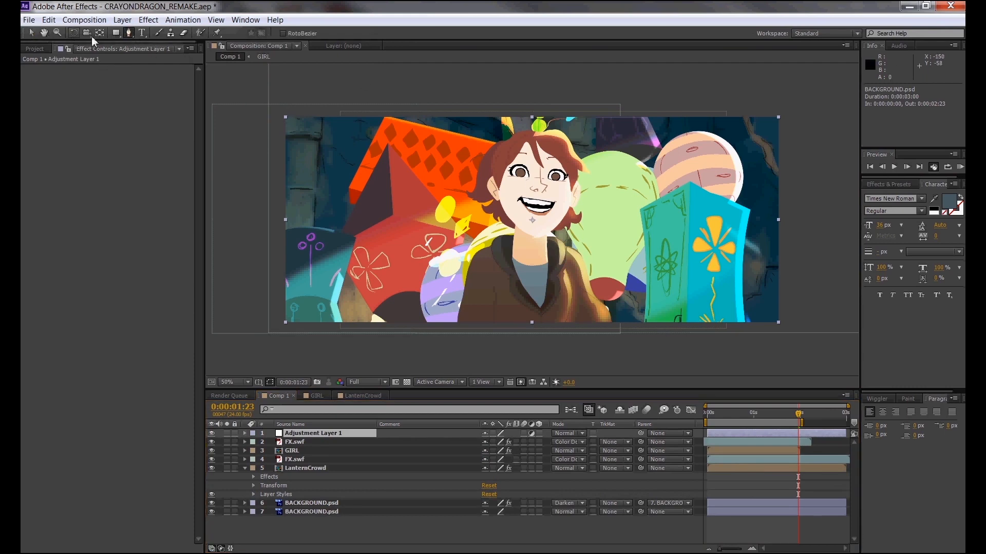
drag(116, 36, 150, 55)
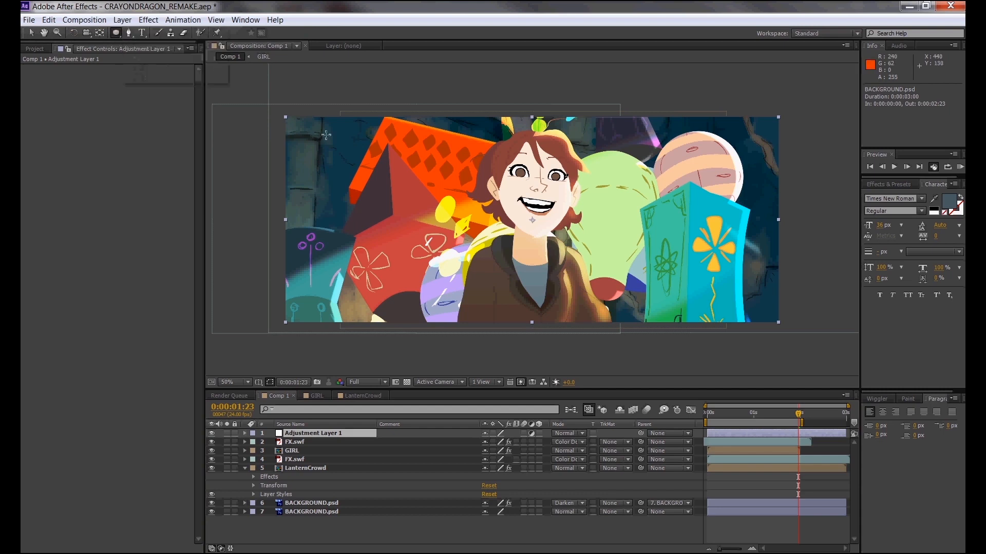
drag(286, 118, 773, 311)
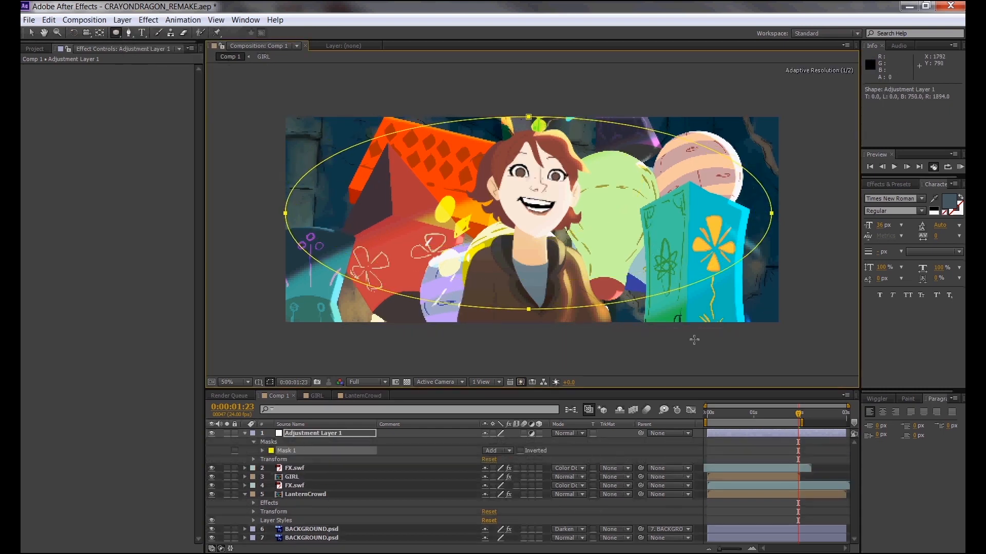
click(263, 451)
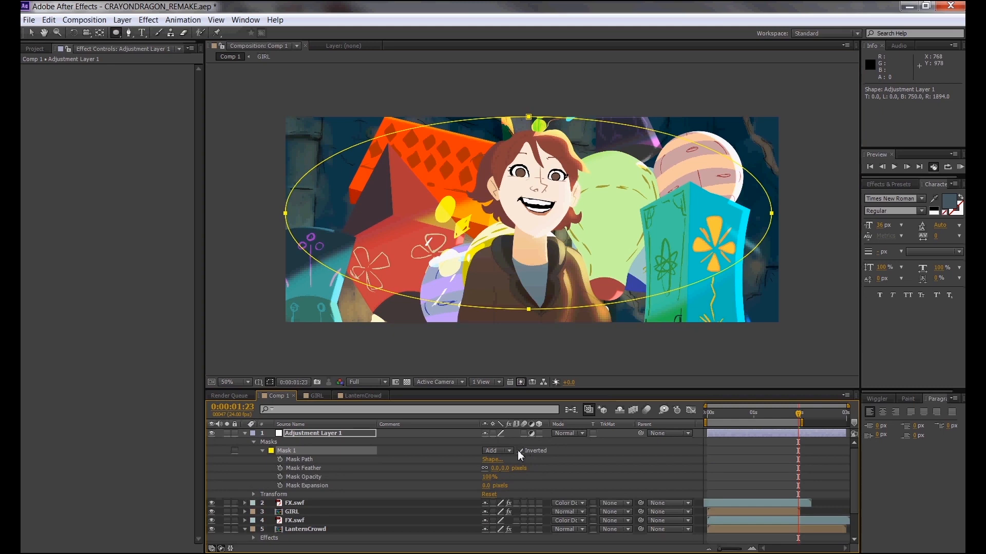
Step: Set the adjustment layer's blend mode to Lighten and apply Fast Blur with blurriness 56 and Repeat Edge Pixels enabled
click(564, 434)
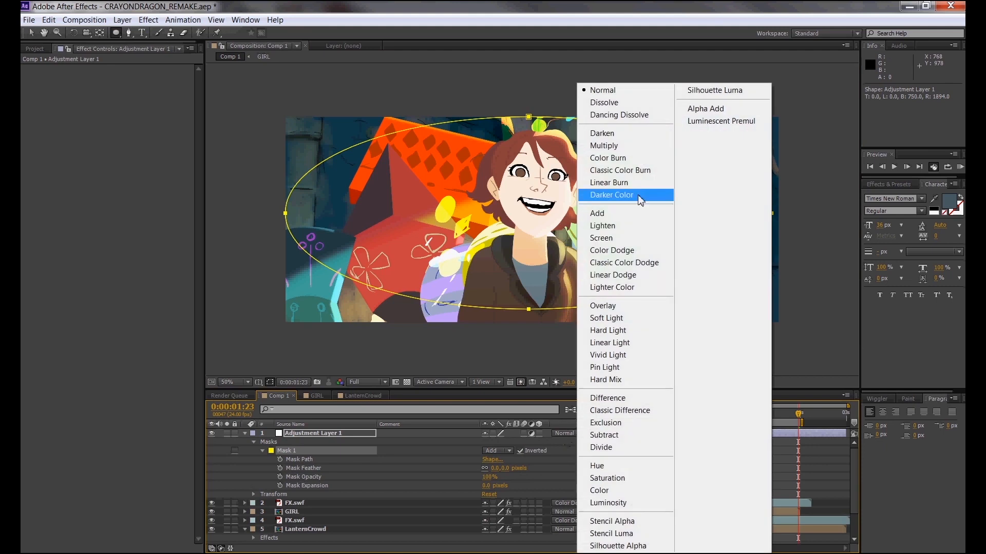
click(624, 229)
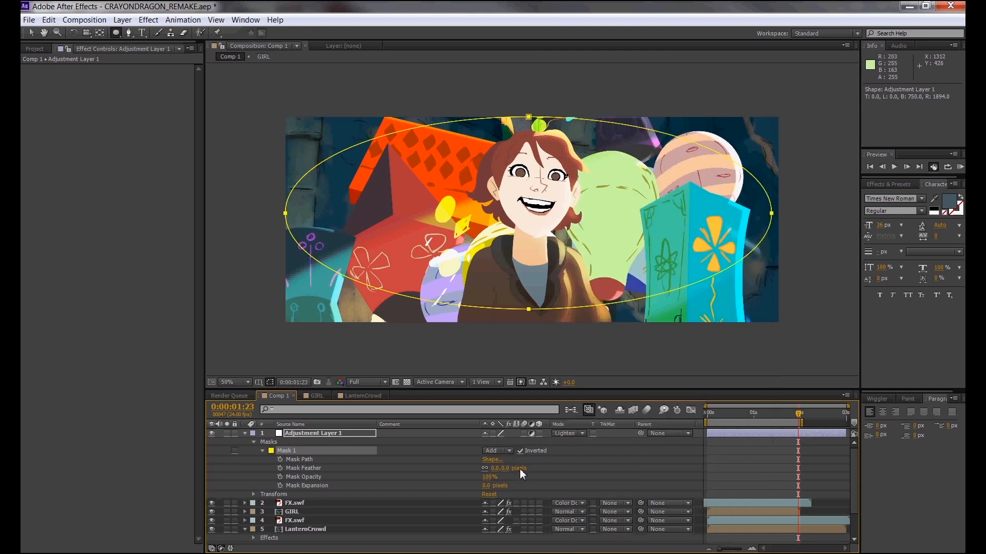
click(148, 19)
mouse_move(122, 103)
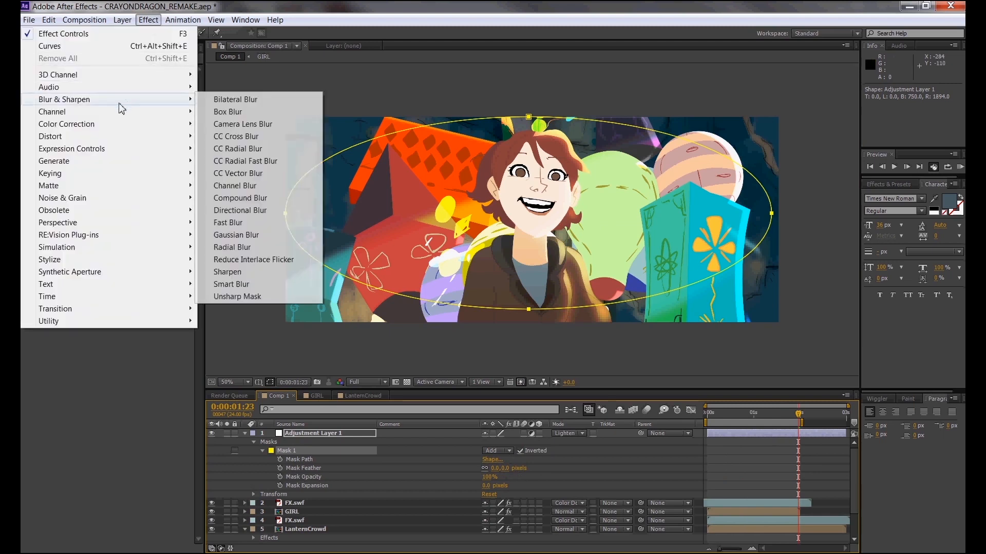
click(228, 222)
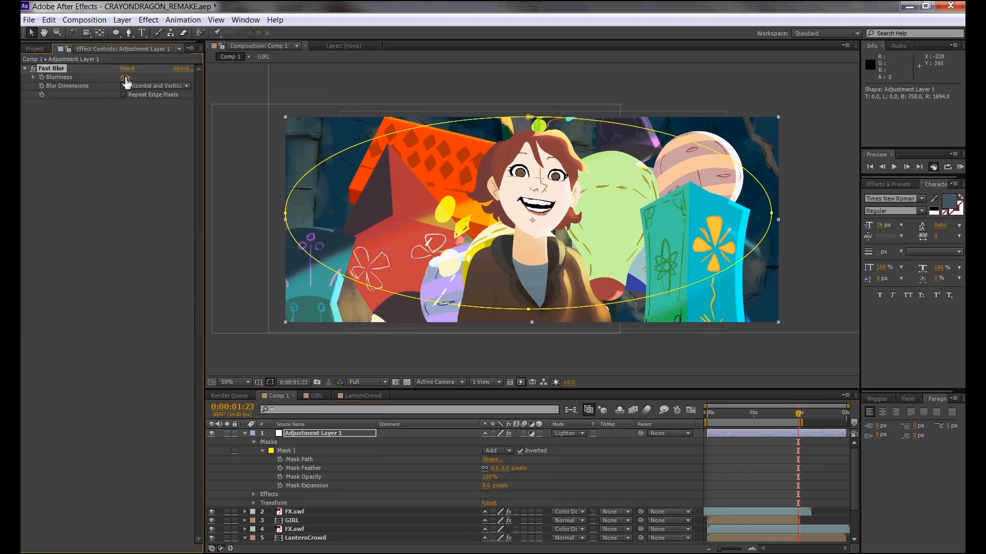
drag(141, 81, 157, 83)
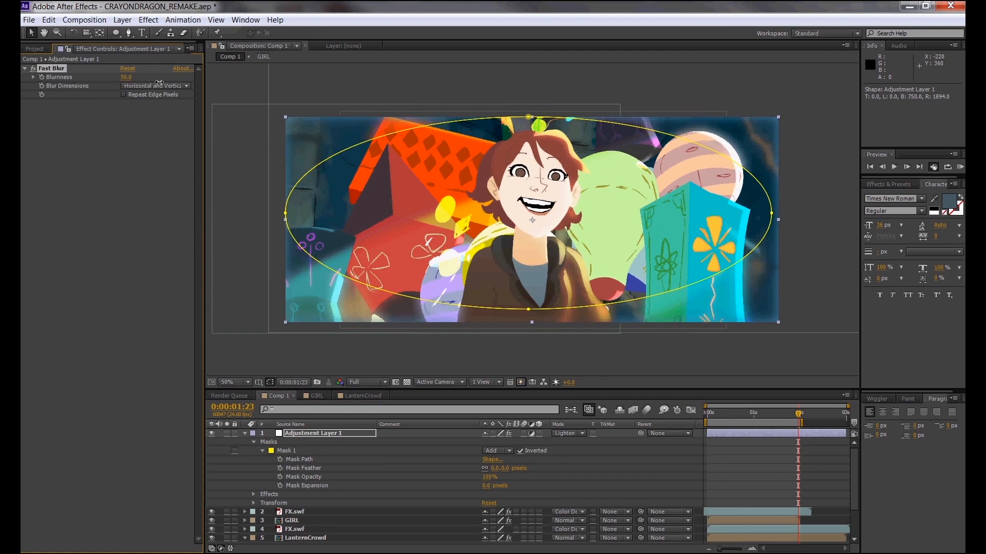
click(125, 93)
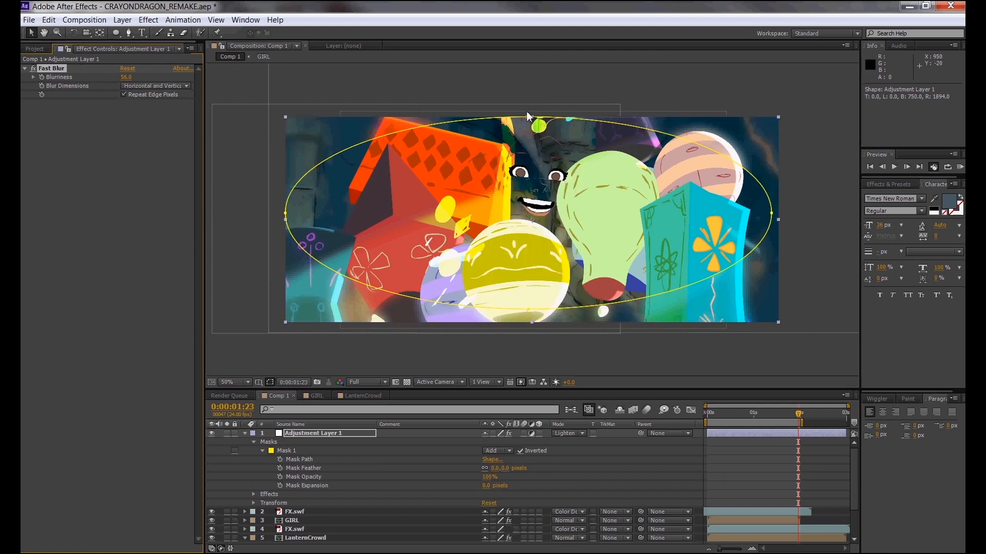
Step: Reshape the adjustment layer's elliptical mask by pulling its upper, lower and left points inward
drag(529, 119, 550, 137)
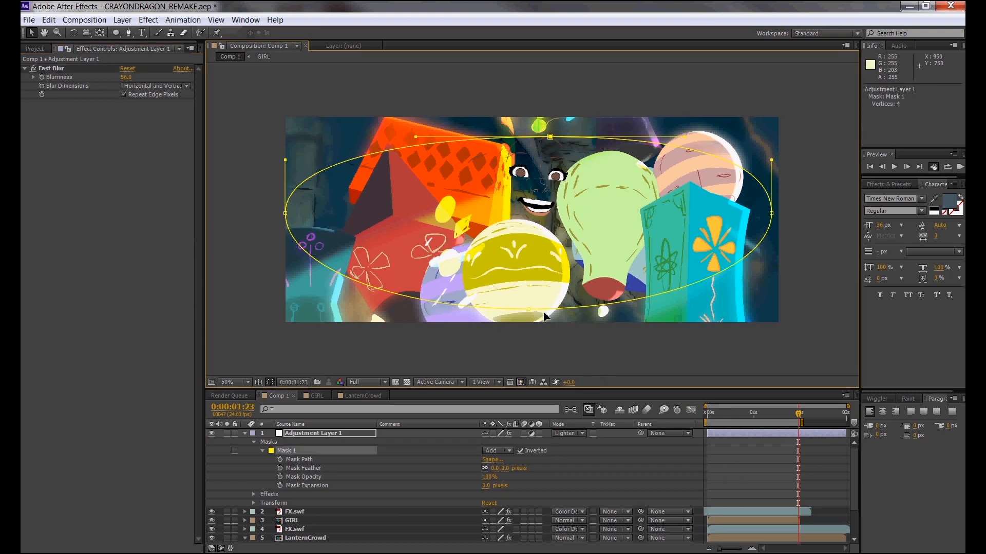
drag(545, 316, 637, 289)
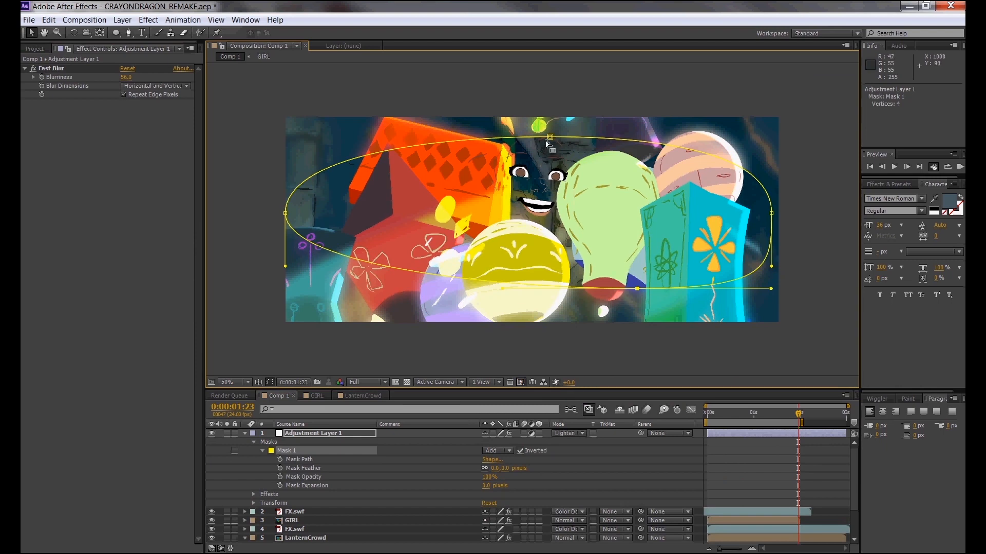
drag(549, 137, 551, 140)
drag(285, 214, 299, 241)
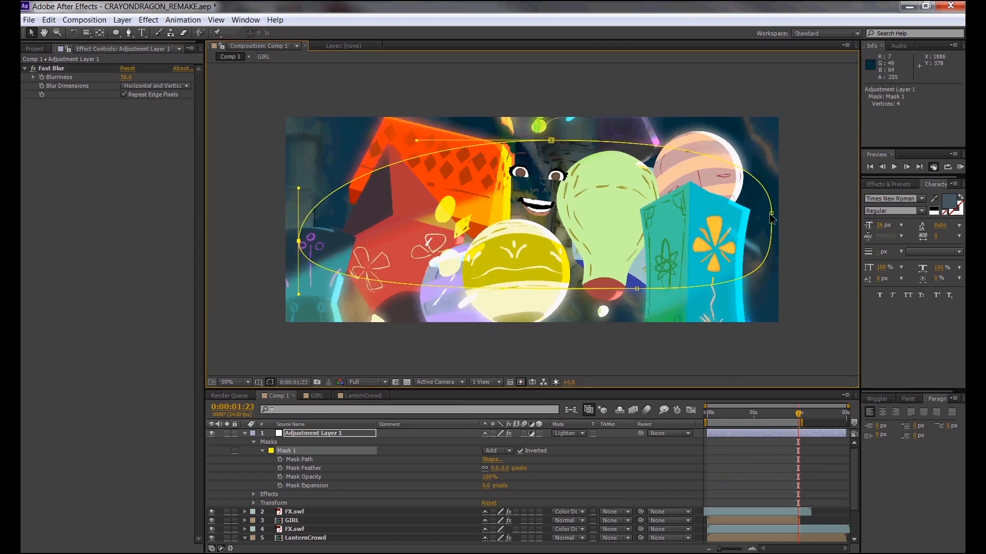
drag(551, 141, 568, 156)
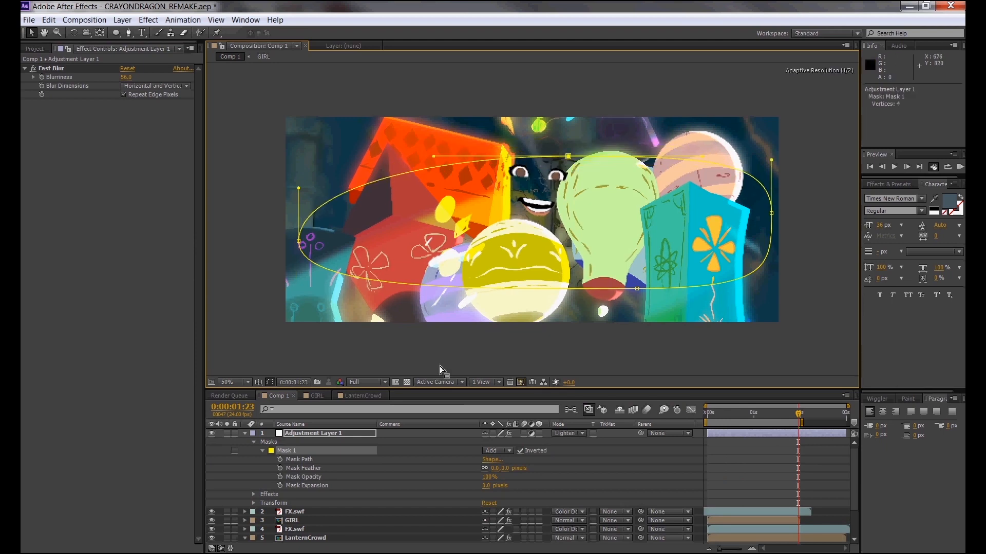
Step: Place the adjustment layer beneath the GIRL layer and feather its mask by 321 pixels, lowering the mask's top and bottom points slightly
drag(319, 433, 316, 525)
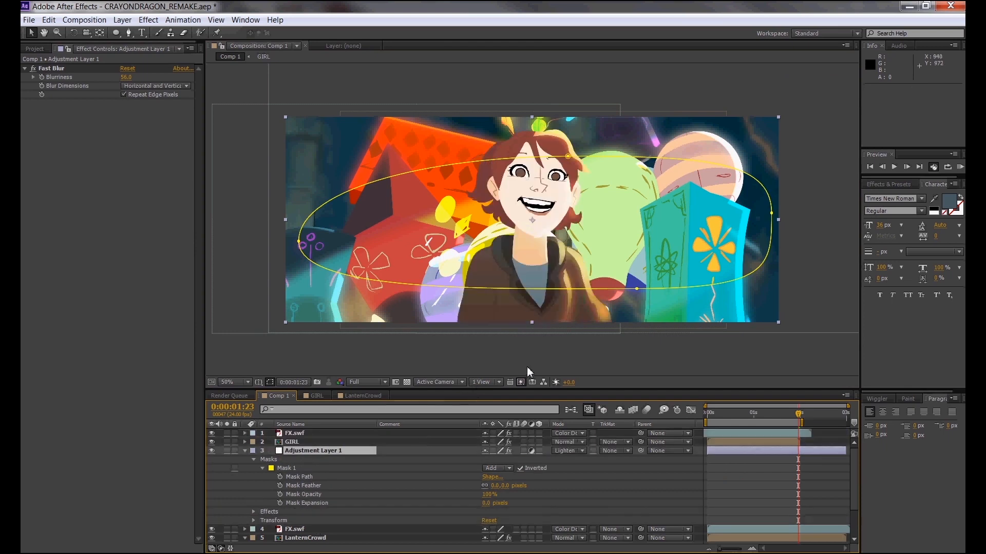
drag(636, 293, 643, 307)
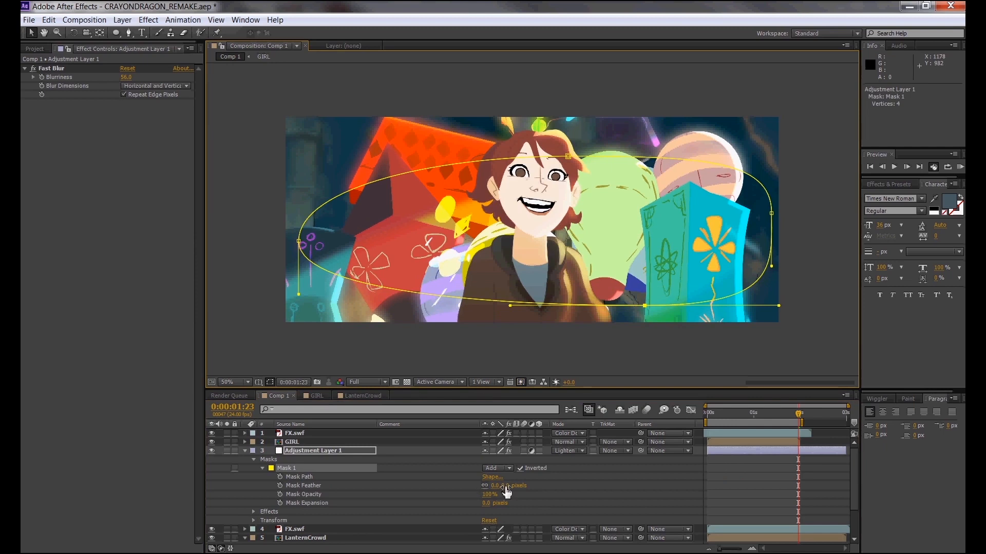
drag(505, 487, 609, 483)
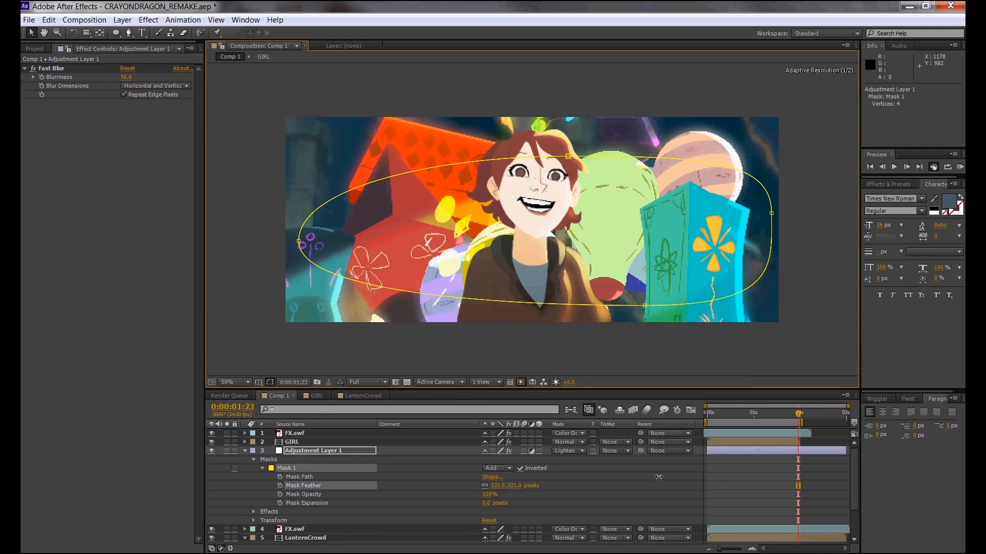
drag(567, 157, 567, 172)
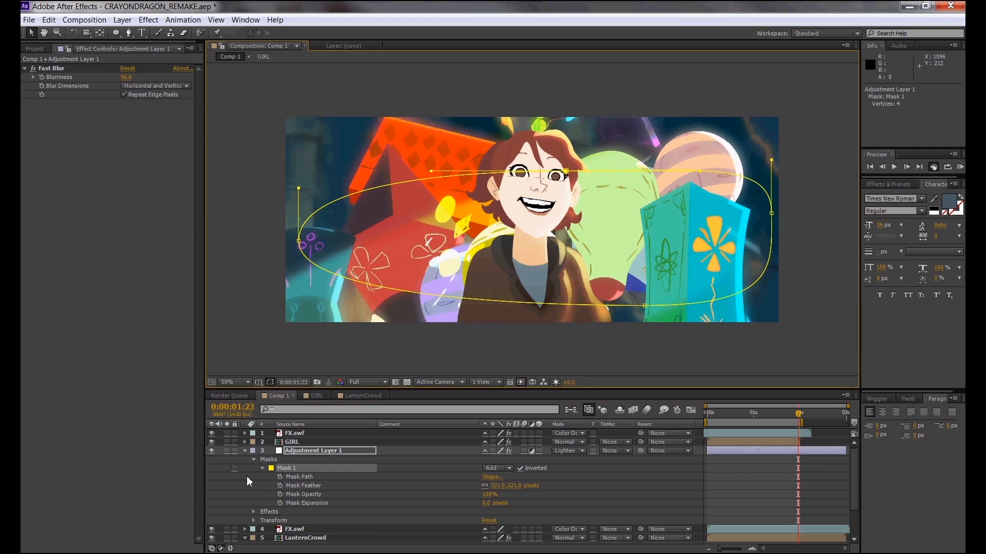
Step: Move the adjustment layer directly above LanternCrowd and flatten its mask by pulling the top and bottom points inward
click(245, 451)
drag(322, 451, 320, 465)
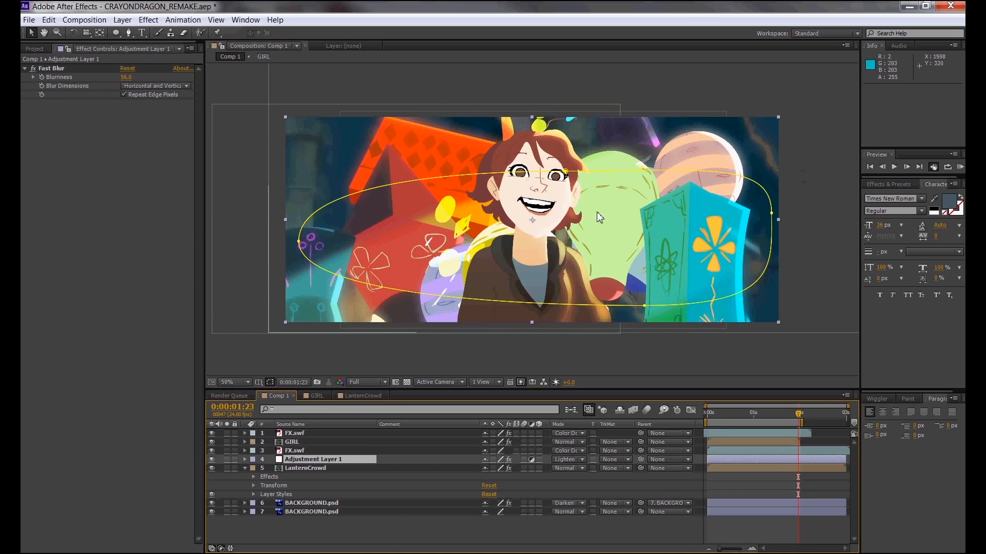
mouse_move(565, 176)
mouse_down()
mouse_move(563, 208)
mouse_move(563, 189)
mouse_up()
drag(644, 306, 682, 293)
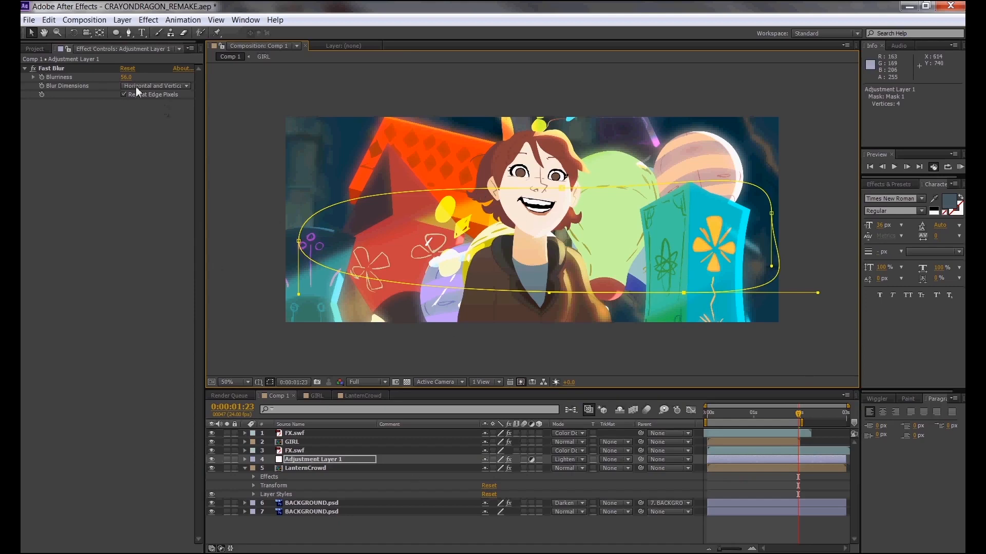
Step: Set the adjustment layer's Fast Blur blurriness to 51 and expand the layer's mask and Transform properties
drag(138, 77, 94, 85)
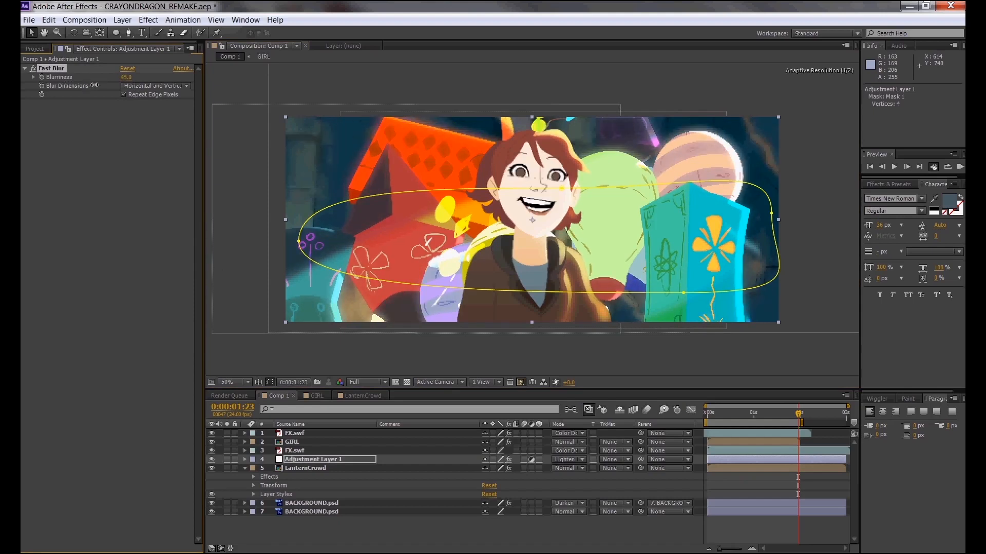
click(243, 459)
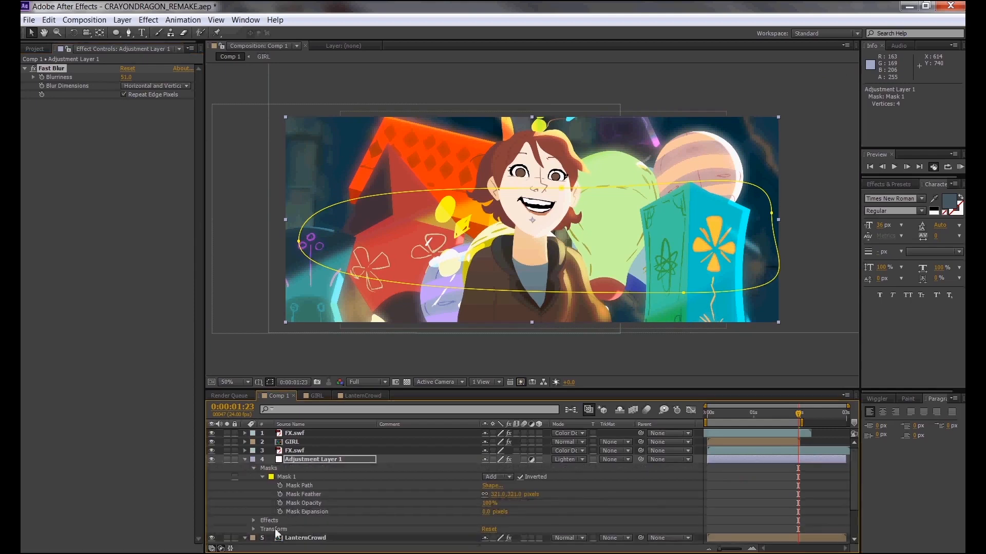
click(254, 529)
drag(486, 540, 476, 543)
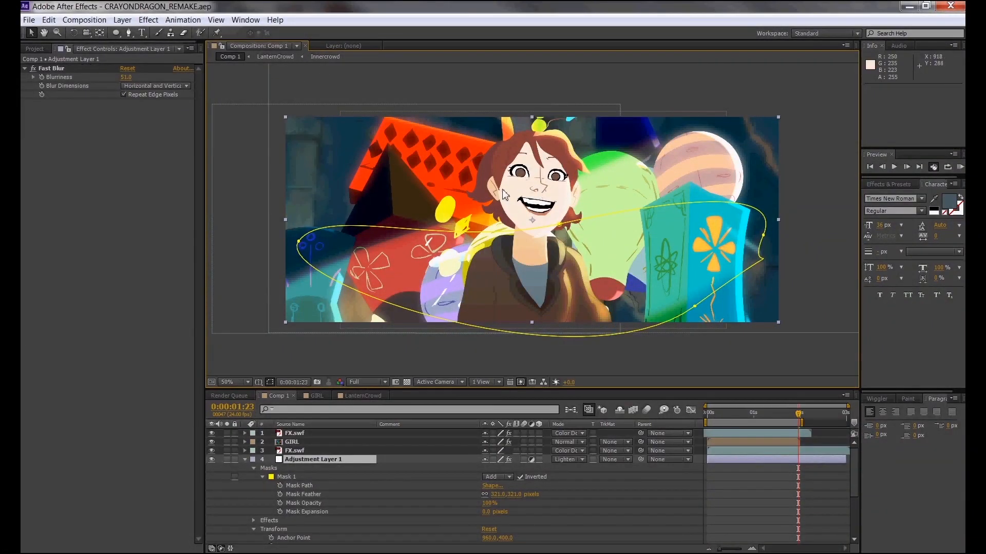
Step: Render a RAM preview of Comp 1 with the masked blur applied
click(958, 168)
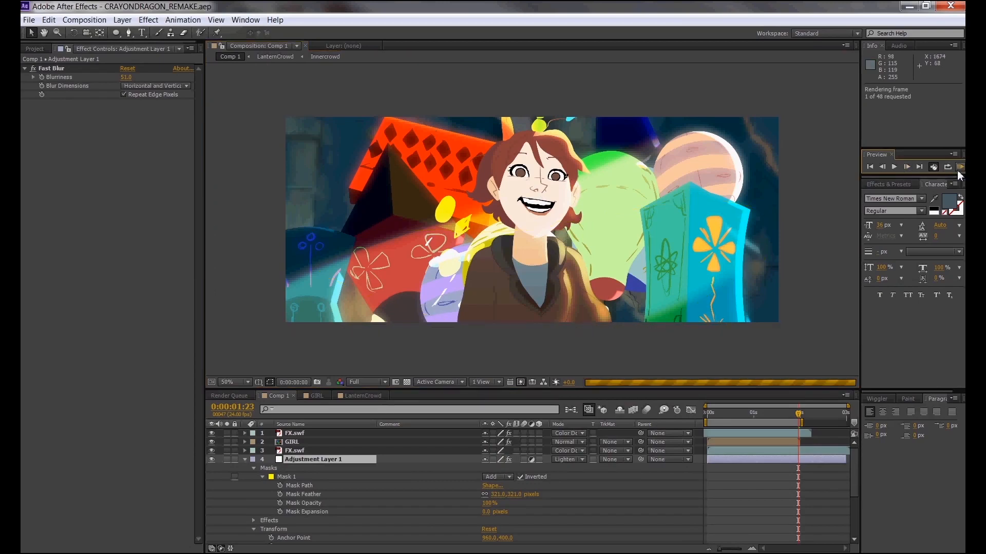
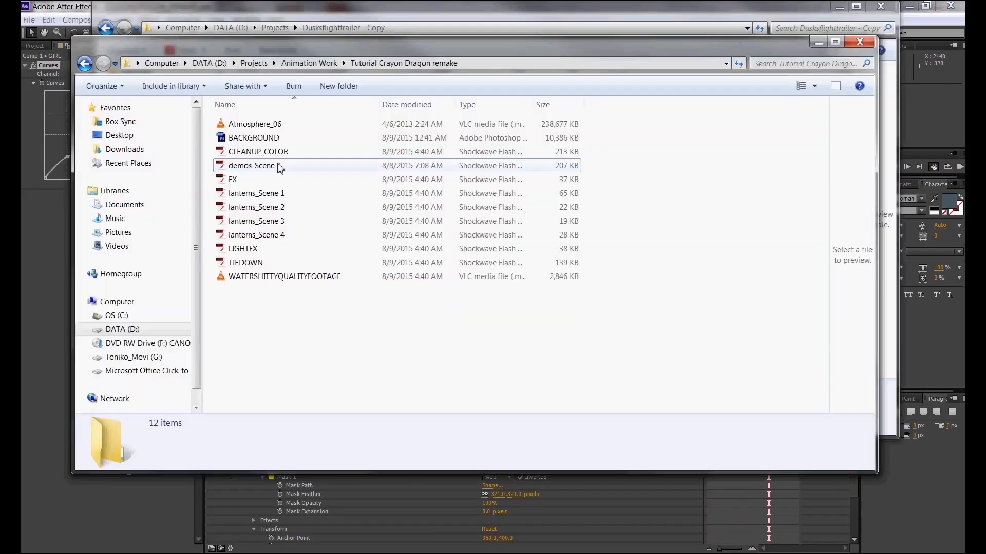
Step: Compare demos_Scene 2 in the two project folders and rename the copy in Tutorial Crayon Dragon remake as CLEANUP_COLORv2
click(297, 169)
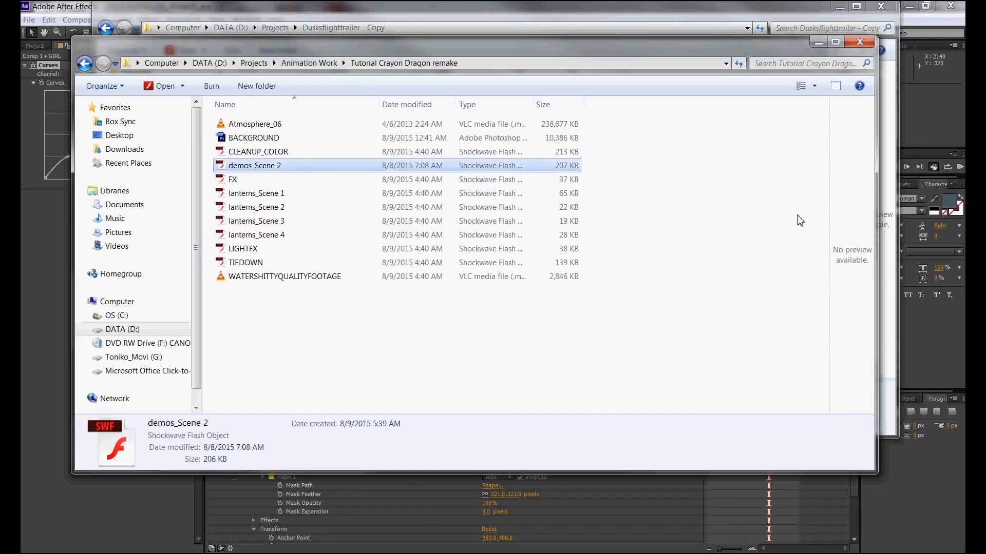
click(896, 169)
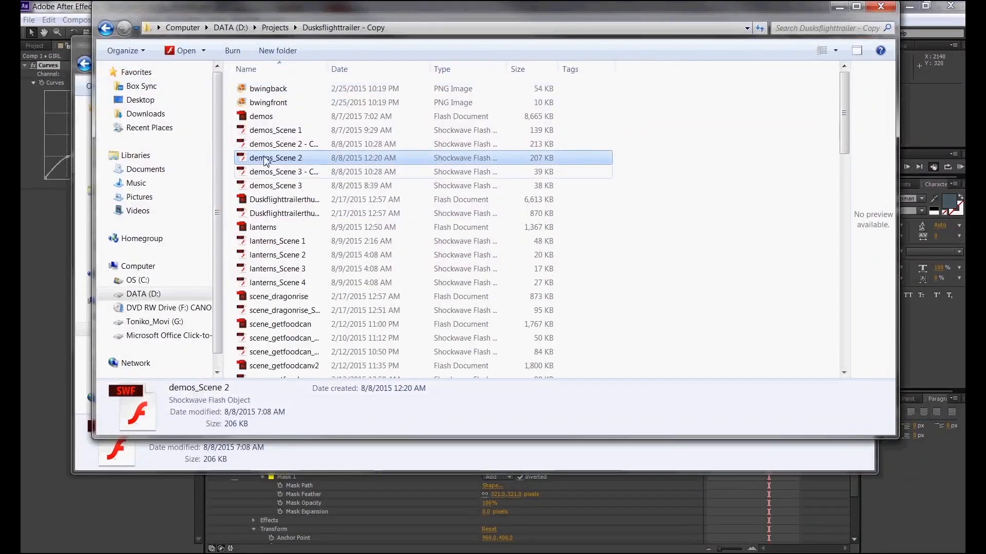
click(370, 451)
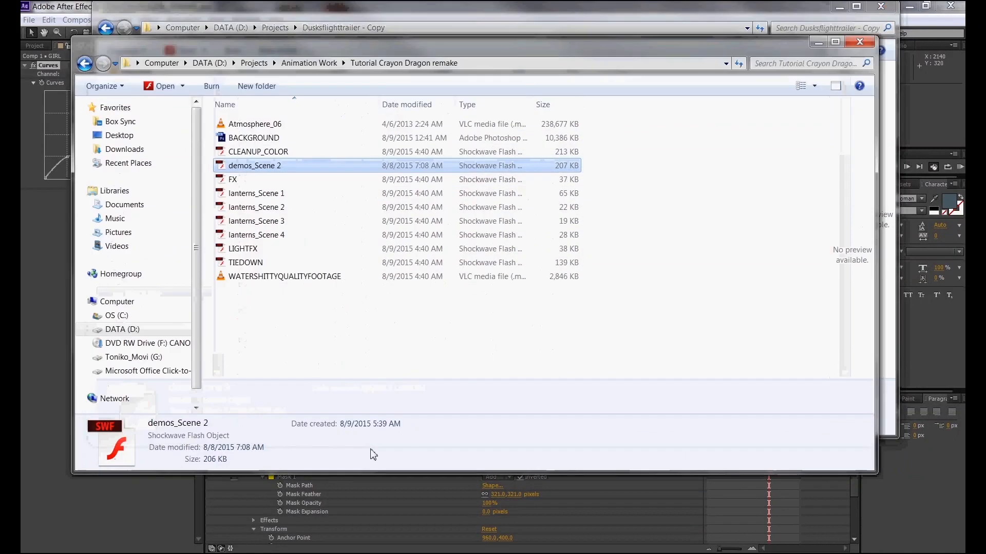
right_click(259, 166)
click(169, 369)
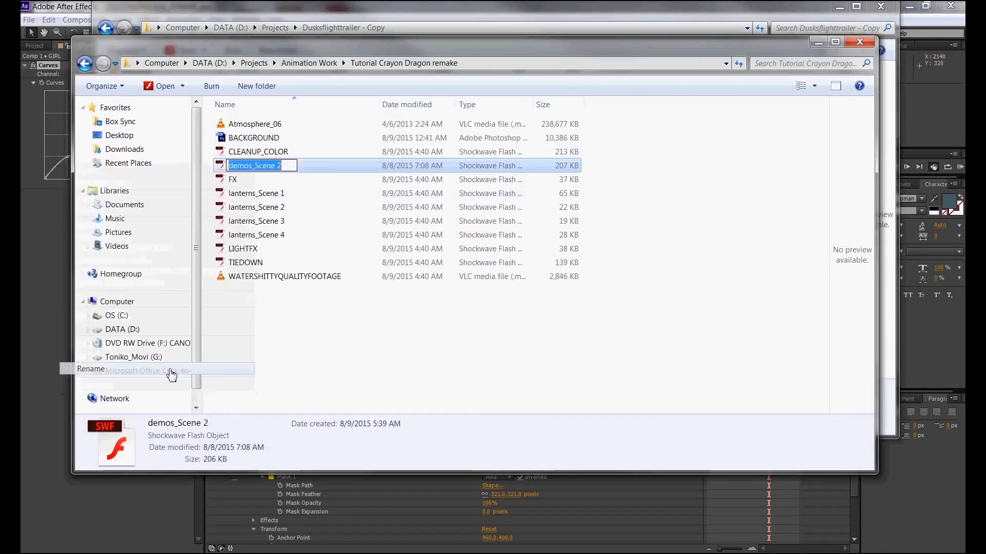
text(CLE)
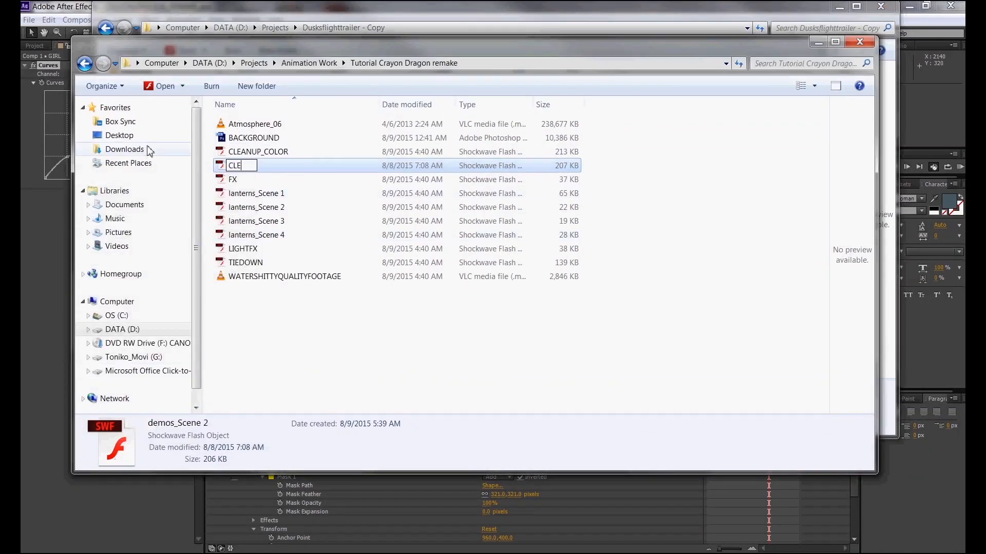
text(ANUP_COL)
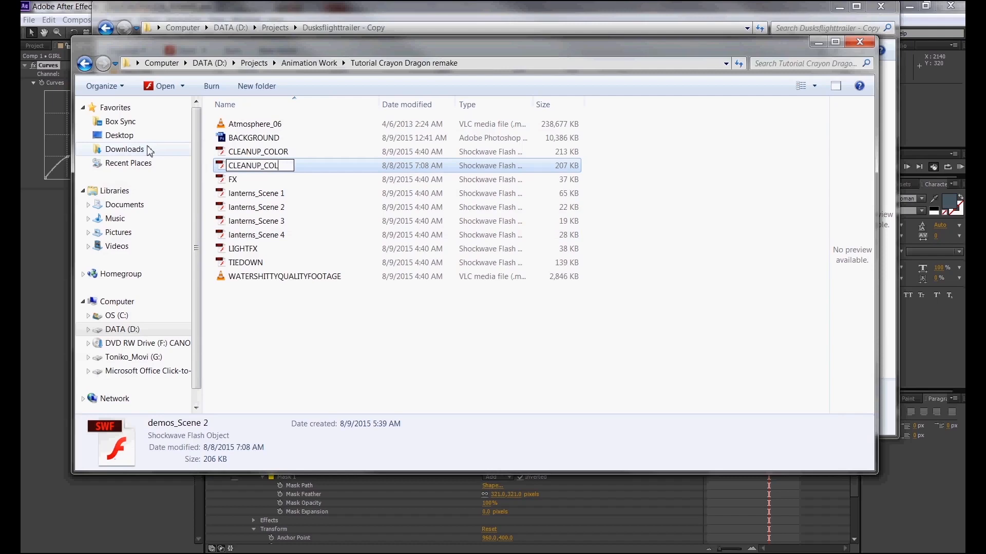
text(ORv2)
key(Return)
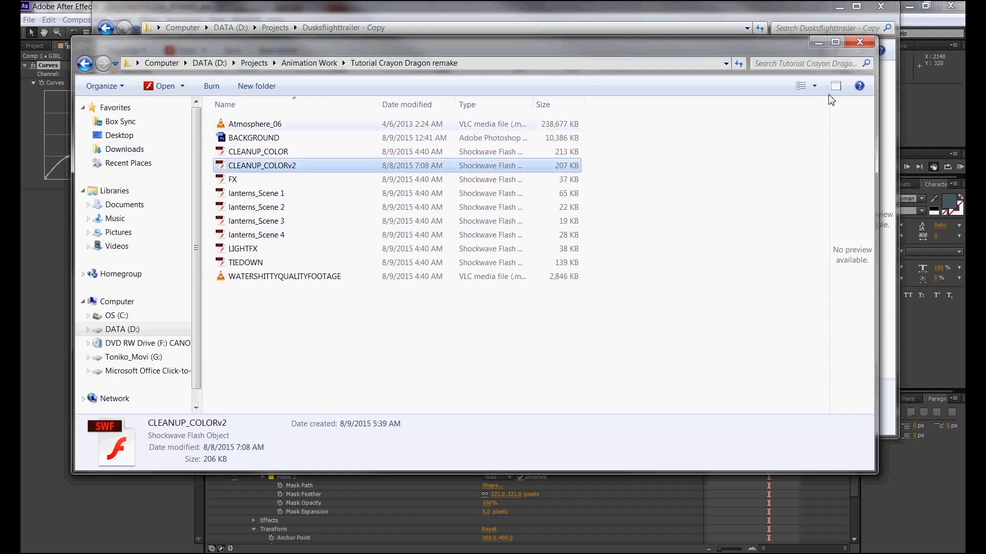
Step: Switch back to After Effects, reload the CLEANUP_COLOR.swf footage and start a RAM preview of Comp 1
click(51, 244)
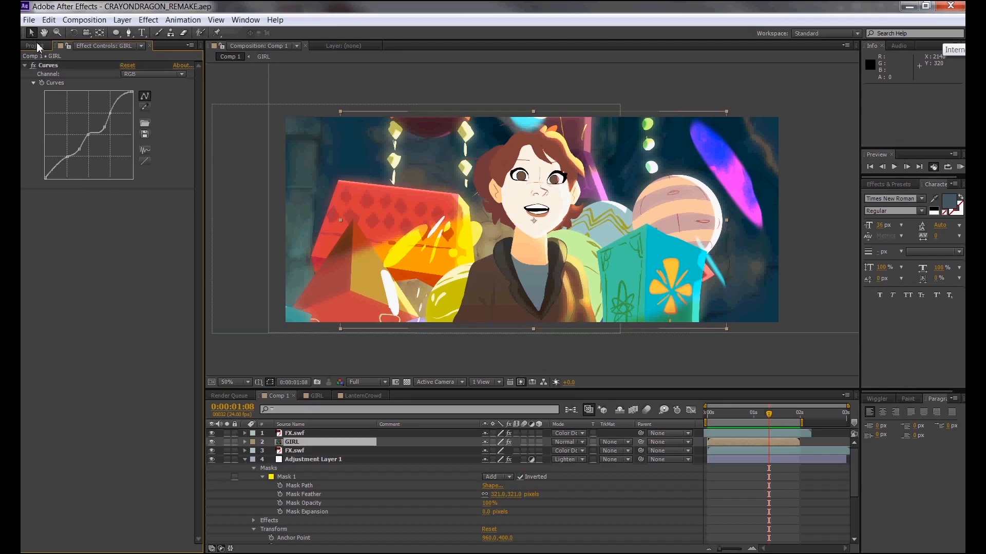
click(36, 46)
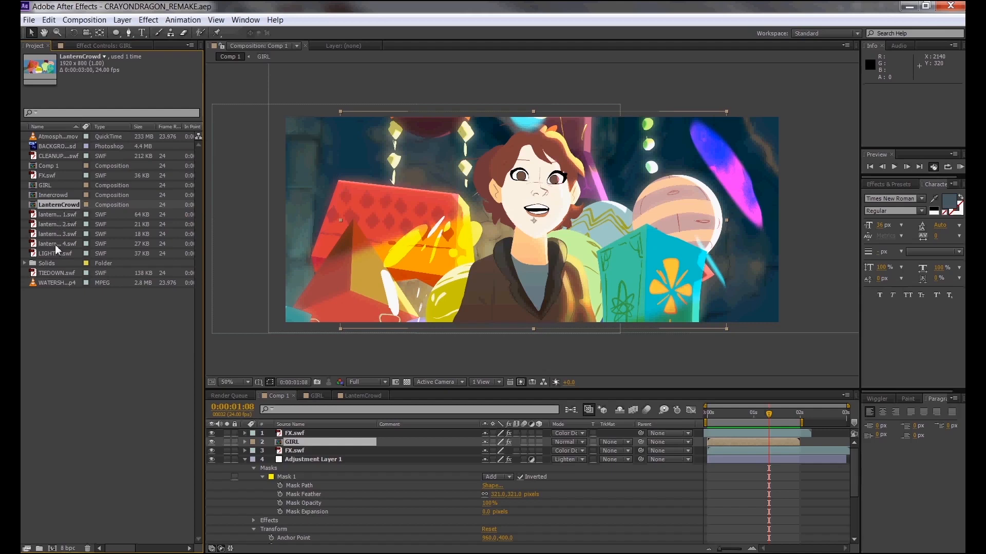
right_click(71, 156)
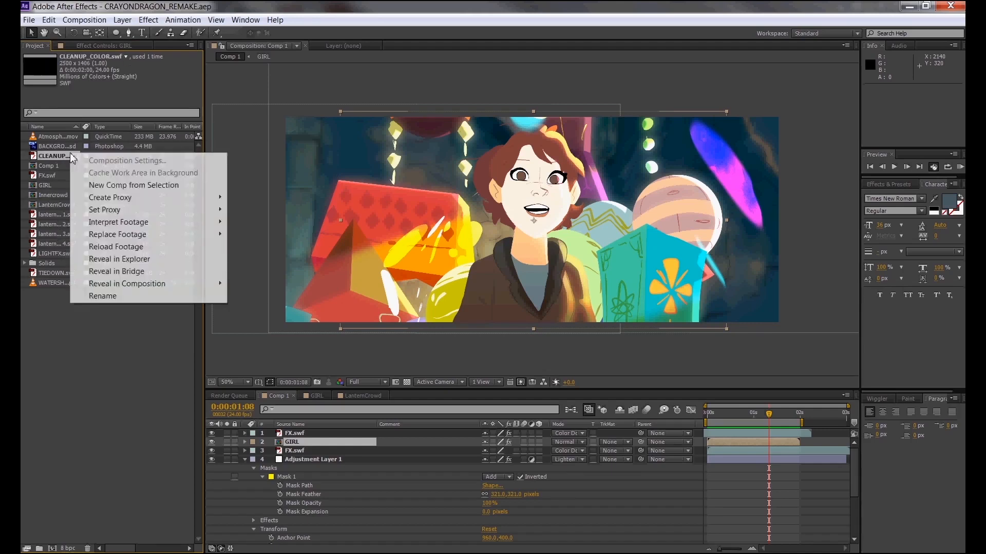
click(116, 247)
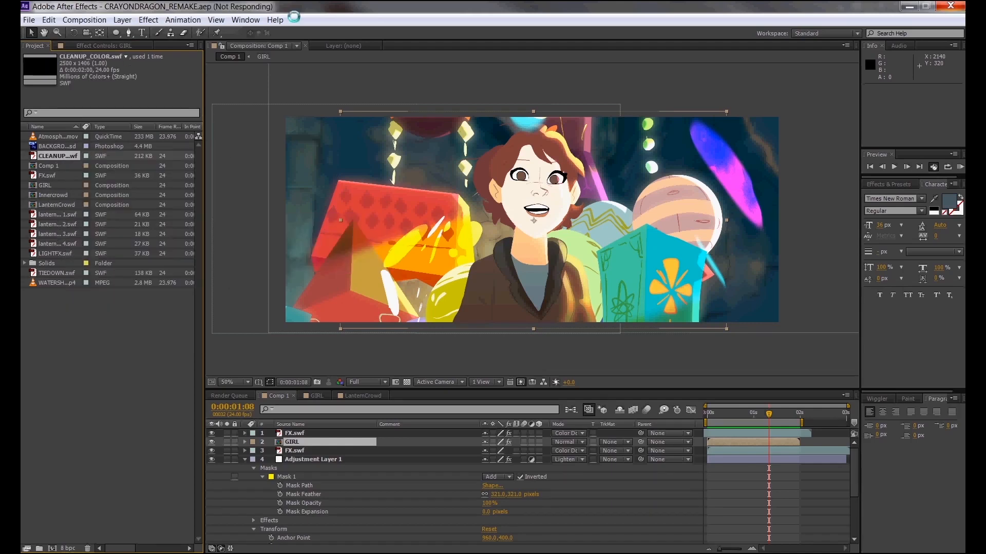
click(959, 168)
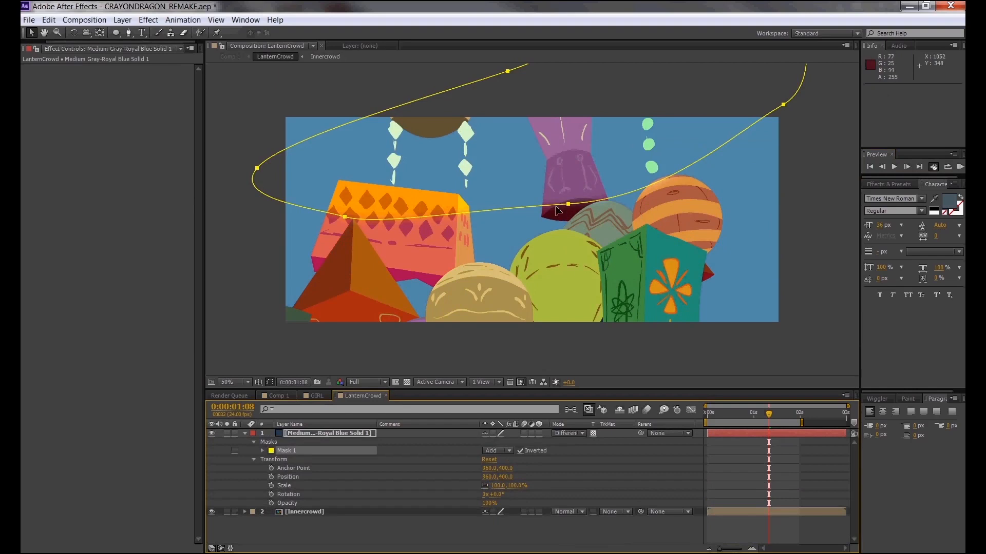
Step: Shift the blue solid's mask in the LanternCrowd comp left and slightly down, and return to Comp 1 after viewing the GIRL comp
drag(566, 264, 524, 207)
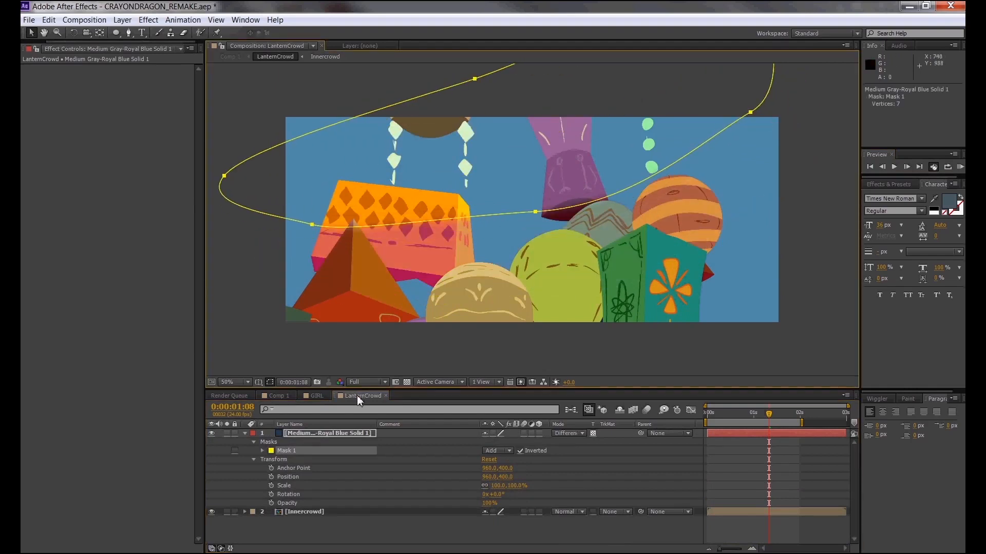
click(312, 396)
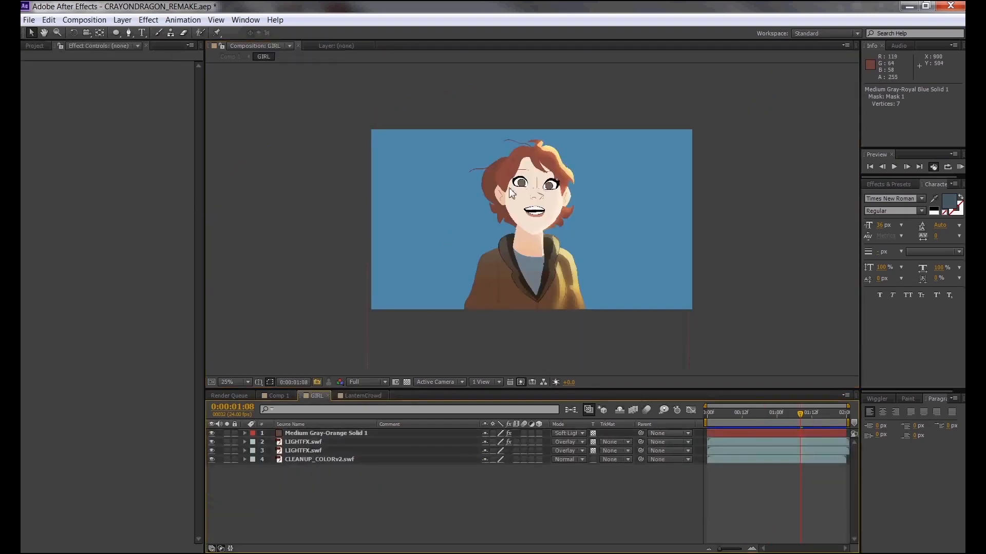
click(278, 396)
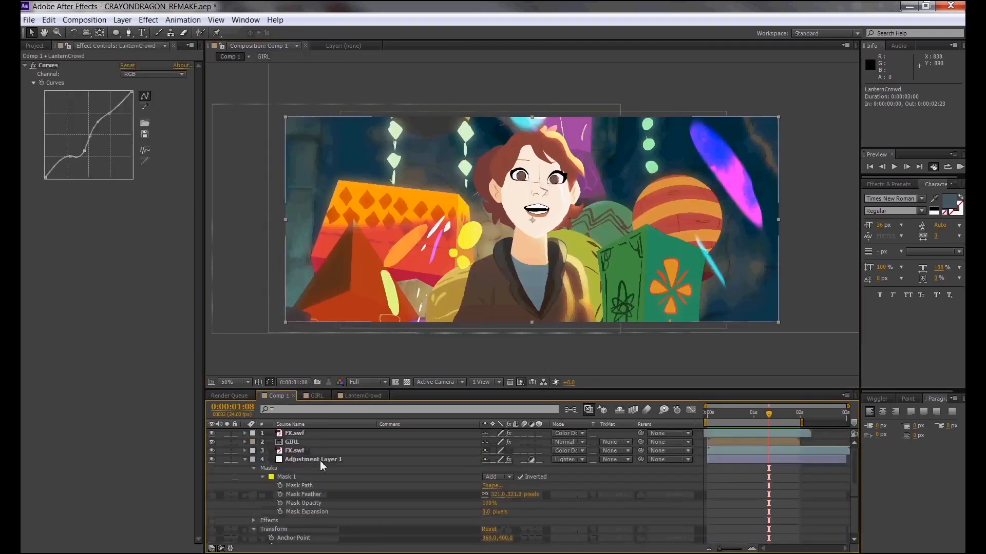
Step: Try the Add blend mode on the topmost FX.swf layer in Comp 1 and preview the animation
click(318, 433)
click(570, 433)
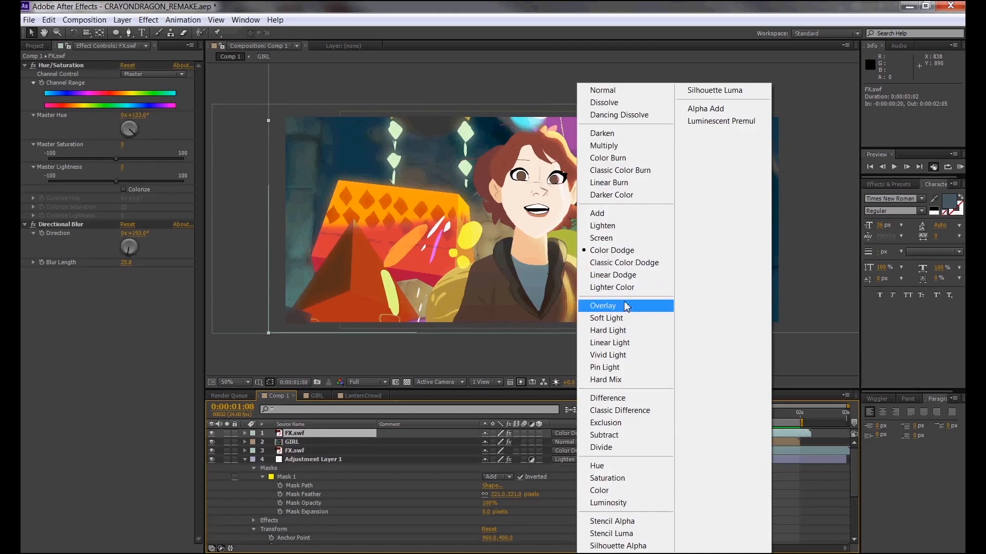
click(607, 212)
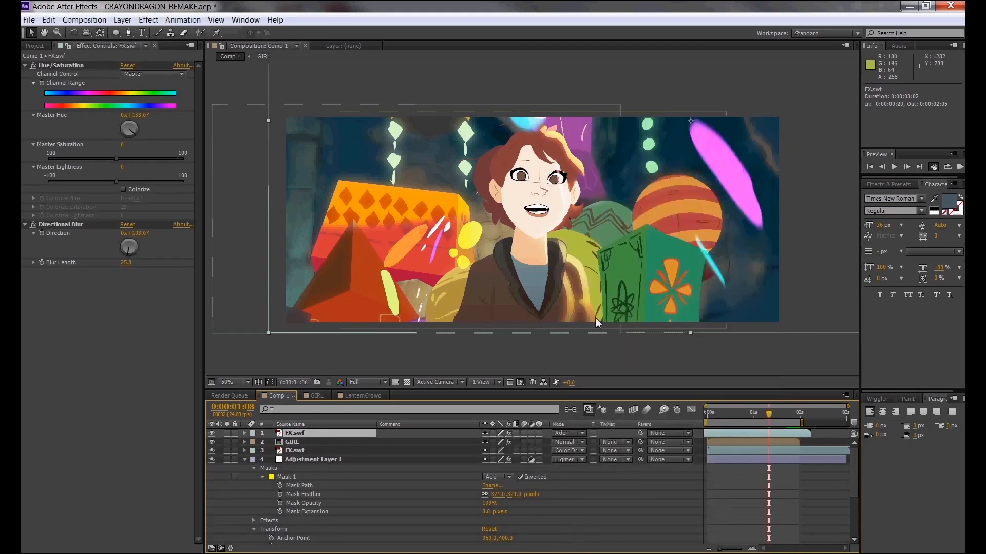
key(KP_0)
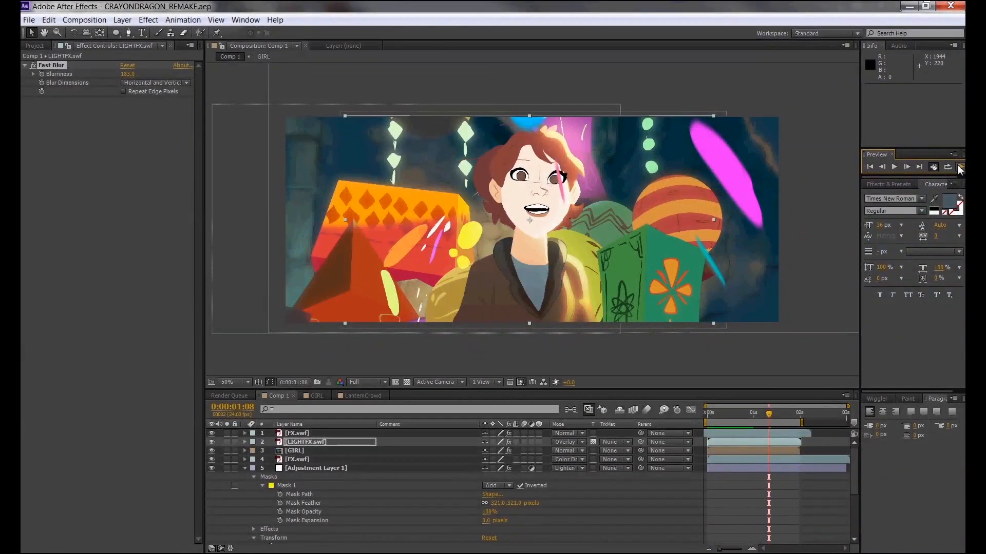
Step: Render a RAM preview of Comp 1 with the LIGHTFX.swf layer over the girl, and select the GIRL layer
click(960, 169)
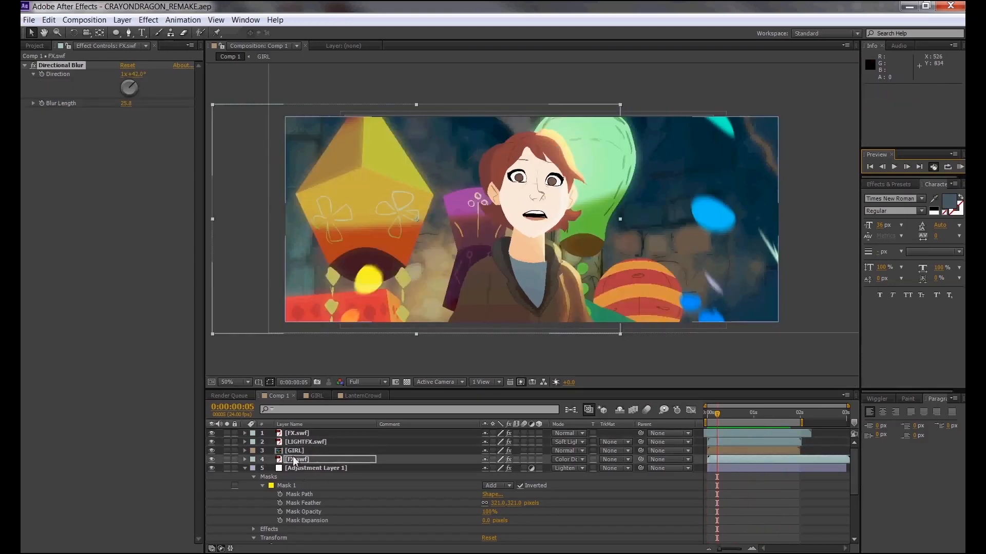
click(295, 452)
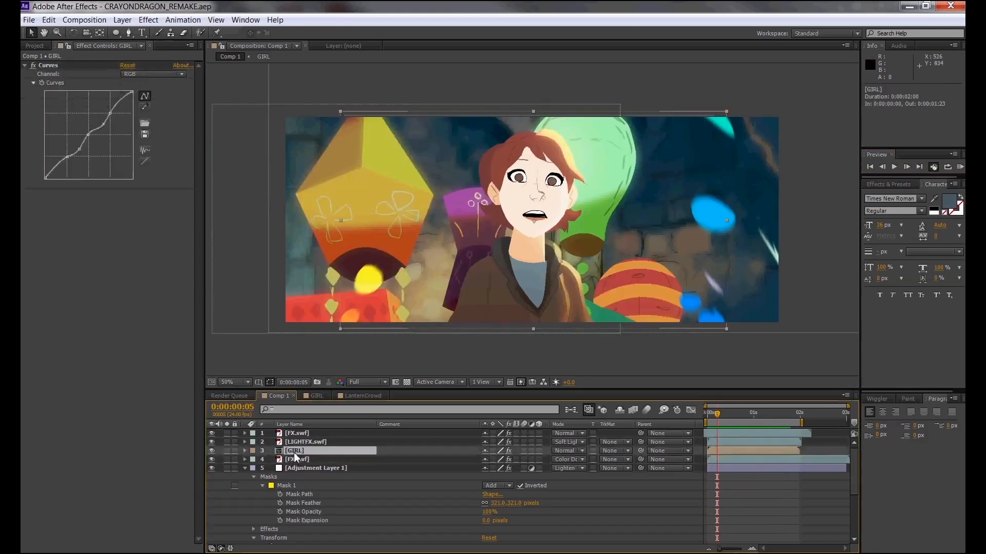
Step: Adjust the lower shadow point of the GIRL layer's RGB curve and run a RAM preview of Comp 1
drag(81, 151, 69, 165)
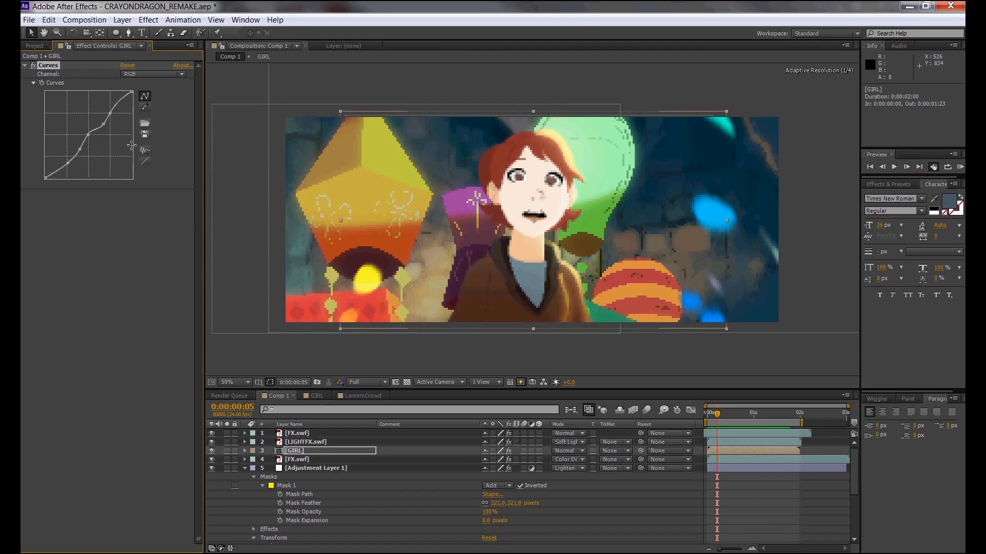
click(959, 168)
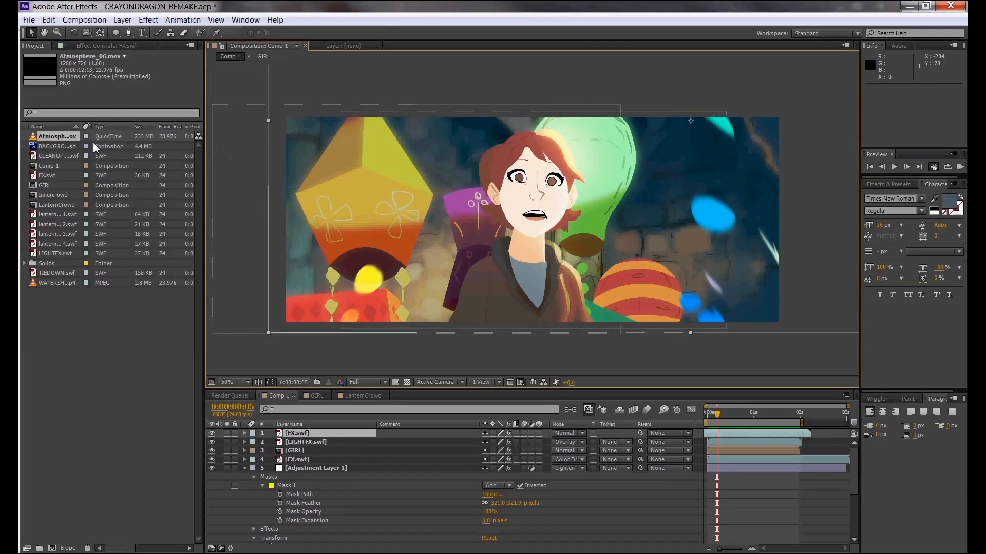
Step: Add the Atmosphere_06.mov footage to Comp 1 as the topmost layer and set the preview resolution to Half
drag(63, 138, 548, 208)
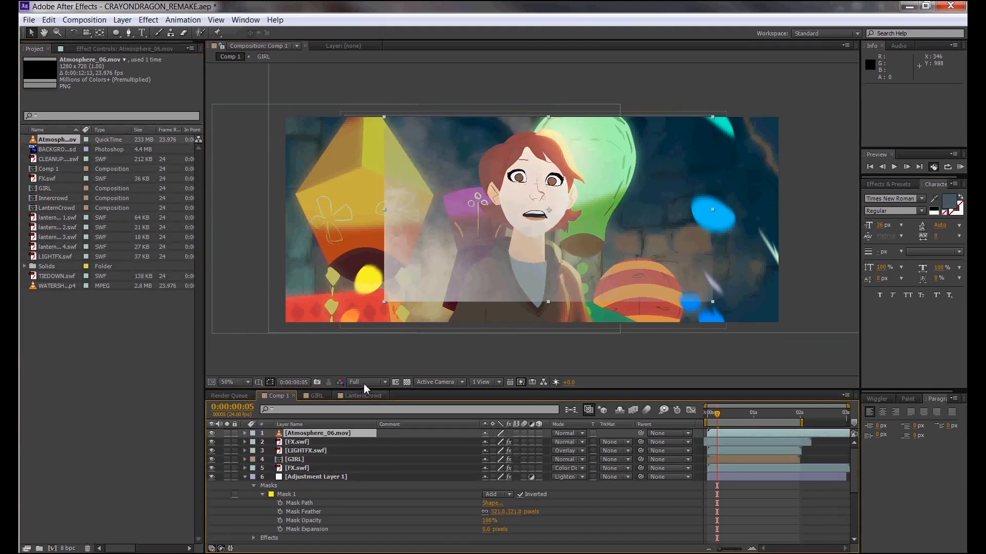
click(365, 383)
click(377, 429)
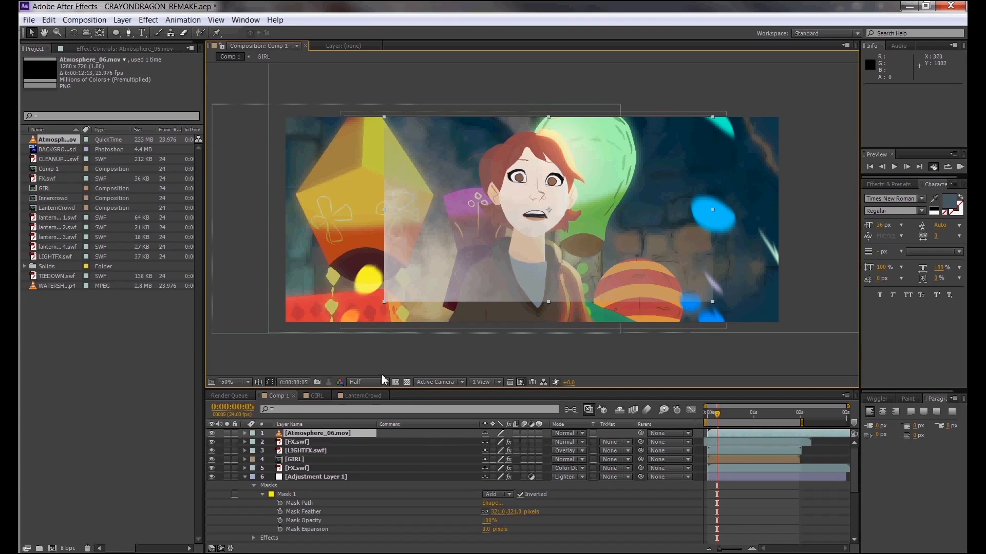
Step: Shift the Atmosphere_06.mov footage down and left, place its layer directly below GIRL, and save the project
drag(384, 264, 351, 290)
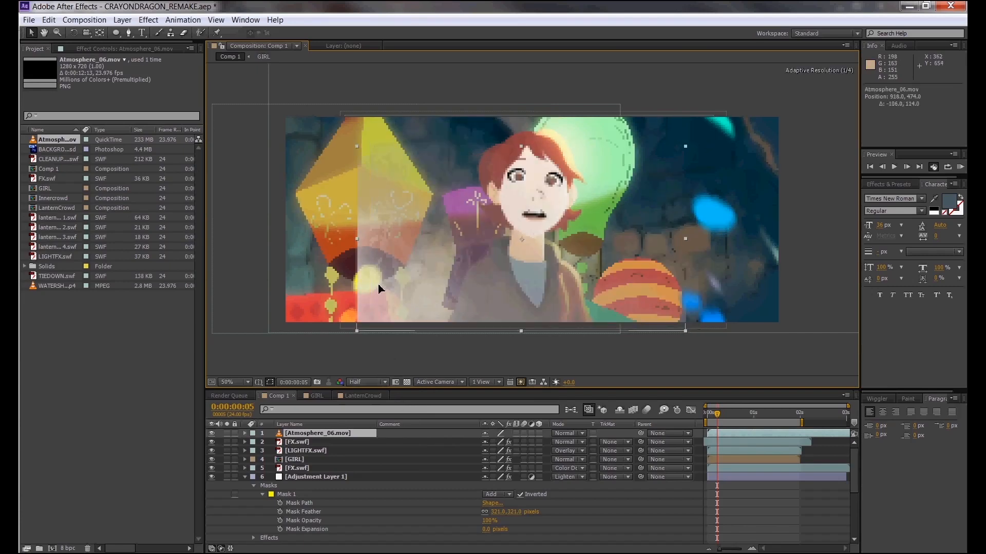
drag(322, 433, 322, 464)
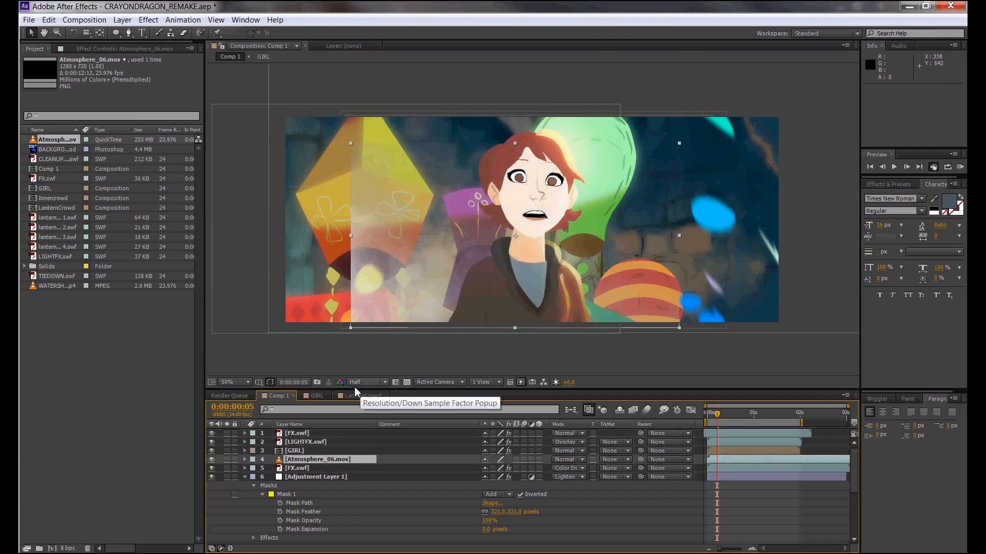
key(ctrl+s)
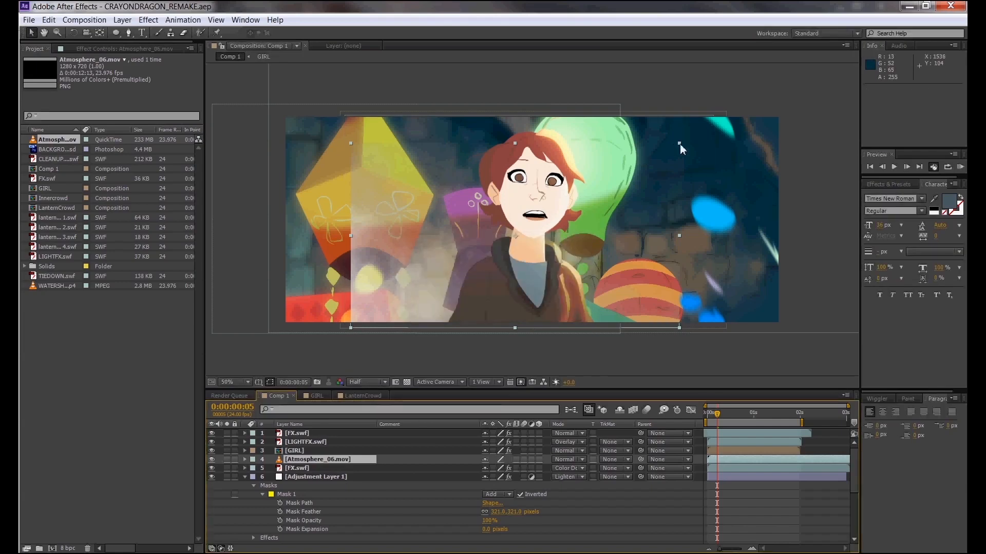
Step: Scale Atmosphere_06.mov to about 162% and reposition it at about 964, 346 over the frame, and preview Comp 1
drag(680, 144, 803, 87)
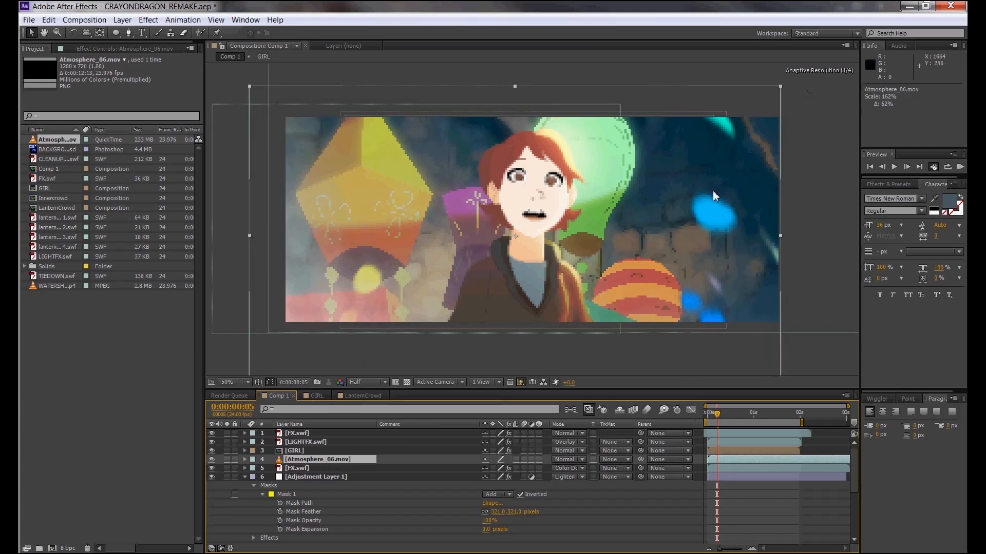
drag(713, 195, 731, 166)
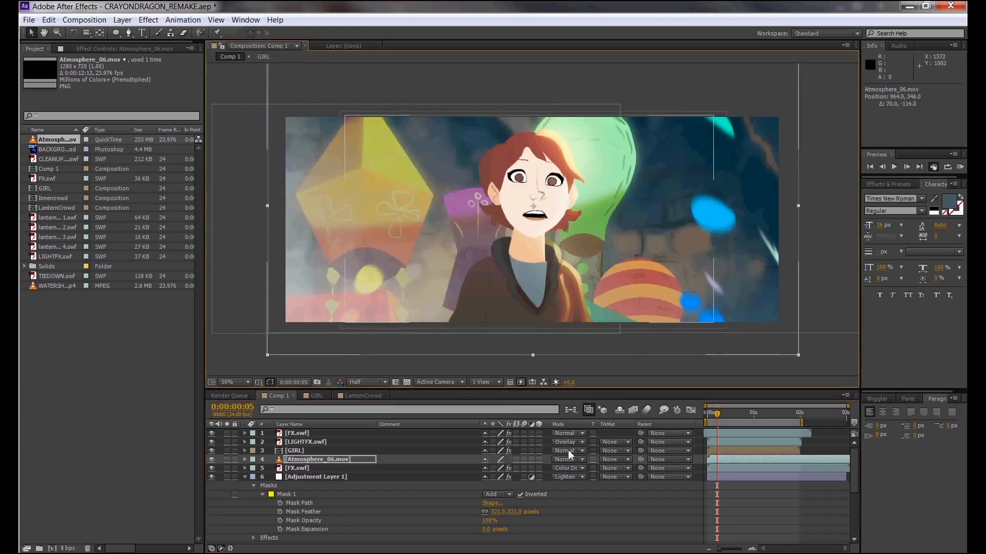
click(156, 21)
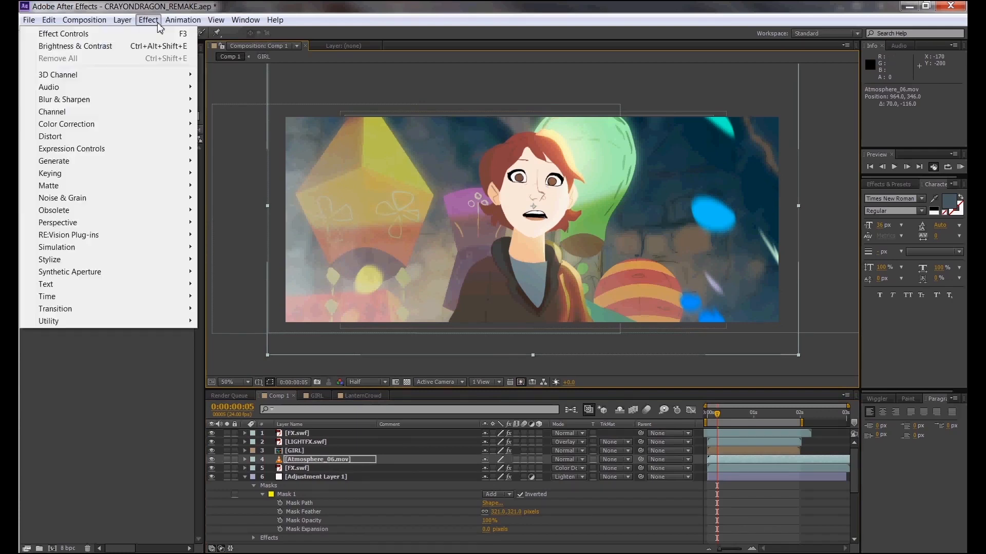
click(959, 167)
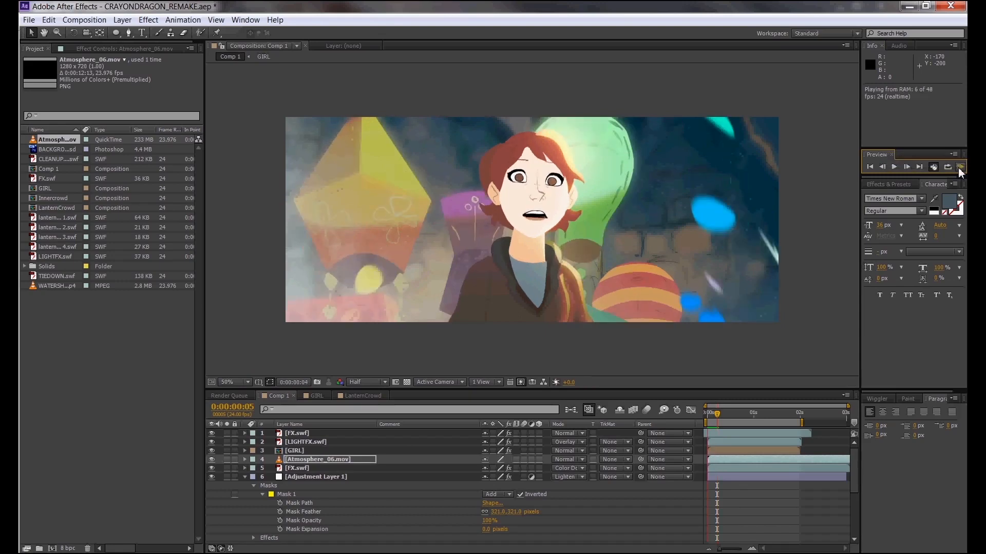
click(960, 169)
click(960, 167)
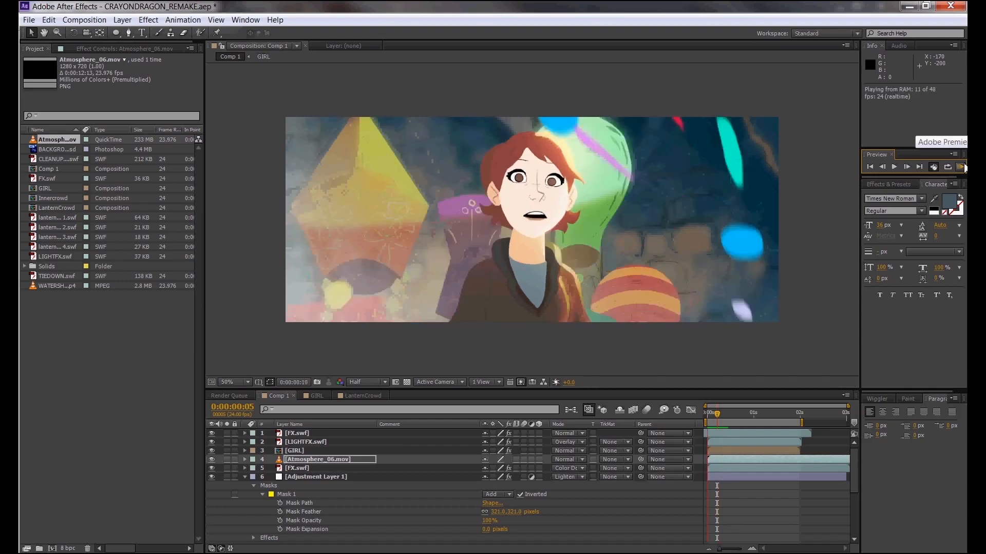
Step: Apply the Posterize effect to the Atmosphere_06.mov layer and adjust its level
click(149, 20)
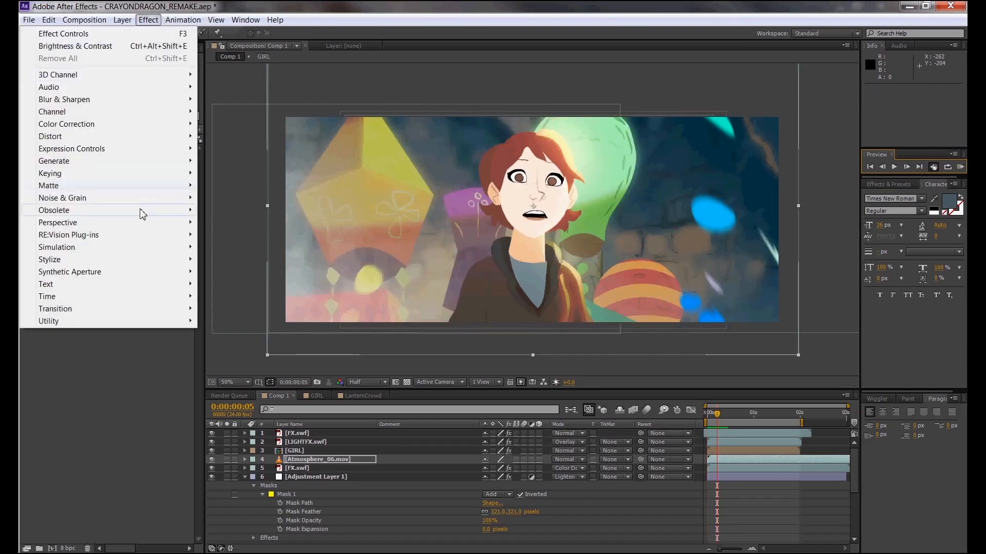
mouse_move(132, 264)
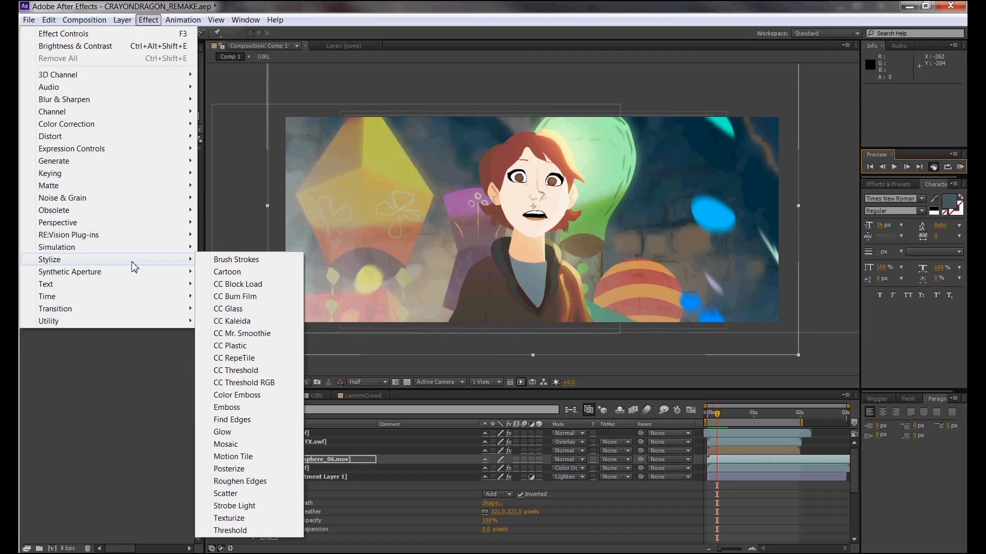
click(260, 473)
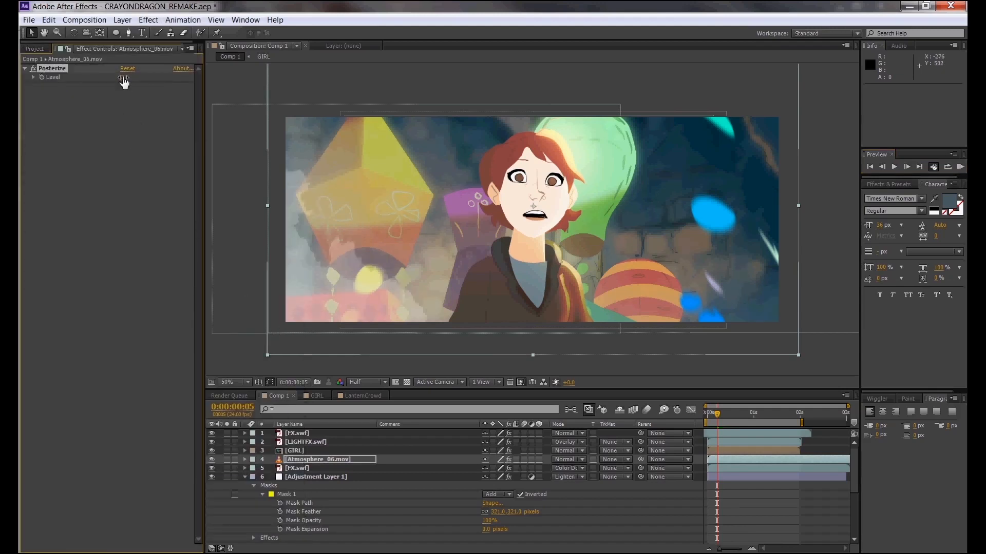
mouse_move(134, 78)
mouse_down()
mouse_move(117, 81)
mouse_move(133, 83)
mouse_up()
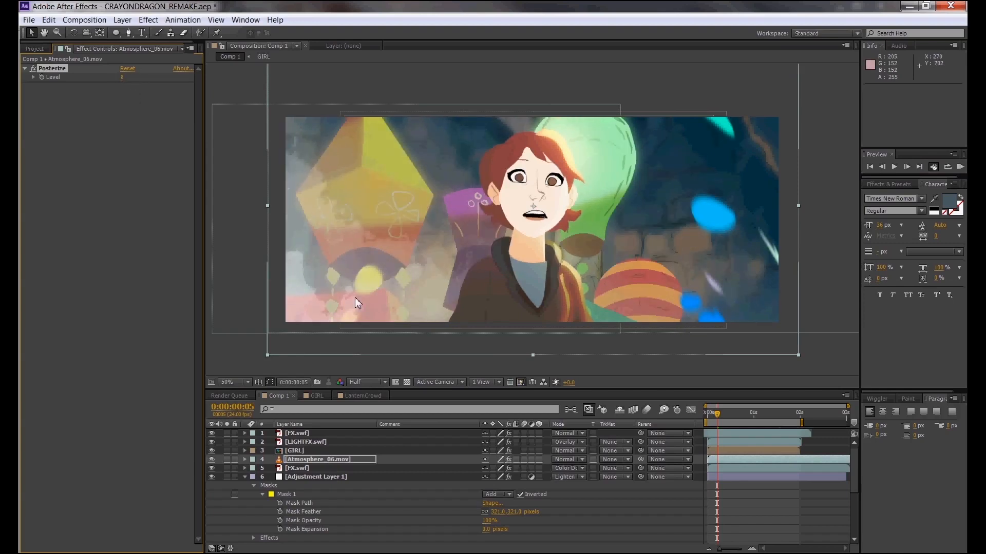
Step: Nudge the Atmosphere_06.mov footage slightly up and right, and set its blending mode to Color Dodge after trying Overlay
mouse_move(355, 298)
mouse_down()
mouse_move(378, 286)
mouse_move(359, 288)
mouse_up()
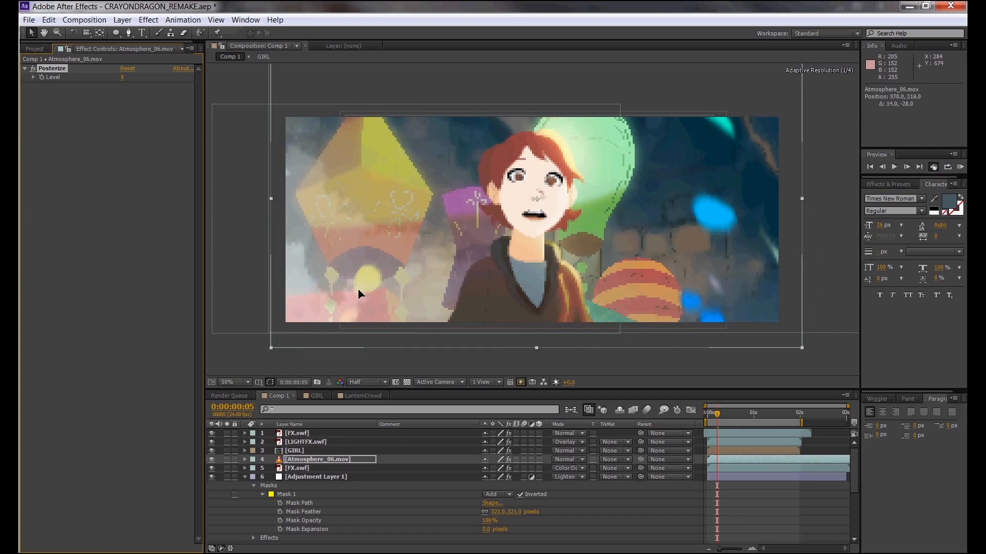
mouse_move(803, 350)
mouse_down()
mouse_move(772, 324)
mouse_move(811, 350)
mouse_up()
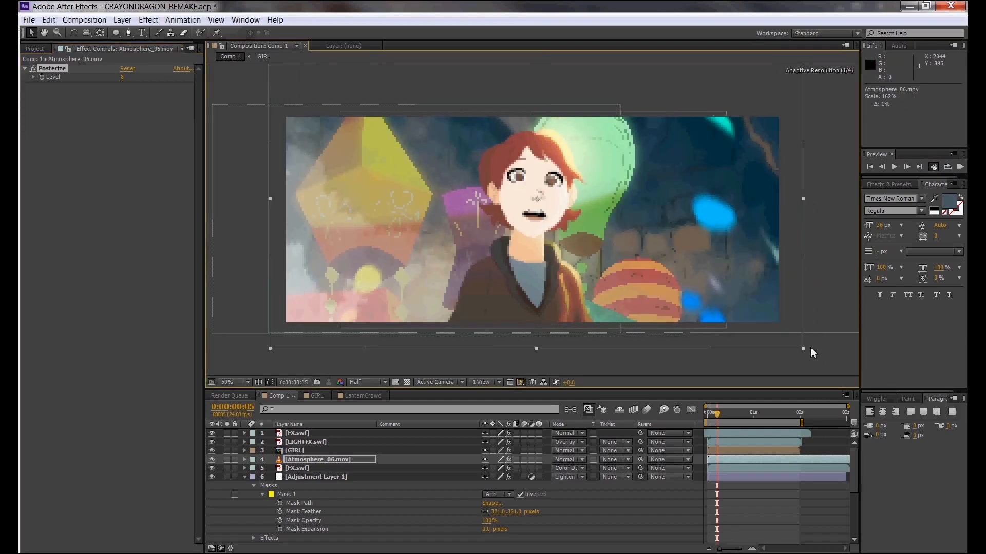
click(581, 457)
click(624, 307)
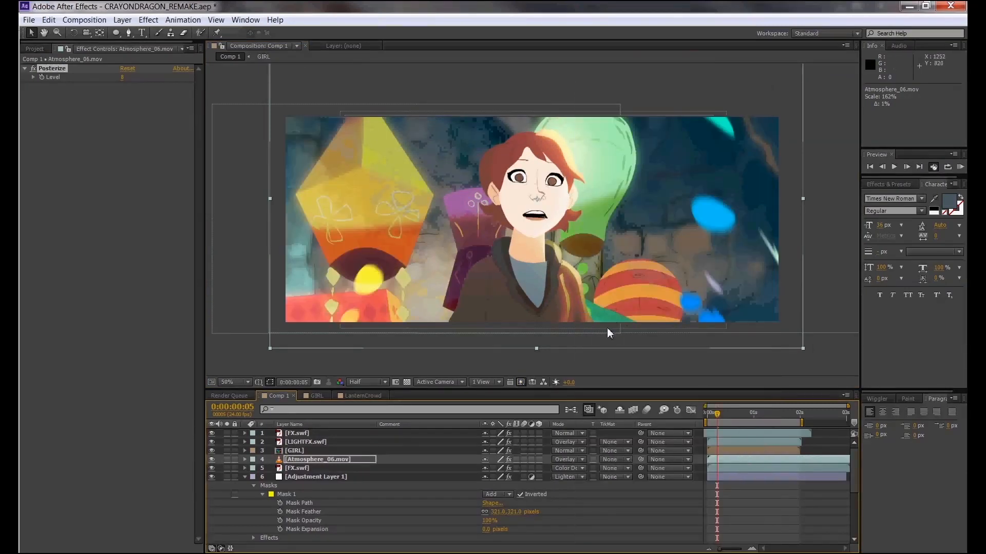
click(577, 458)
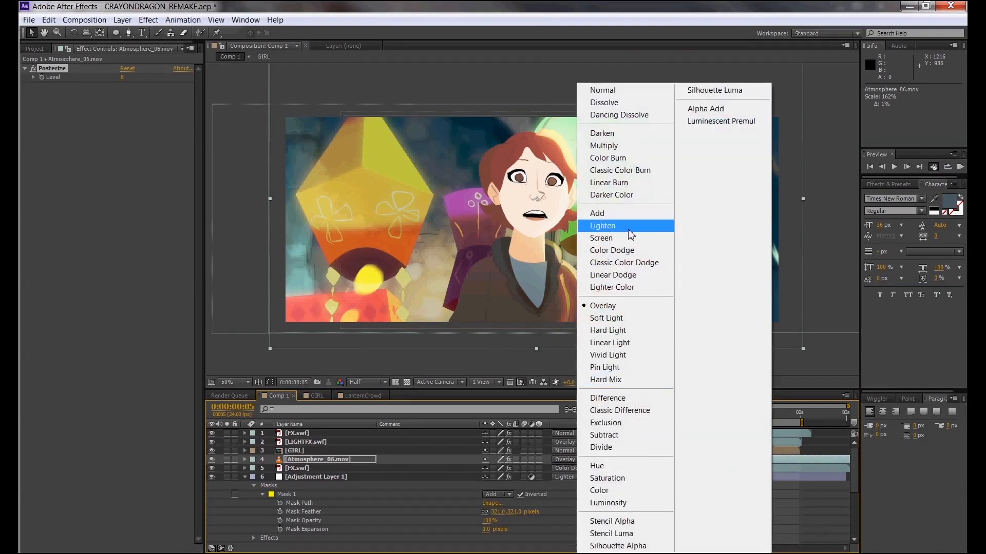
click(630, 251)
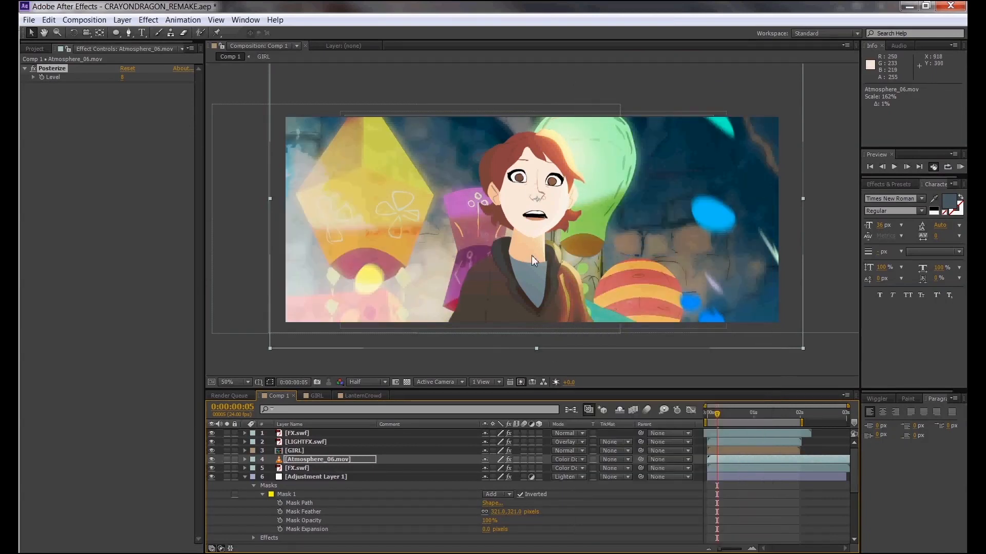
Step: Mirror Atmosphere_06.mov horizontally with a scale of about -167% by 141%, and raise its Posterize level to 11
drag(536, 348, 532, 328)
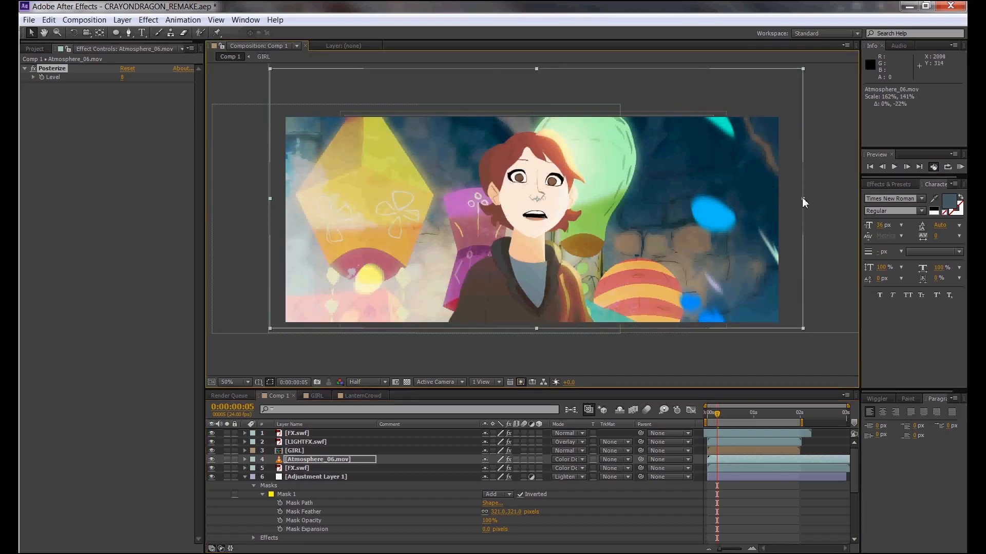
drag(802, 199, 260, 253)
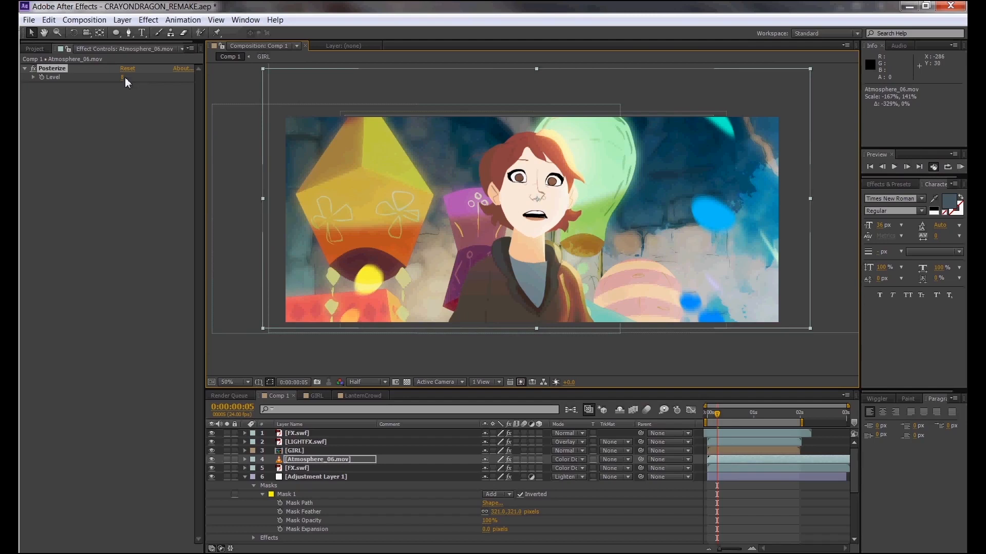
drag(124, 77, 154, 91)
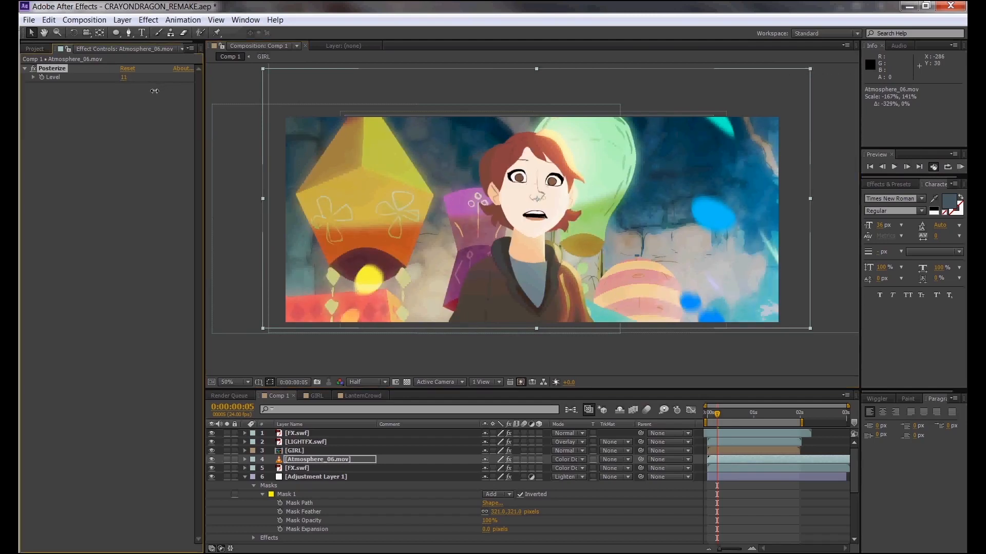
Step: Set the Atmosphere_06.mov blending mode to Overlay and move the layer below the lower FX.swf layer
click(574, 459)
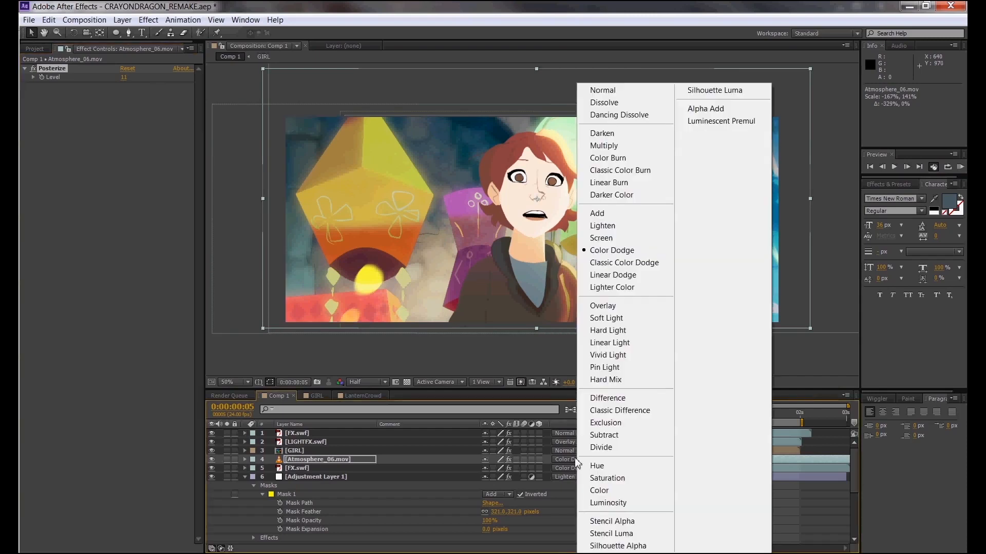
click(603, 305)
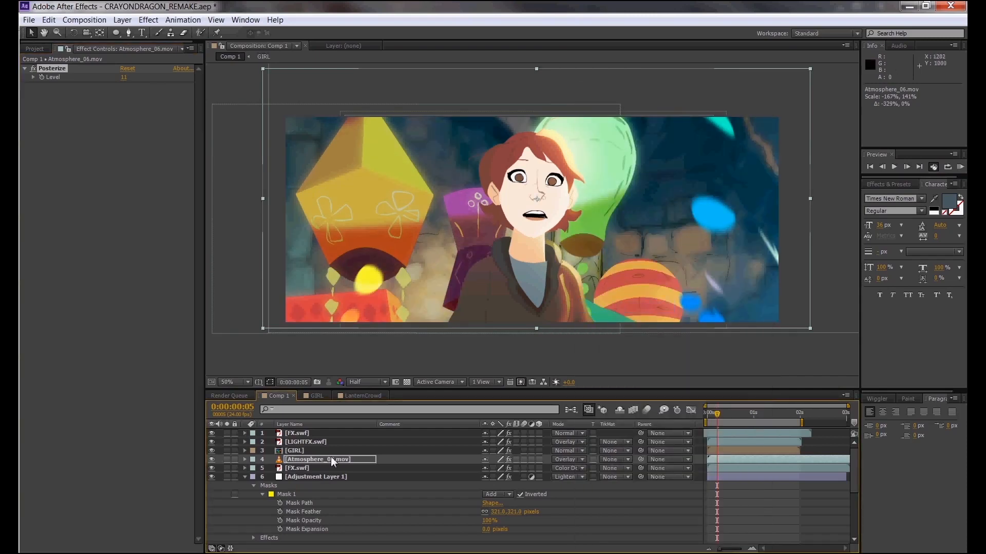
drag(354, 462, 355, 474)
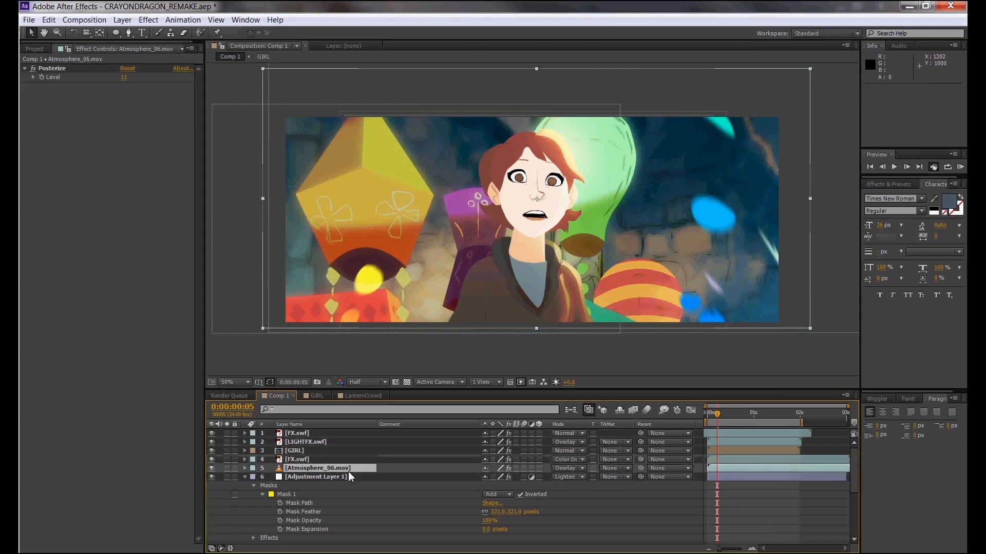
Step: Try the Color Dodge and Classic Color Dodge blending modes on Atmosphere_06.mov, and preview Comp 1 with the latter
click(582, 468)
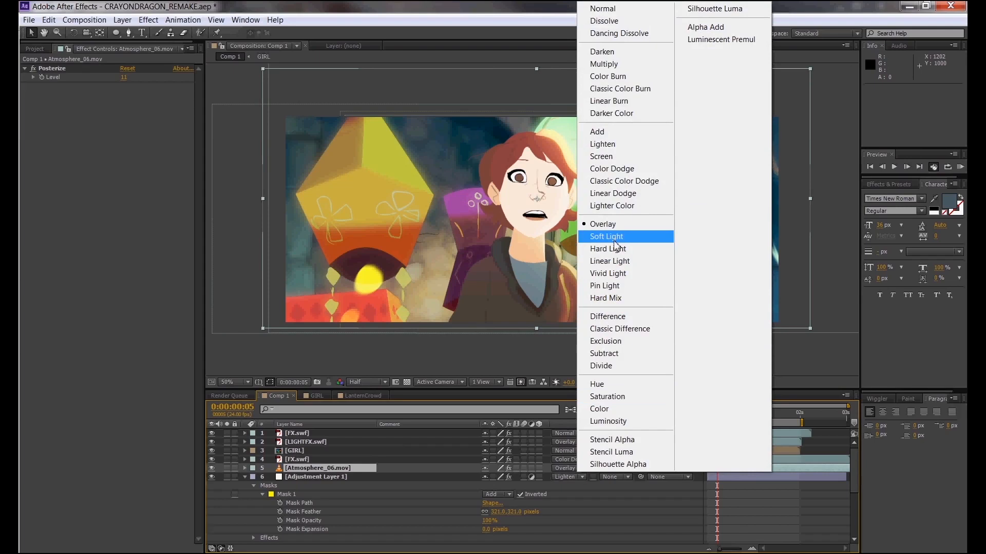
click(625, 180)
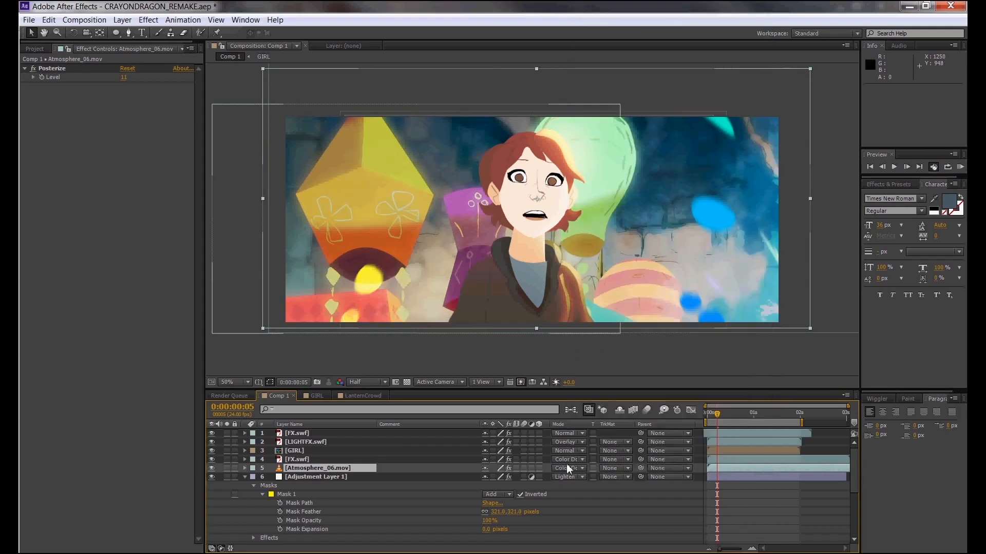
click(566, 465)
click(624, 180)
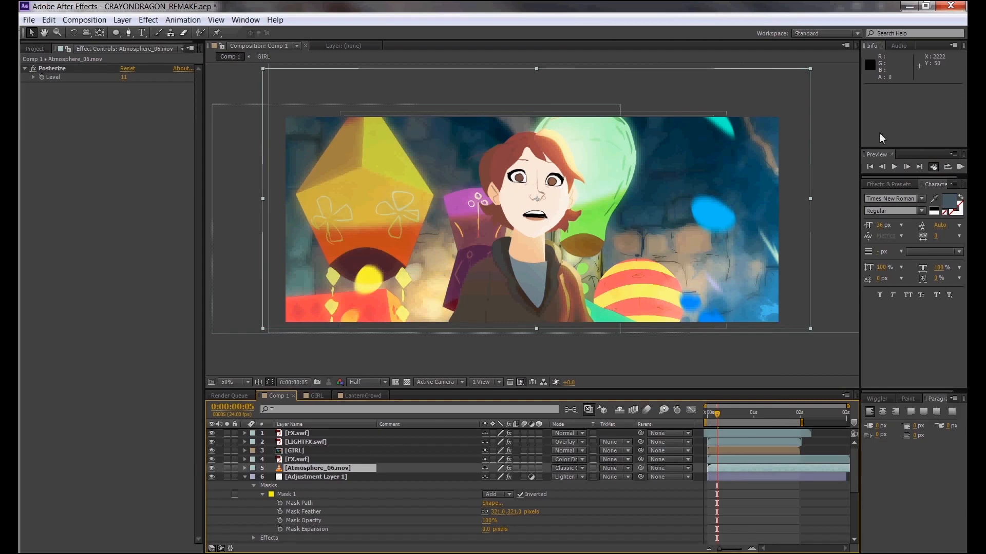
click(960, 168)
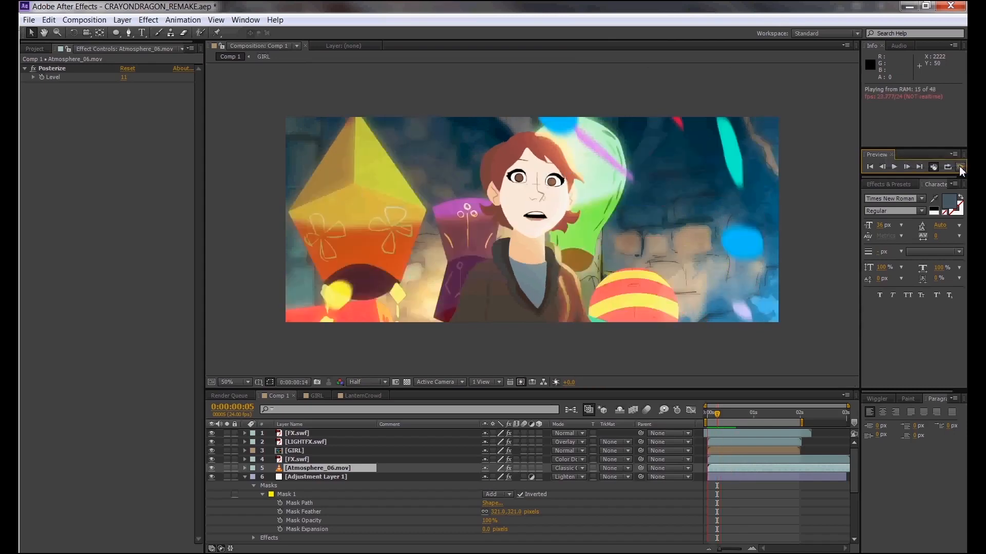
click(960, 168)
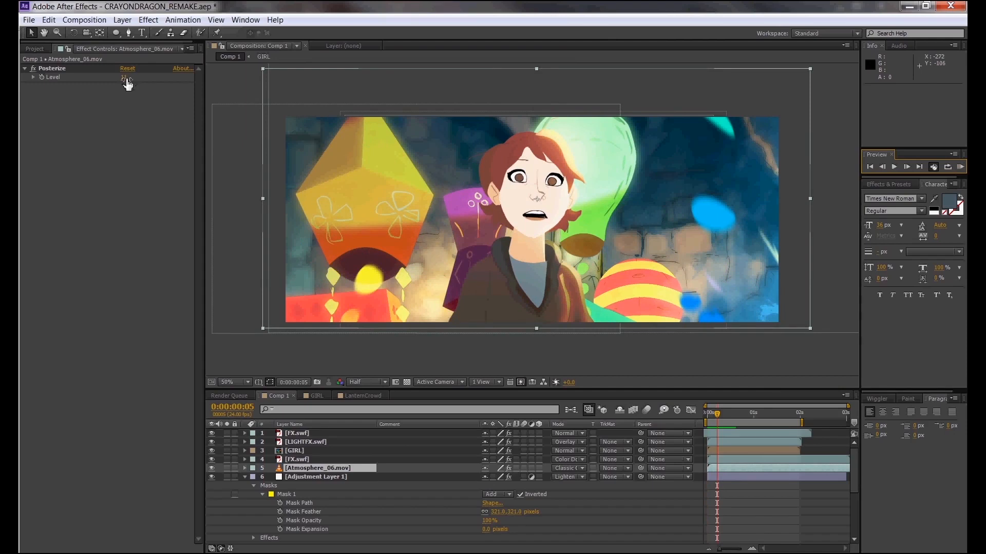
Step: Lower the Posterize level of Atmosphere_06.mov to 10 and reduce the layer's vertical scale to about 132%
drag(125, 77, 122, 78)
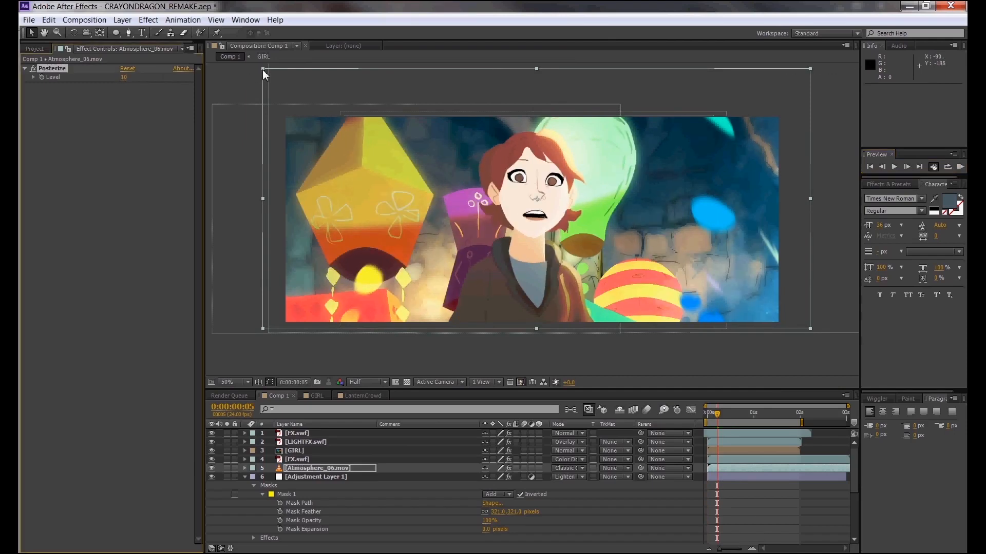
mouse_move(536, 68)
mouse_down()
mouse_move(538, 323)
mouse_move(540, 76)
mouse_up()
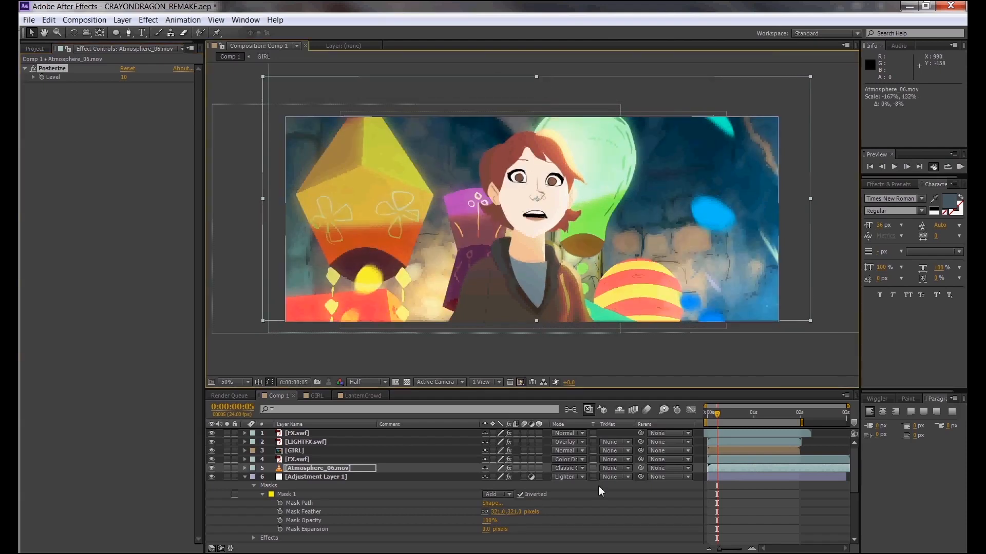
Step: Set the Atmosphere_06.mov blending mode to Linear Dodge
click(567, 468)
click(622, 194)
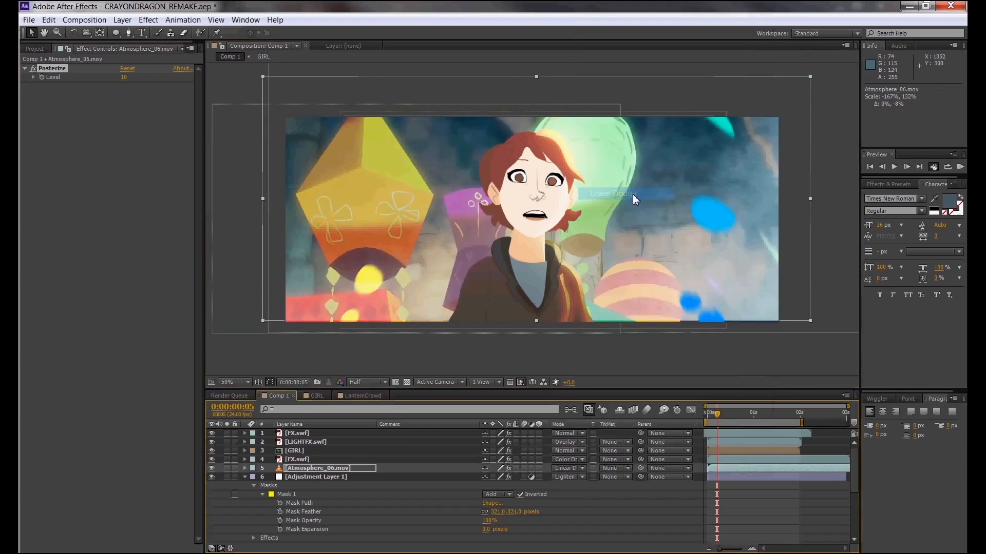
Step: Try the Lighter Color and Color Dodge blending modes on Atmosphere_06.mov
click(567, 467)
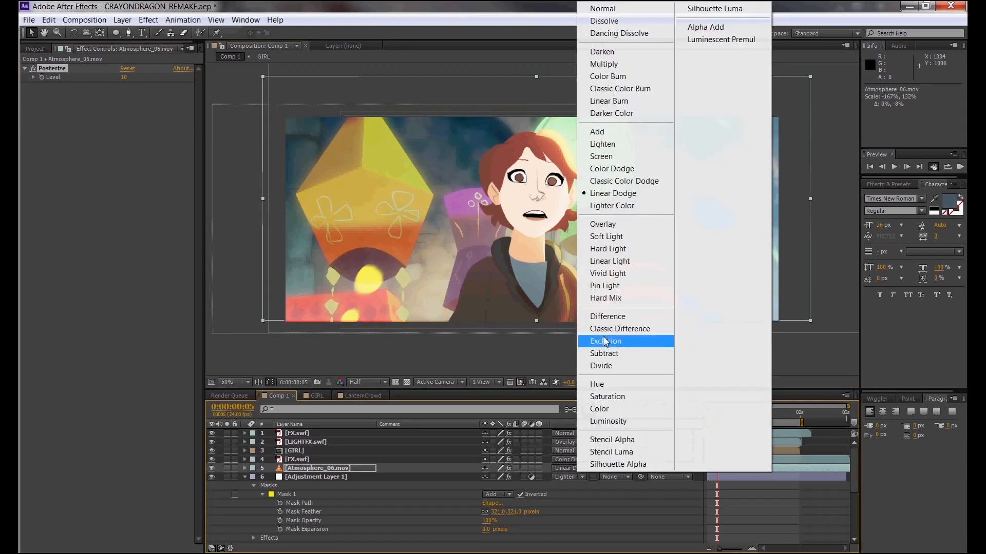
click(634, 206)
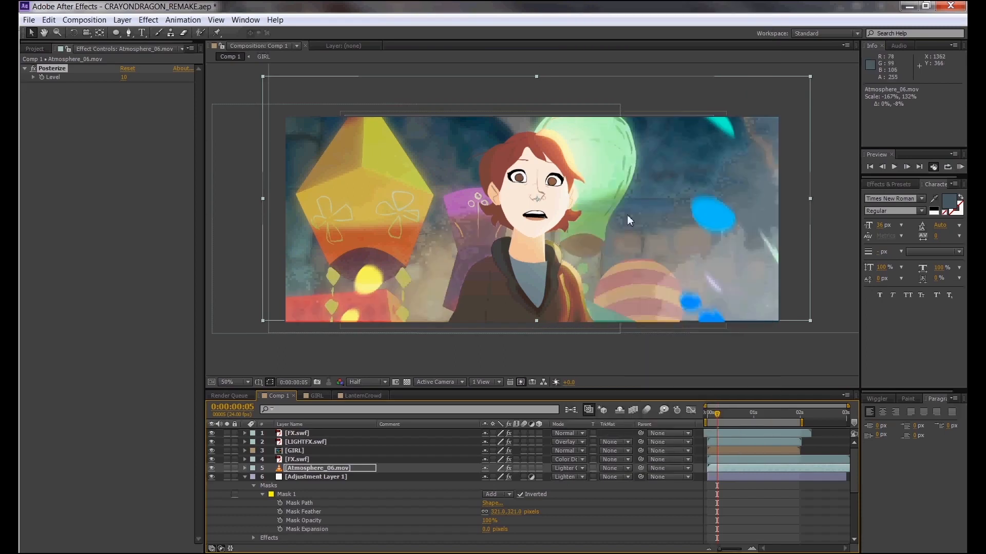
click(569, 468)
click(635, 169)
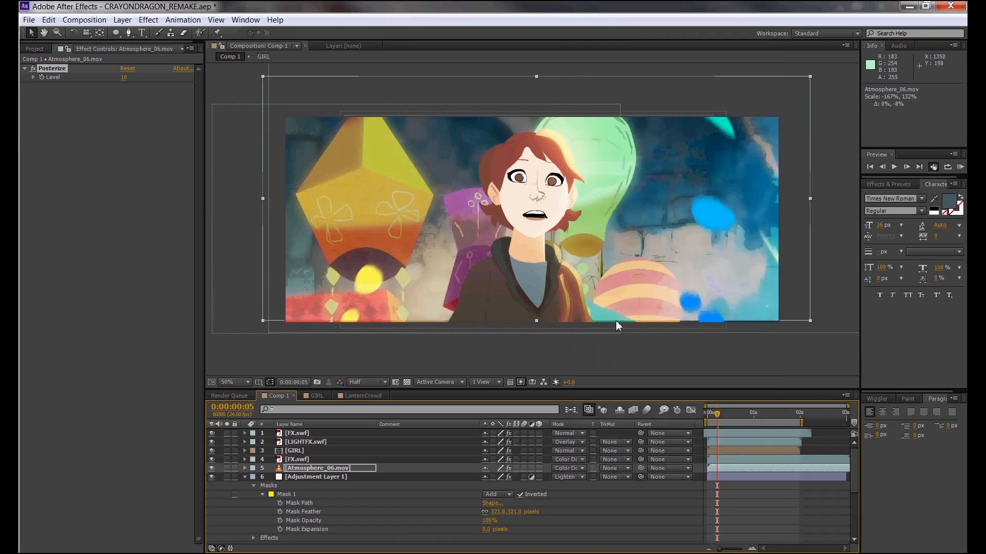
Step: Set the Atmosphere_06.mov blending mode to Overlay and preview Comp 1
click(568, 469)
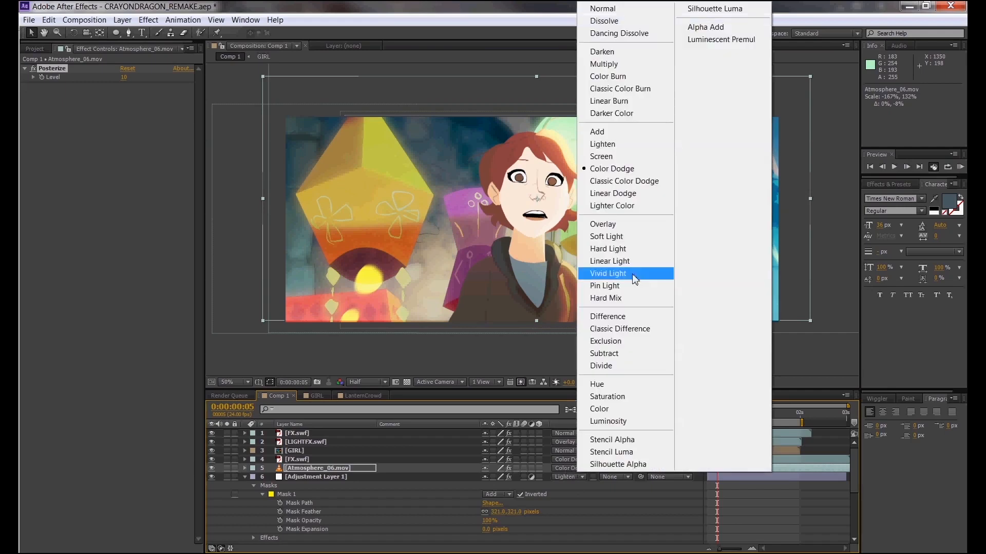
click(636, 224)
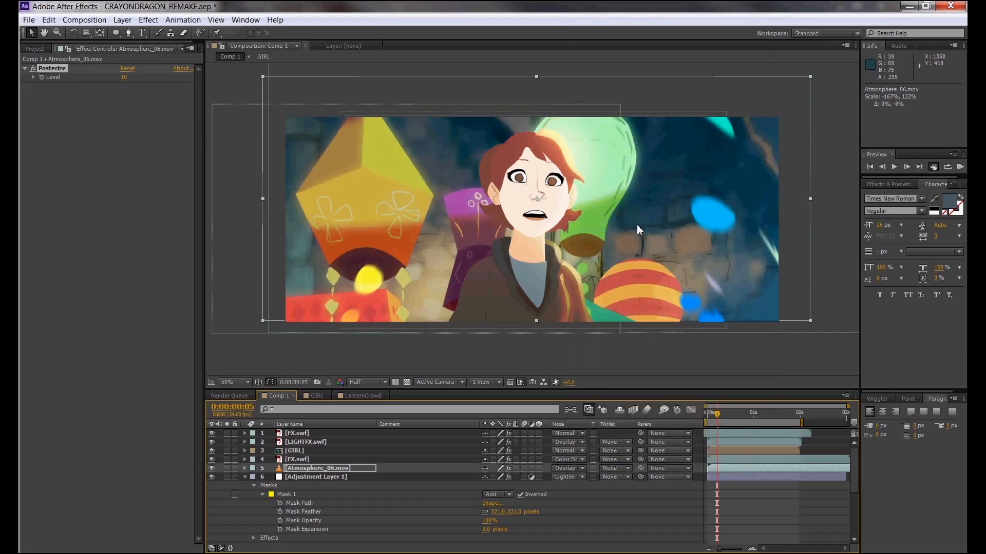
click(960, 167)
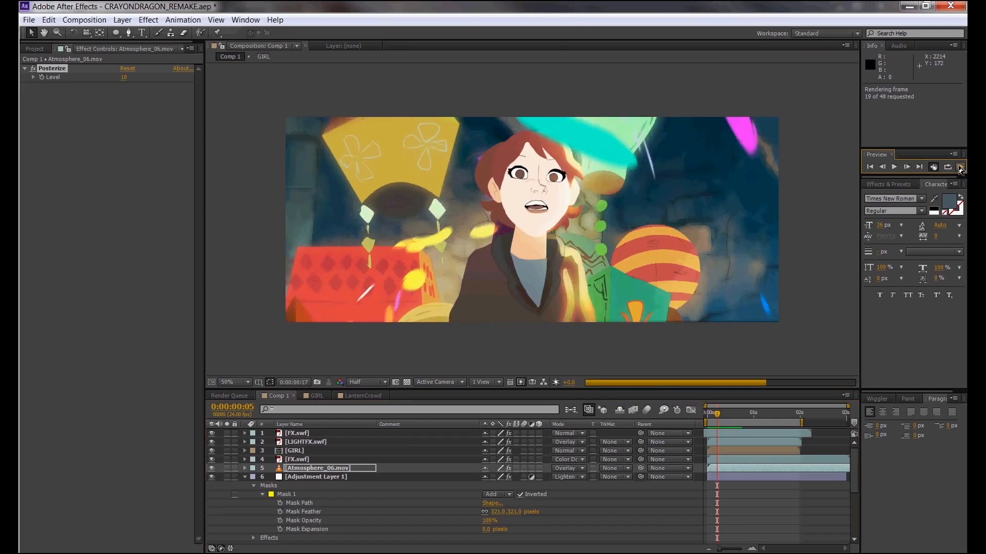
click(960, 168)
click(961, 169)
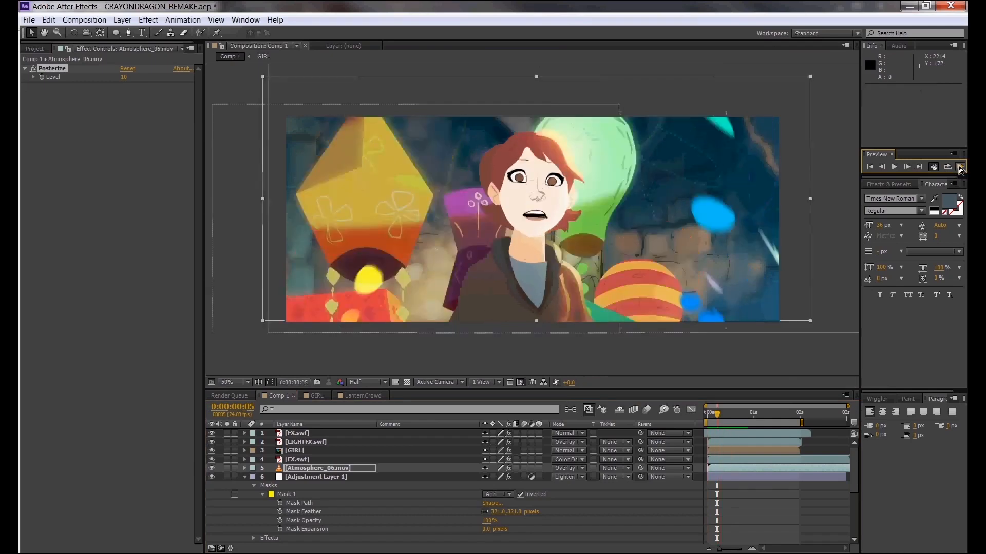
Step: Move Atmosphere_06.mov to about position 900, 356, and try Classic Color Dodge and Color Dodge on it before returning to Overlay
mouse_move(743, 302)
mouse_down()
mouse_move(712, 310)
mouse_move(722, 312)
mouse_up()
click(572, 468)
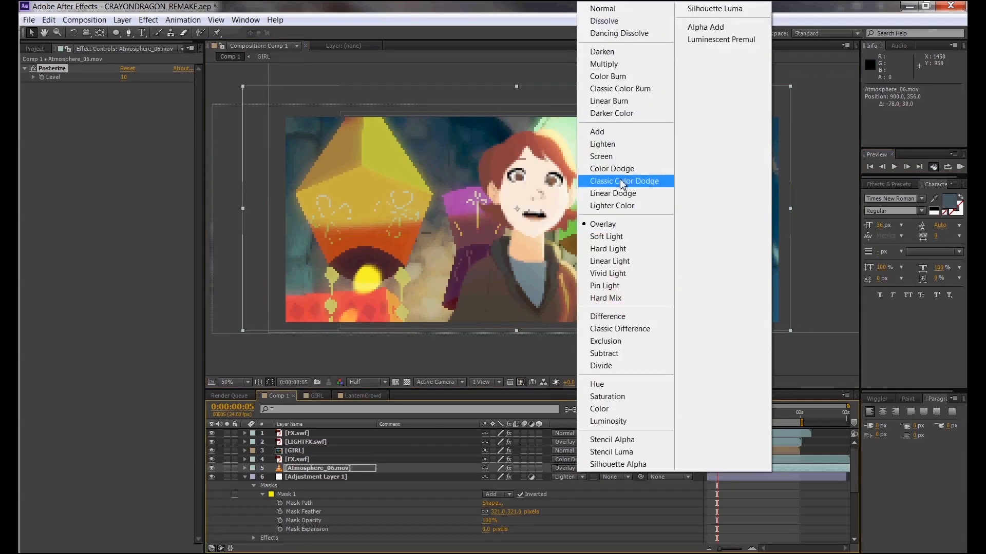
click(622, 181)
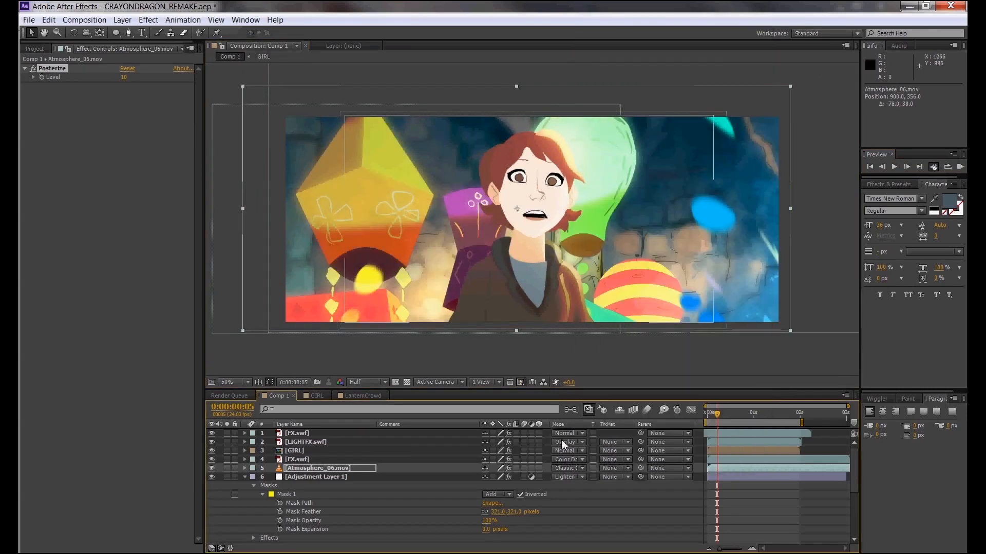
click(570, 466)
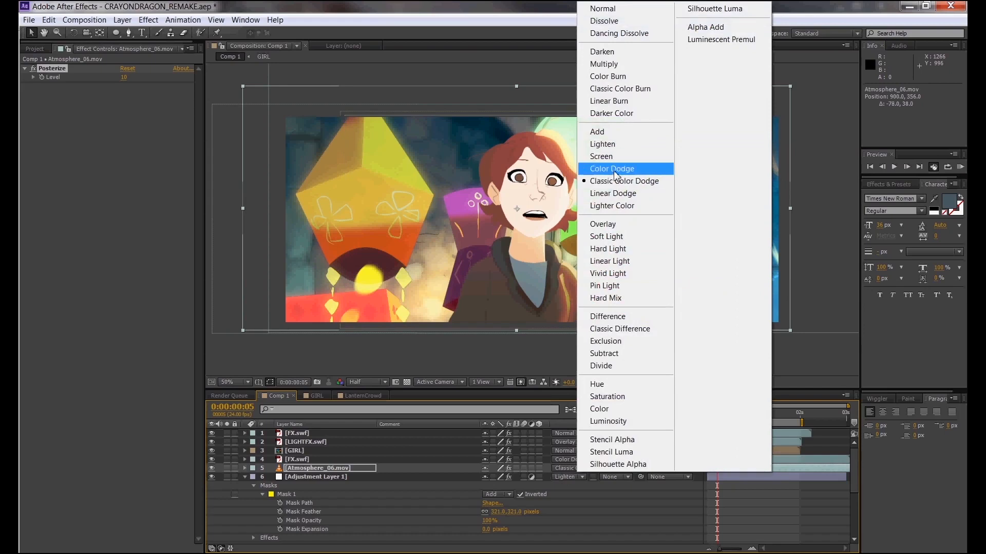
click(616, 166)
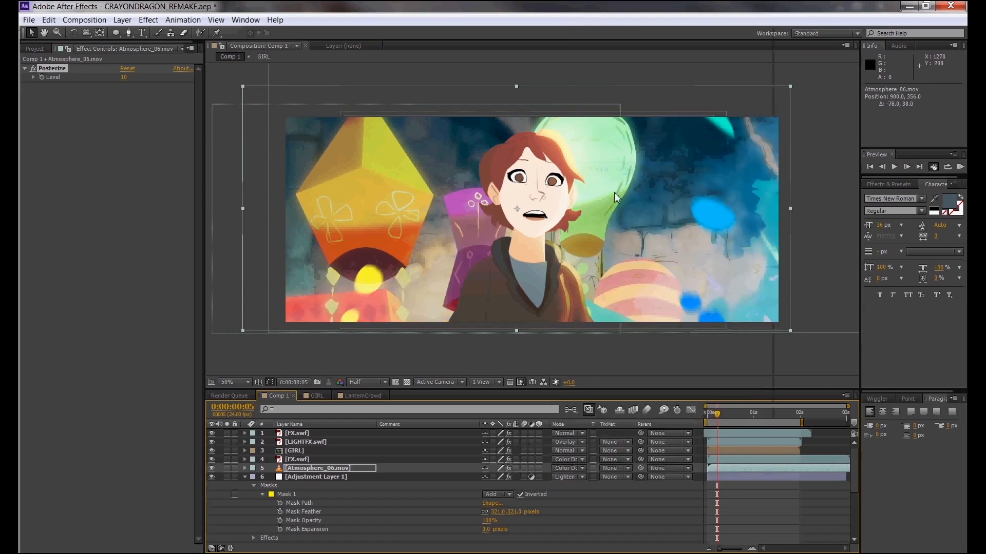
click(581, 467)
click(609, 226)
Step: Enable time remapping on Atmosphere_06.mov and add a Time Remap keyframe at 0:00:02:00
click(307, 468)
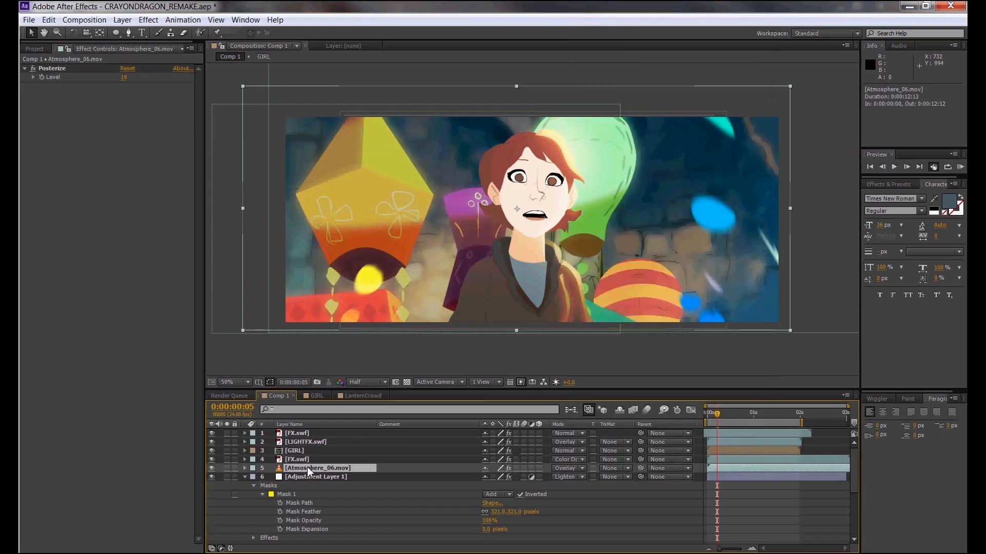
right_click(309, 468)
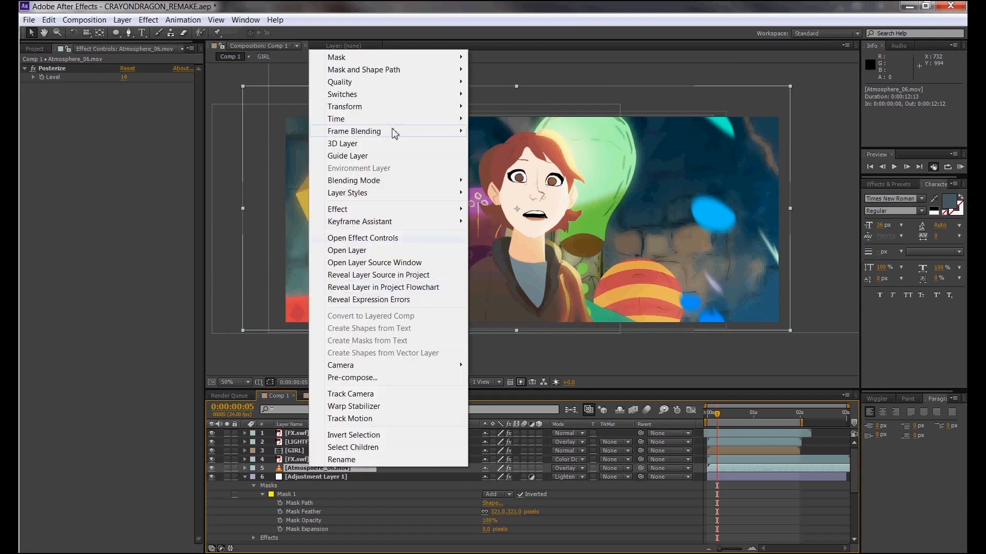
mouse_move(397, 124)
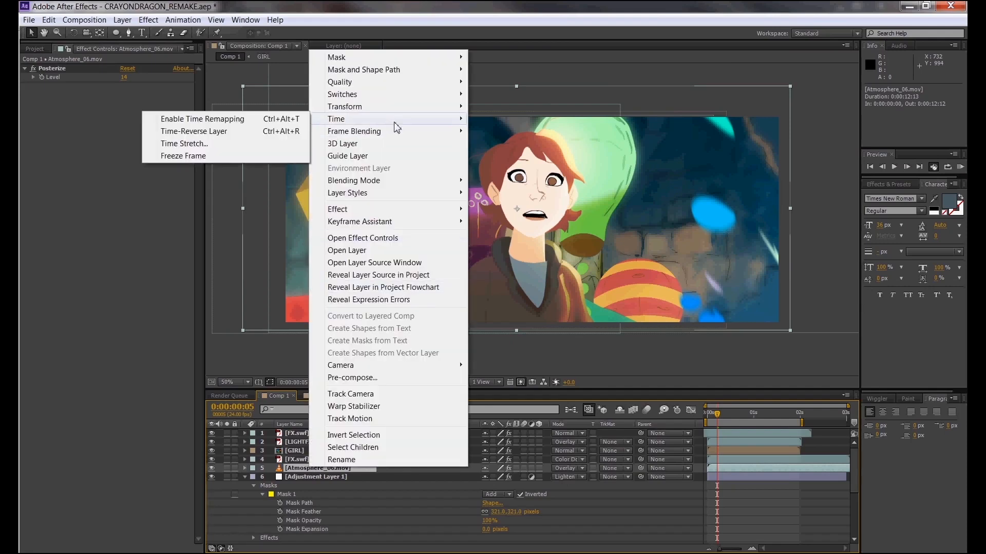
click(275, 121)
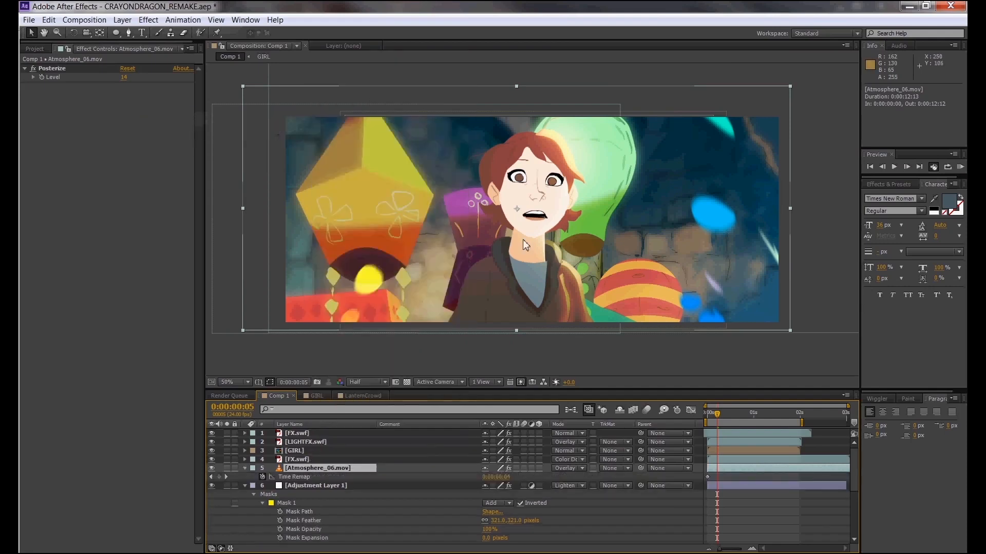
click(802, 416)
click(220, 477)
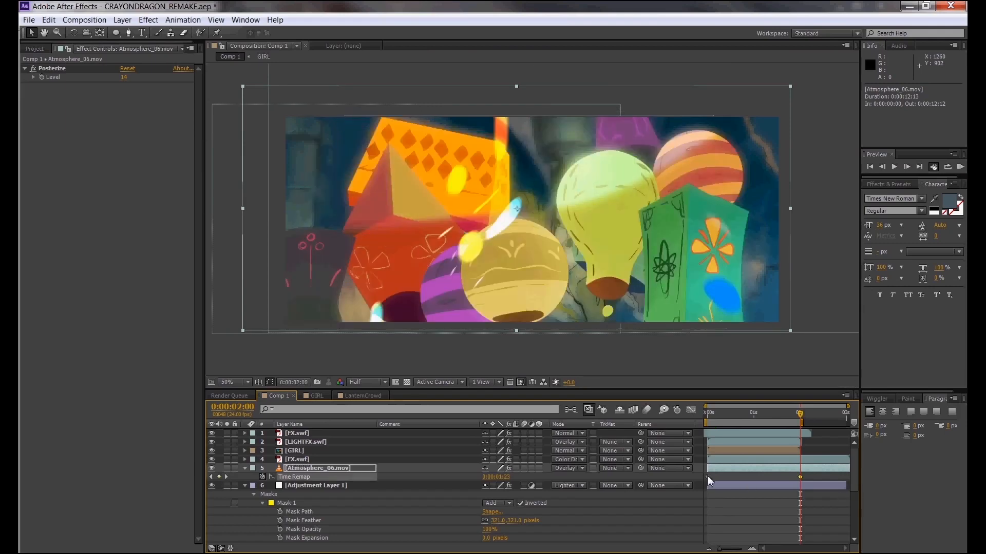
Step: Apply the Wiggler to both Time Remap keyframes of Atmosphere_06.mov with a frequency of 8 per second and a magnitude of 0
click(707, 476)
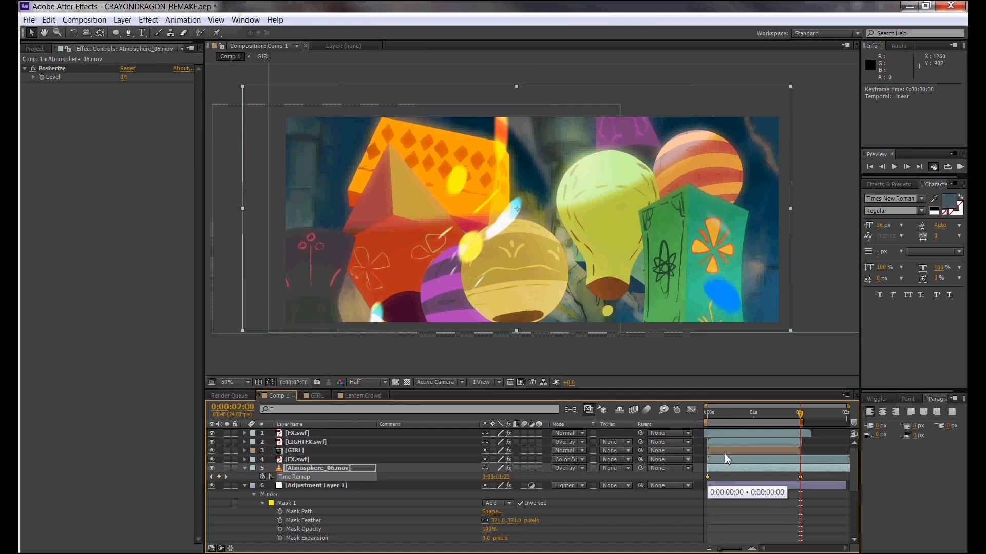
click(707, 416)
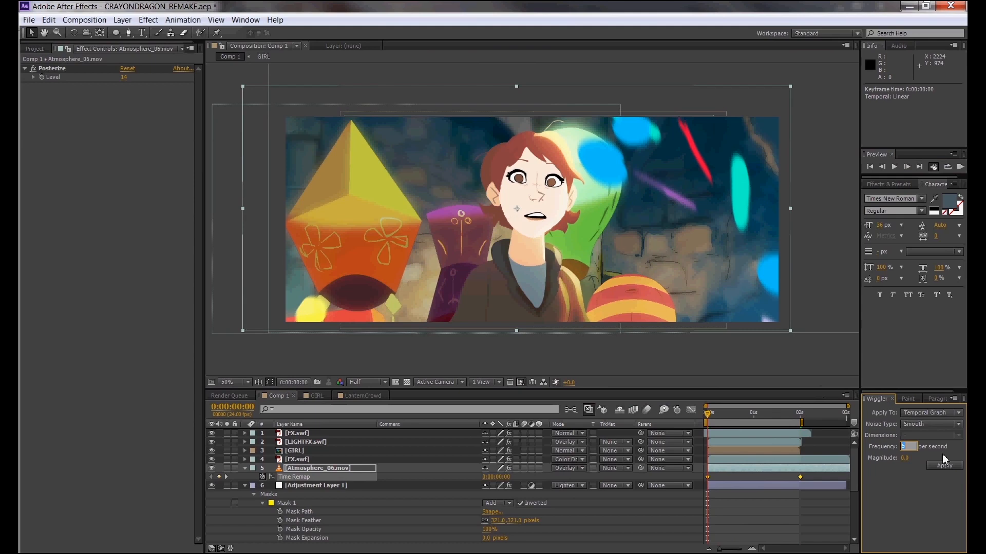
click(885, 401)
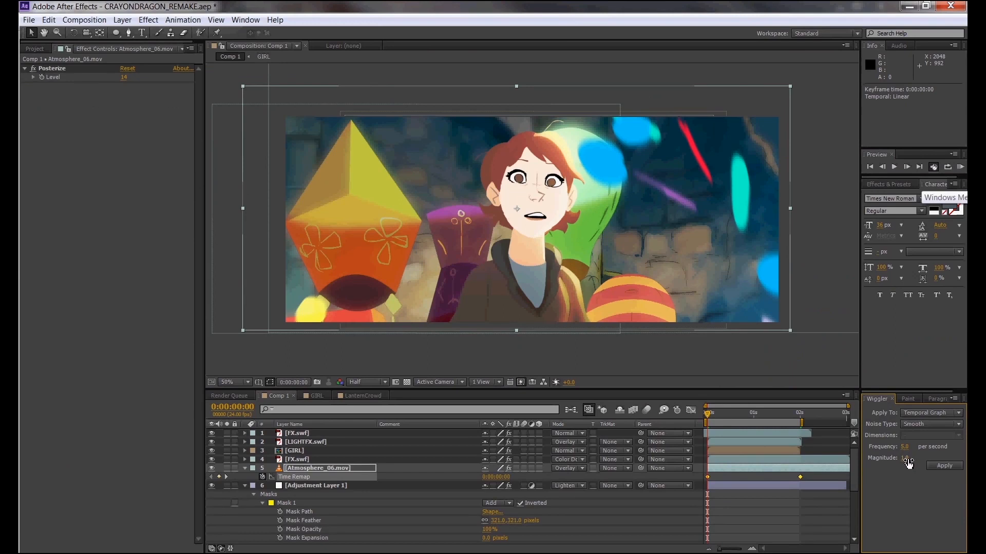
click(874, 351)
text(0)
click(909, 447)
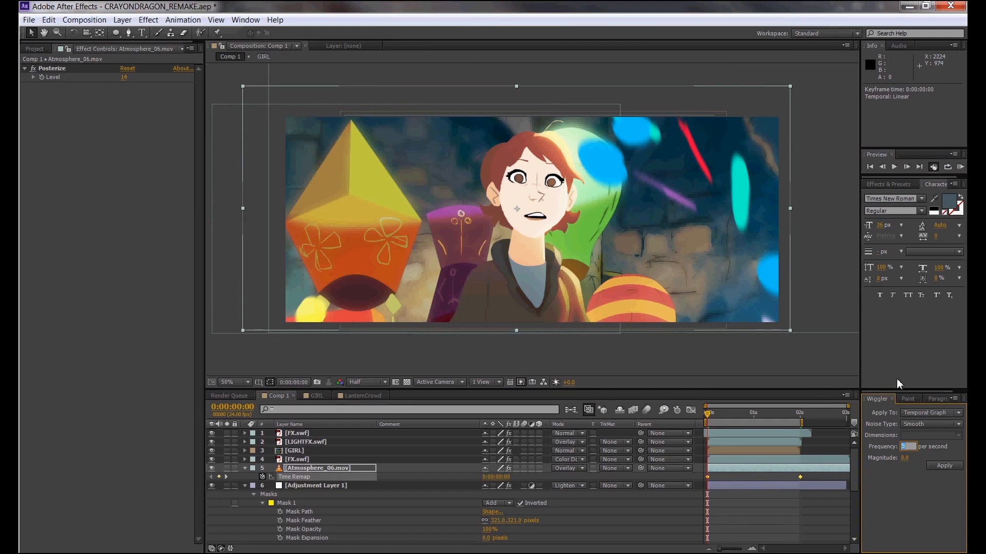
click(947, 467)
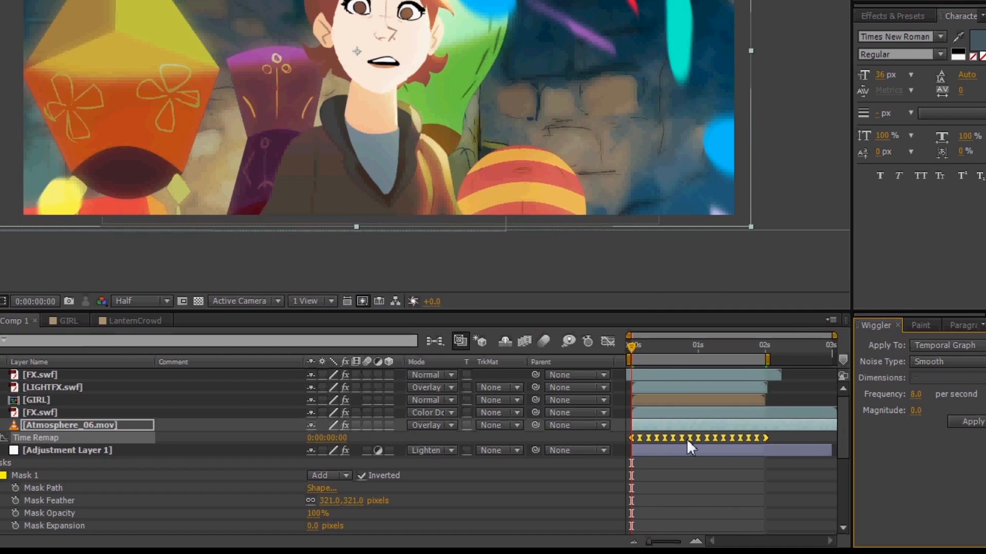
Step: Convert all the Time Remap keyframes of Atmosphere_06.mov to hold keyframes and save the project
right_click(686, 439)
click(716, 357)
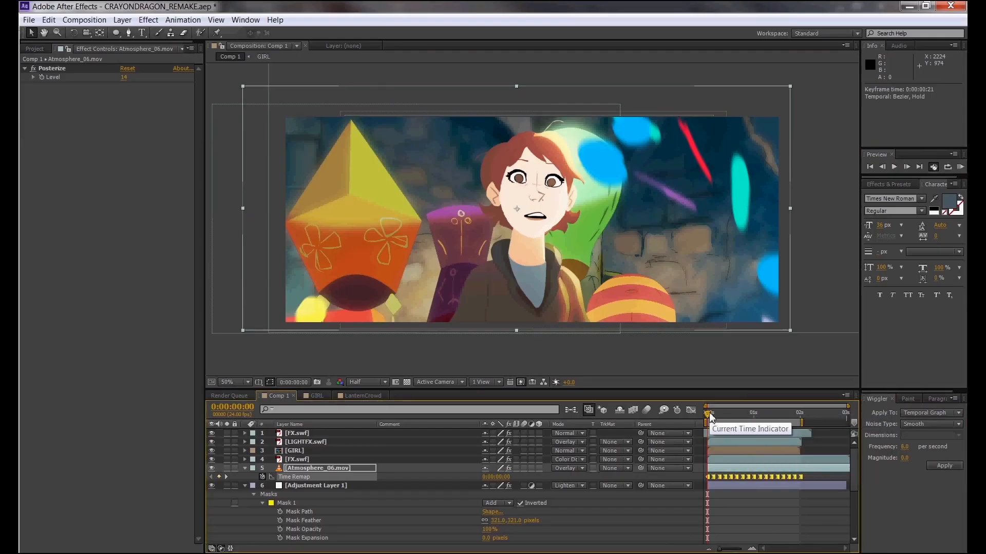
key(ctrl+s)
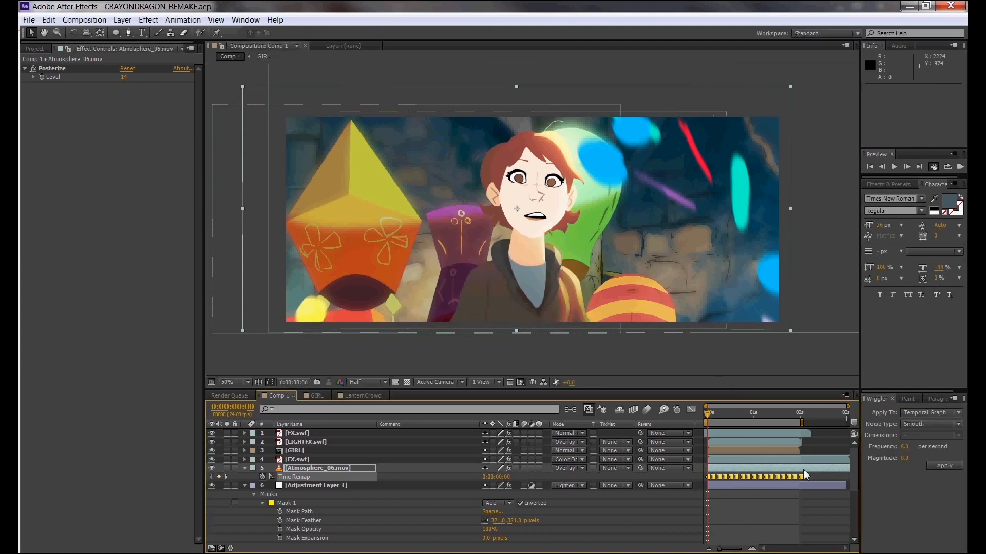
Step: Set the LIGHTFX.swf blending mode to Soft Light, previewing Comp 1 before and after the change
click(959, 168)
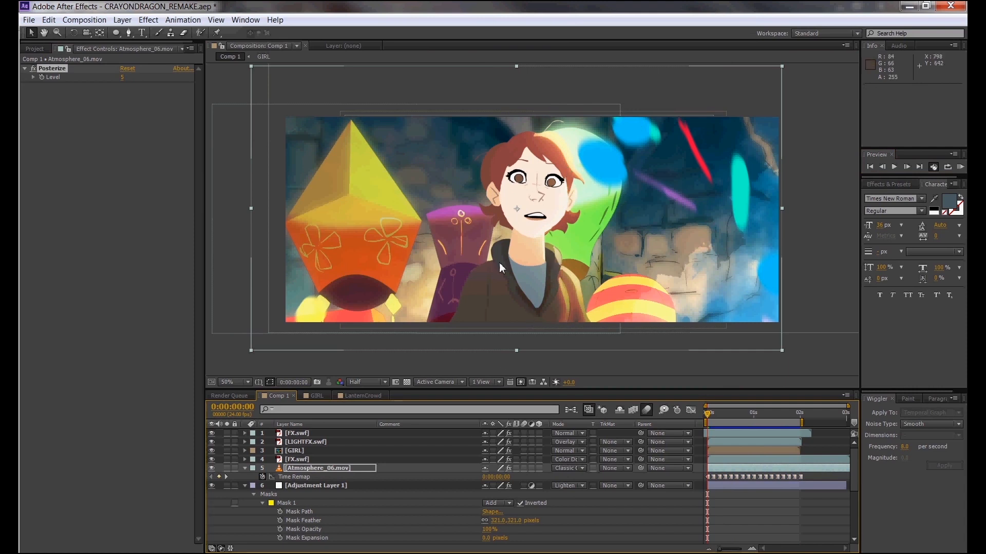
click(329, 468)
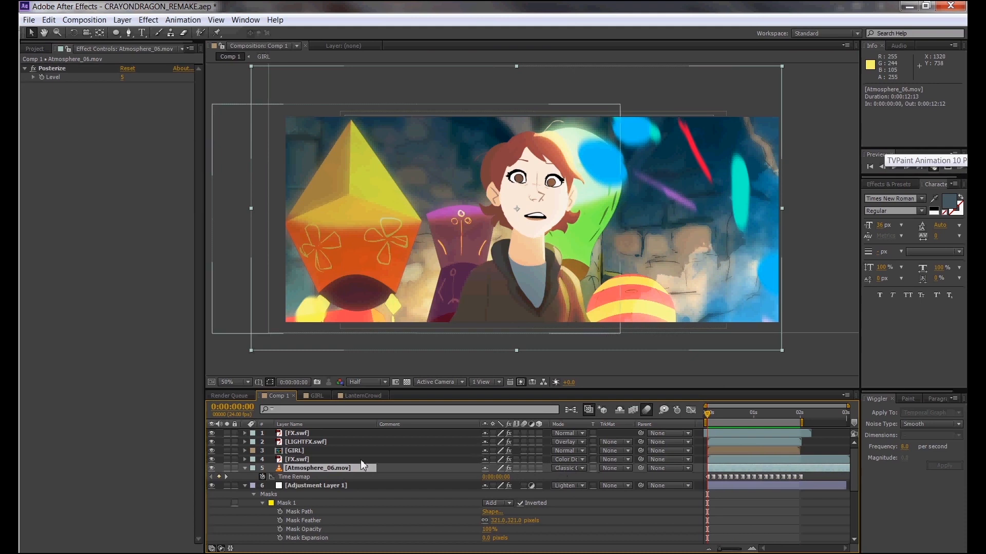
click(306, 461)
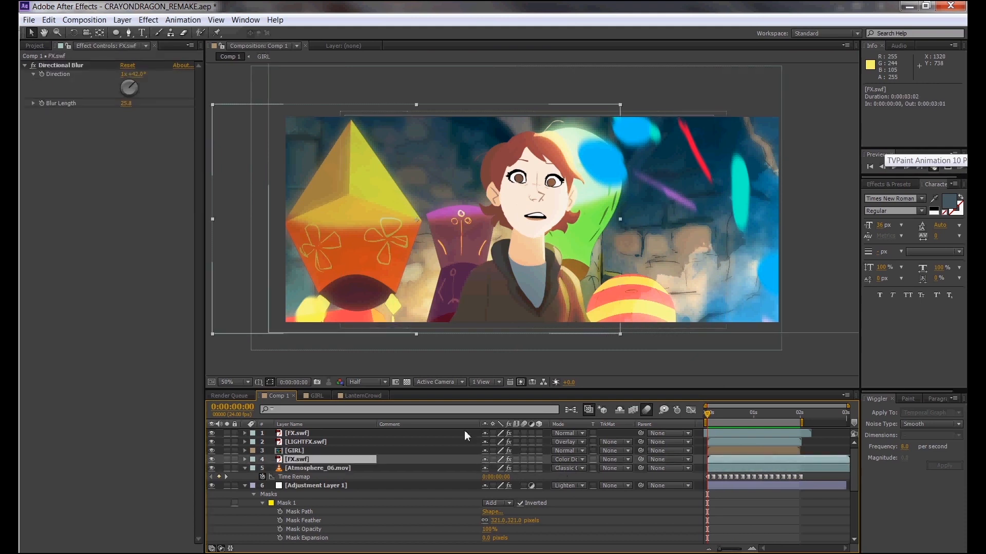
click(340, 442)
click(582, 442)
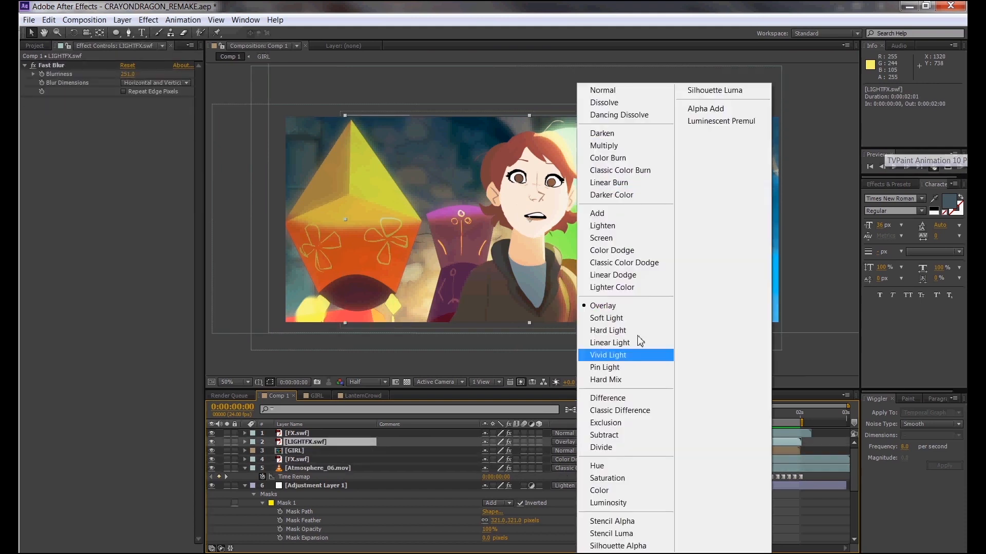
click(630, 317)
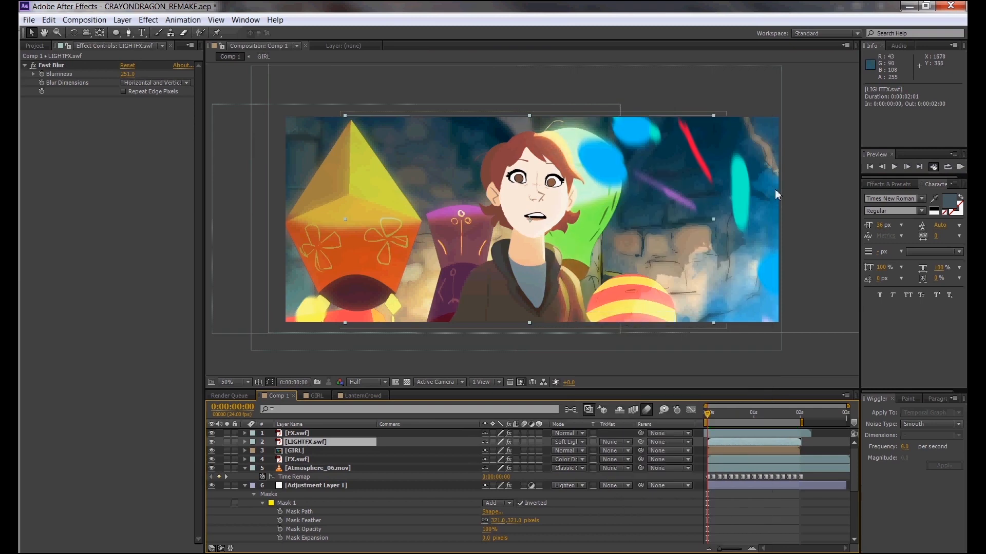
click(960, 168)
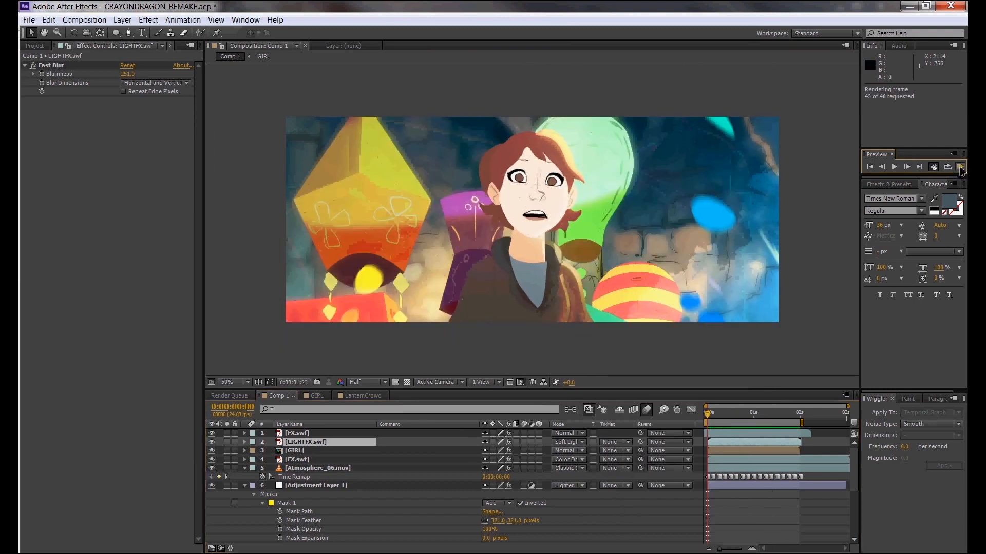
Step: Create a full-frame brown solid with color 52402D above the top FX.swf layer
key(ctrl+Up)
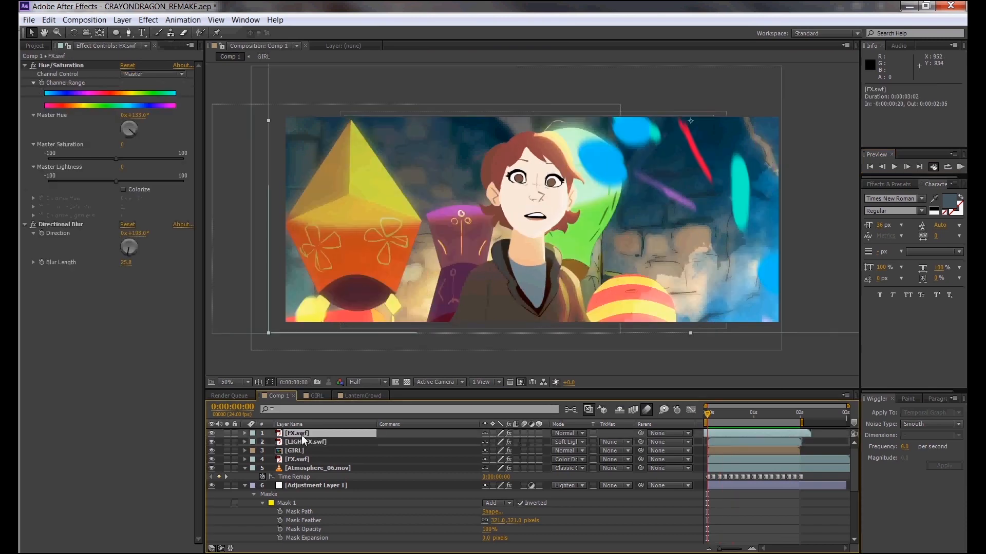
click(122, 19)
mouse_move(61, 33)
click(287, 46)
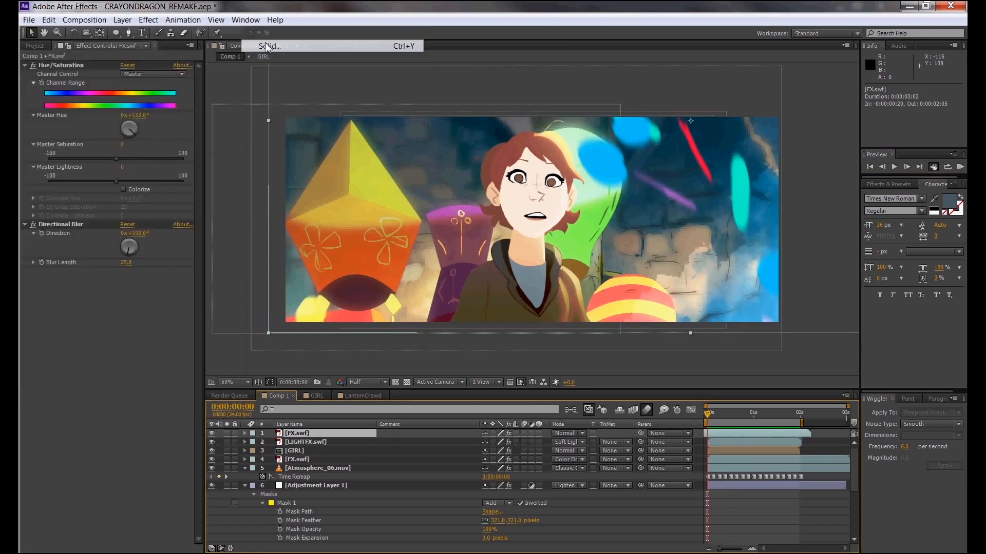
click(127, 178)
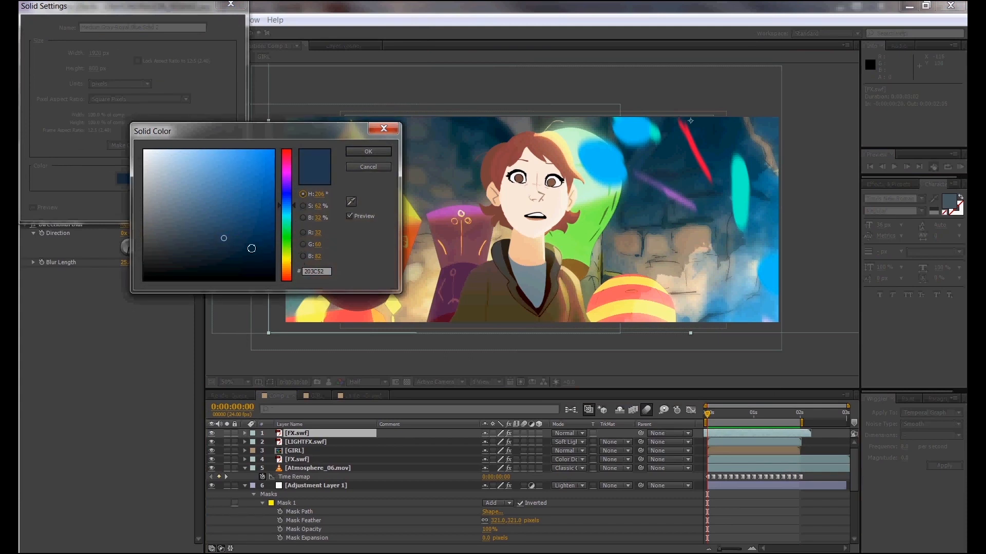
click(284, 270)
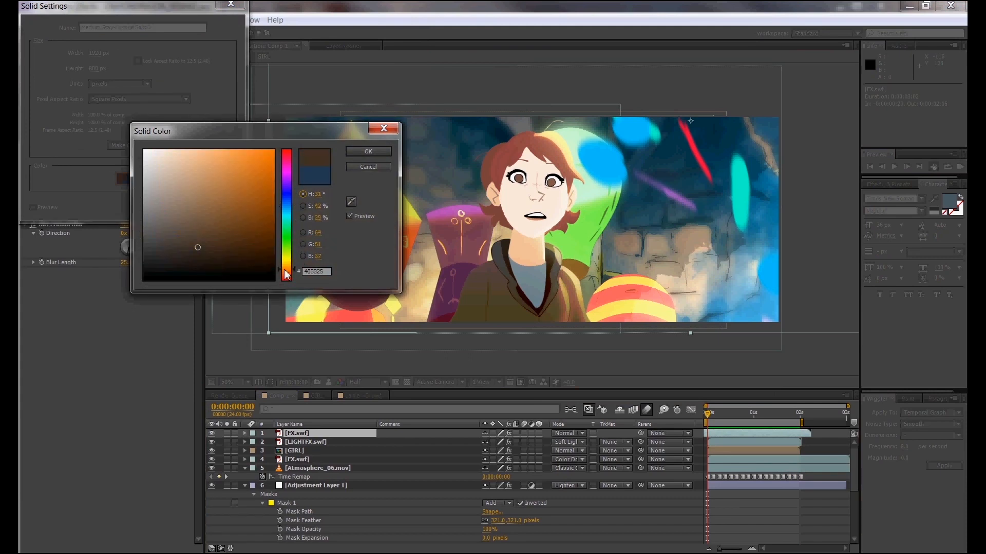
drag(208, 237, 203, 238)
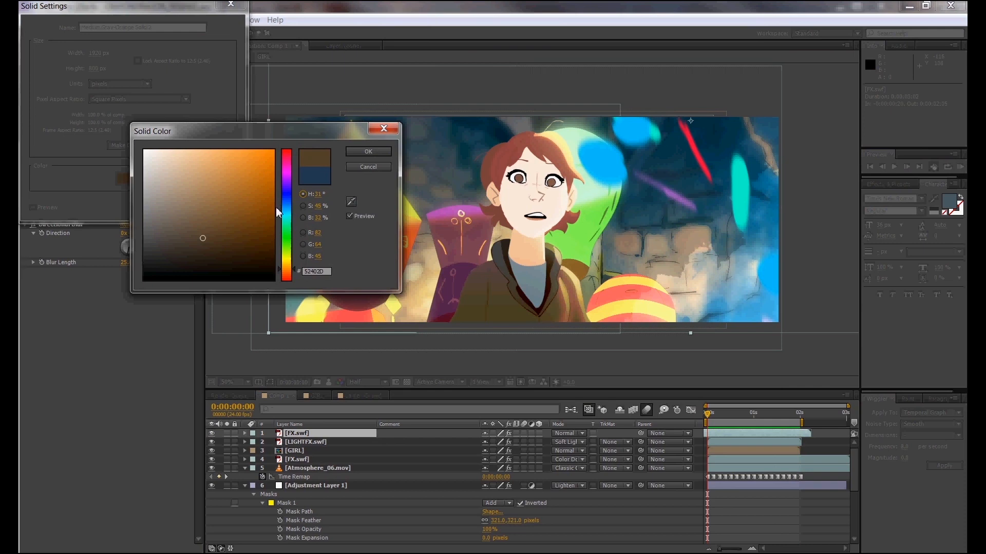
click(362, 152)
click(183, 207)
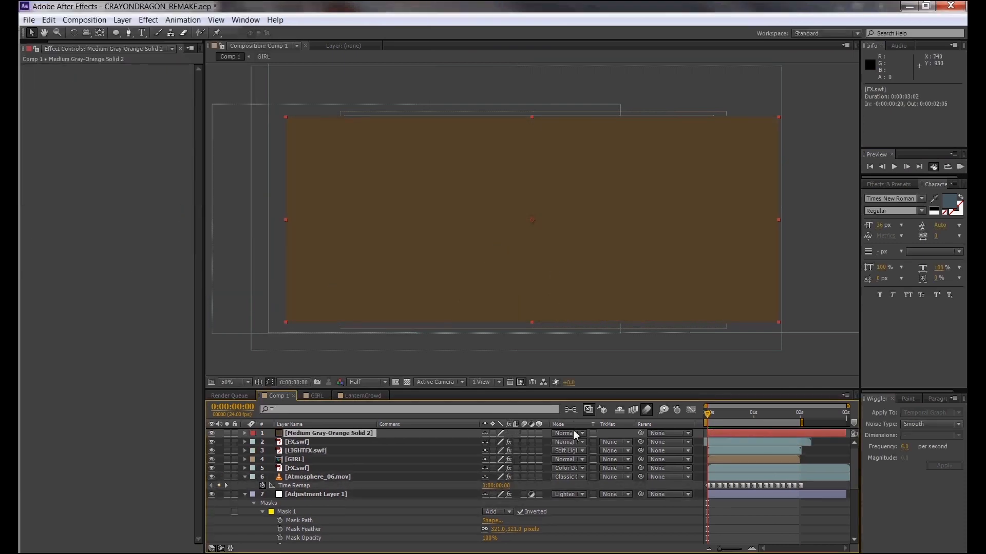
Step: Set the brown solid's blending mode to Overlay and draw an inverted elliptical mask spanning nearly the whole frame on it
click(573, 431)
click(611, 306)
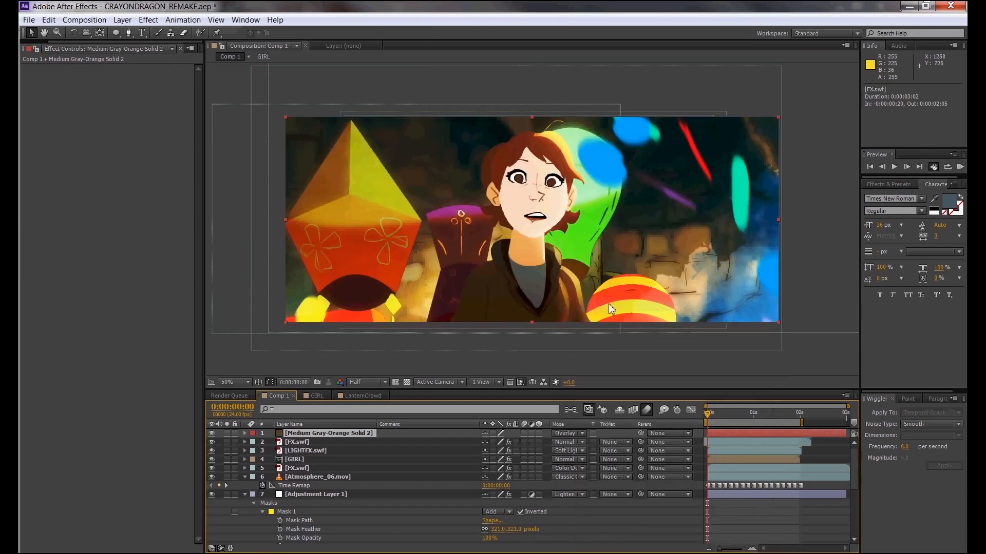
click(125, 33)
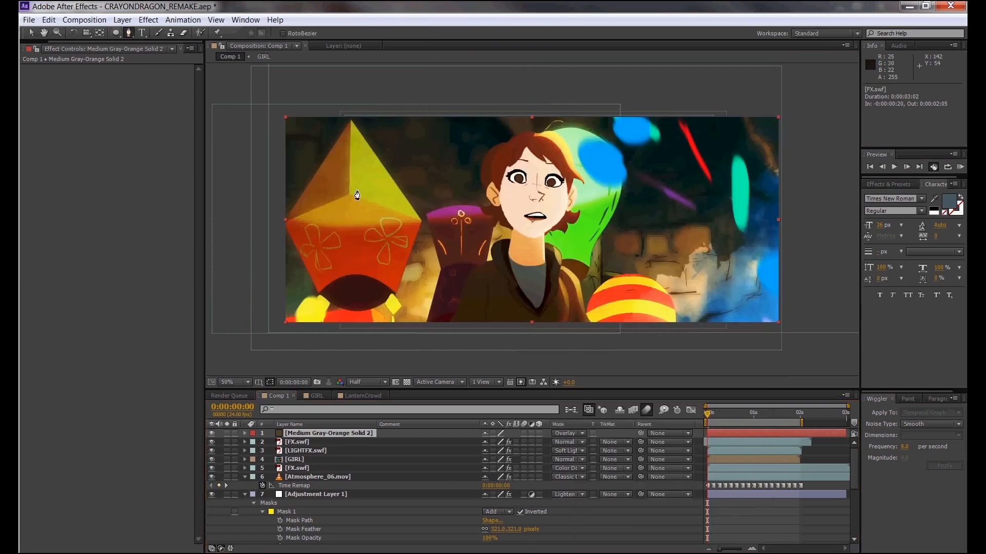
click(116, 32)
drag(285, 115, 792, 310)
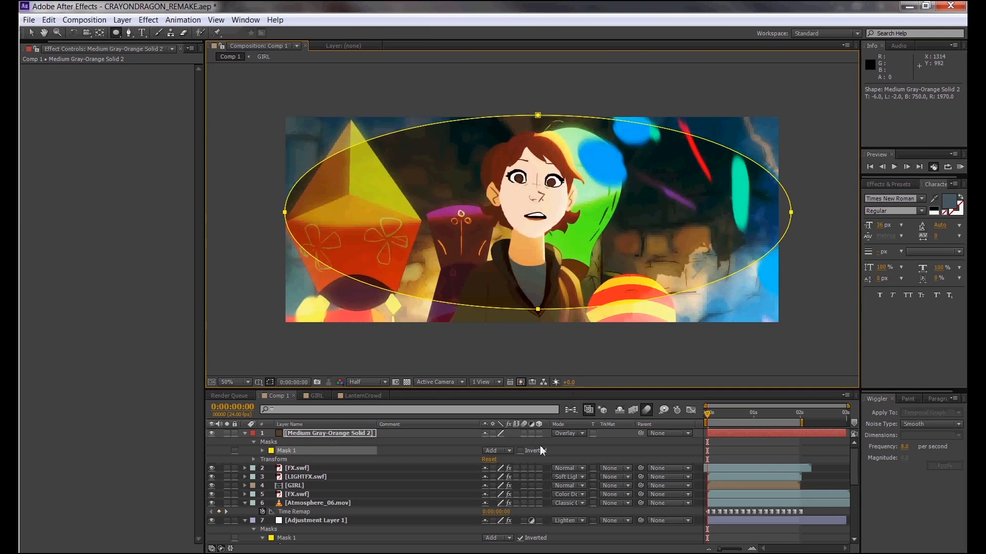
click(520, 450)
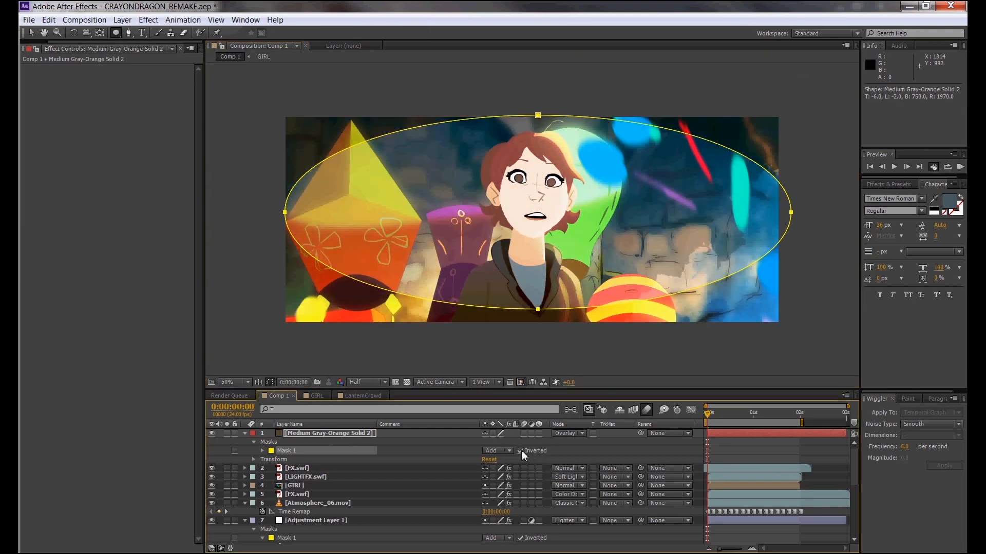
Step: Feather the solid's Mask 1 by about 395 pixels and pull its top vertex above the frame
click(263, 451)
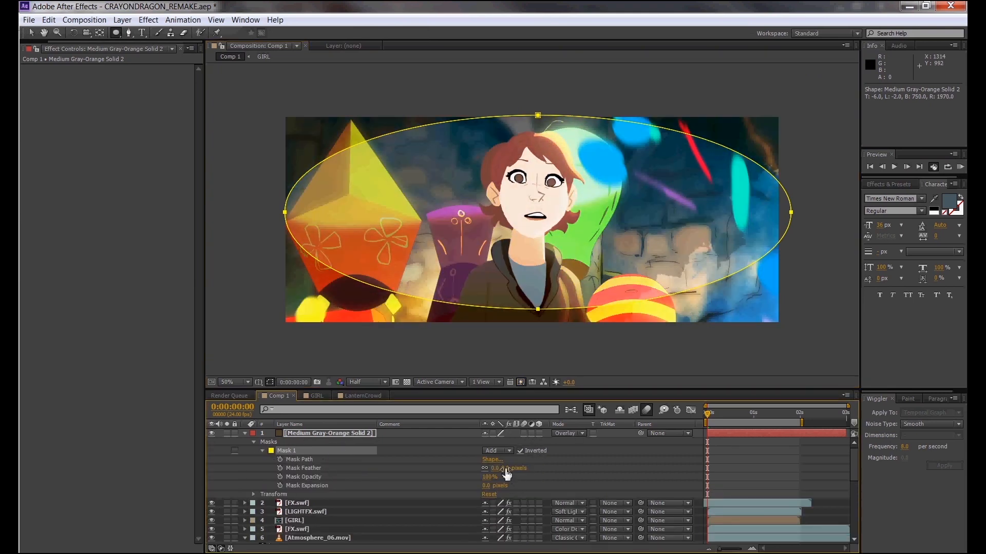
drag(506, 474, 699, 458)
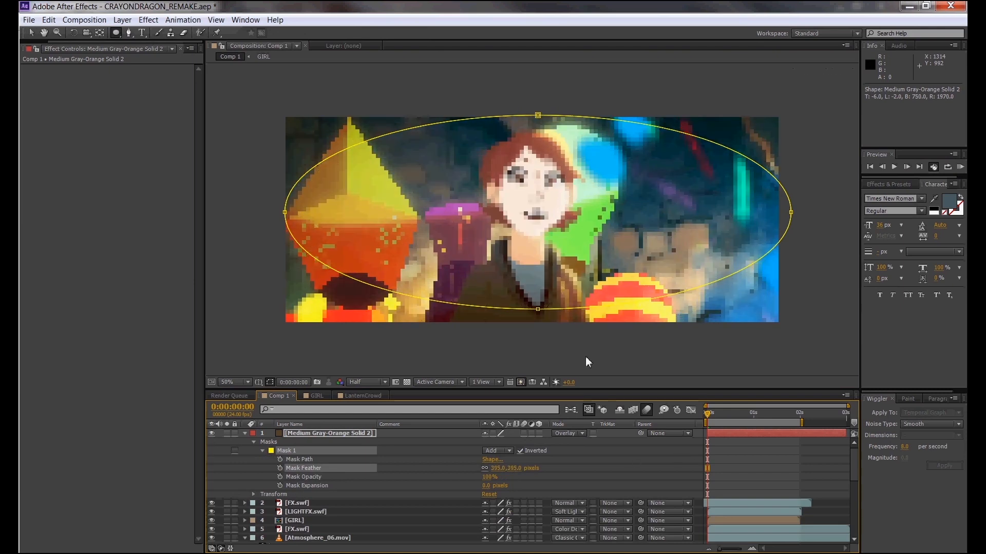
click(32, 33)
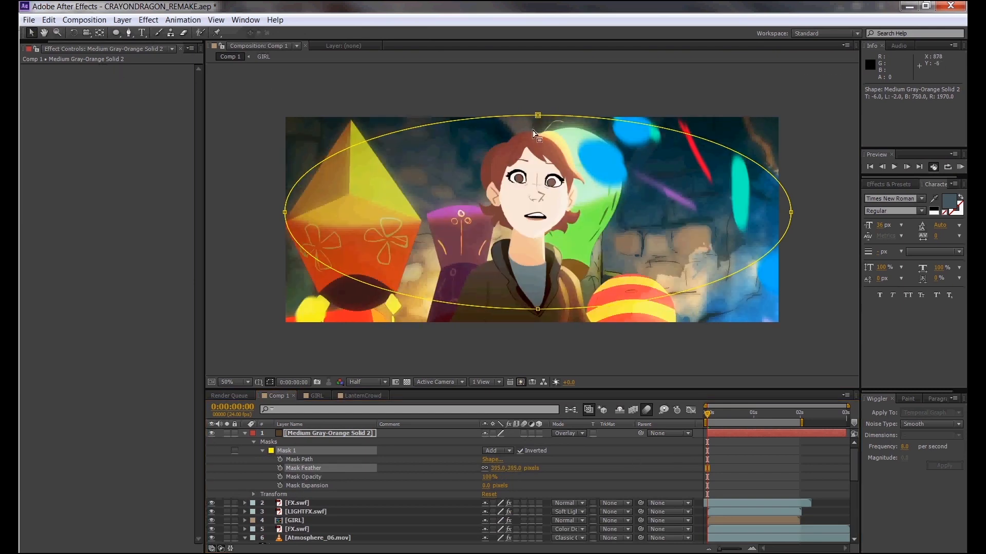
click(538, 115)
drag(538, 115, 389, 110)
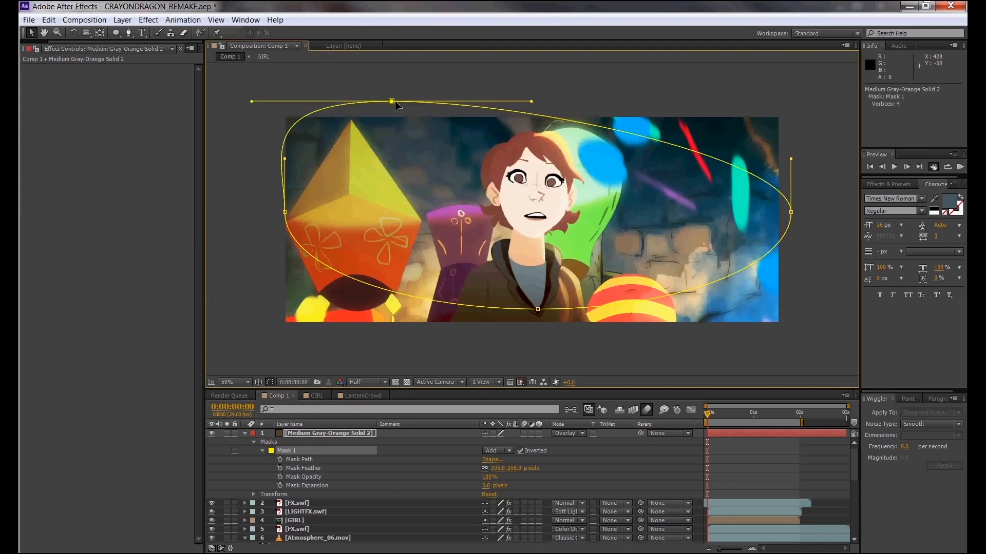
drag(392, 102, 568, 76)
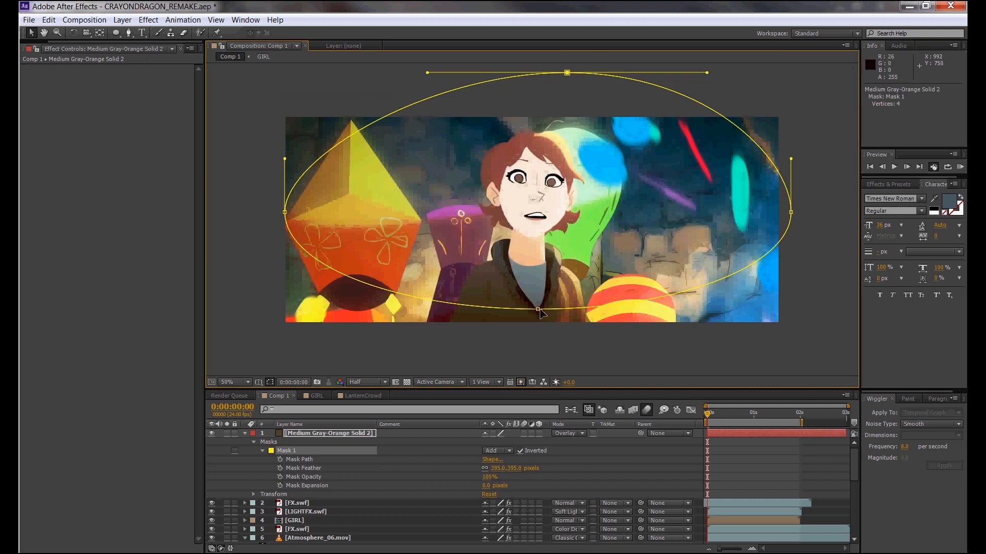
Step: Try Classic Difference and Overlay as the brown solid's blending mode, previewing Comp 1 with each
click(569, 434)
click(611, 411)
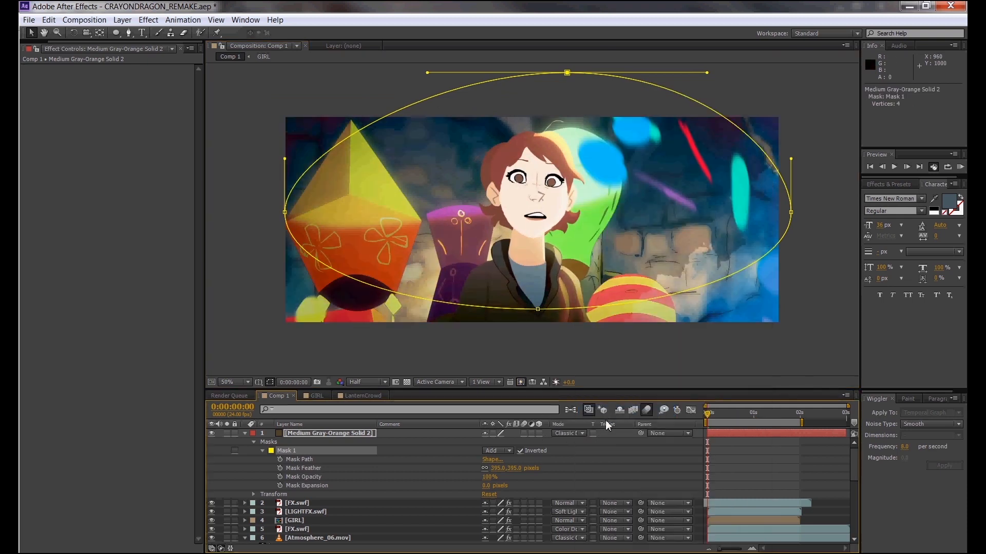
click(960, 167)
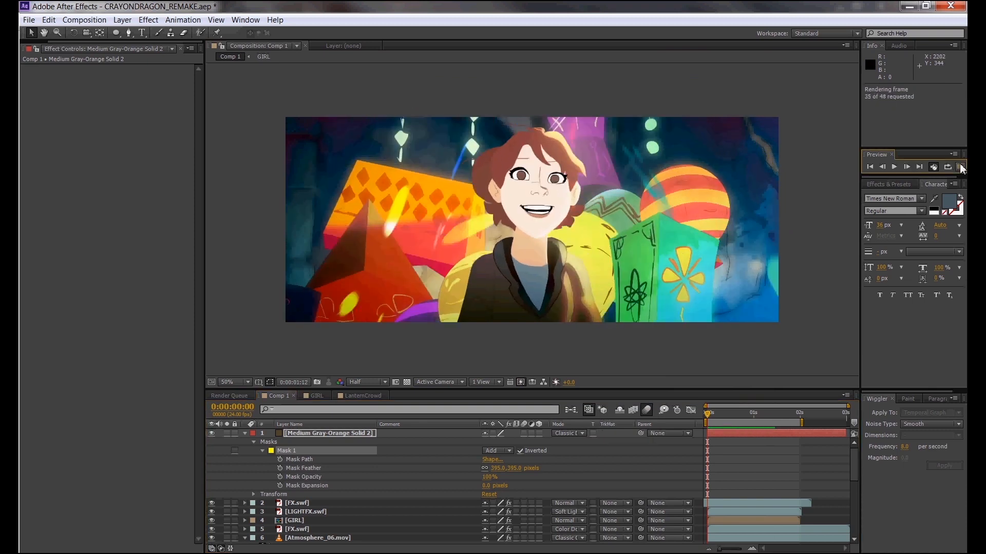
click(578, 433)
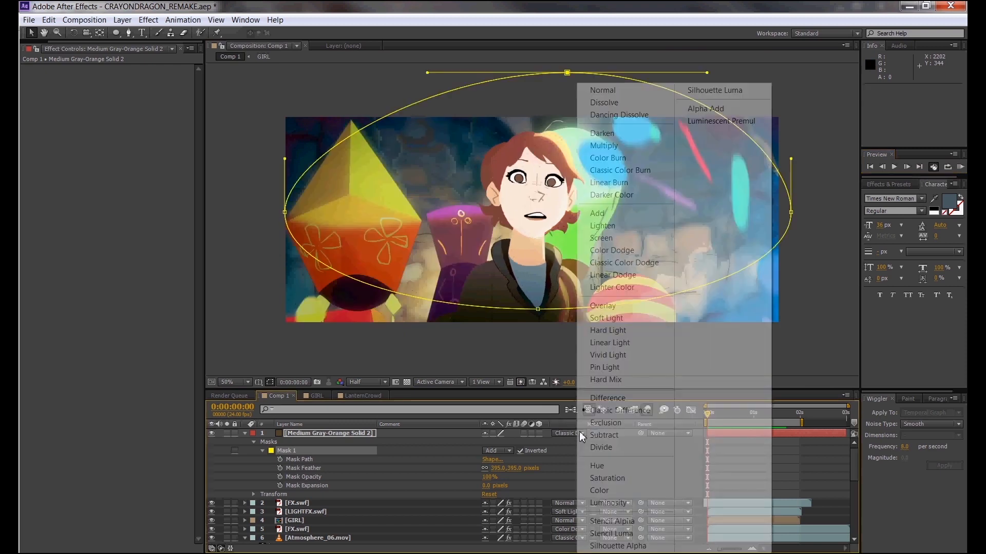
click(601, 306)
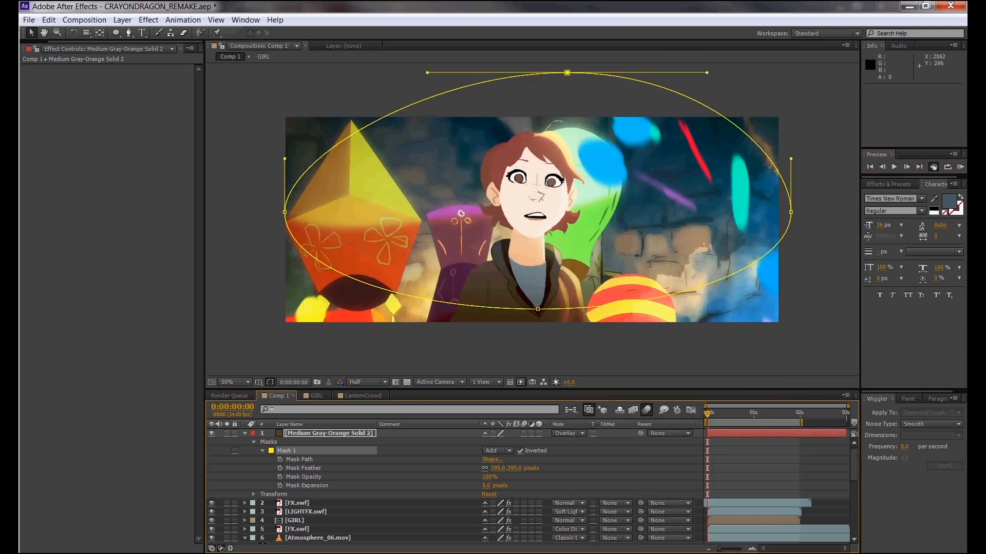
click(961, 167)
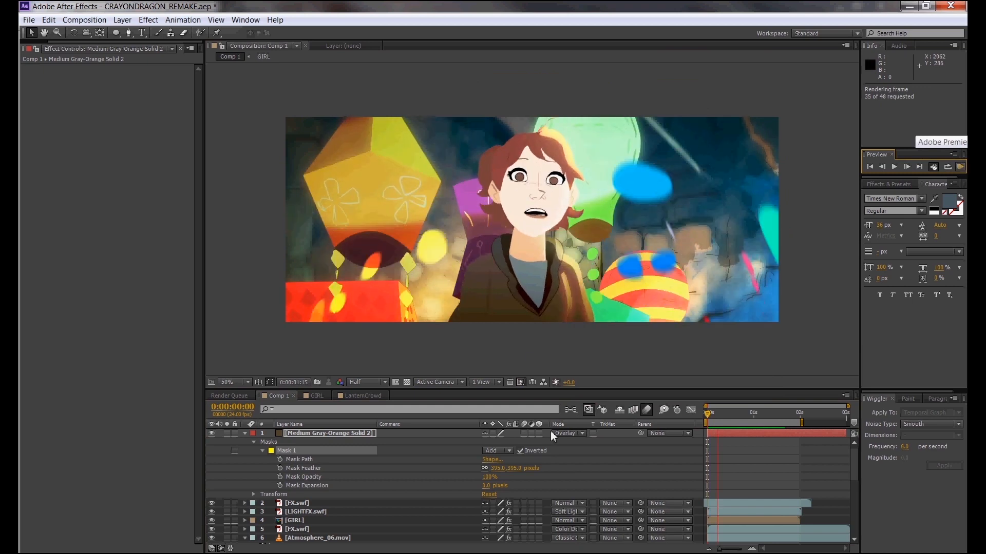
Step: Set the brown solid's blending mode to Soft Light and move the mask's left vertex outward past the frame edge
click(566, 433)
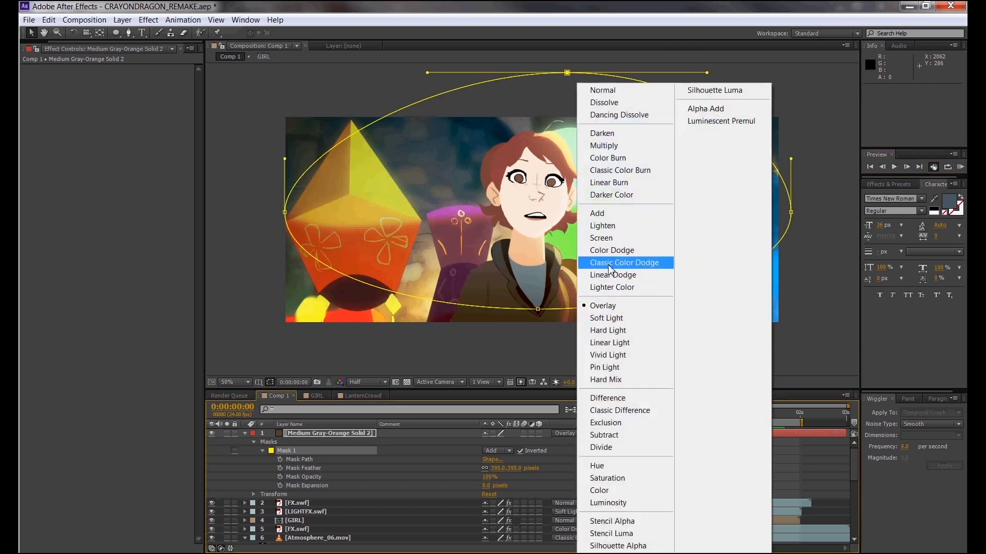
click(289, 220)
drag(286, 212, 211, 266)
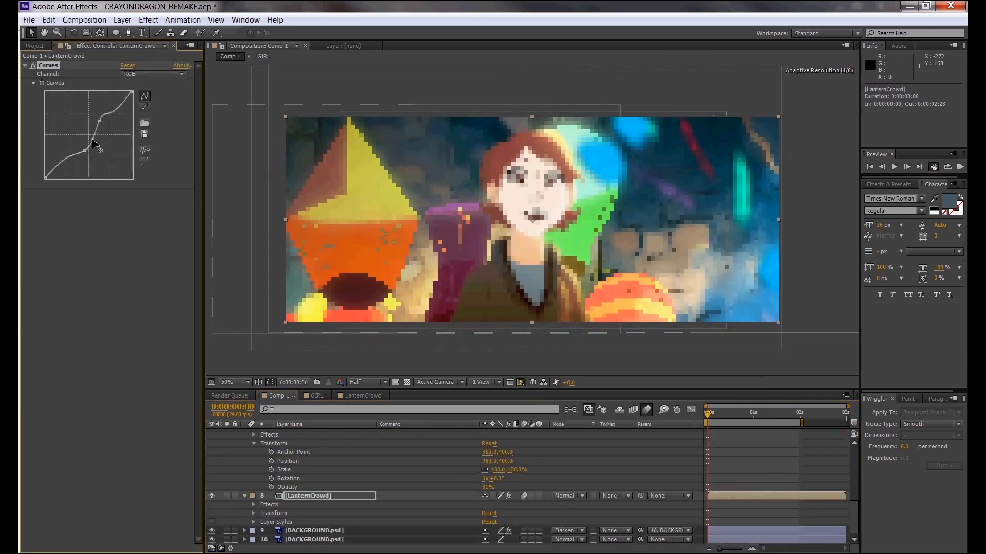
Step: Try Curves adjustments on the LanternCrowd layer, undoing the midtone change, lowering the shadows and previewing Comp 1
drag(92, 139, 94, 139)
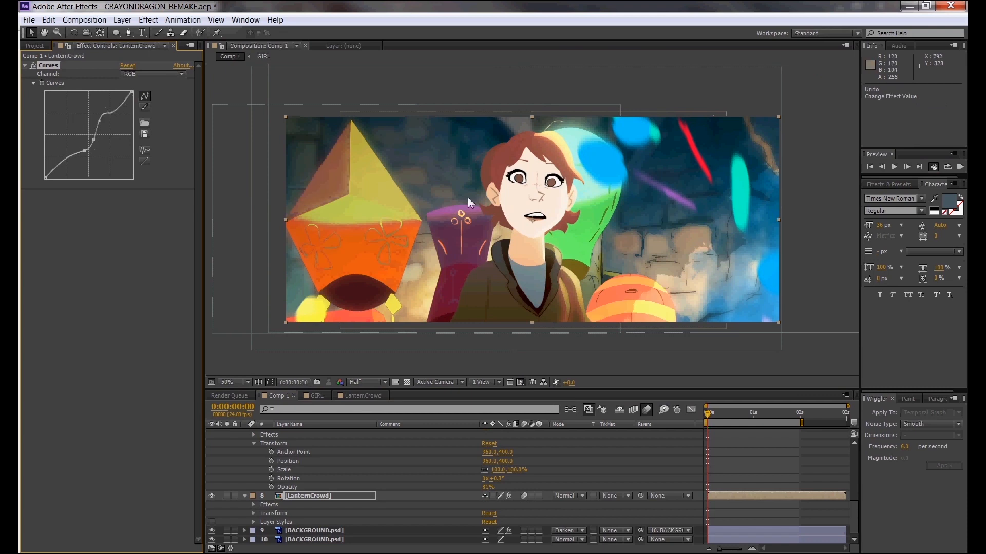
key(ctrl+z)
key(ctrl+z)
key(ctrl+z)
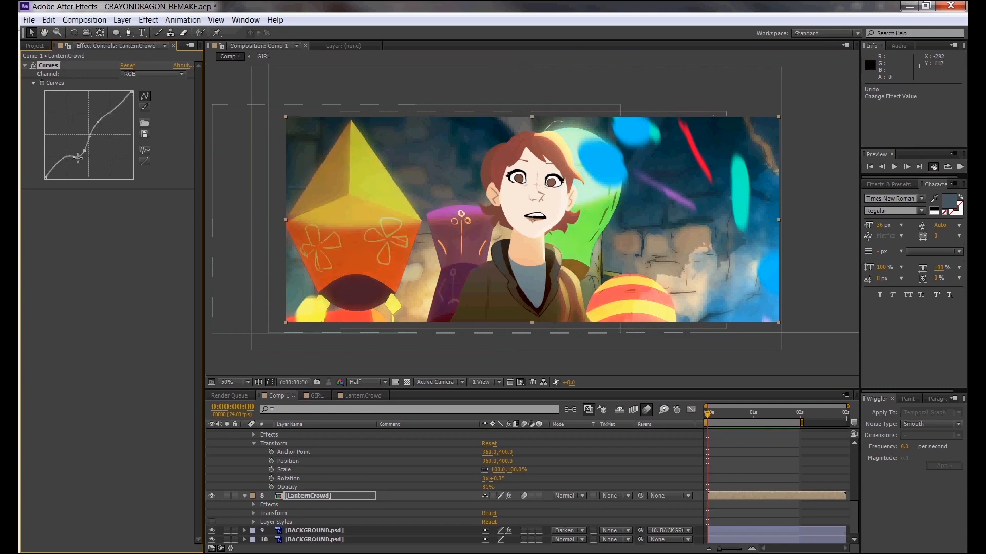
mouse_move(71, 157)
mouse_down()
mouse_move(71, 172)
mouse_move(85, 153)
mouse_up()
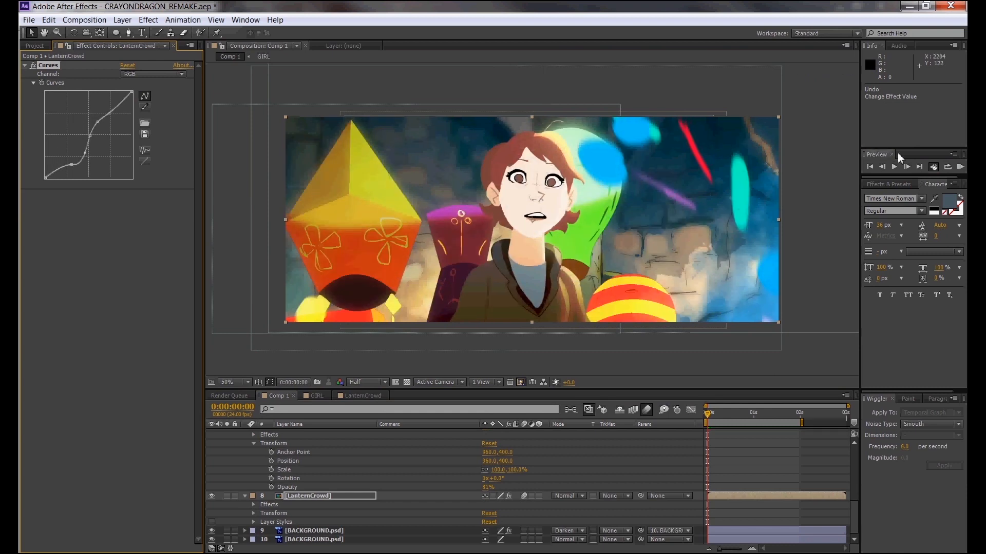
click(959, 167)
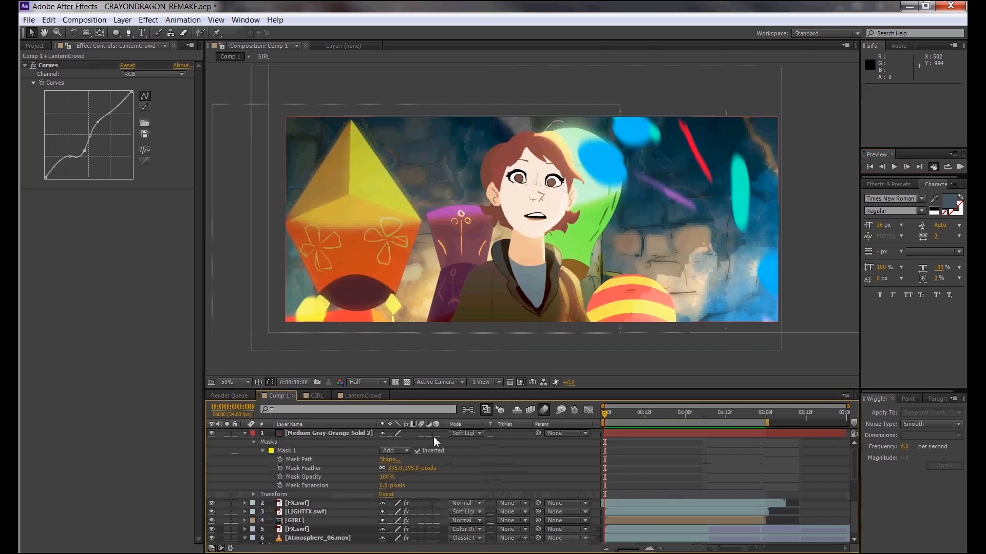
right_click(371, 424)
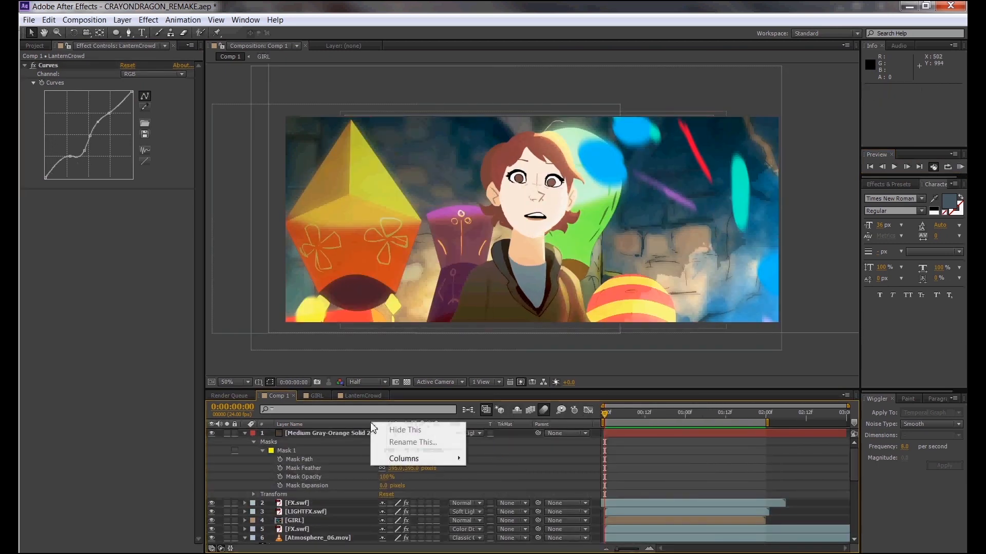
mouse_move(411, 463)
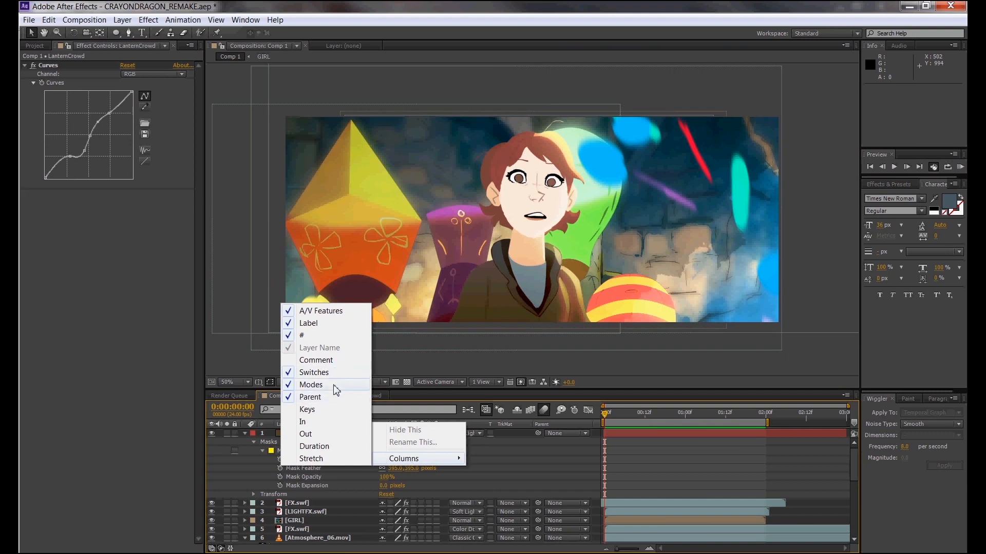
key(Escape)
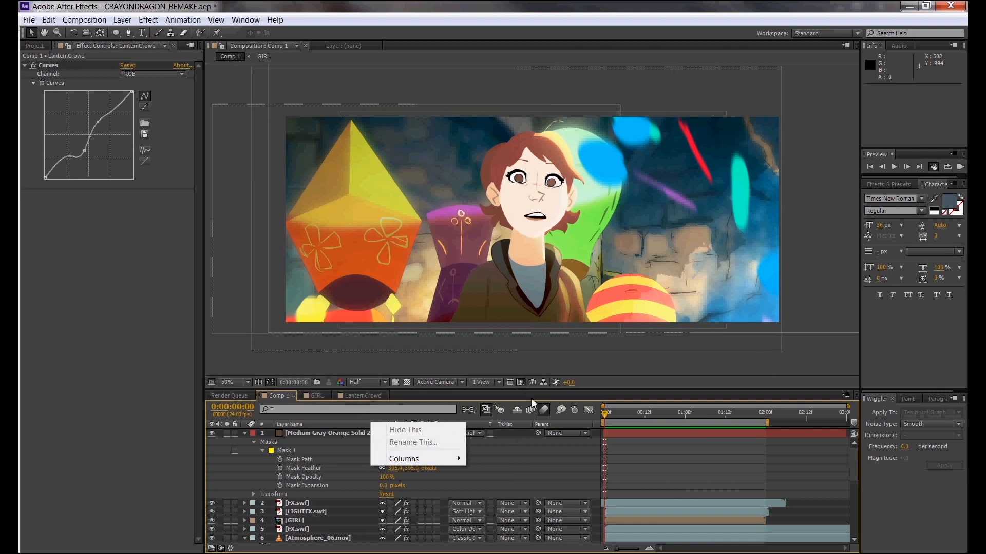
click(534, 376)
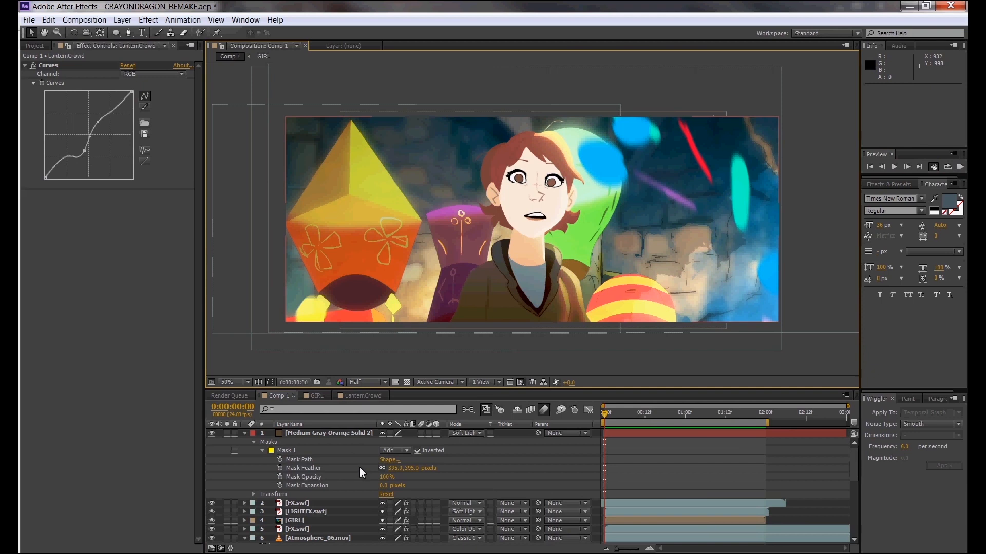
Step: Add an adjustment layer with an S-shaped Curves effect above all other layers and preview Comp 1
key(ctrl+alt+y)
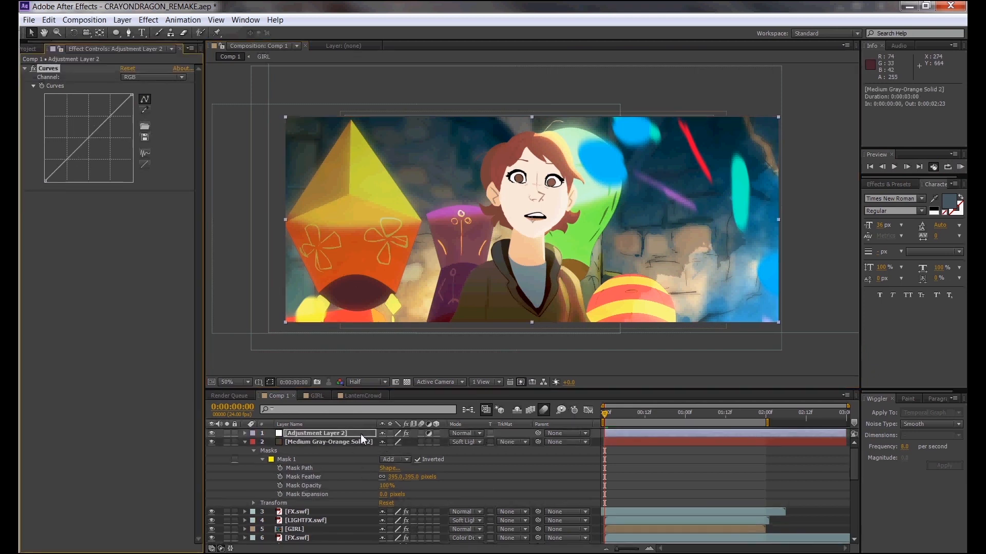
click(90, 138)
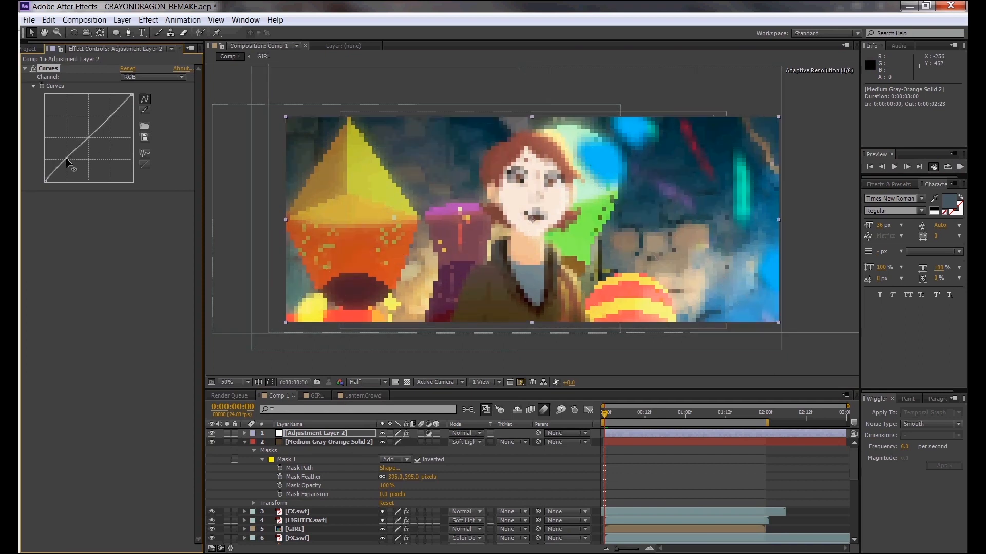
drag(78, 150, 80, 151)
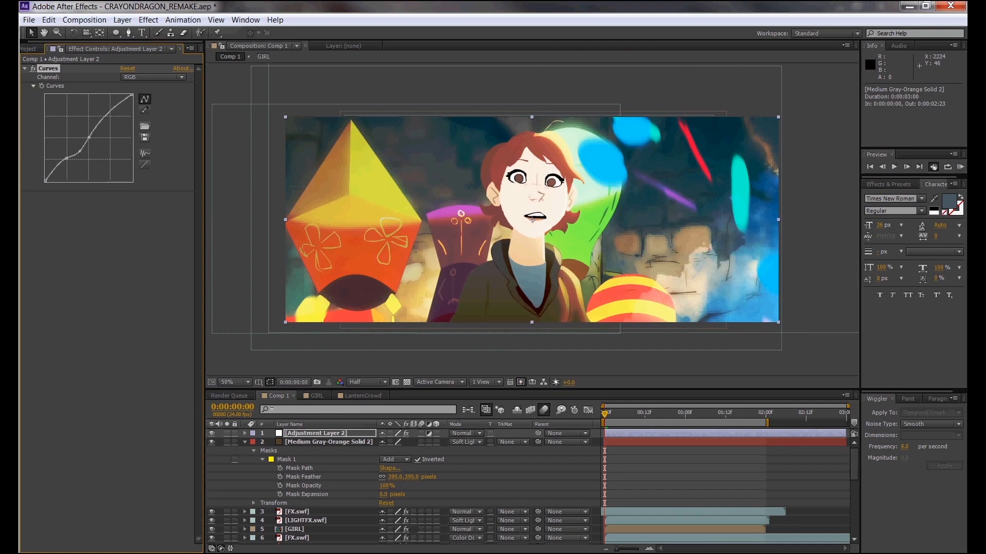
click(961, 168)
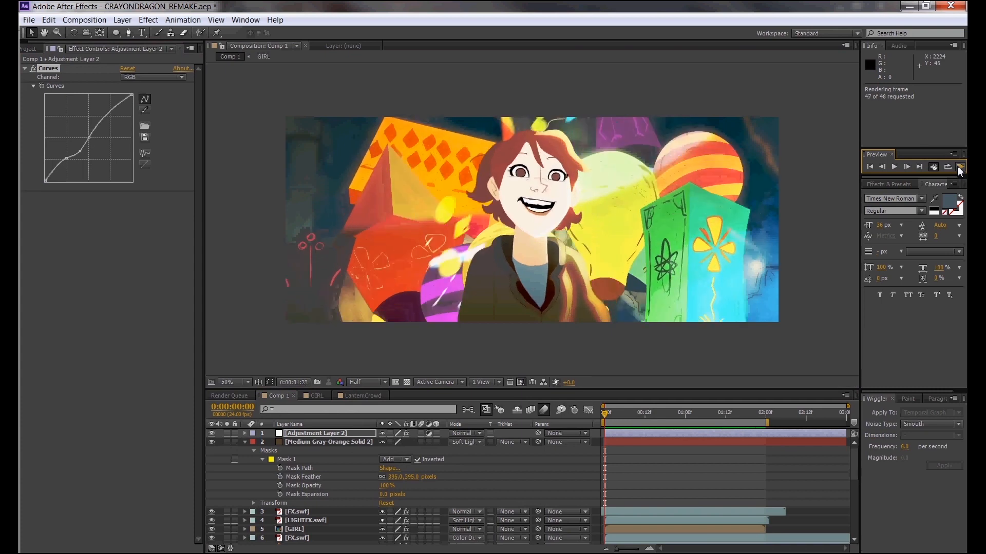
Step: Hide the LIGHTFX.swf layer above GIRL in Comp 1
scroll(220, 502, down, 1)
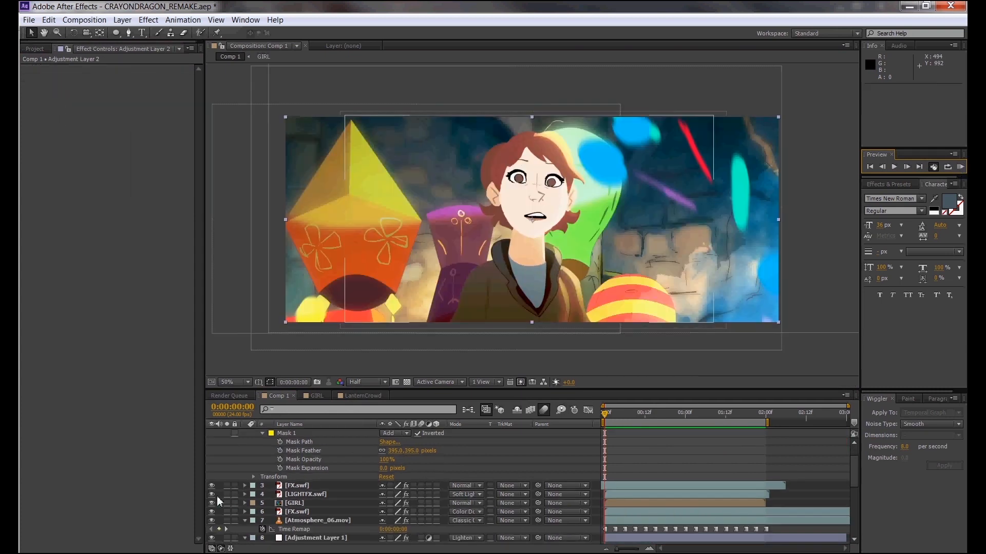
click(211, 495)
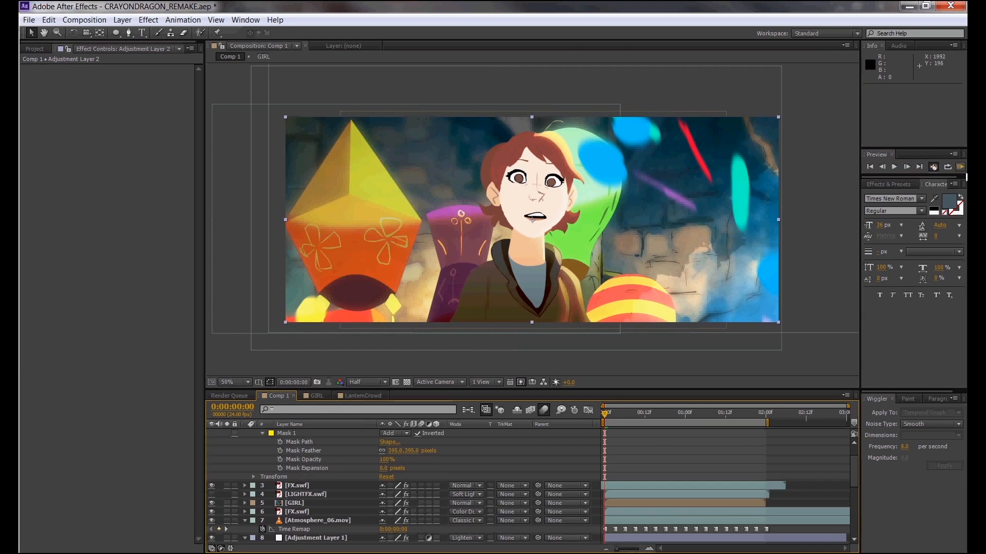
Step: Duplicate the FX.swf layer beneath GIRL and move the copy into the GIRL composition below the solid
click(307, 512)
key(ctrl+d)
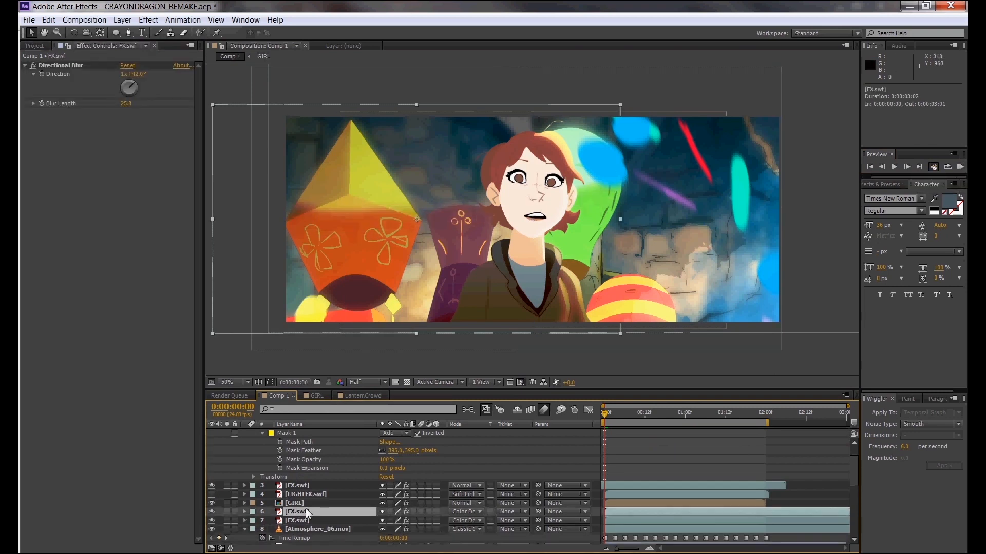
key(ctrl+x)
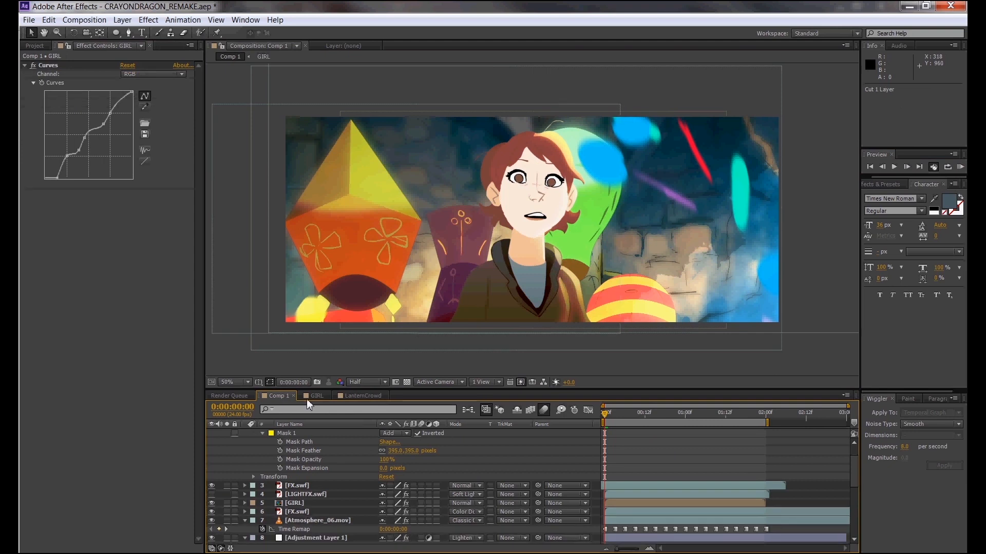
click(304, 399)
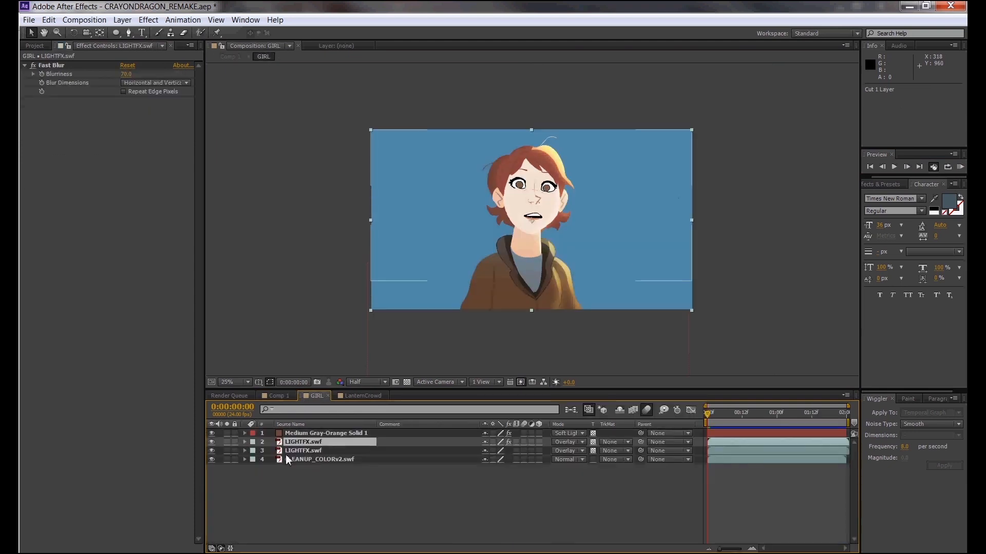
key(ctrl+v)
Step: Reposition FX.swf over the girl at about 1150, 706 and preserve the underlying transparency for it
drag(429, 213, 454, 284)
drag(568, 194, 695, 142)
drag(620, 202, 663, 174)
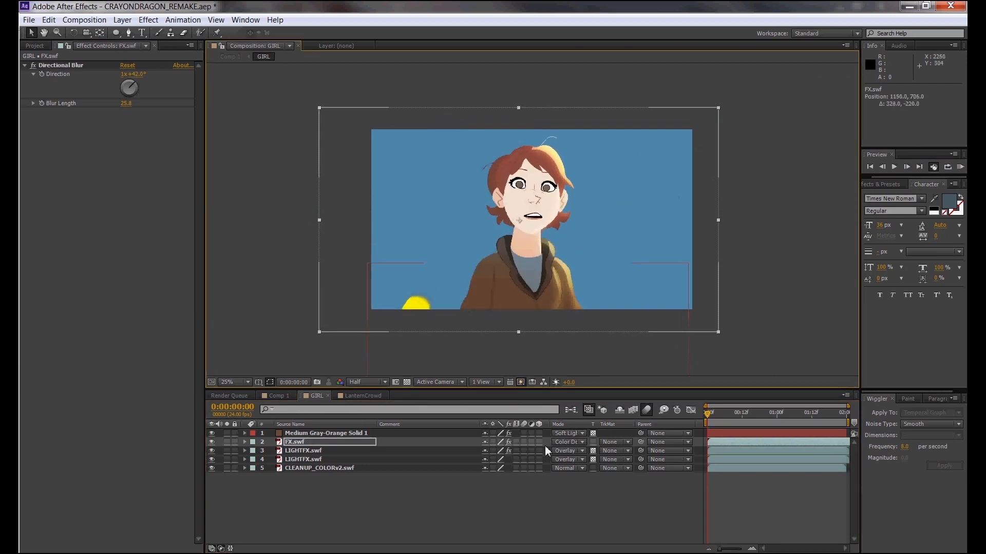
click(594, 442)
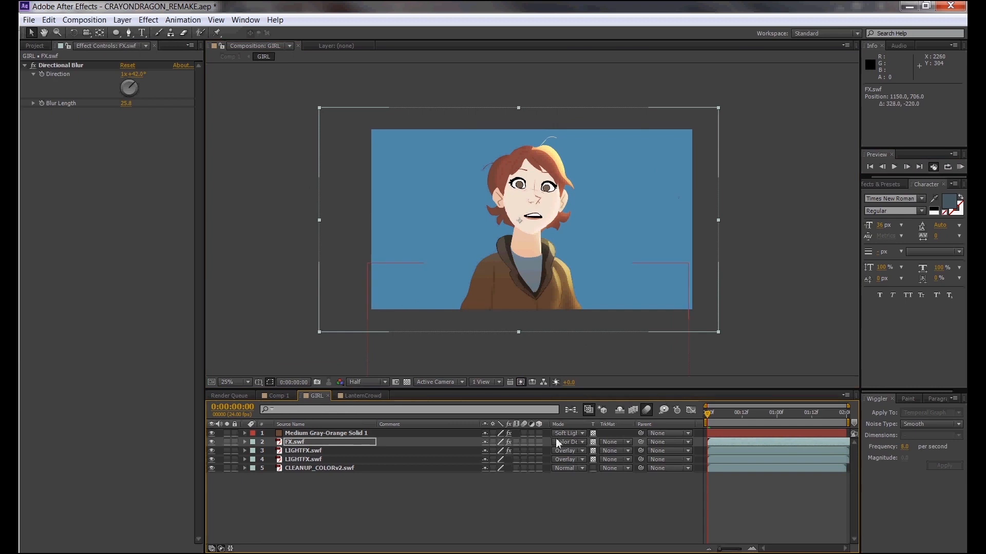
Step: Preview the GIRL composition and Comp 1 with the girl's FX.swf layer in Color Dodge mode
click(559, 442)
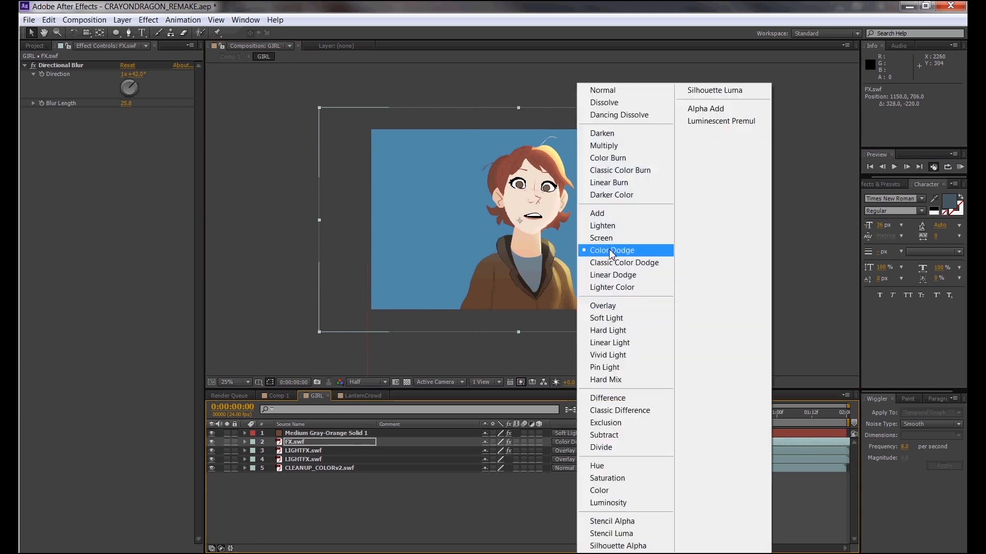
click(611, 251)
click(960, 167)
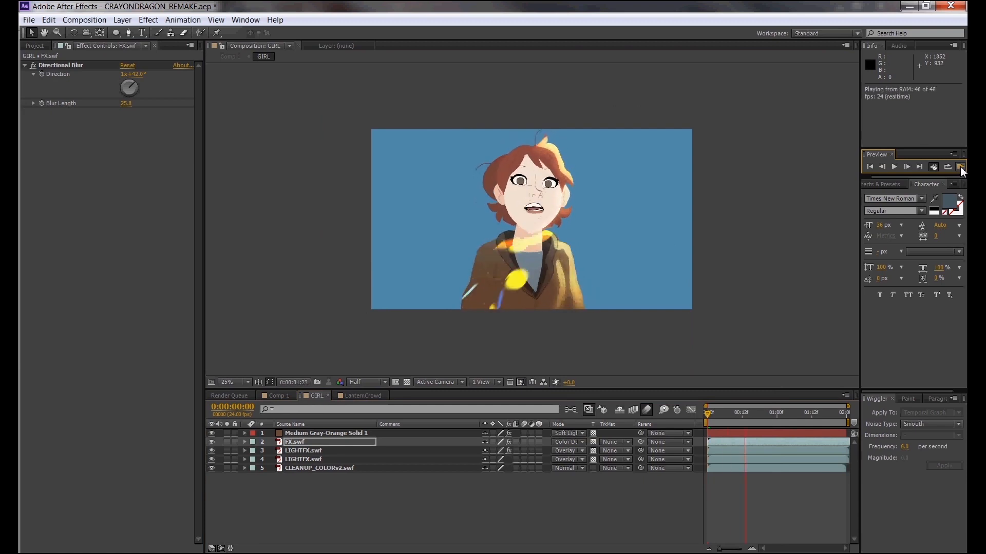
click(588, 364)
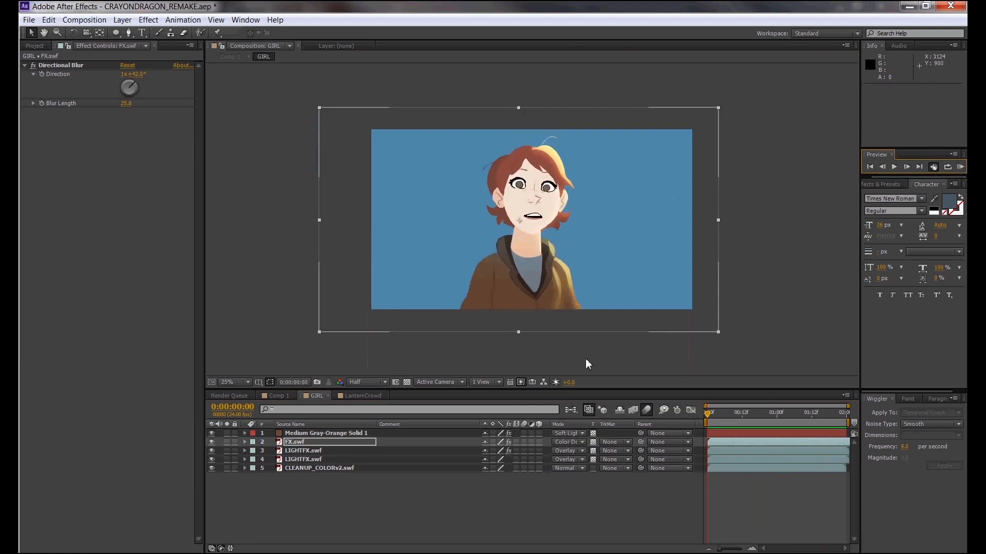
click(287, 398)
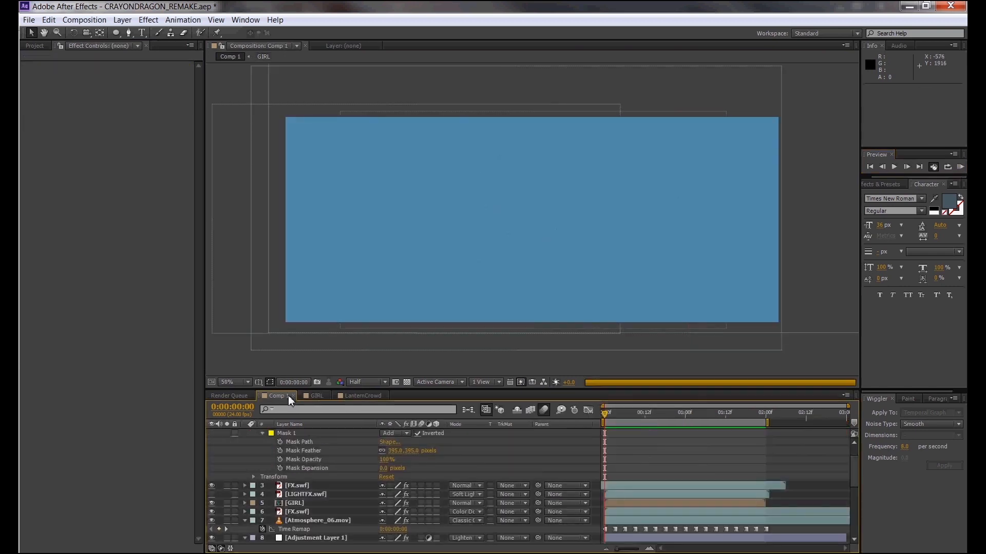
click(960, 167)
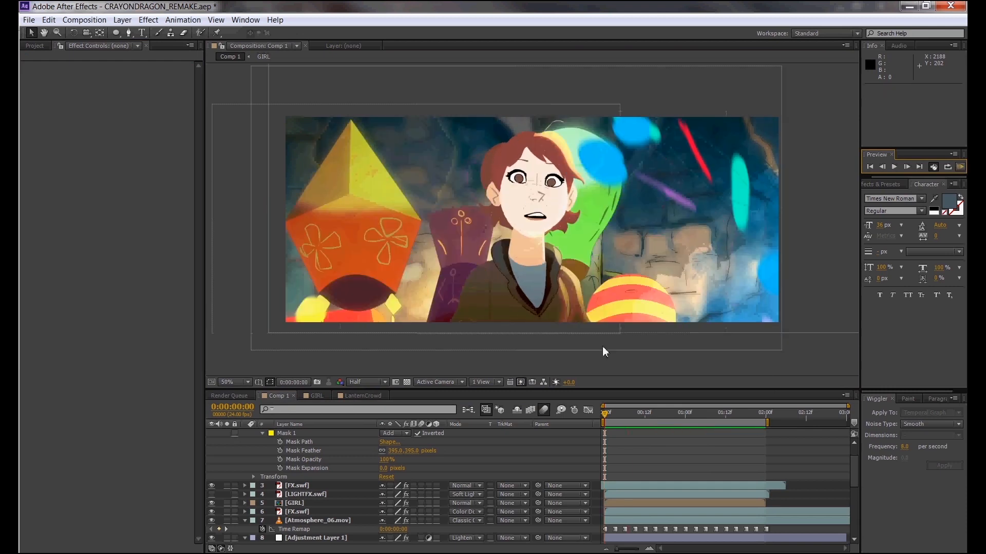
Step: Set the FX.swf layer in the GIRL composition to Overlay blending and preview the result in Comp 1
click(317, 395)
click(569, 442)
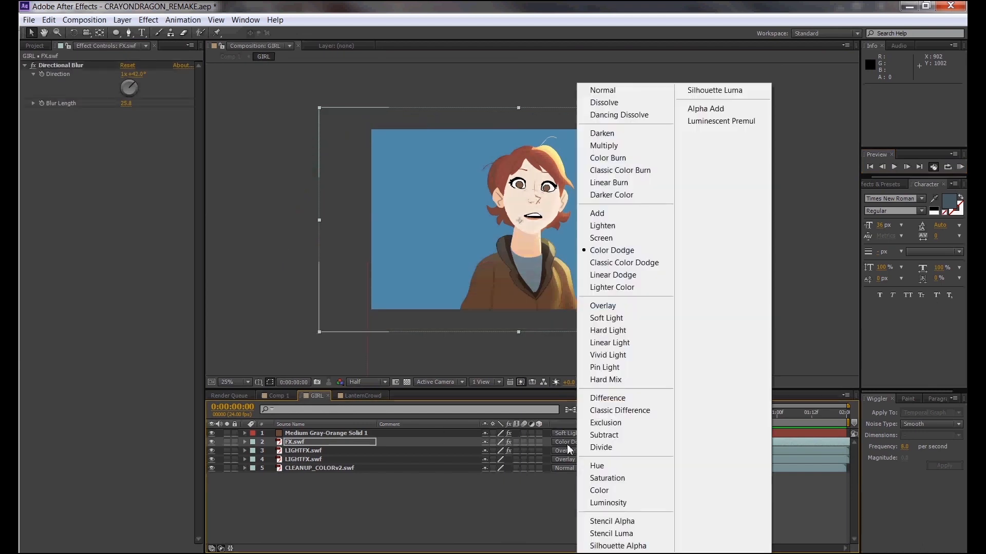
click(629, 307)
click(276, 396)
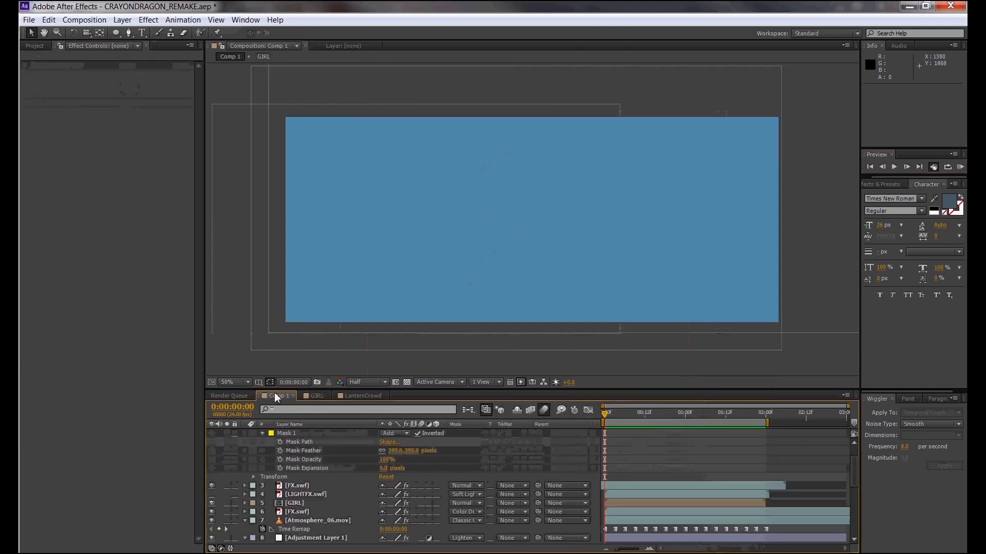
click(959, 168)
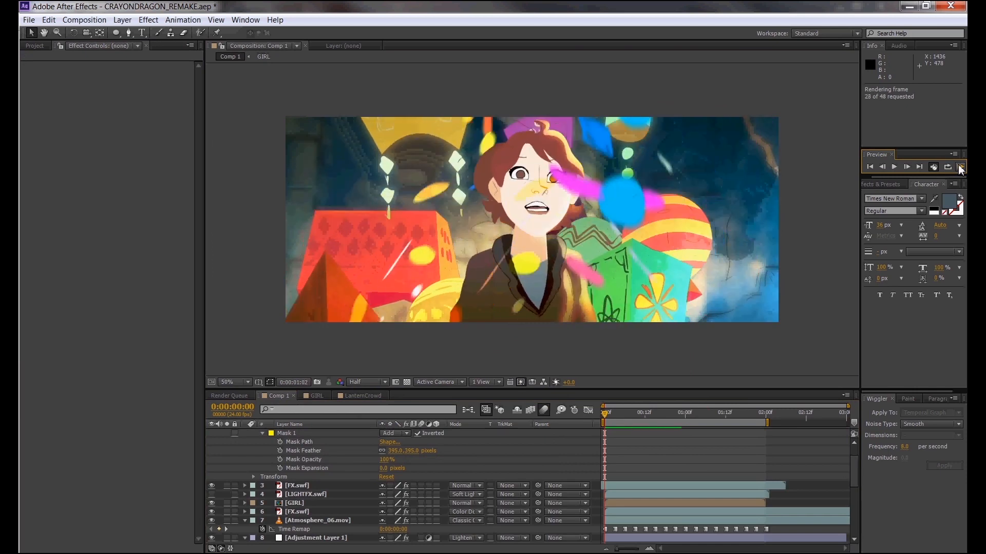
click(494, 138)
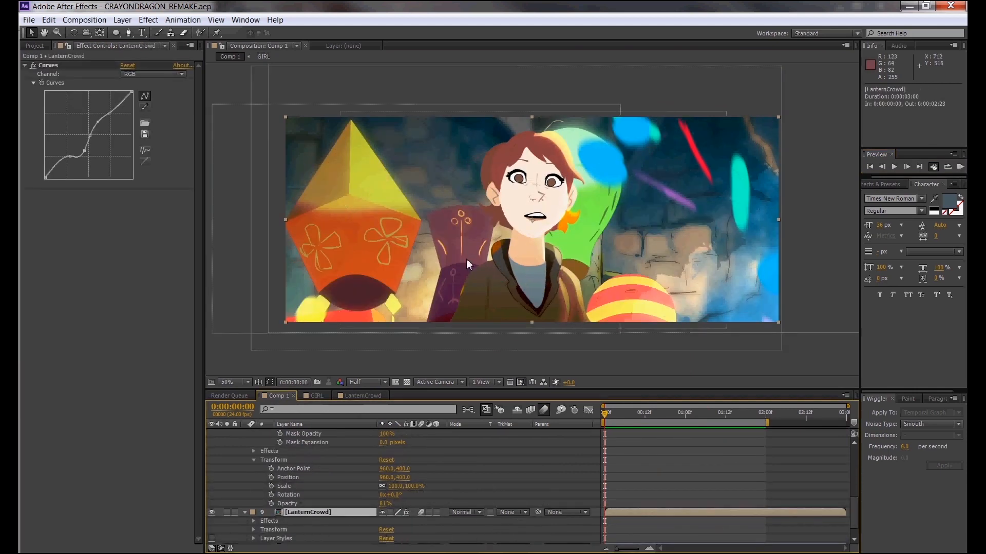
Step: Add a Brightness & Contrast effect to LanternCrowd with brightness about -39 and contrast about -50, and preview Comp 1
click(148, 19)
mouse_move(137, 123)
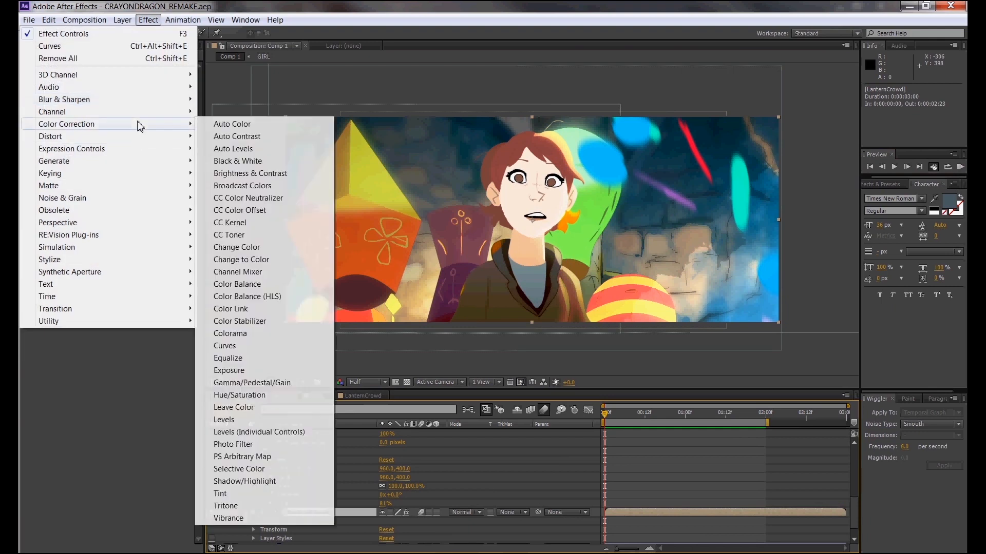
click(308, 174)
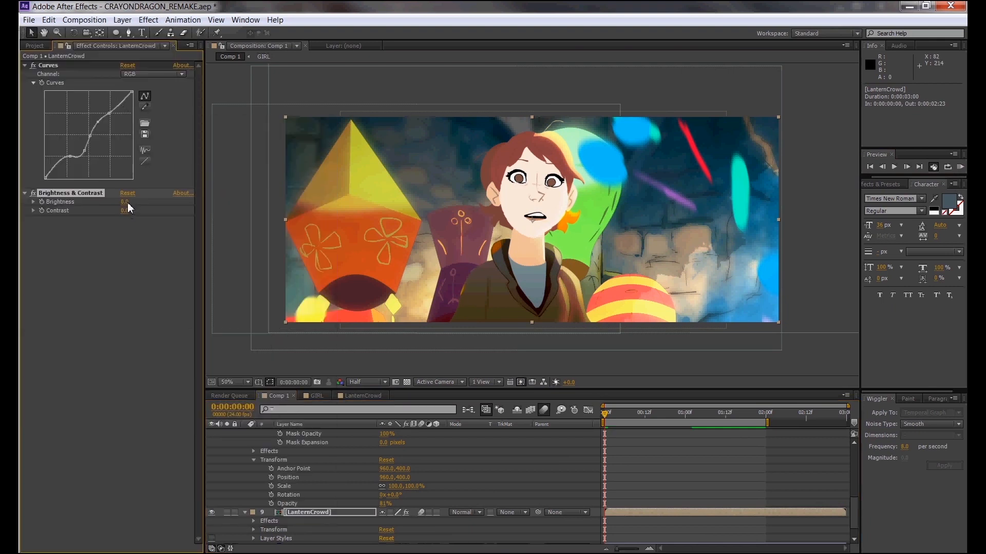
mouse_move(123, 203)
mouse_down()
mouse_move(112, 205)
mouse_move(122, 209)
mouse_up()
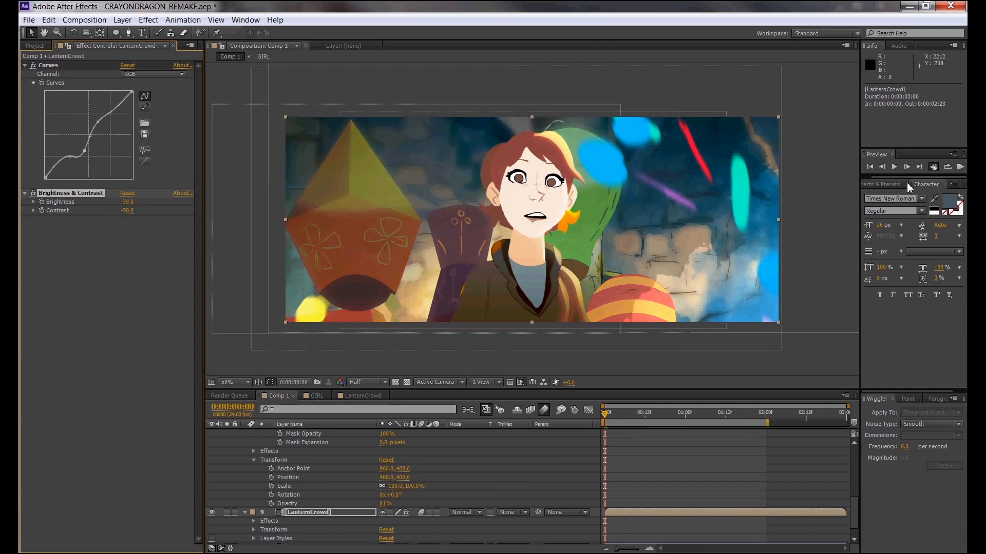
click(959, 166)
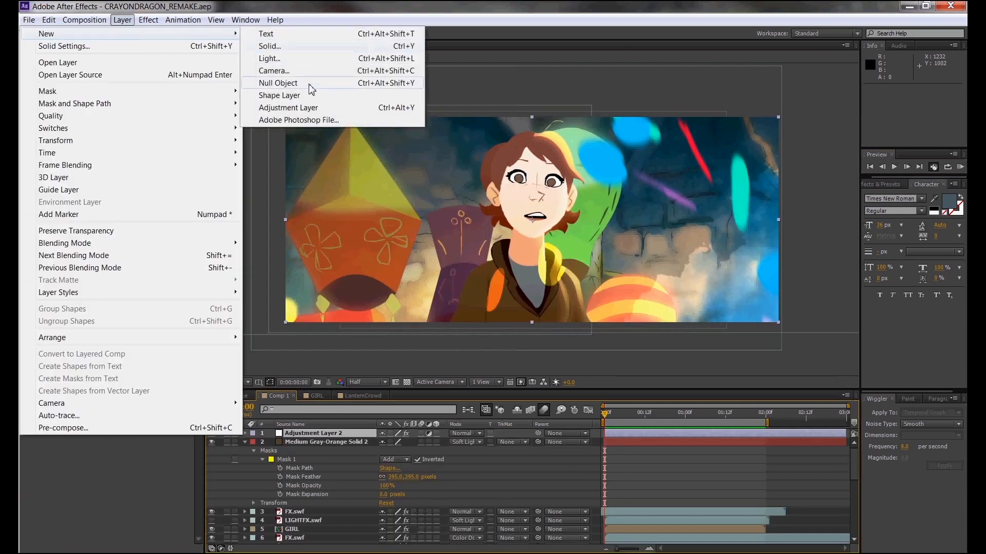
Step: Add a null object above all other layers in Comp 1
click(309, 85)
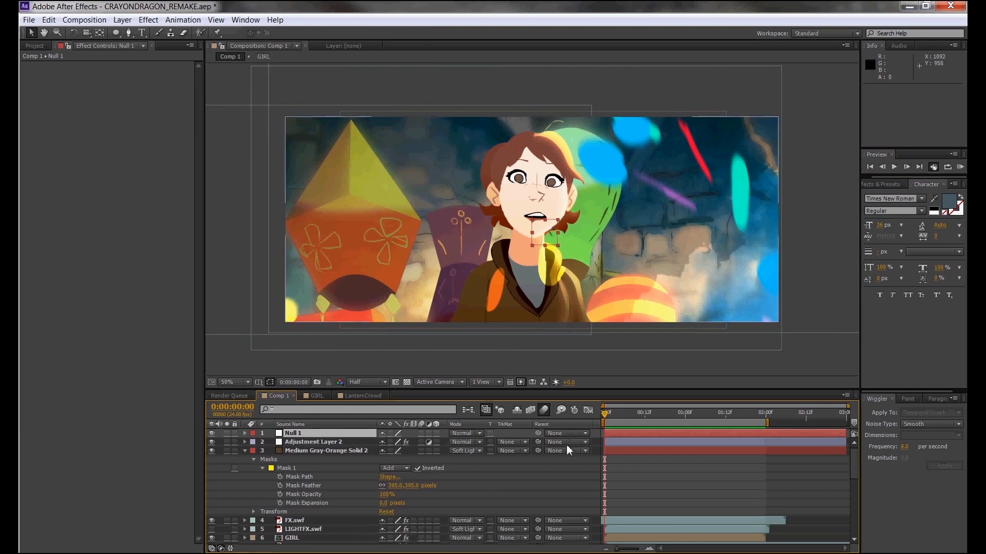
click(355, 442)
scroll(354, 495, down, 10)
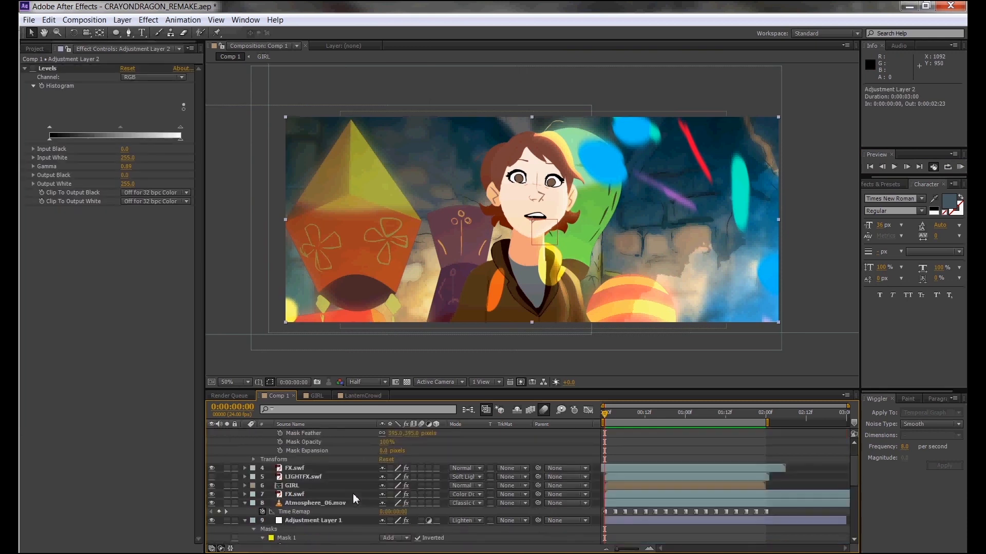
scroll(336, 508, down, 1)
shift+click(310, 540)
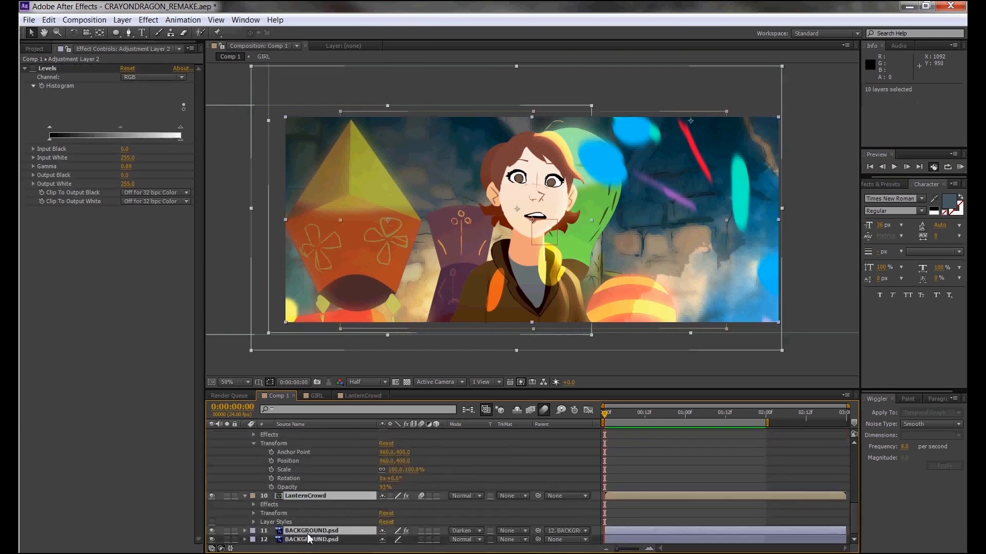
scroll(565, 437, up, 11)
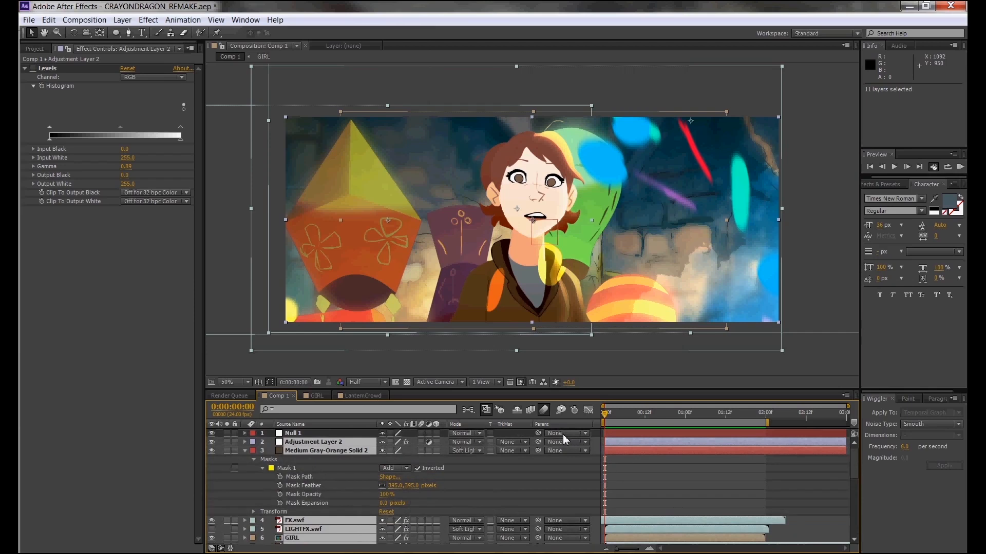
click(566, 442)
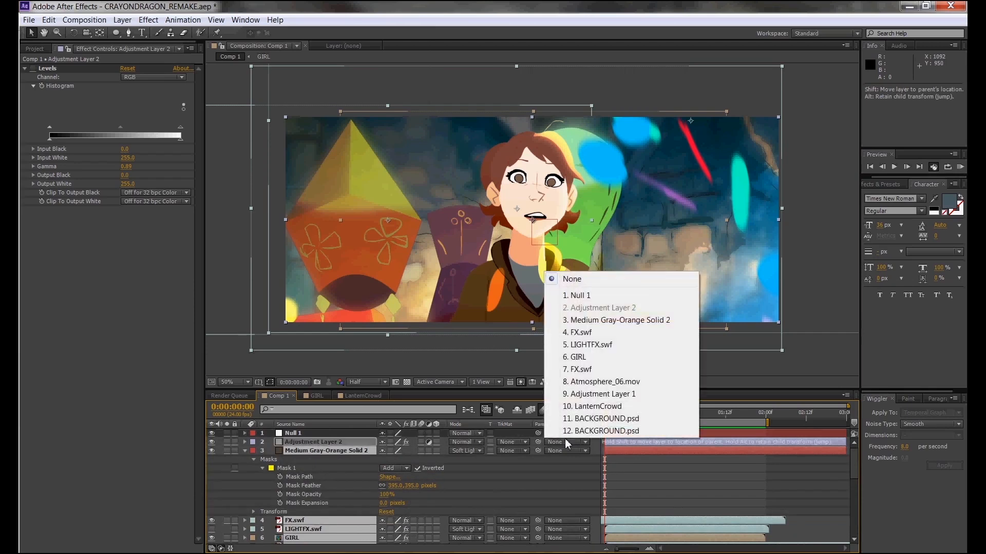
click(567, 452)
click(354, 452)
Step: Parent the layers from Adjustment Layer 2 down to LanternCrowd, plus the lowest BACKGROUND.psd layer, to Null 1
click(349, 443)
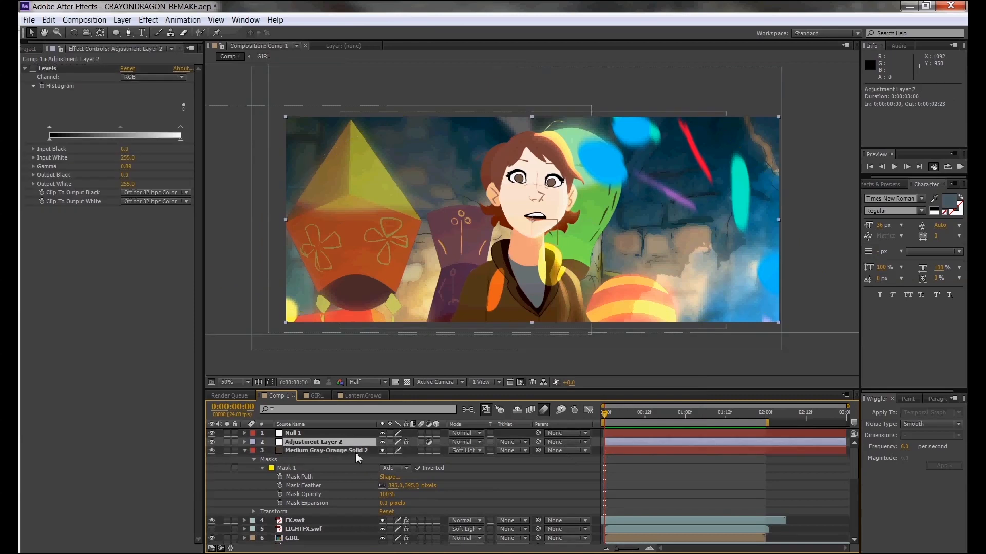
scroll(364, 482, down, 10)
click(291, 496)
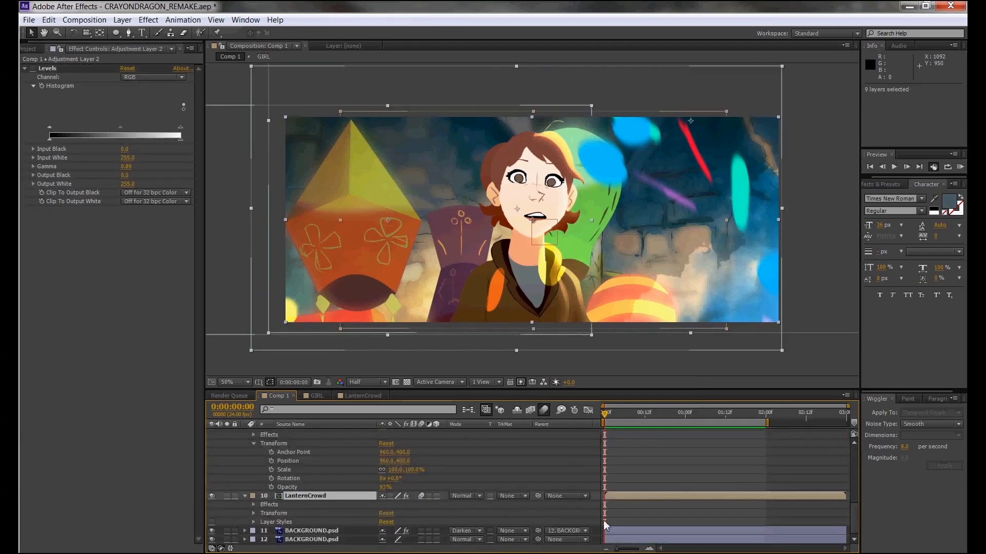
click(575, 496)
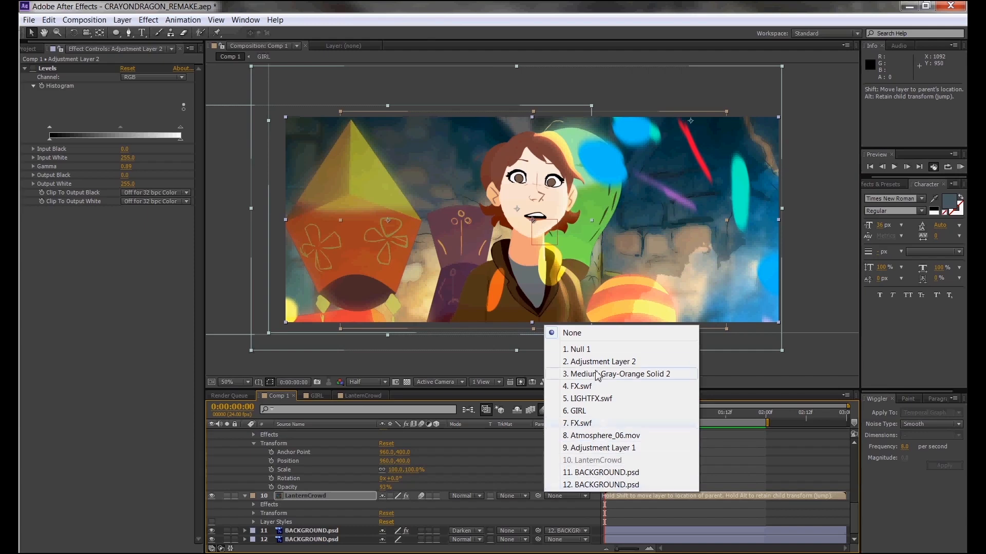
click(596, 352)
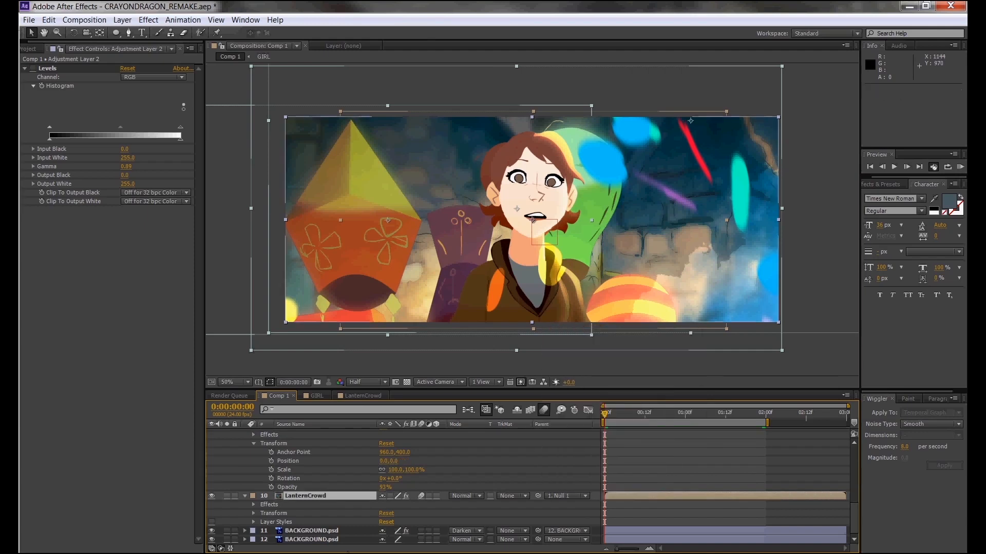
click(322, 539)
click(568, 540)
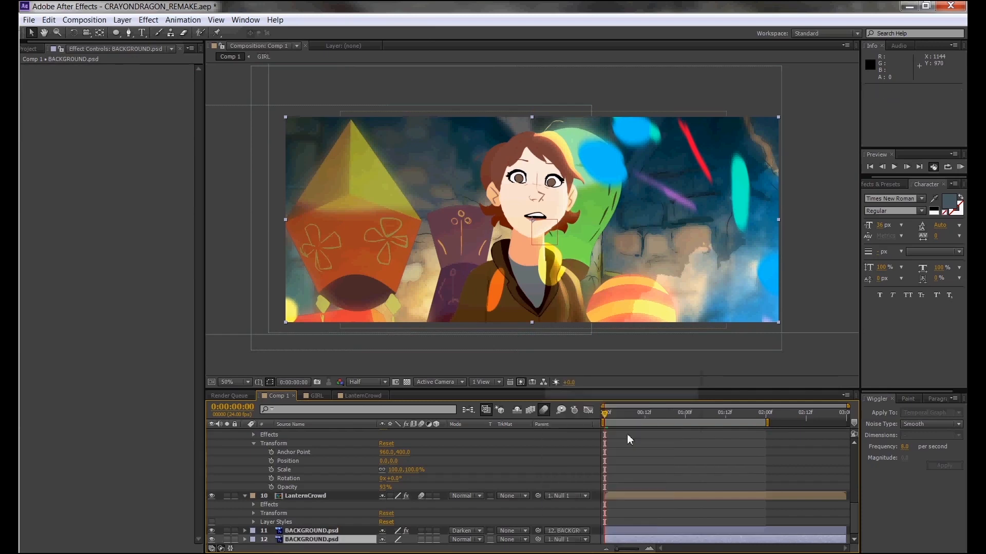
click(578, 393)
Step: Reveal the transform properties of Null 1 in the timeline
scroll(667, 458, up, 10)
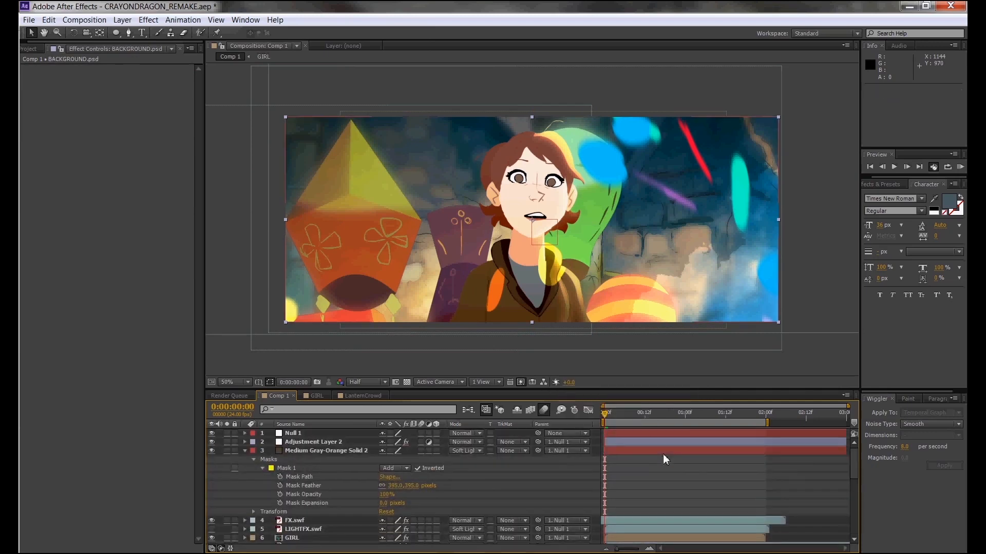
click(316, 435)
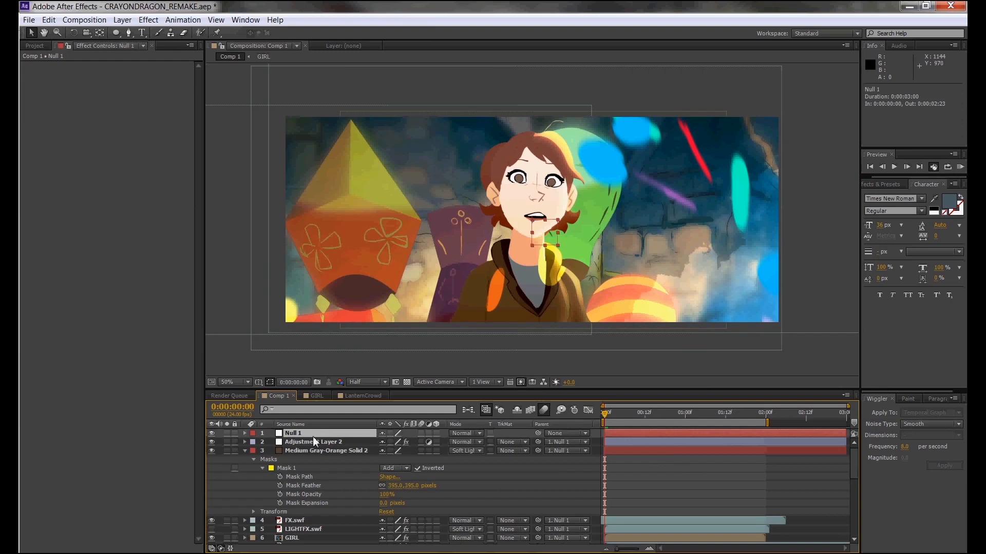
click(244, 433)
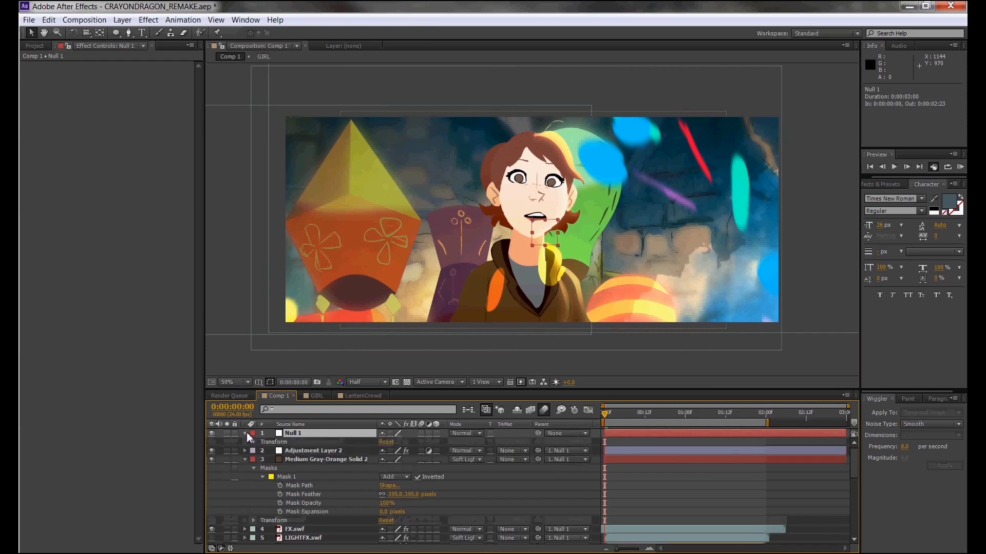
click(254, 442)
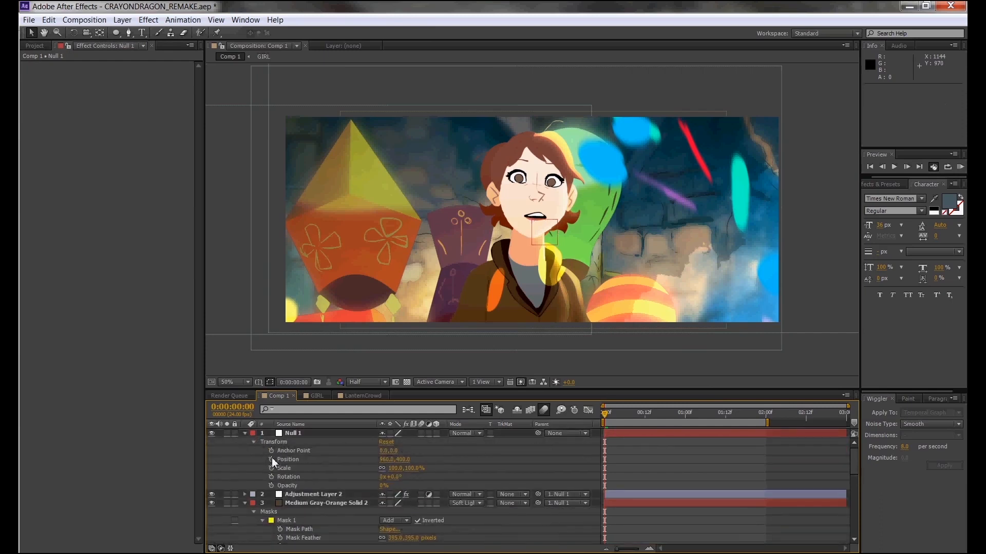
Step: Keyframe Null 1's position at the start and test scaling it to 96% and 104% at 0:00:01:23
click(271, 459)
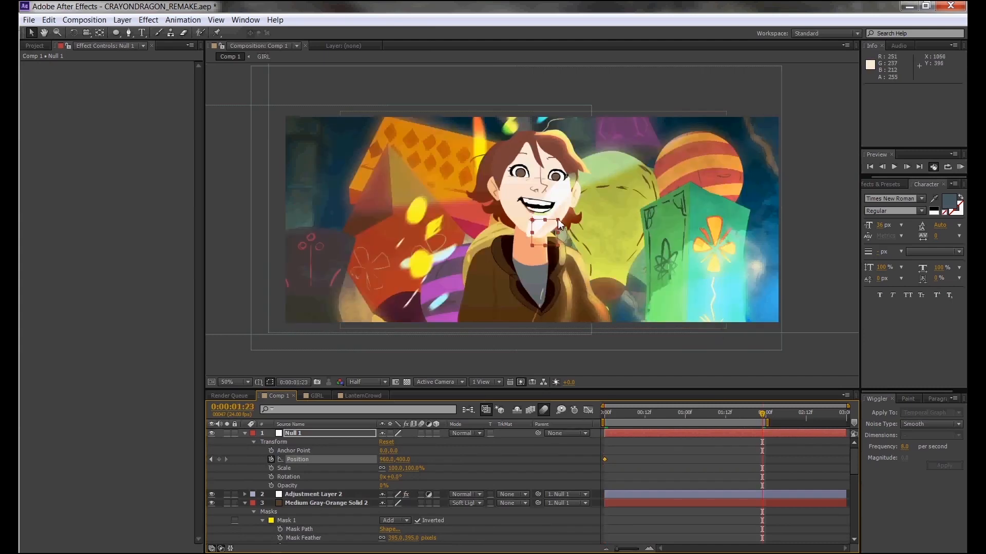
key(alt+KP_Subtract)
key(alt+KP_Subtract)
key(alt+KP_Subtract)
key(alt+KP_Subtract)
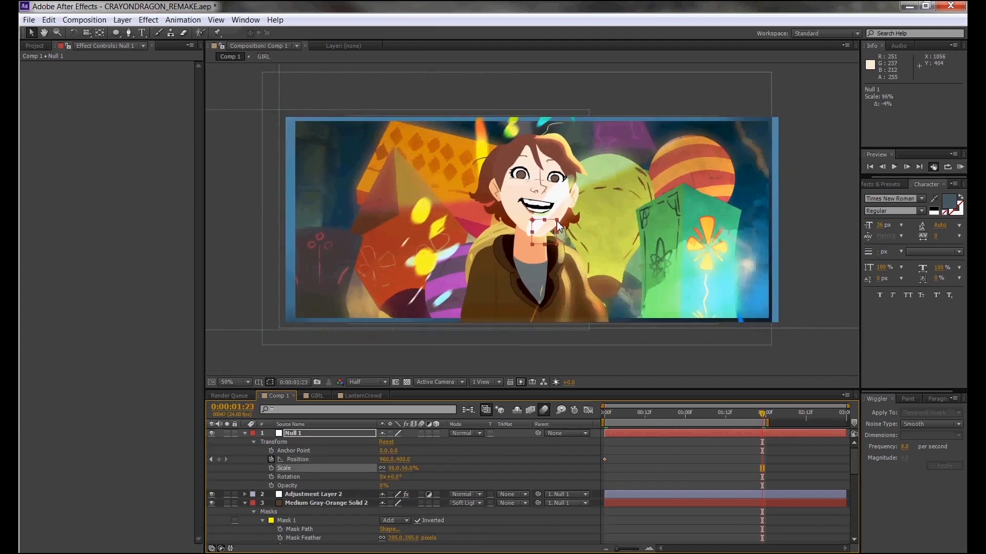
key(alt+KP_Add)
key(alt+KP_Add)
key(alt+KP_Add)
key(alt+KP_Add)
key(alt+KP_Add)
key(alt+KP_Add)
key(alt+KP_Add)
key(alt+KP_Add)
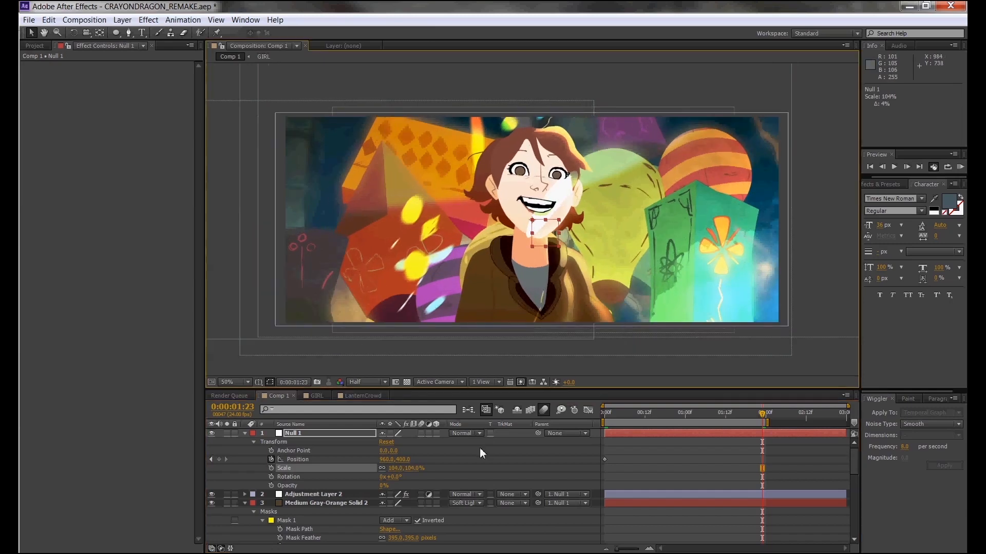
Step: Undo the test scaling of Null 1 and its position keyframing
key(ctrl+z)
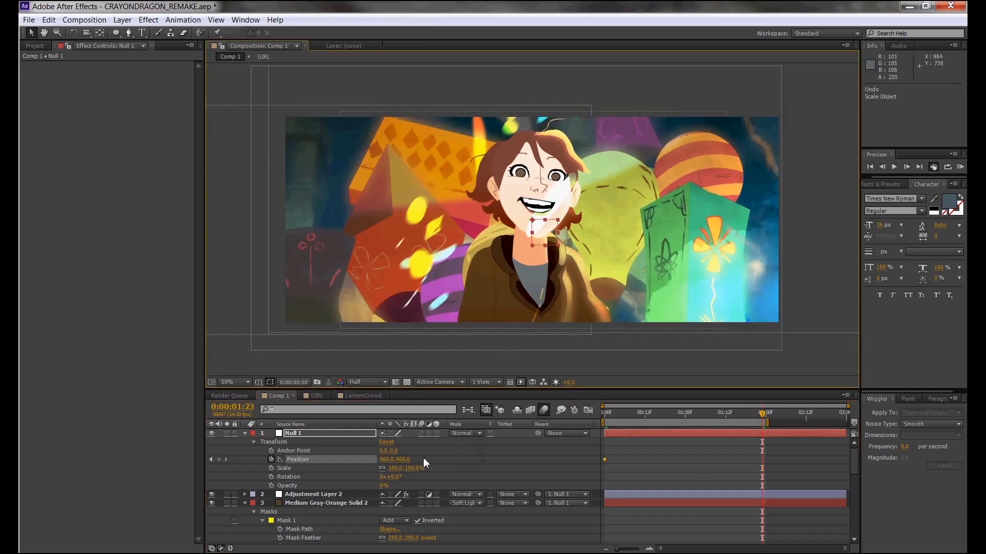
key(Home)
key(ctrl+z)
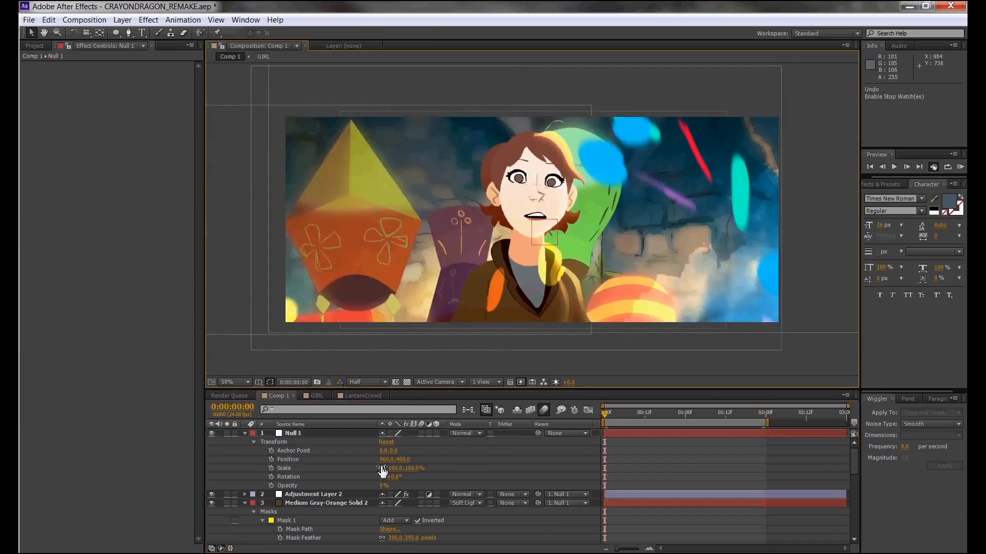
Step: Add position and scale keyframes to Null 1 at 0:00:00:00 and at 0:00:01:23
click(271, 459)
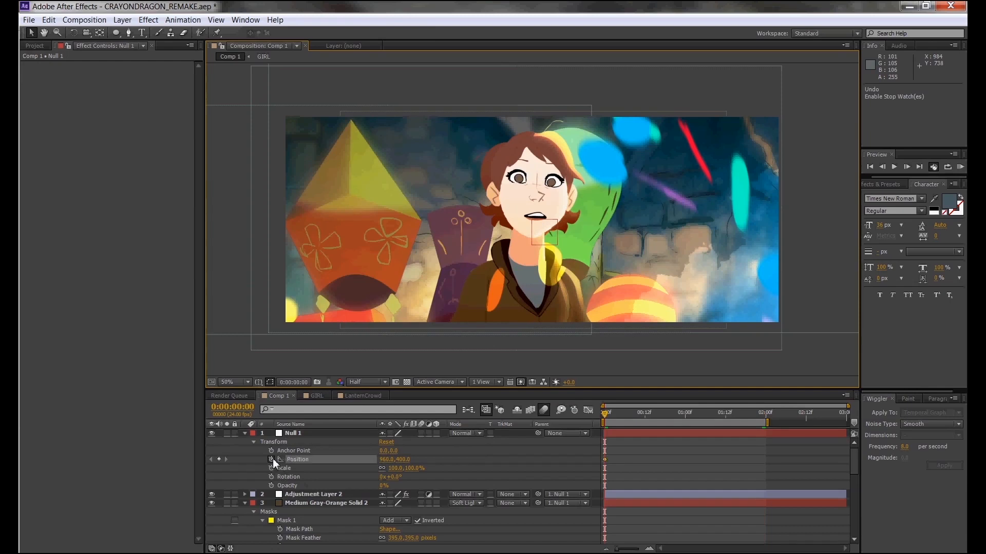
click(271, 467)
click(758, 419)
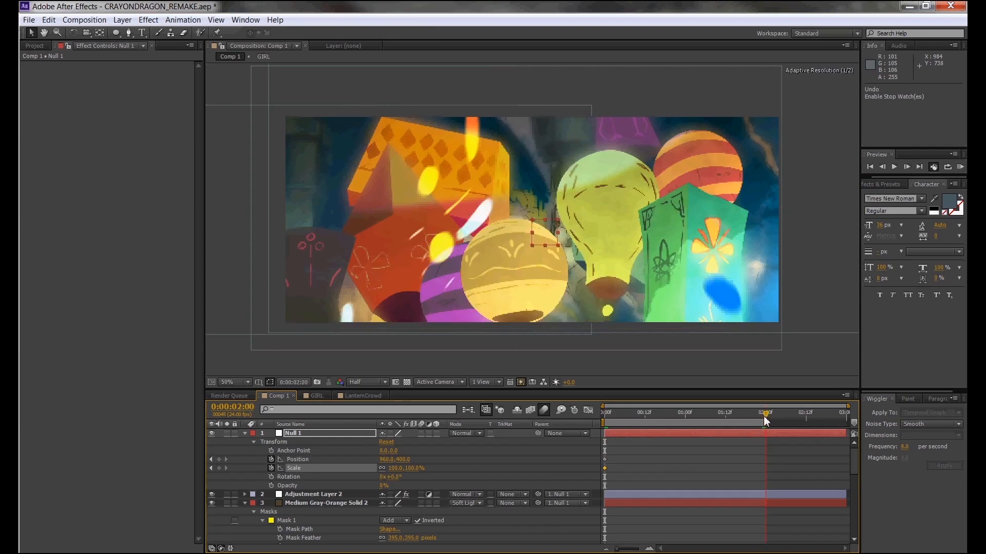
key(Page_Up)
key(n)
click(219, 459)
click(218, 468)
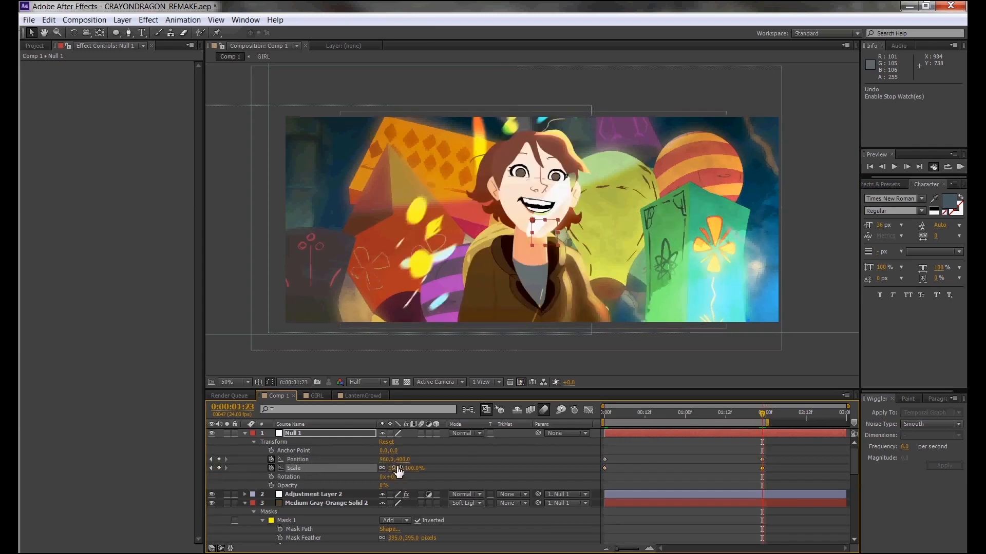
Step: Scale Null 1 to 106% and move it to about 957, 489 at 0:00:01:23, and preview the camera move
mouse_move(400, 468)
mouse_down()
mouse_move(384, 460)
mouse_move(408, 460)
mouse_up()
click(959, 167)
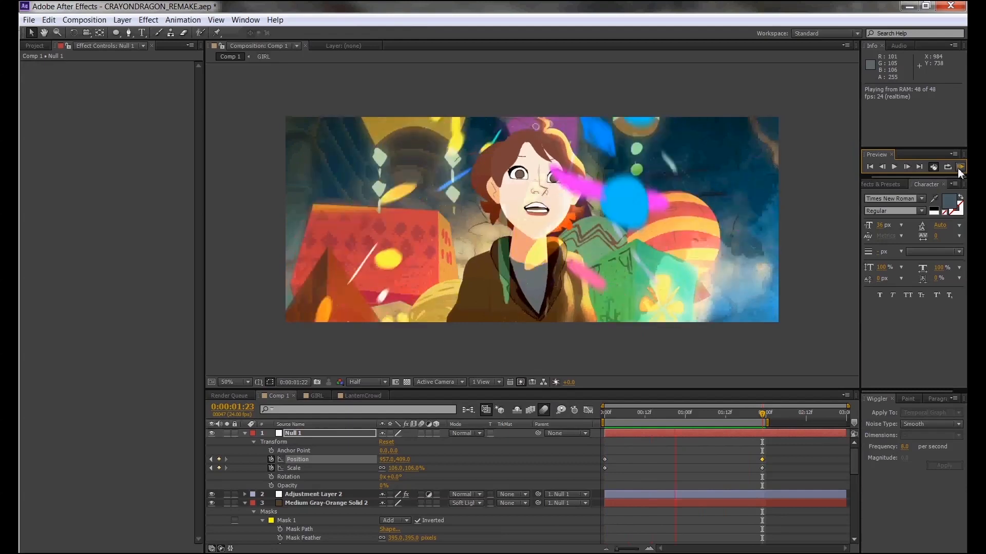
click(959, 169)
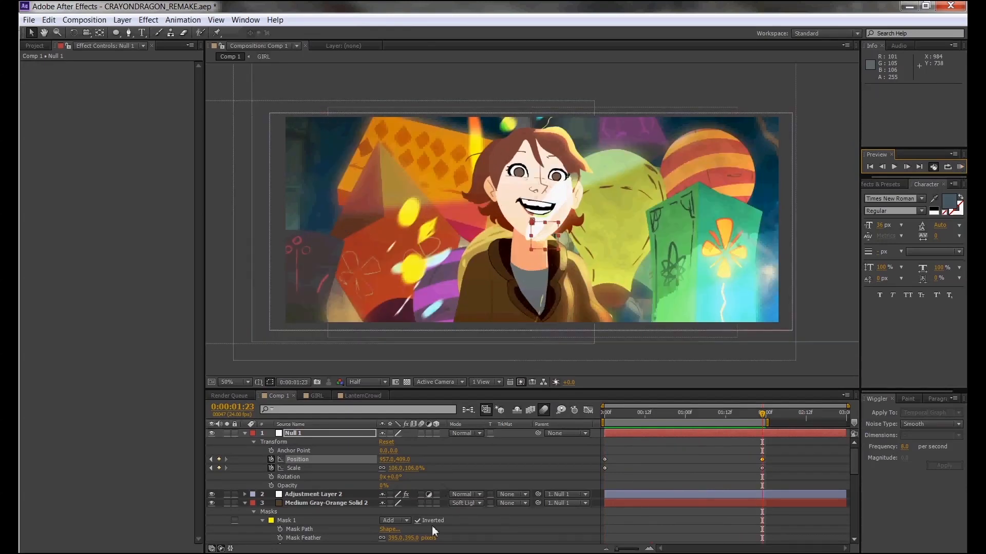
Step: Fine-tune Null 1's ending scale at 0:00:01:23 and preview the composition again
click(413, 468)
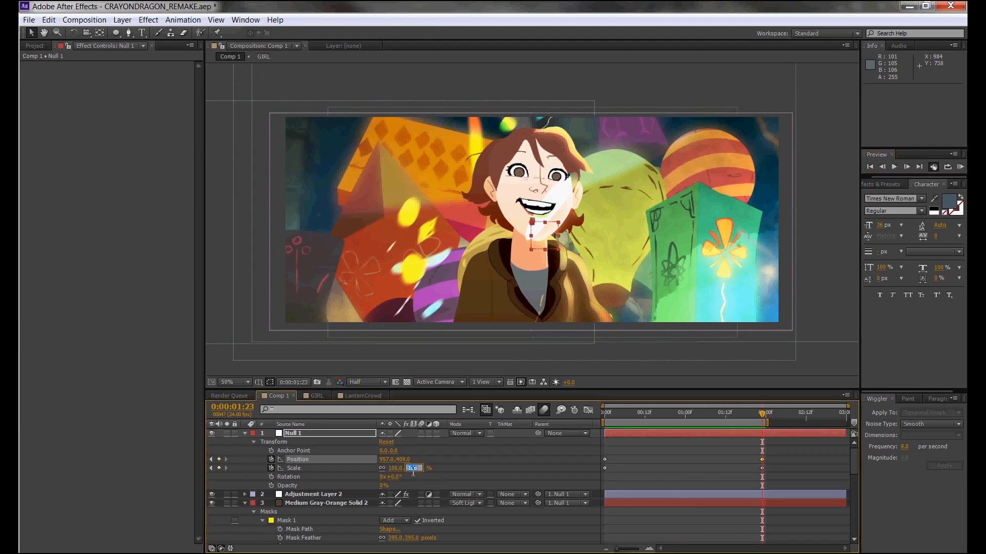
click(412, 479)
drag(410, 468, 411, 468)
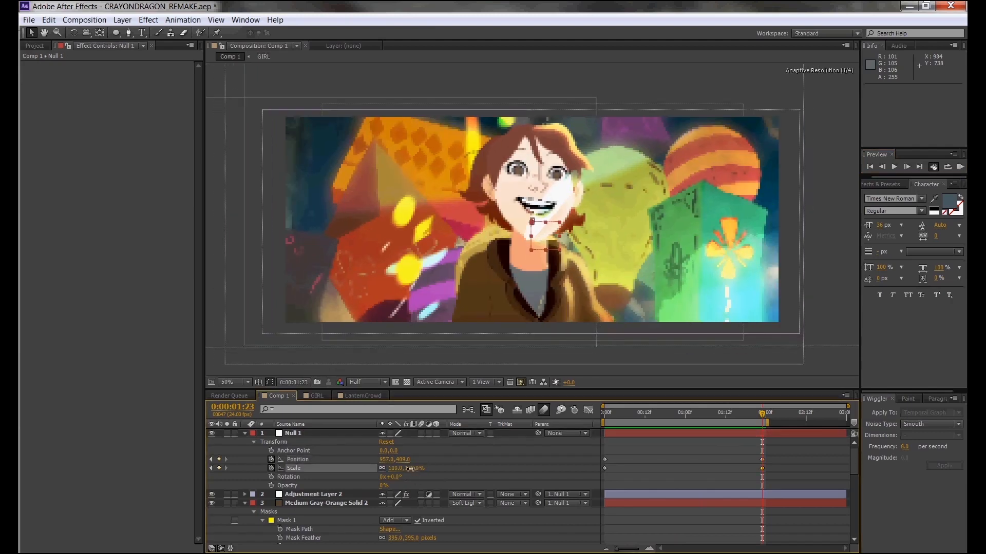
click(960, 167)
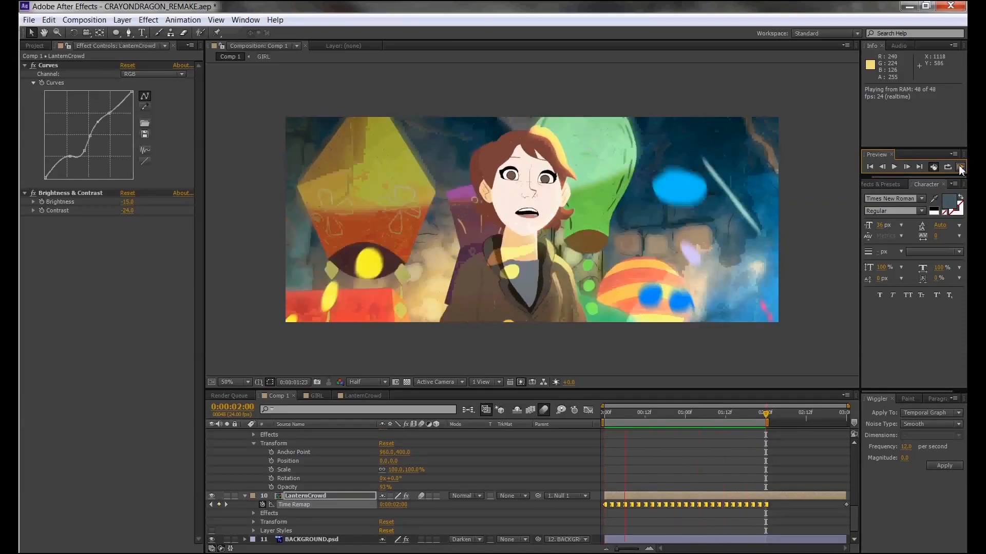
click(959, 170)
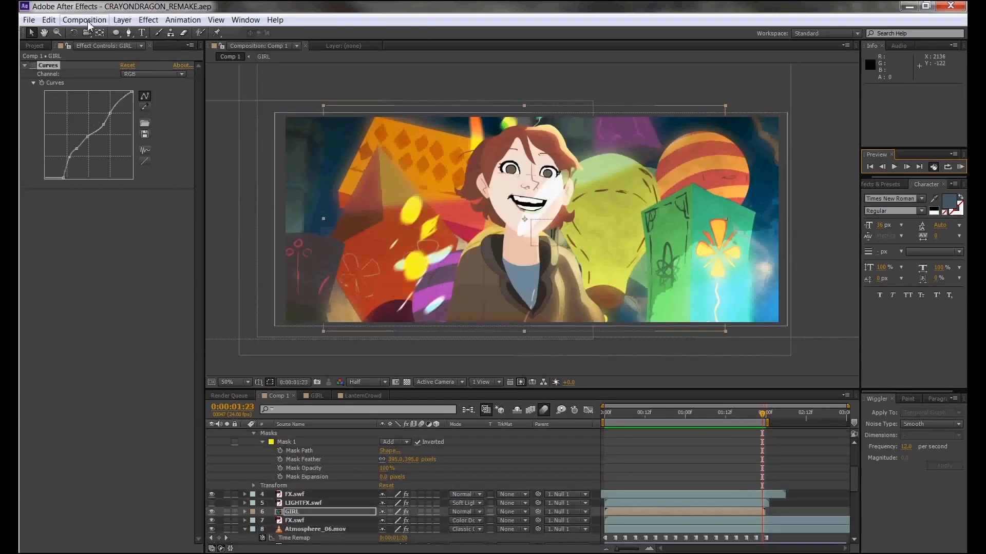
Step: Add Comp 1 to the render queue
click(47, 20)
mouse_move(29, 20)
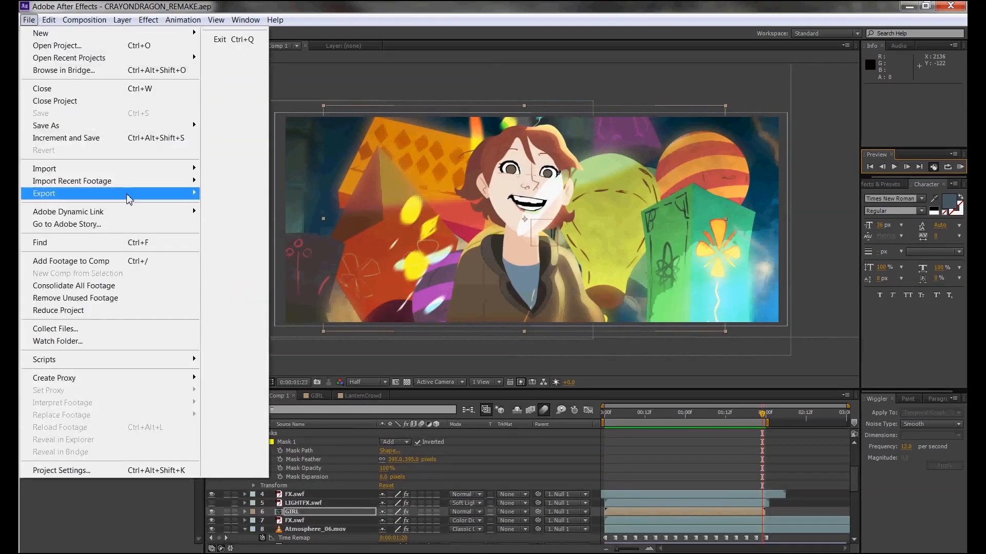
mouse_move(131, 195)
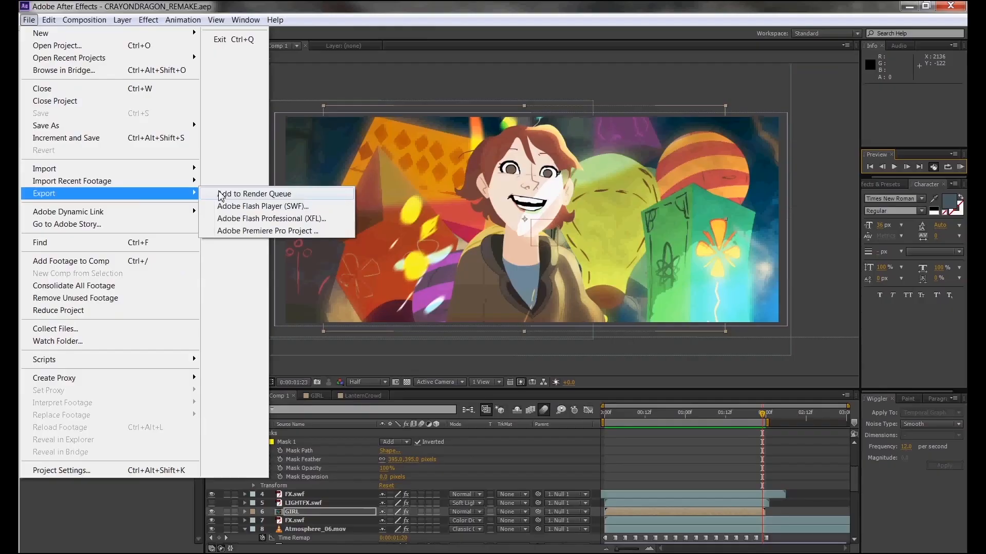
click(287, 175)
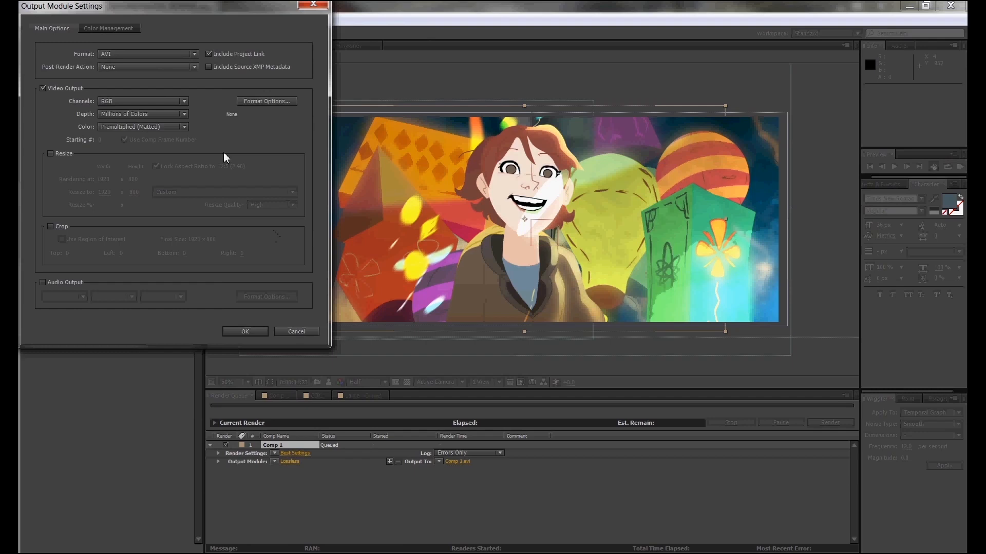
Step: Set the output module format of the queued Comp 1 to QuickTime
click(154, 56)
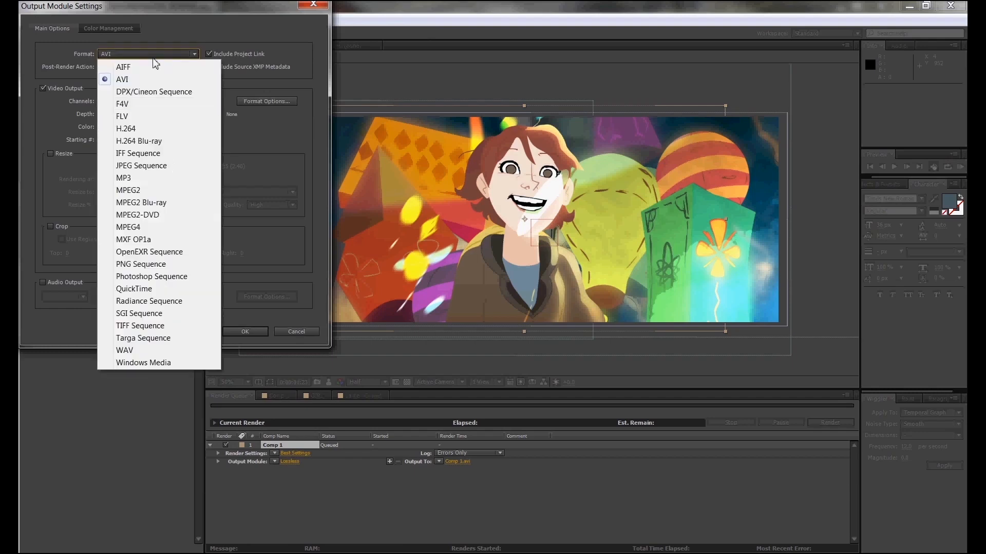
click(164, 286)
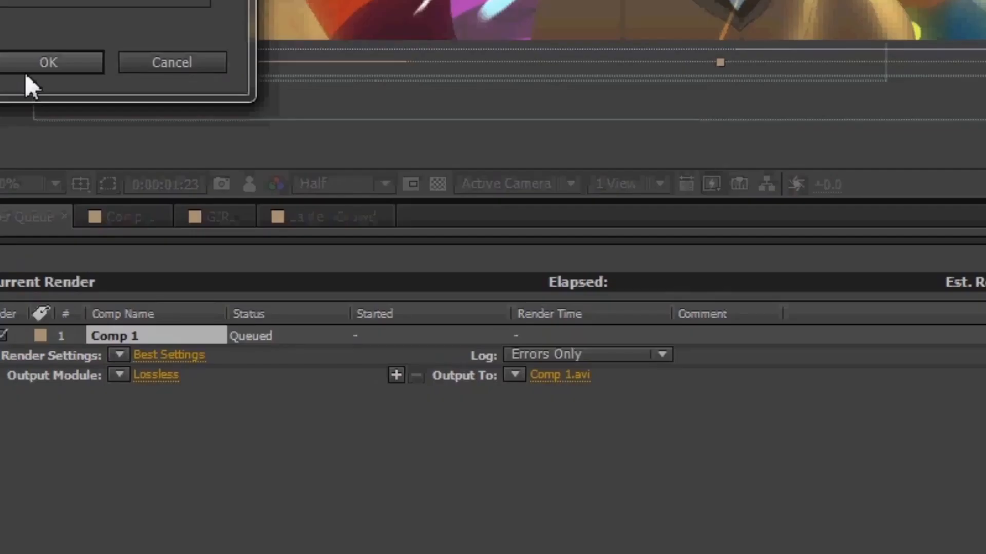
click(238, 341)
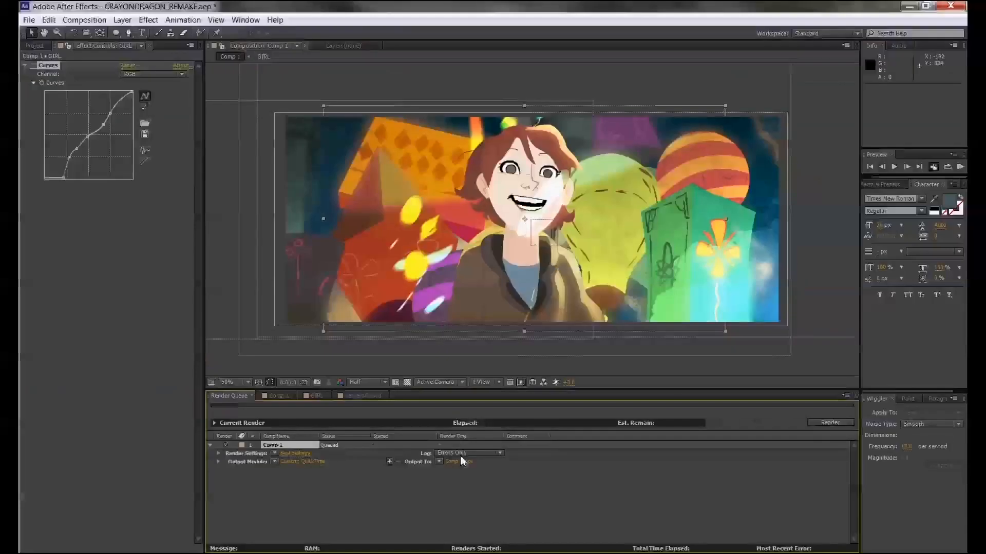
Step: Name the output movie CrayonDragonRemakeShot and save it in the tutorialsamples folder
click(572, 375)
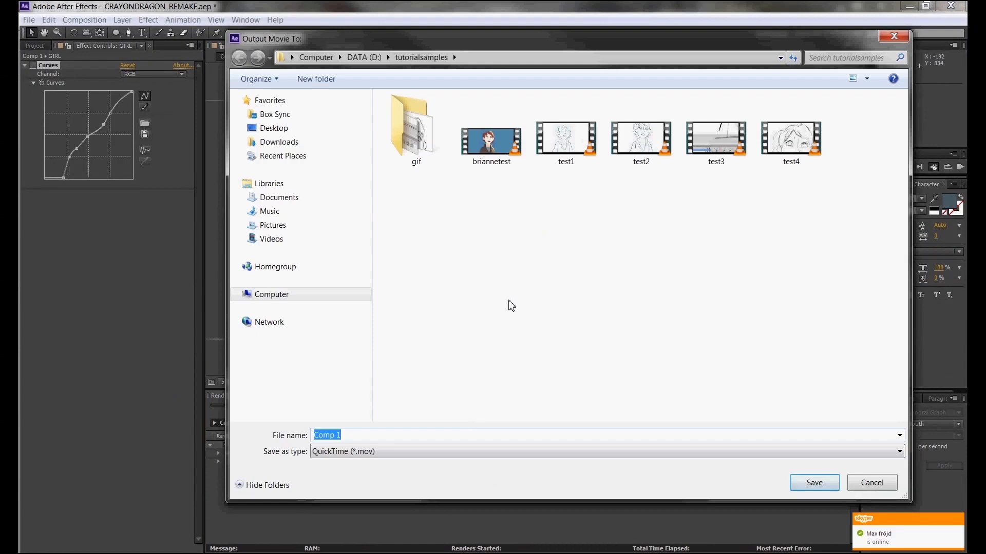
text(Crayon)
key(BackSpace)
key(BackSpace)
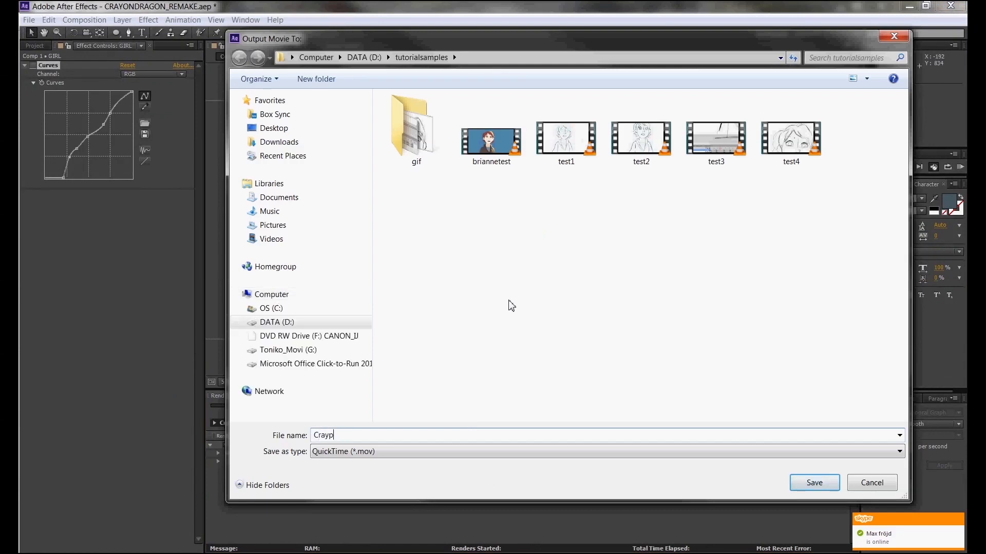
text(onDragonRemakeShot)
key(Return)
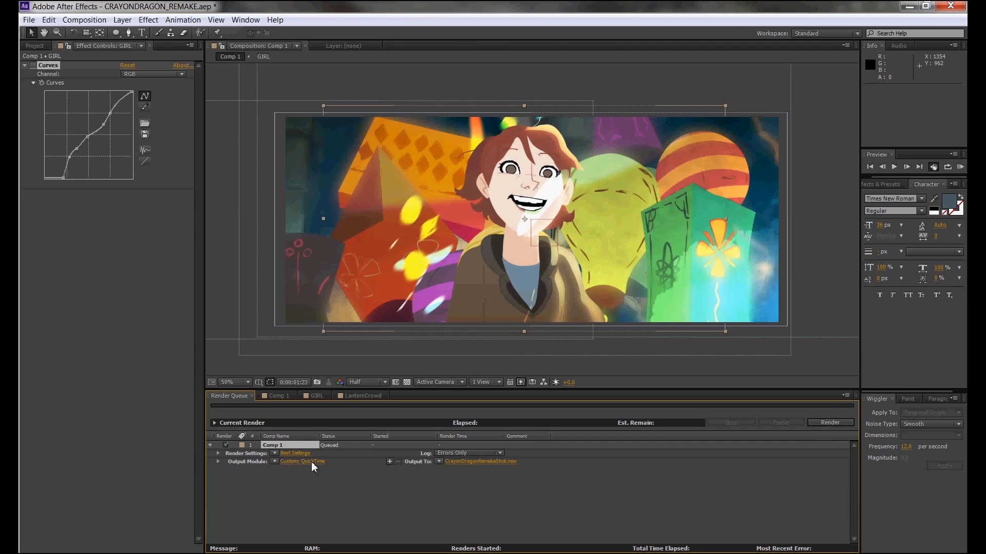
Step: Check that the QuickTime output uses the H.264 codec at quality 100, and render Comp 1
click(313, 461)
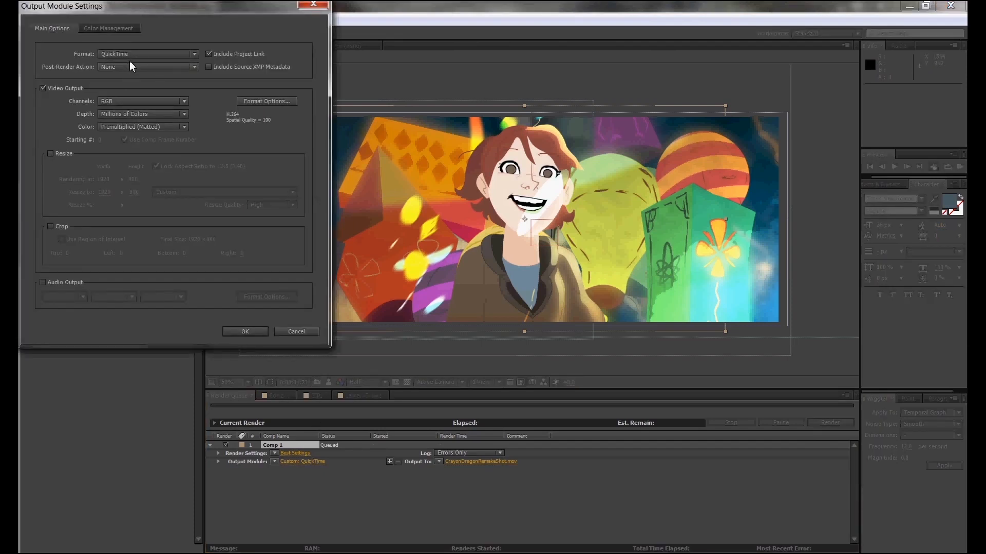
click(250, 103)
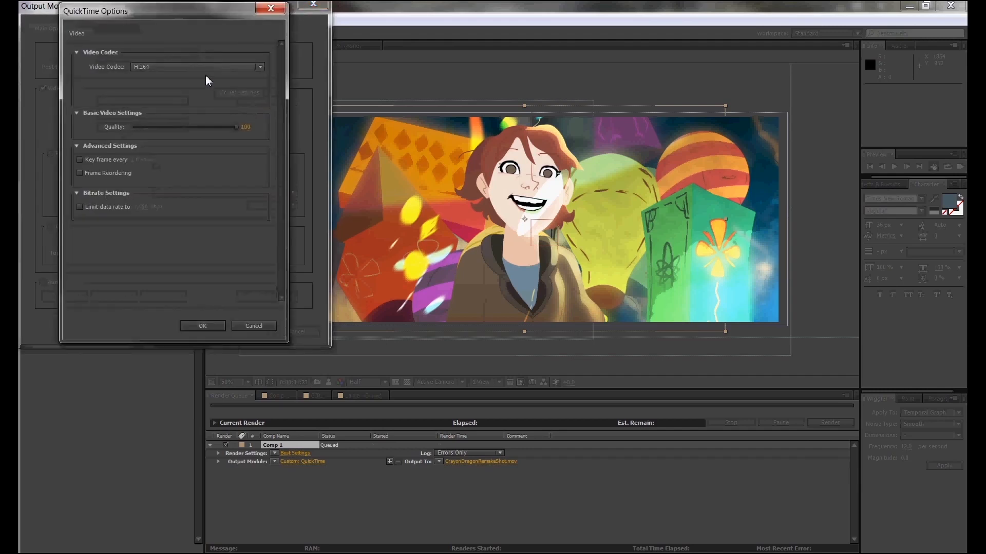
click(221, 328)
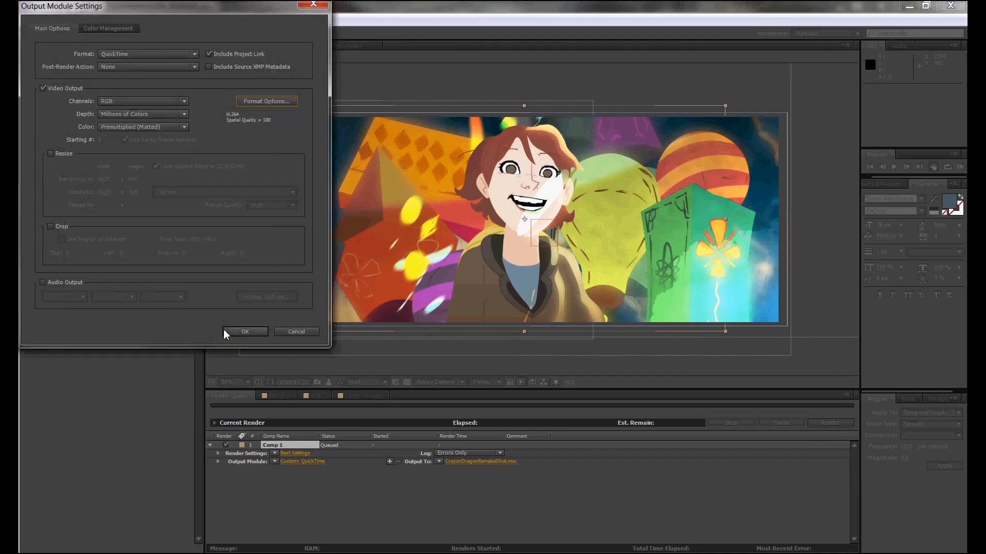
click(225, 333)
click(828, 423)
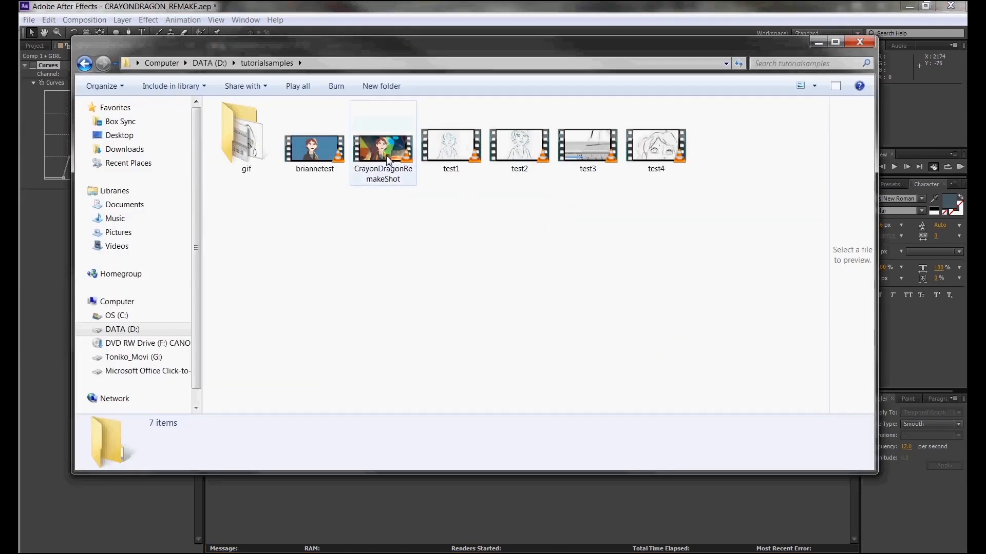
Step: Play the rendered CrayonDragonRemakeShot movie from the tutorialsamples folder in VLC media player
click(387, 161)
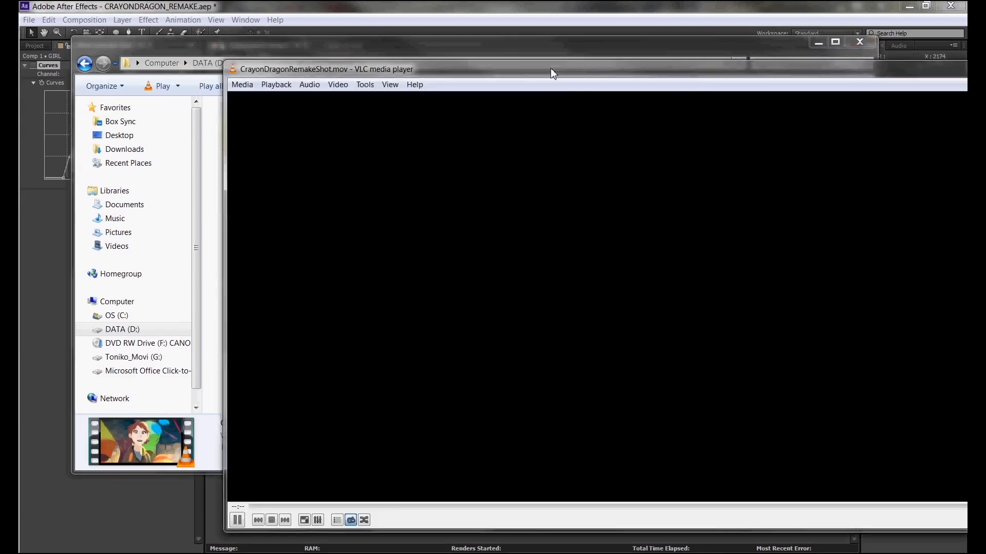
drag(551, 68, 368, 60)
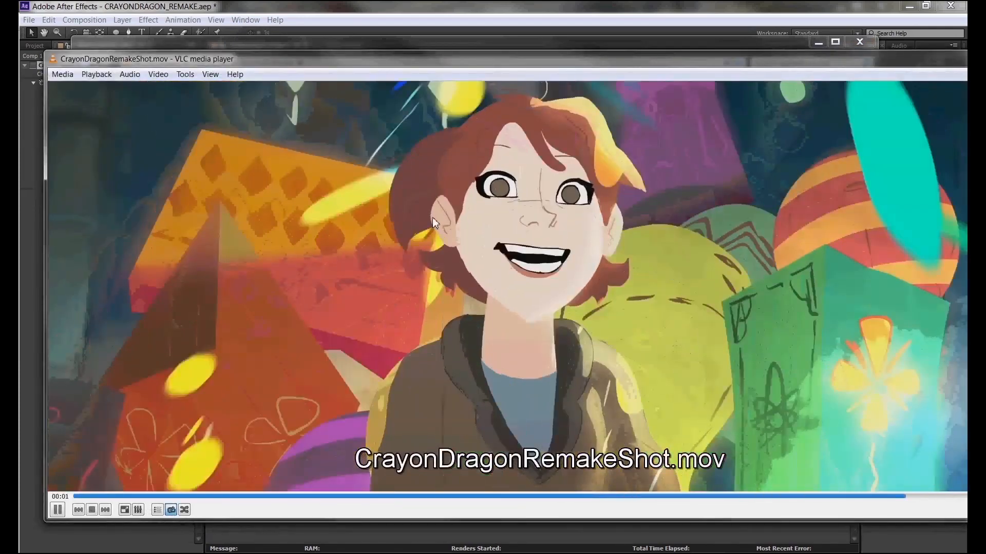
double_click(432, 220)
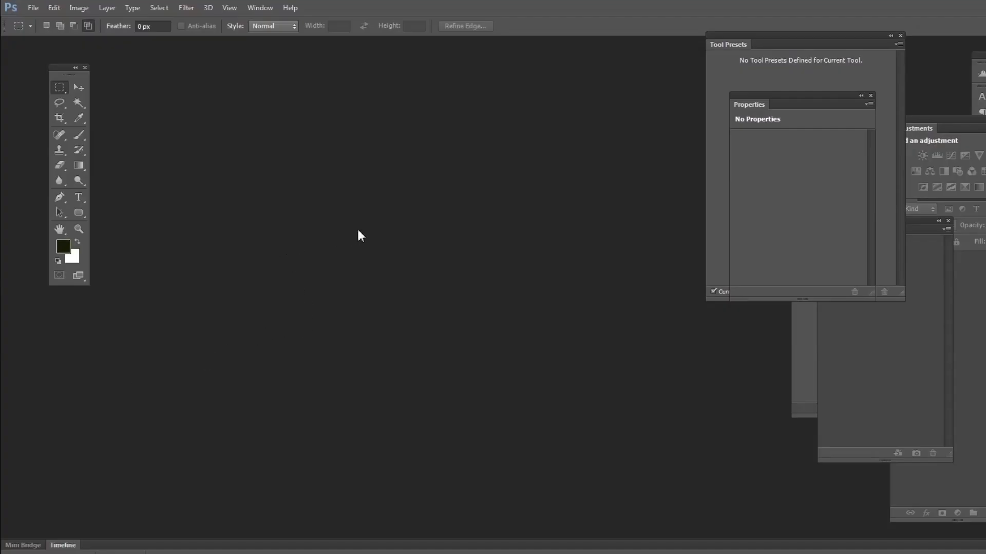
Step: In Photoshop, import all video frames of CrayonDragonRemakeShot2 as layers, from beginning to end, with a frame animation
click(38, 7)
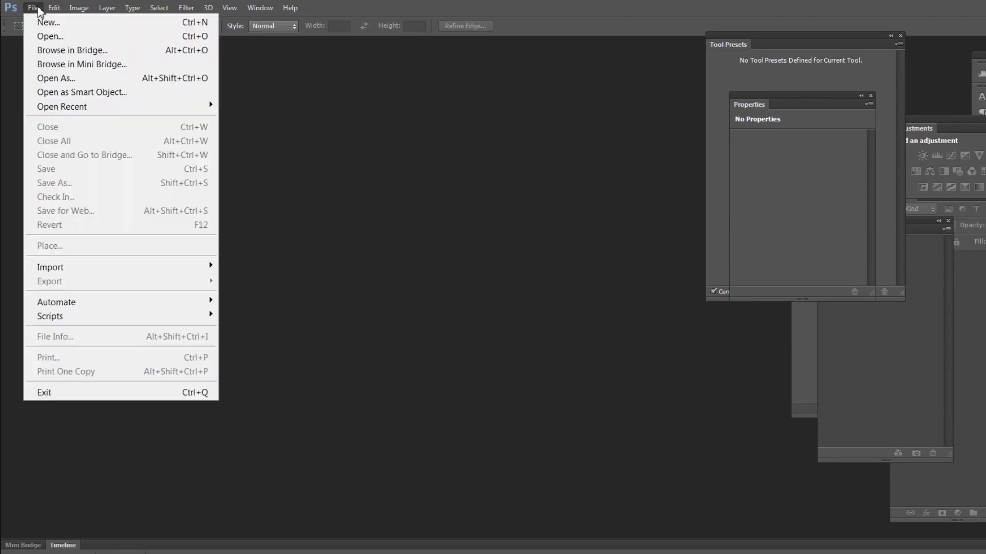
mouse_move(159, 268)
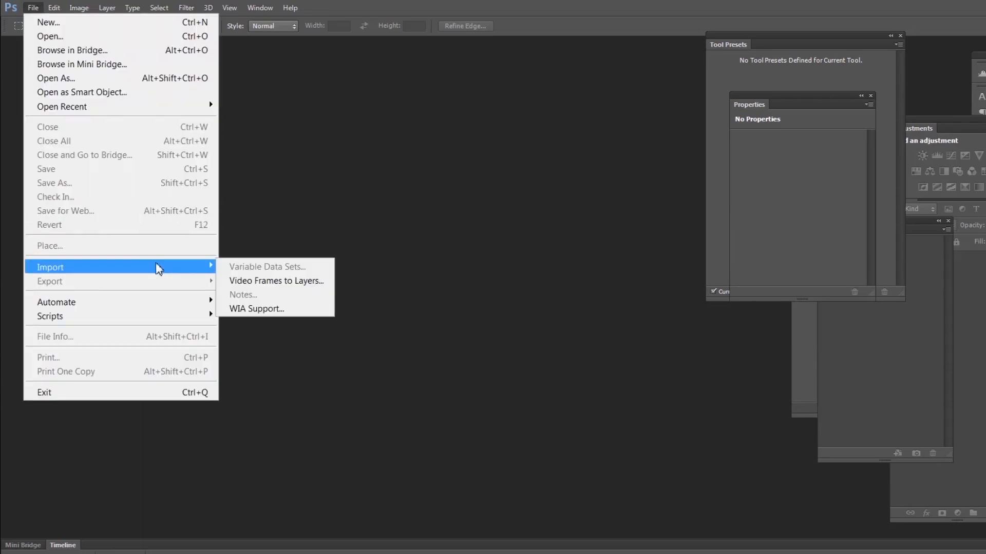
click(264, 282)
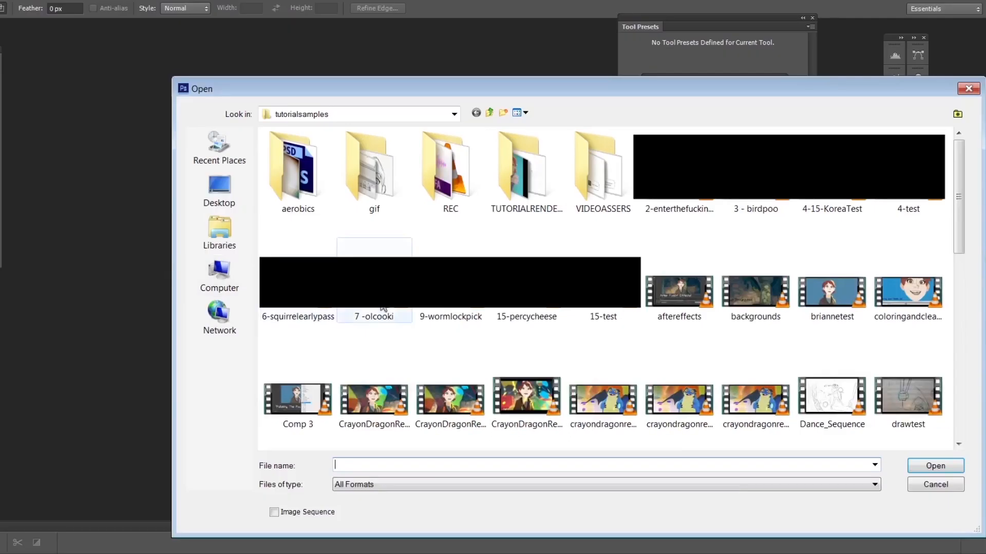
click(540, 397)
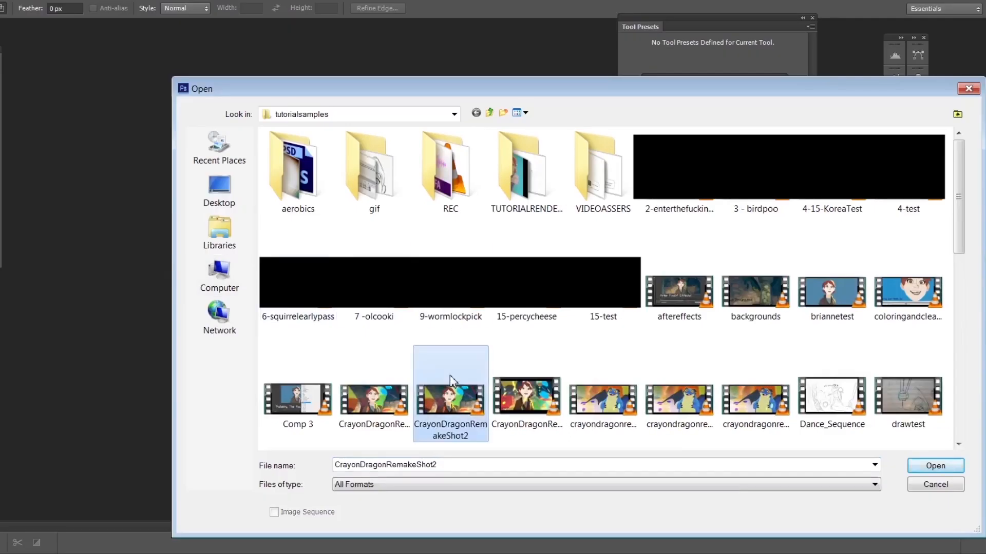
click(941, 470)
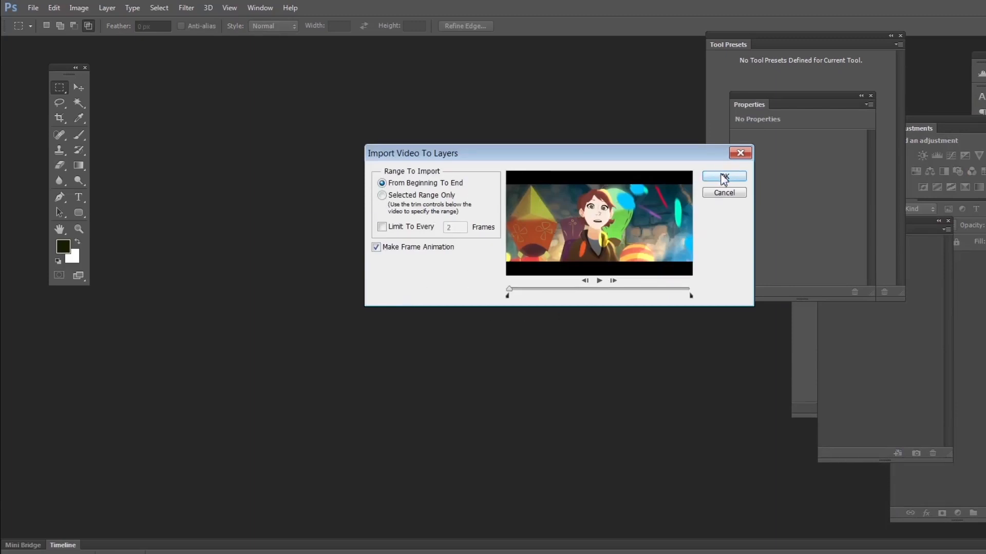
click(722, 177)
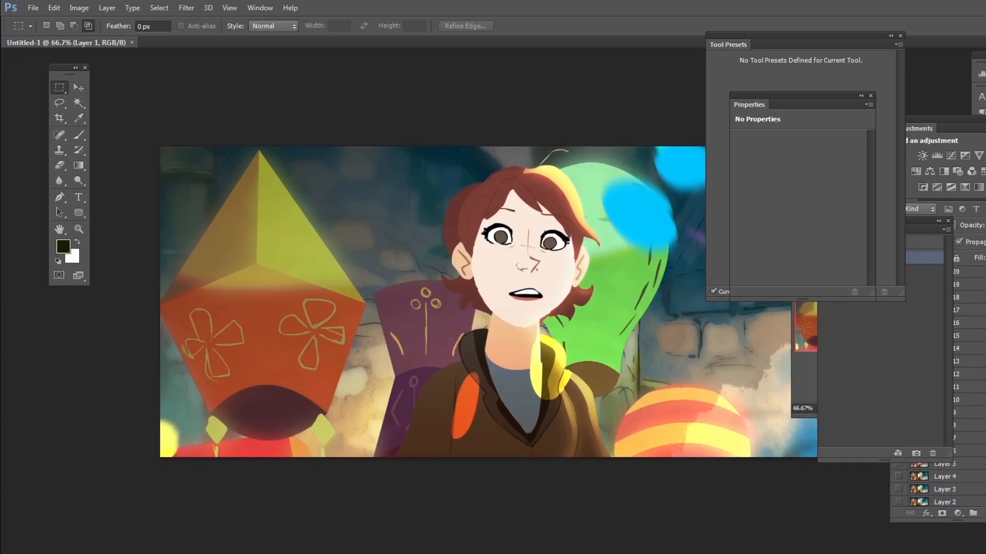
Step: Reduce the imported animation's image size proportionally, using Bilinear resampling
click(79, 7)
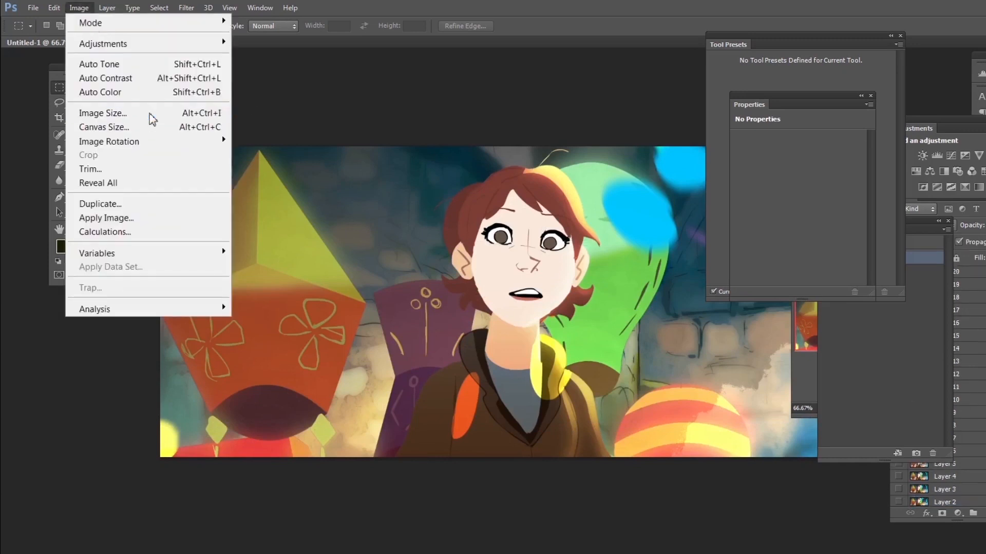
click(149, 113)
click(515, 350)
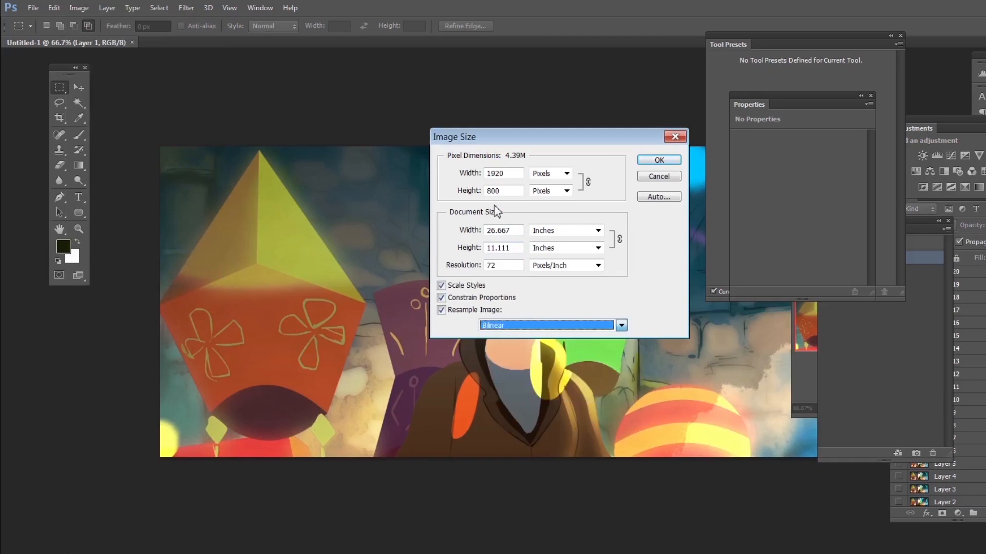
text(320)
key(Return)
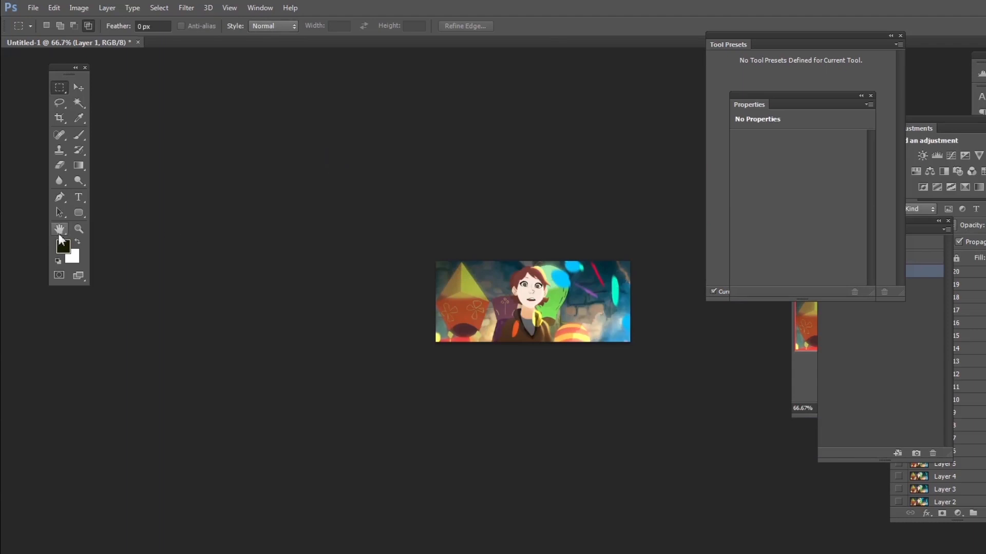
Step: Start a Save for Web export of the resized animation with GIF as the file format
click(33, 8)
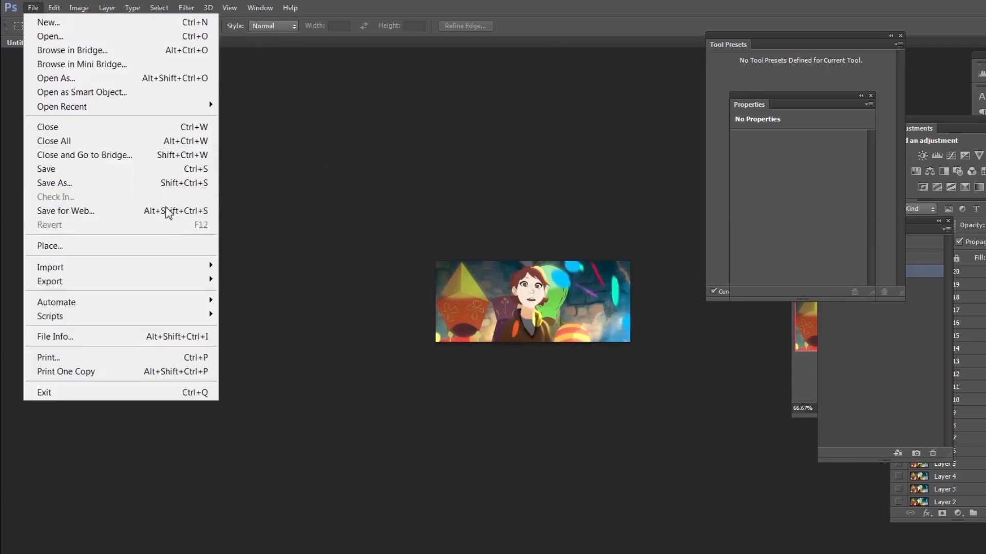
click(67, 214)
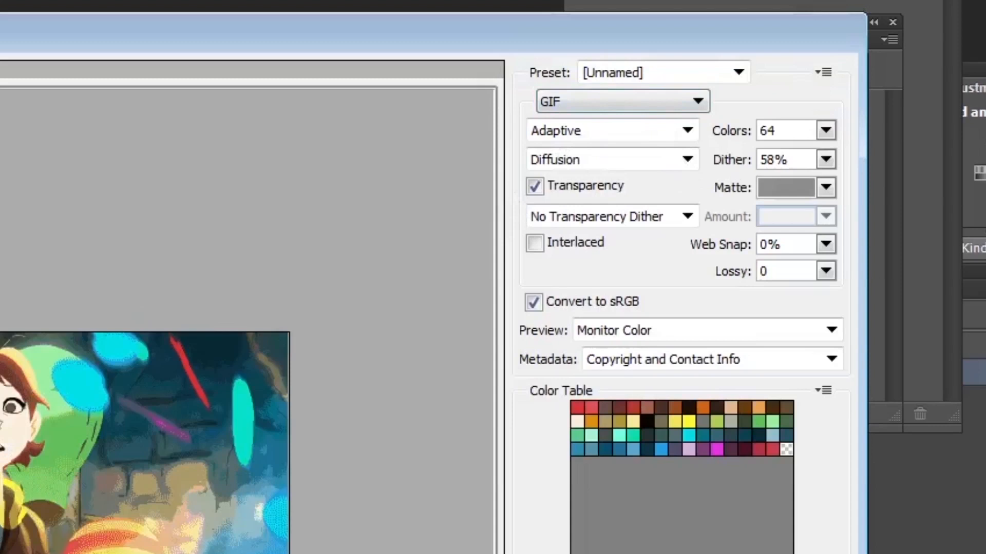
click(684, 108)
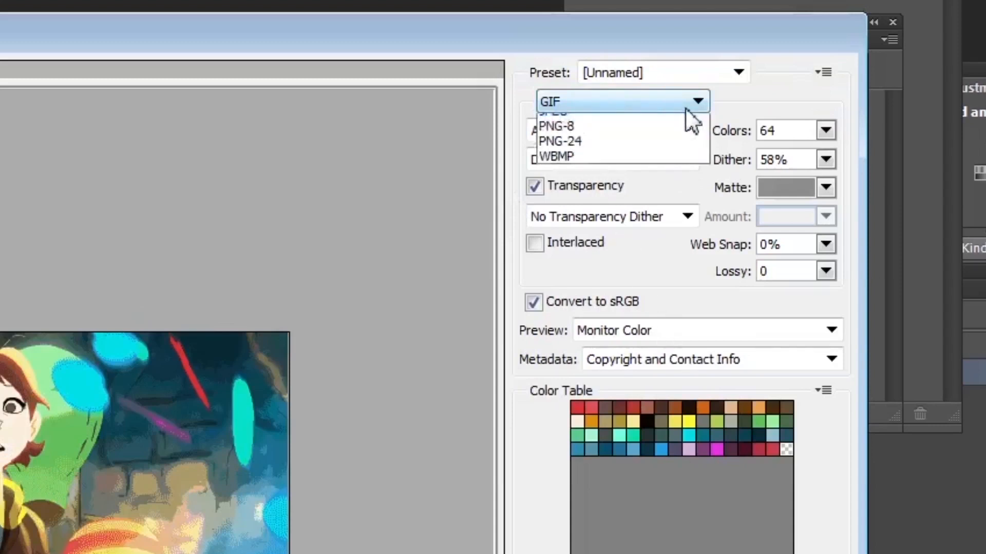
click(663, 101)
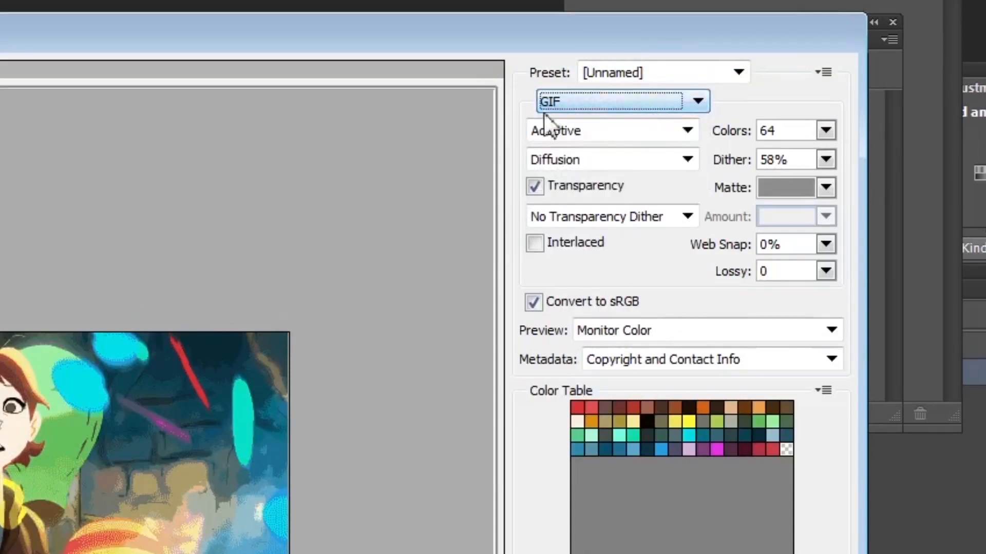
Step: Try the Selective color reduction palette for the GIF, and return it to Adaptive
click(567, 137)
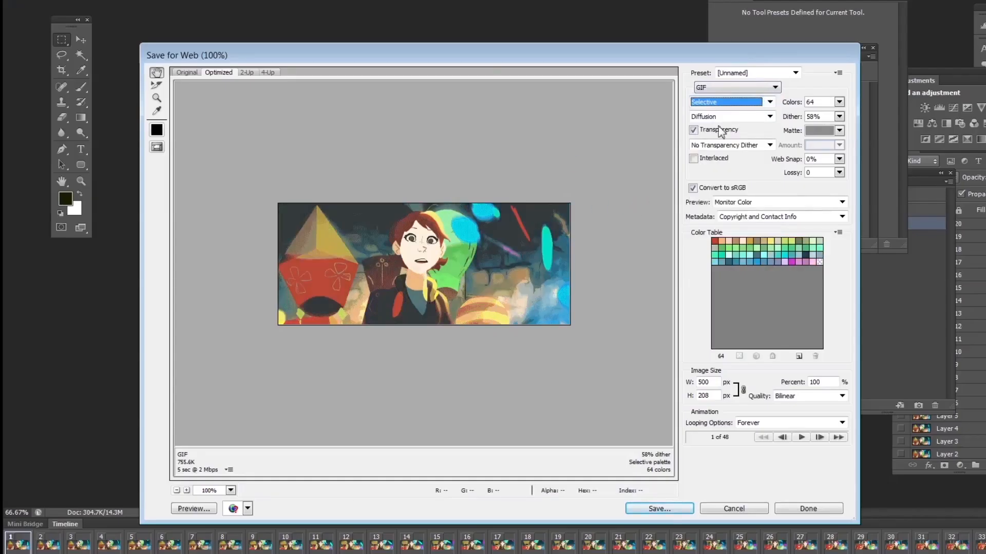
click(724, 101)
click(717, 139)
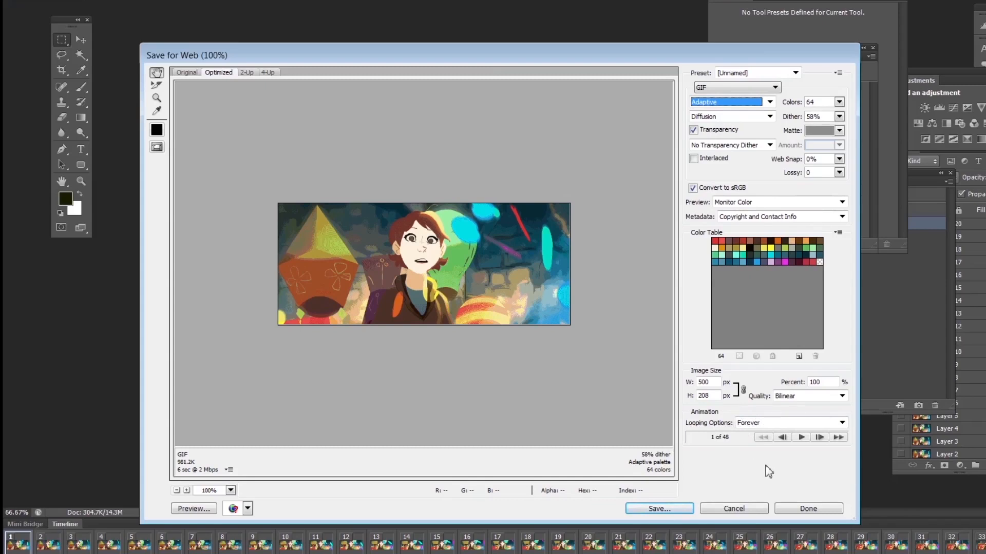
Step: Save the optimized 64-color GIF in the TBLstuff folder as shittynesshereandthere
click(668, 509)
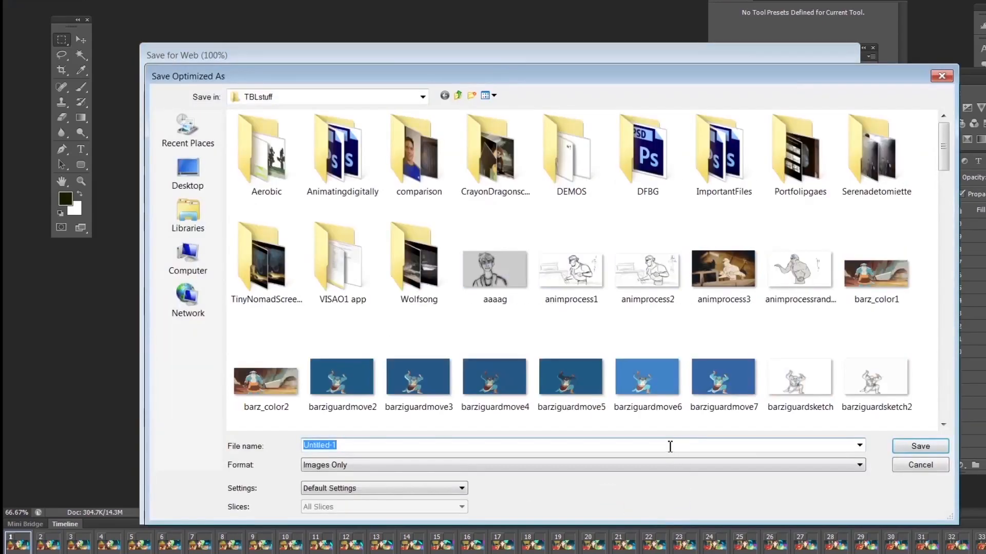
click(908, 465)
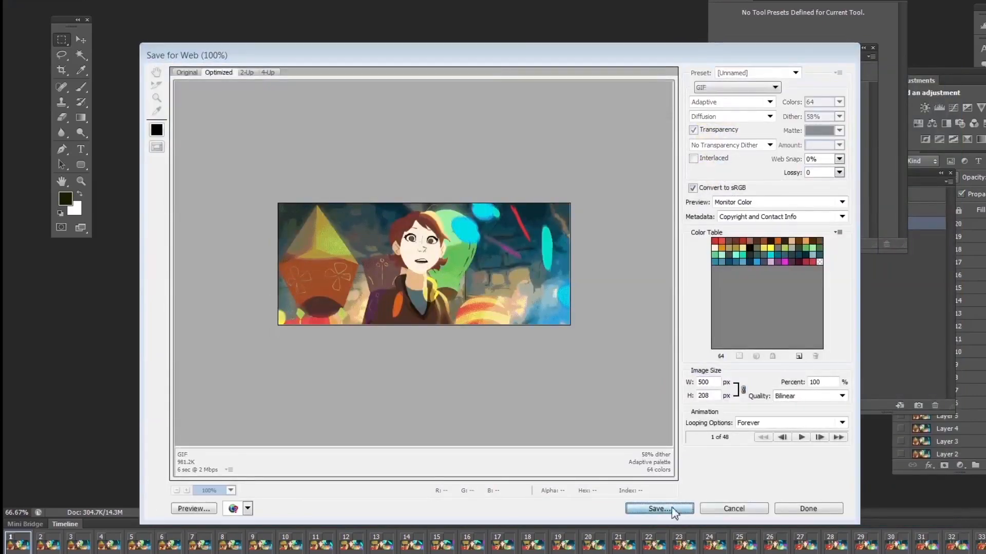
click(660, 508)
text(shittynesshere)
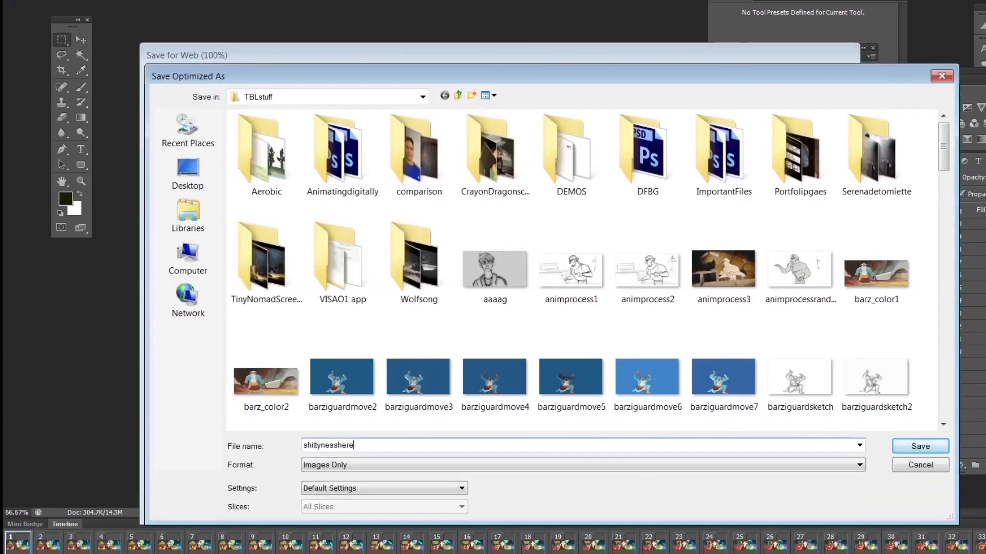
text(andthere)
key(Return)
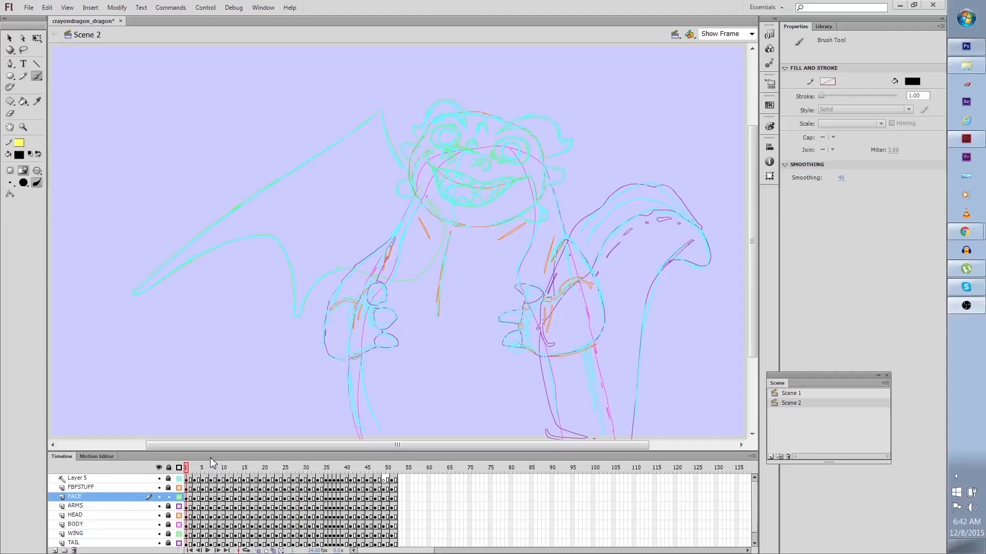
Step: Review the dragon animation on its Flash timeline and its composited preview in After Effects' Comp 2
mouse_move(213, 463)
mouse_down()
mouse_move(341, 468)
mouse_move(186, 467)
mouse_up()
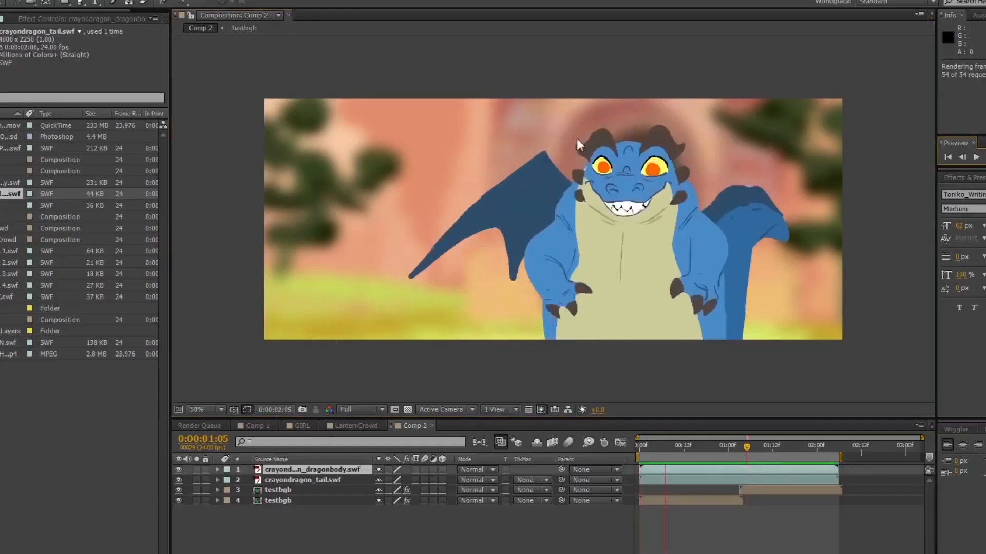
key(space)
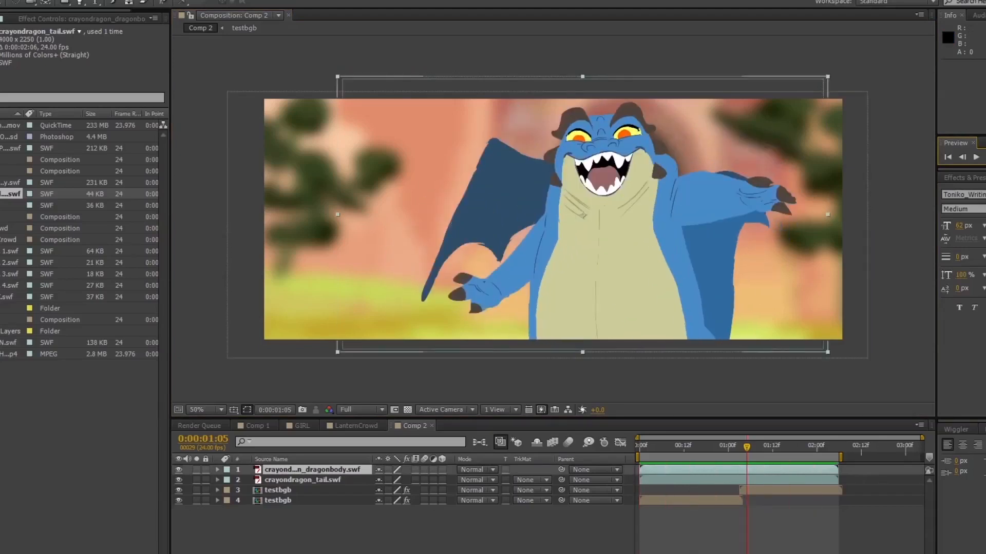